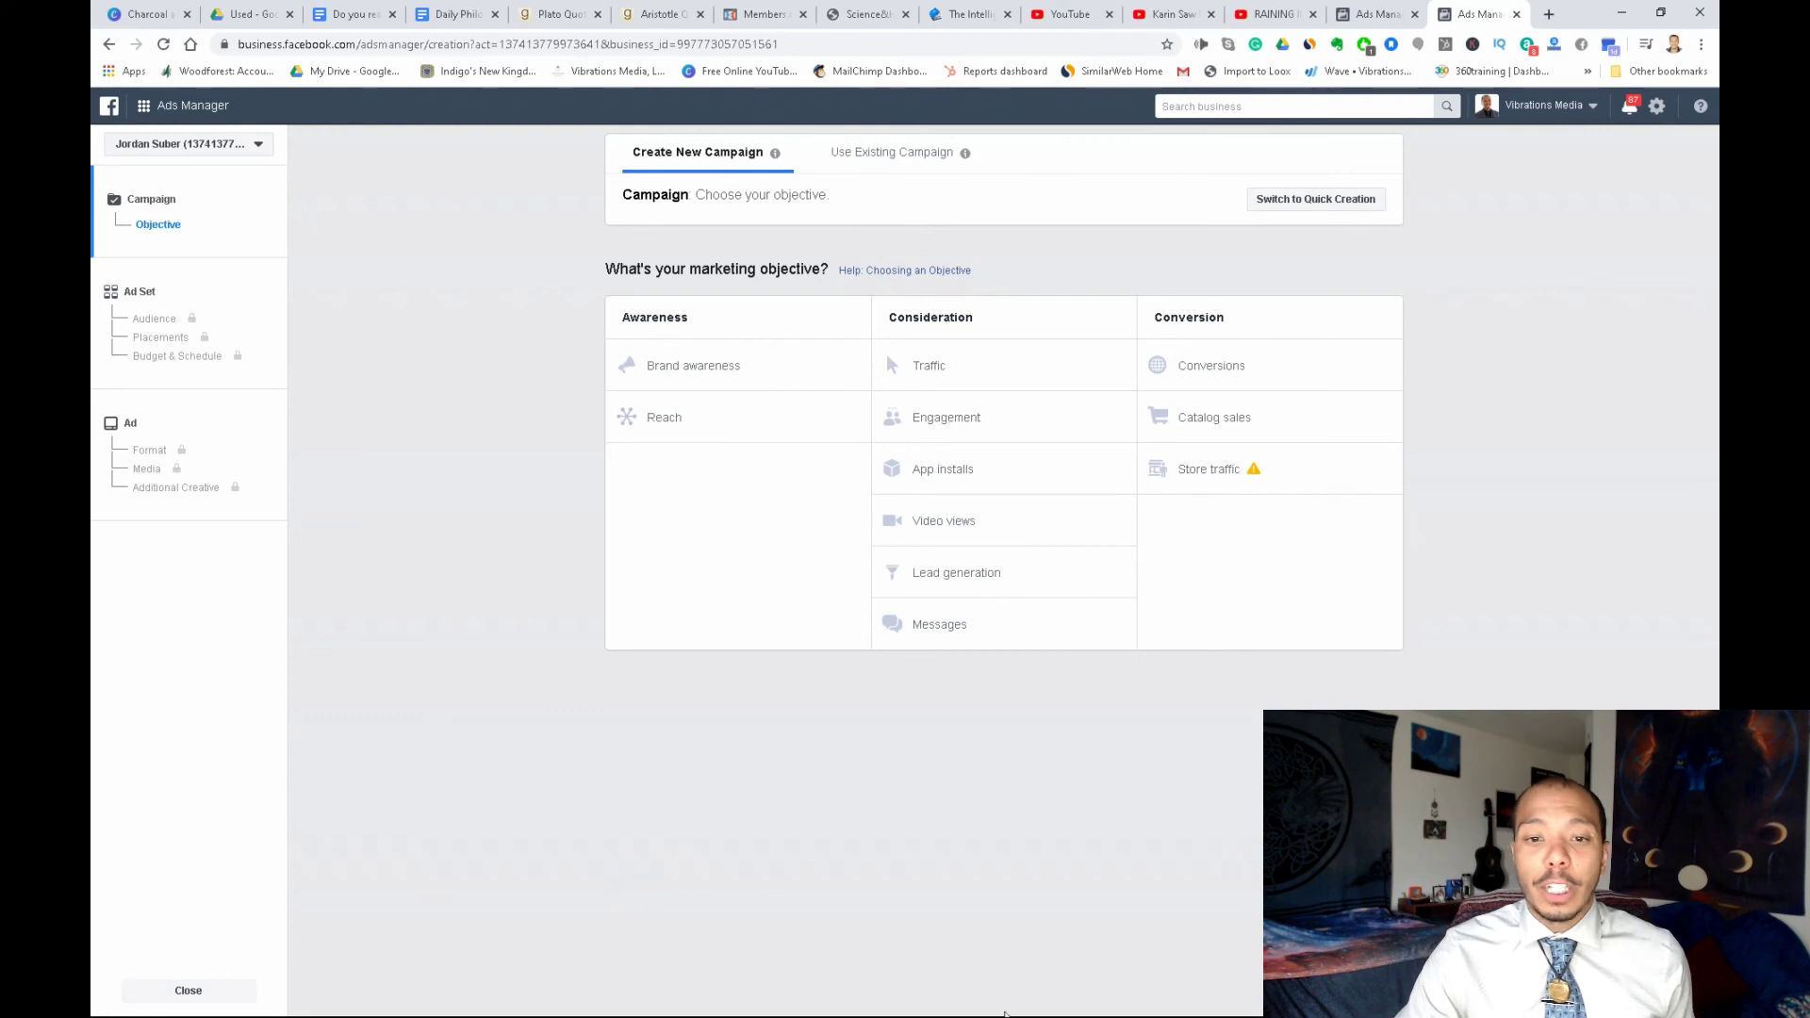
# Choose the Lead generation objective and declare the campaign as a Special Ad Category campaign for Housing
pyautogui.click(980, 577)
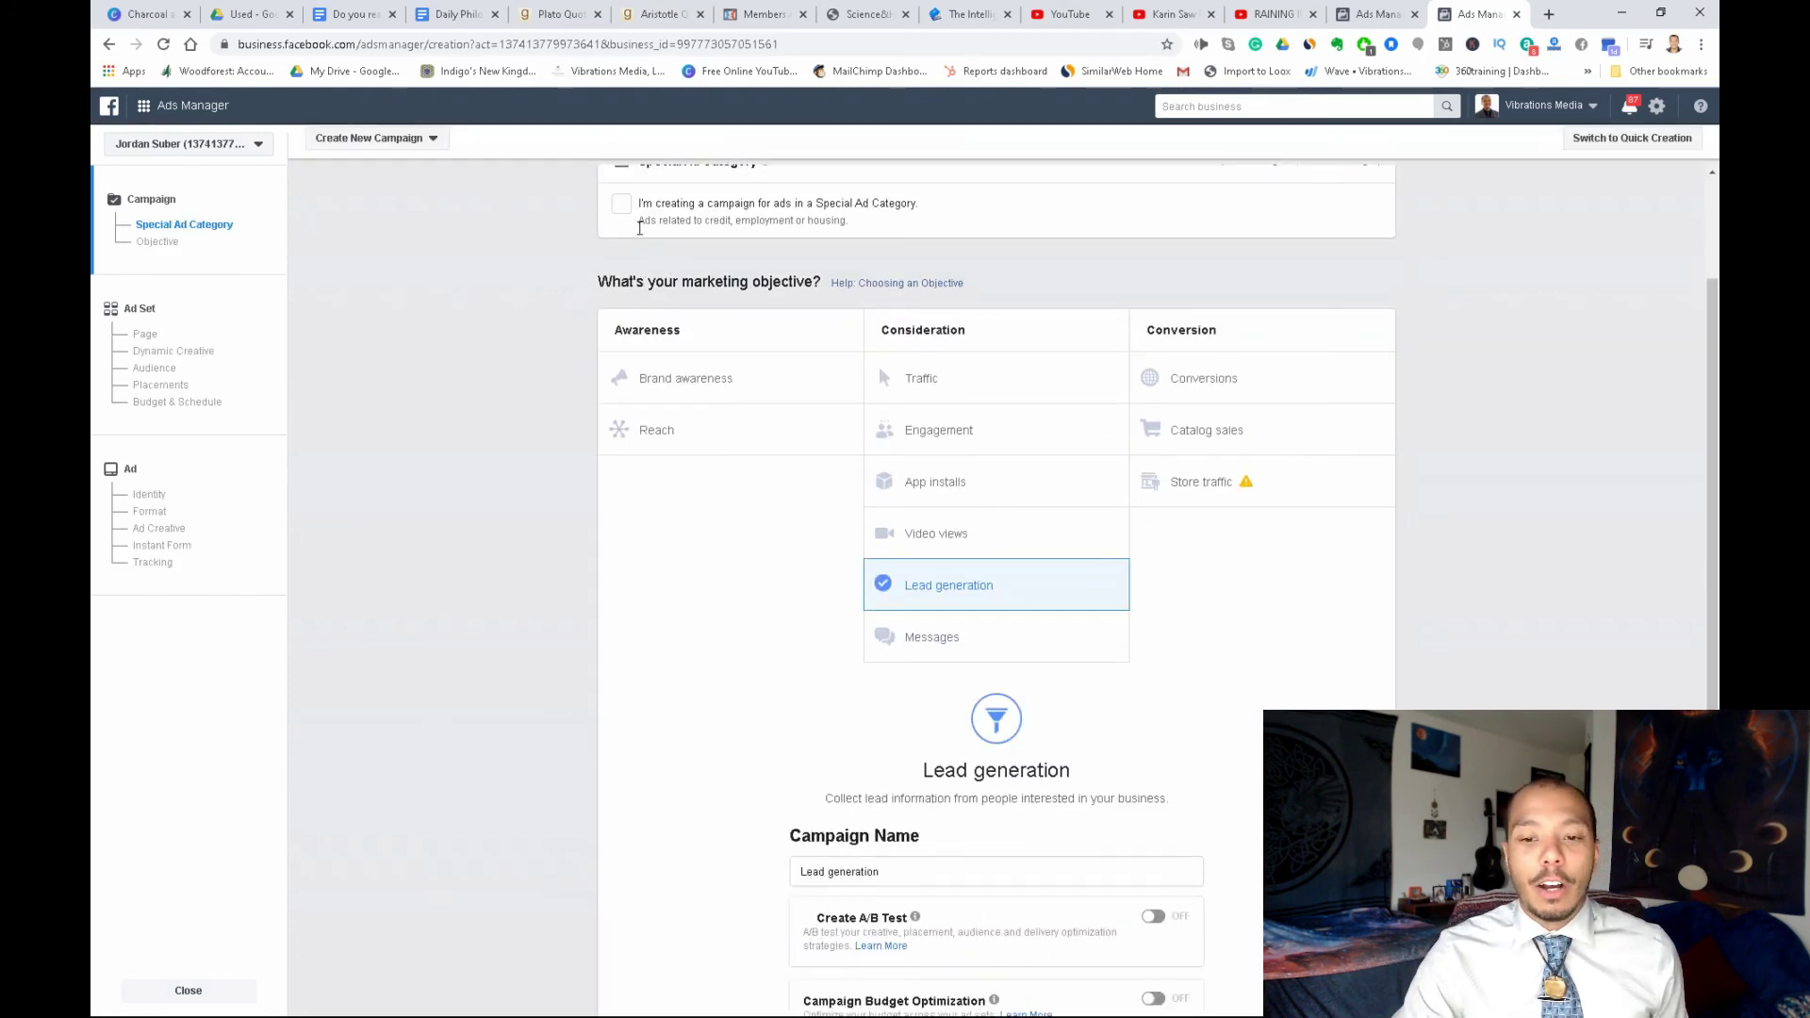
pyautogui.click(623, 208)
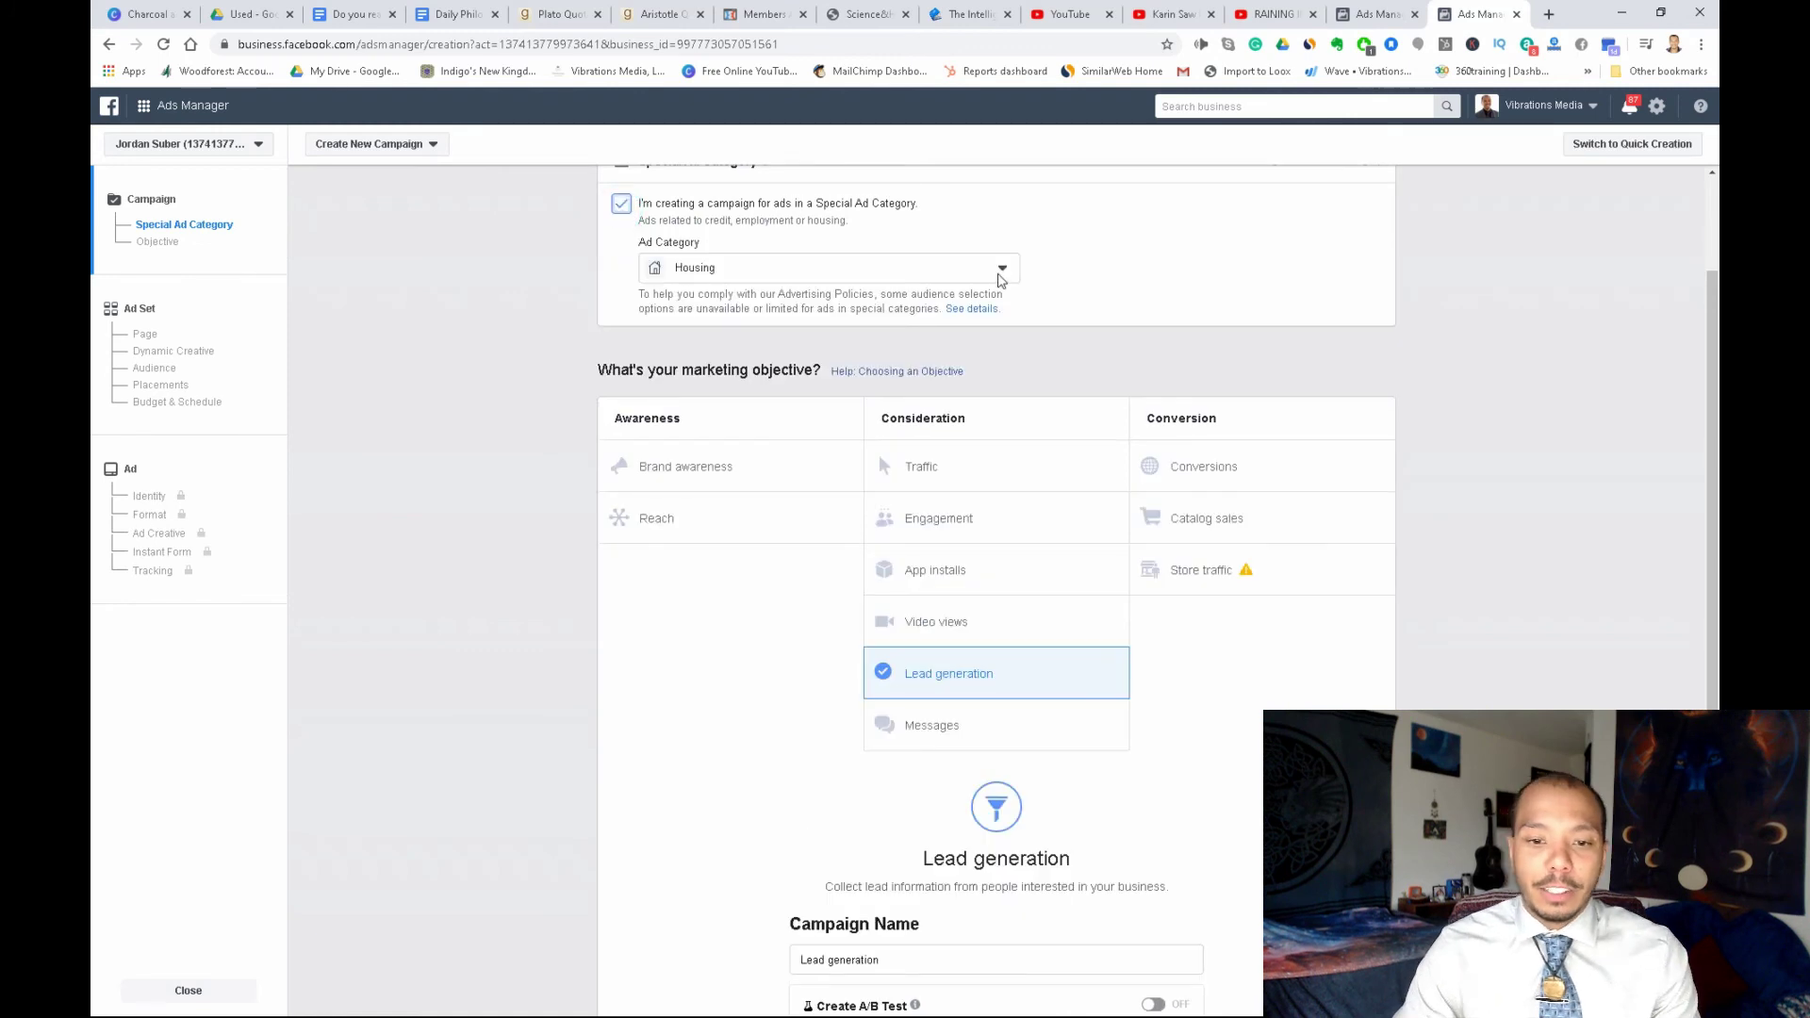
# Name the campaign "Lead generation - Facebook ad Training"
pyautogui.scroll(-3, 933, 472)
pyautogui.click(918, 675)
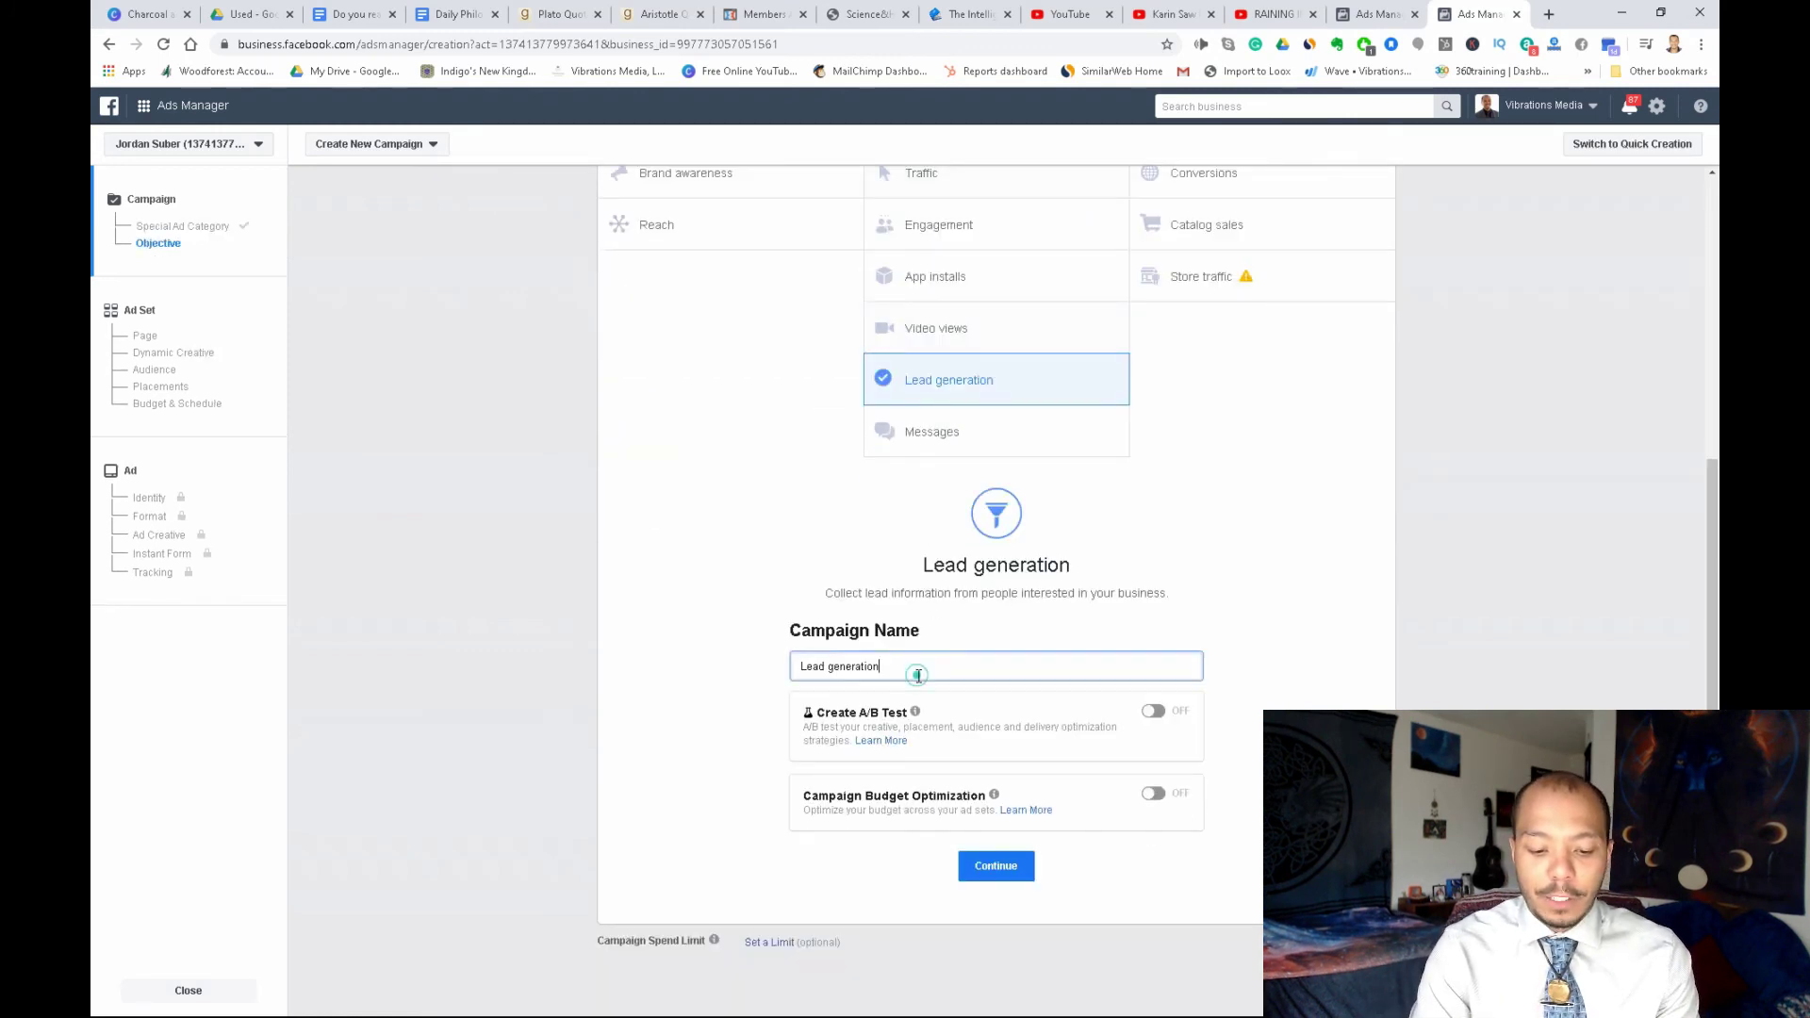
pyautogui.write('- Facebook ad Training')
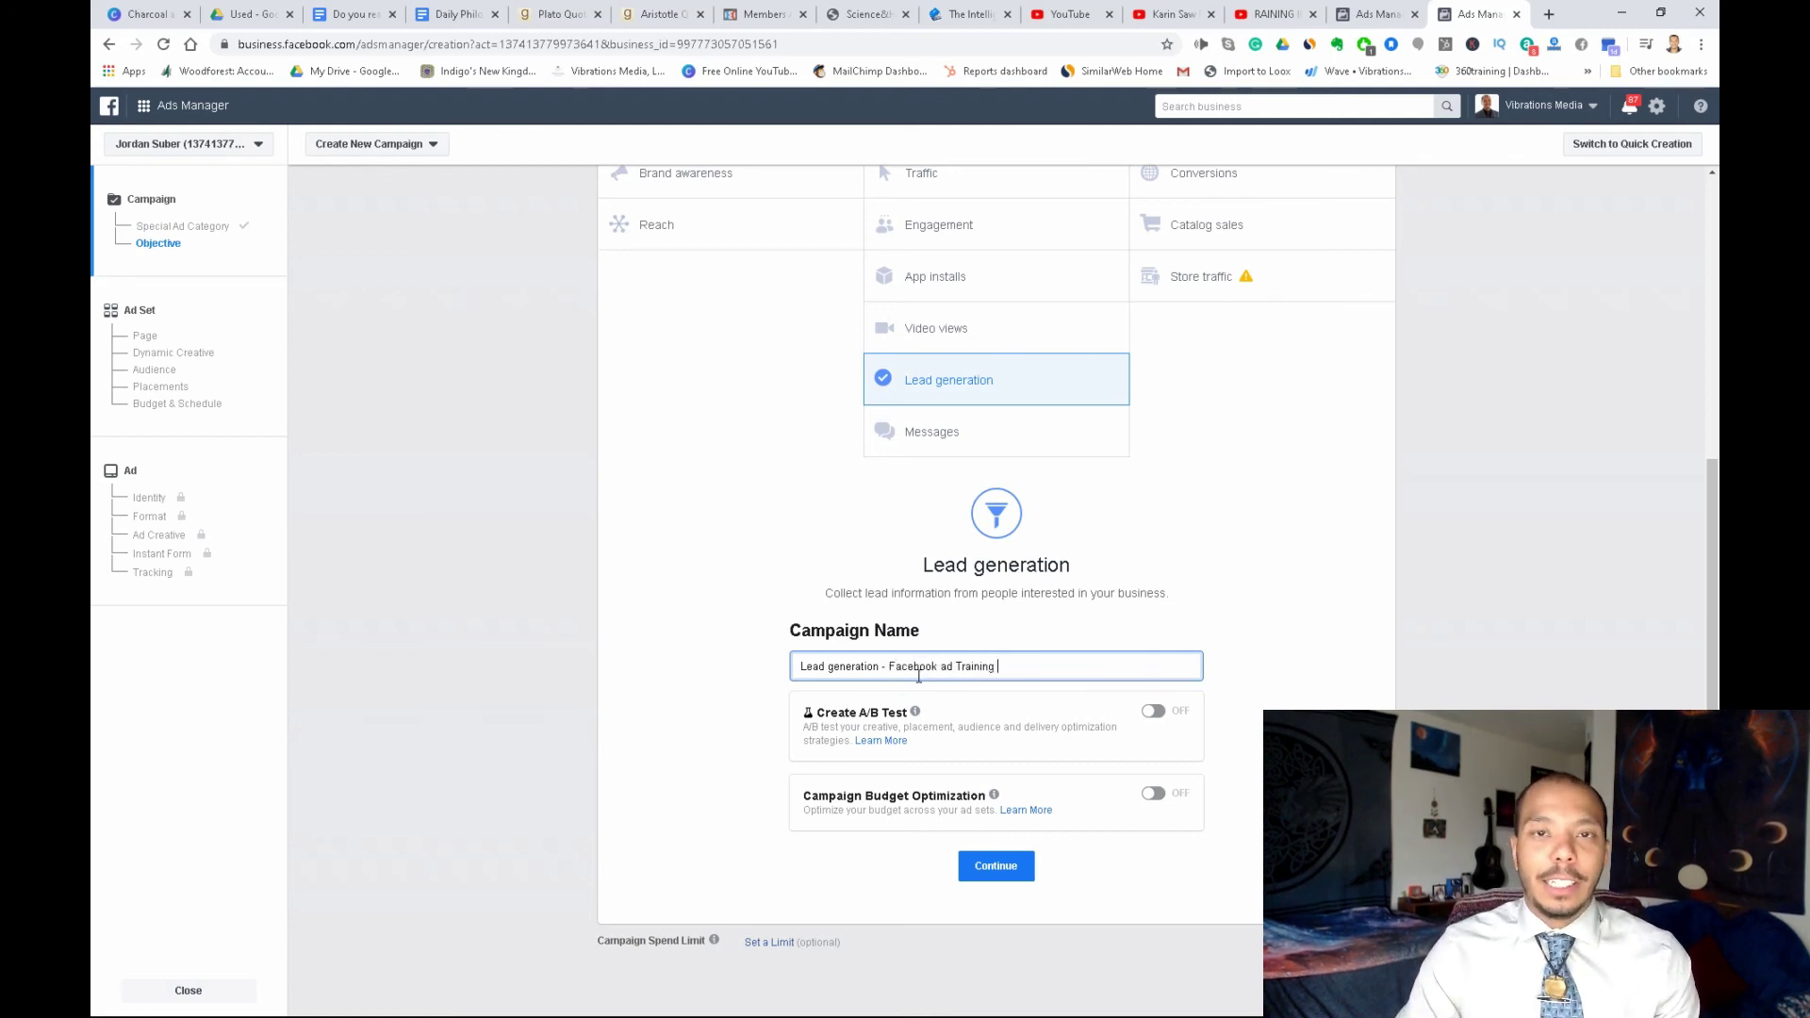
pyautogui.scroll(5, 1146, 432)
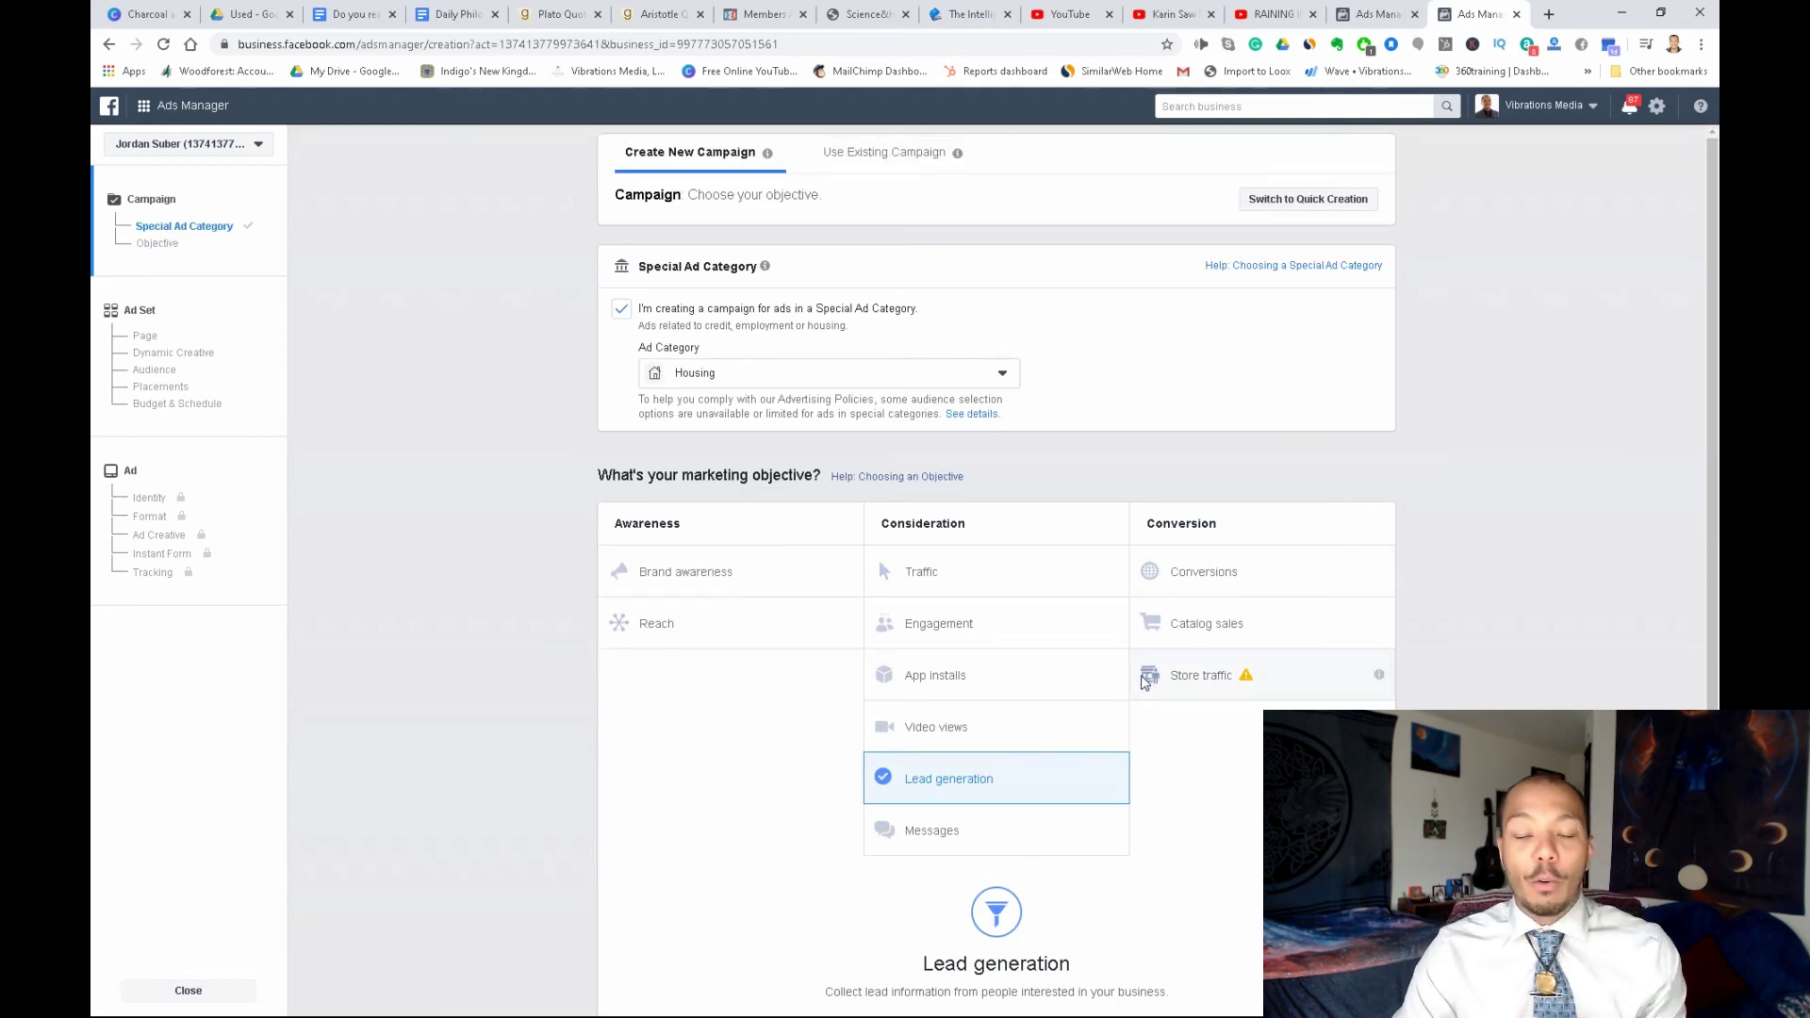
pyautogui.scroll(-5, 1146, 688)
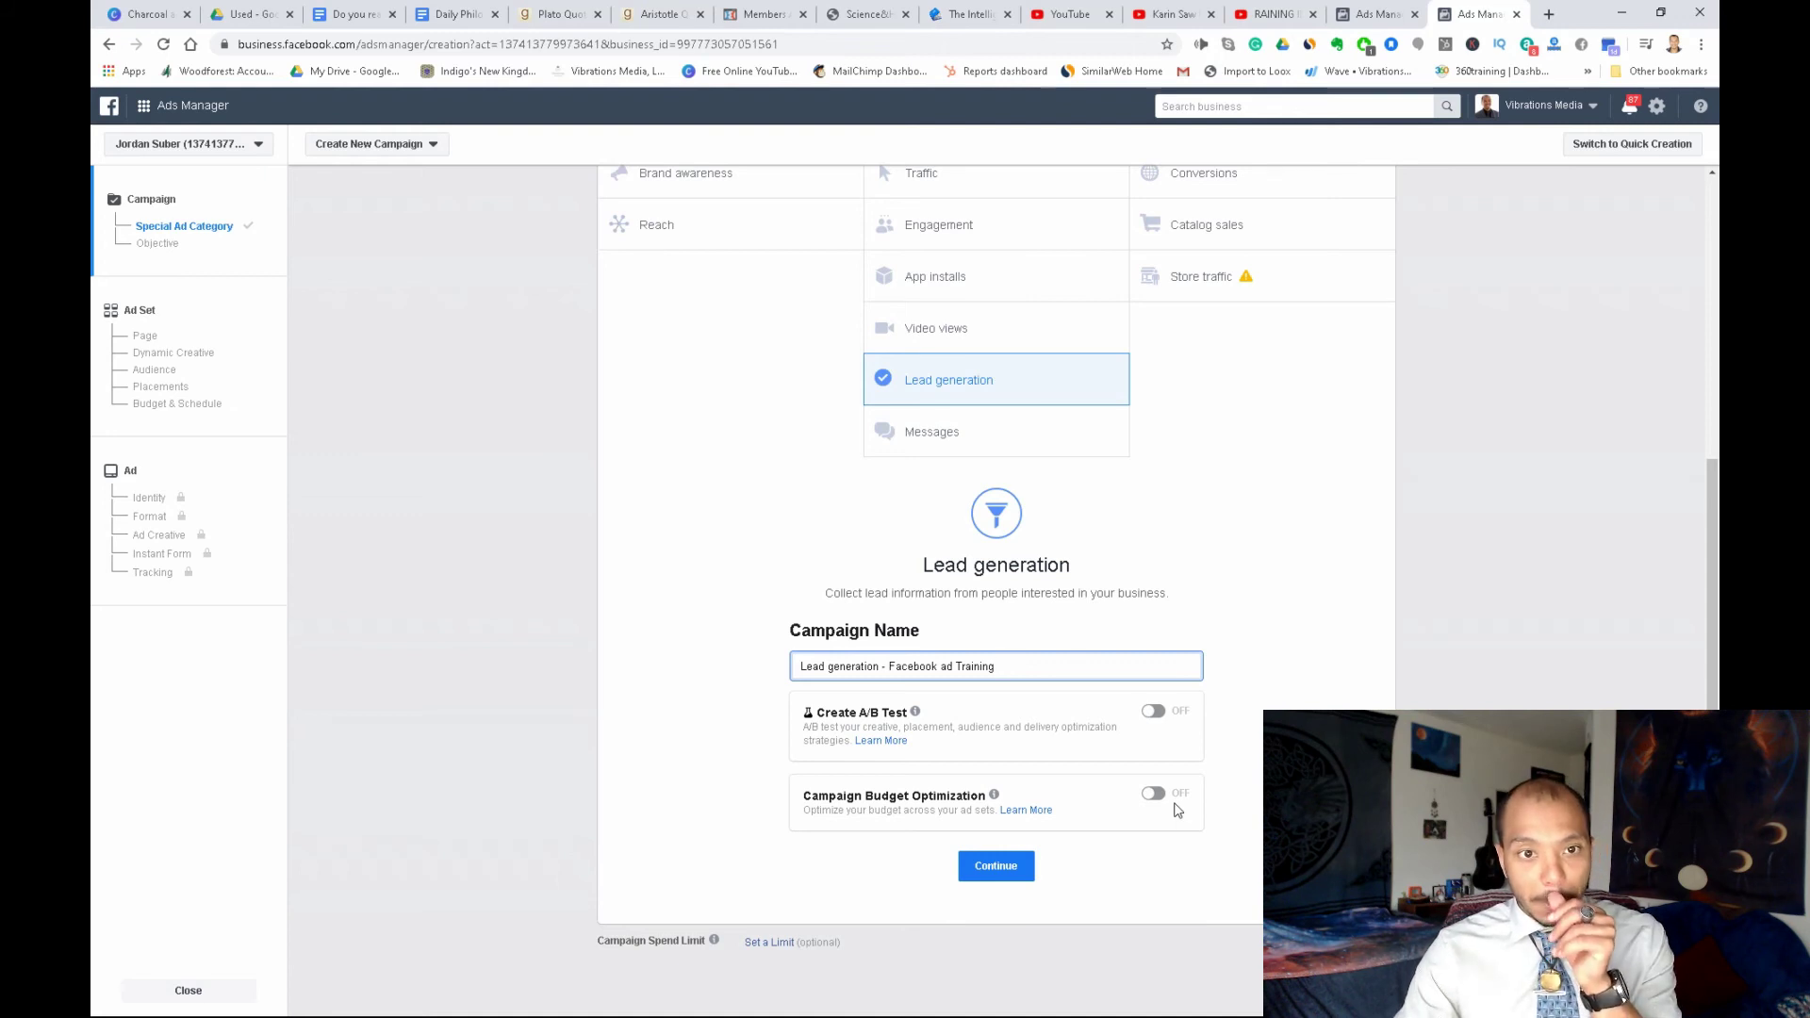
# Continue to the ad set and choose Vibrations Marketing as the Facebook page to promote
pyautogui.click(1007, 866)
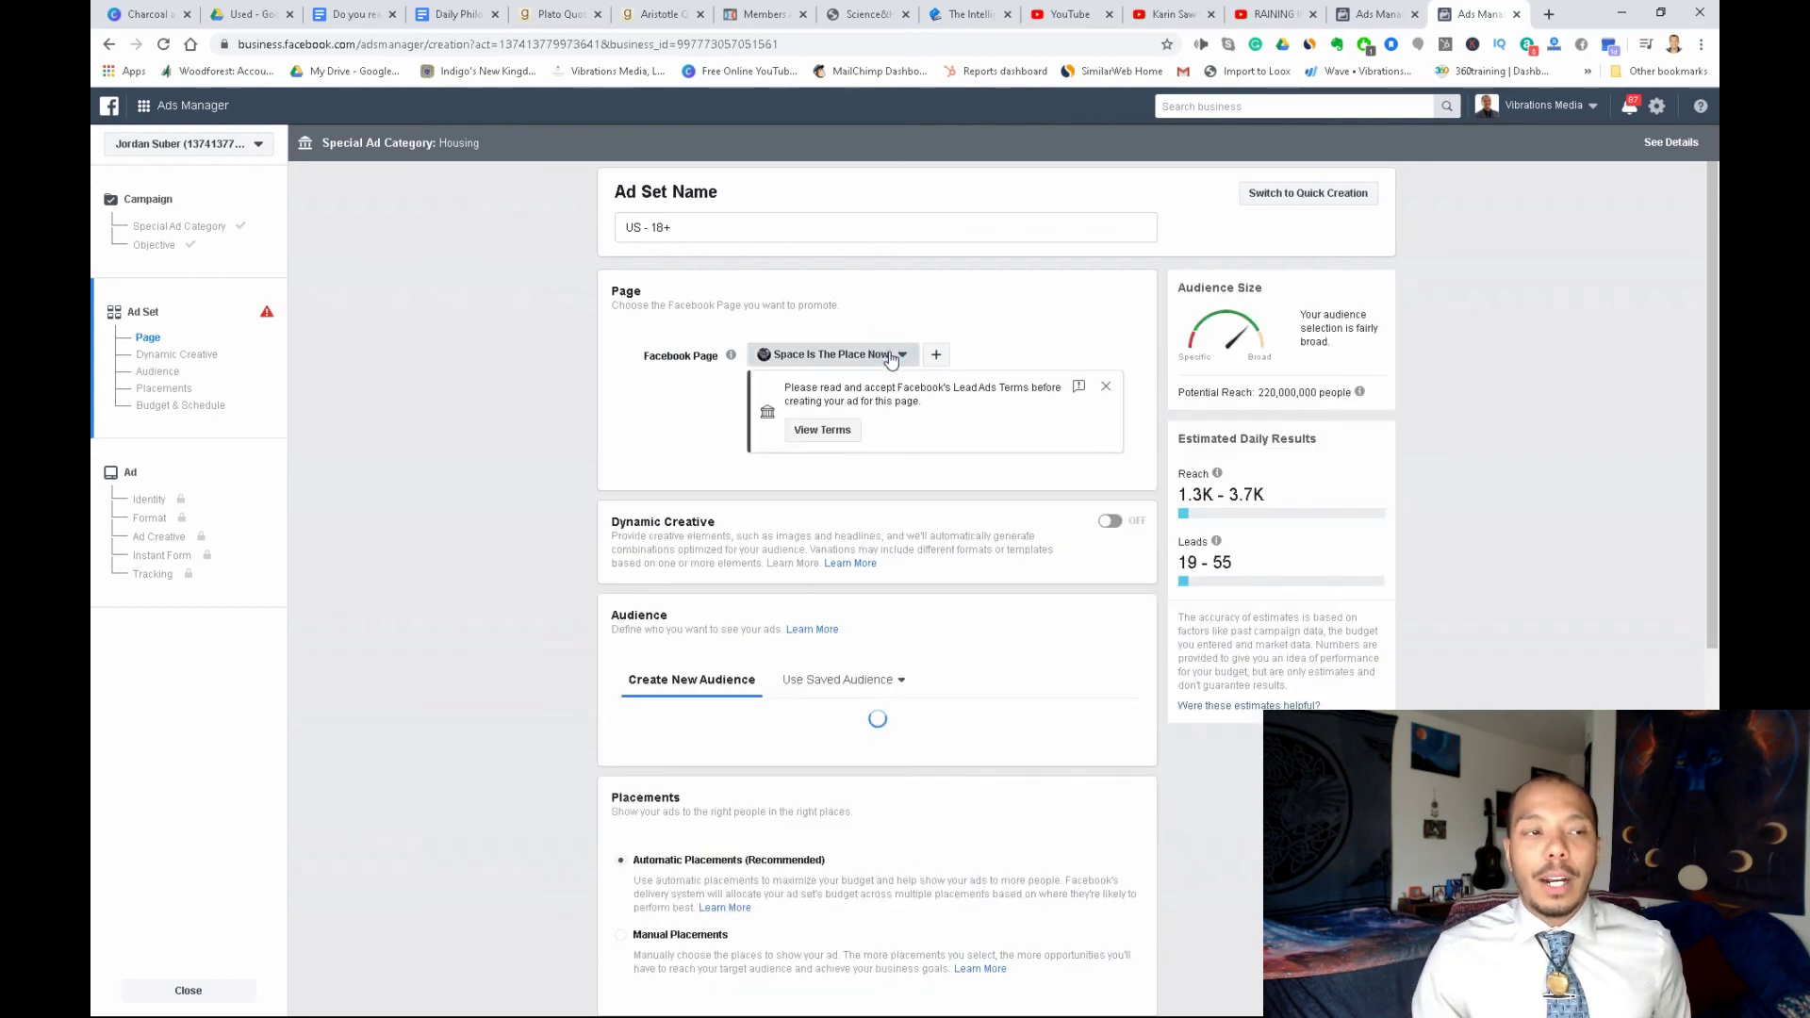
pyautogui.click(890, 356)
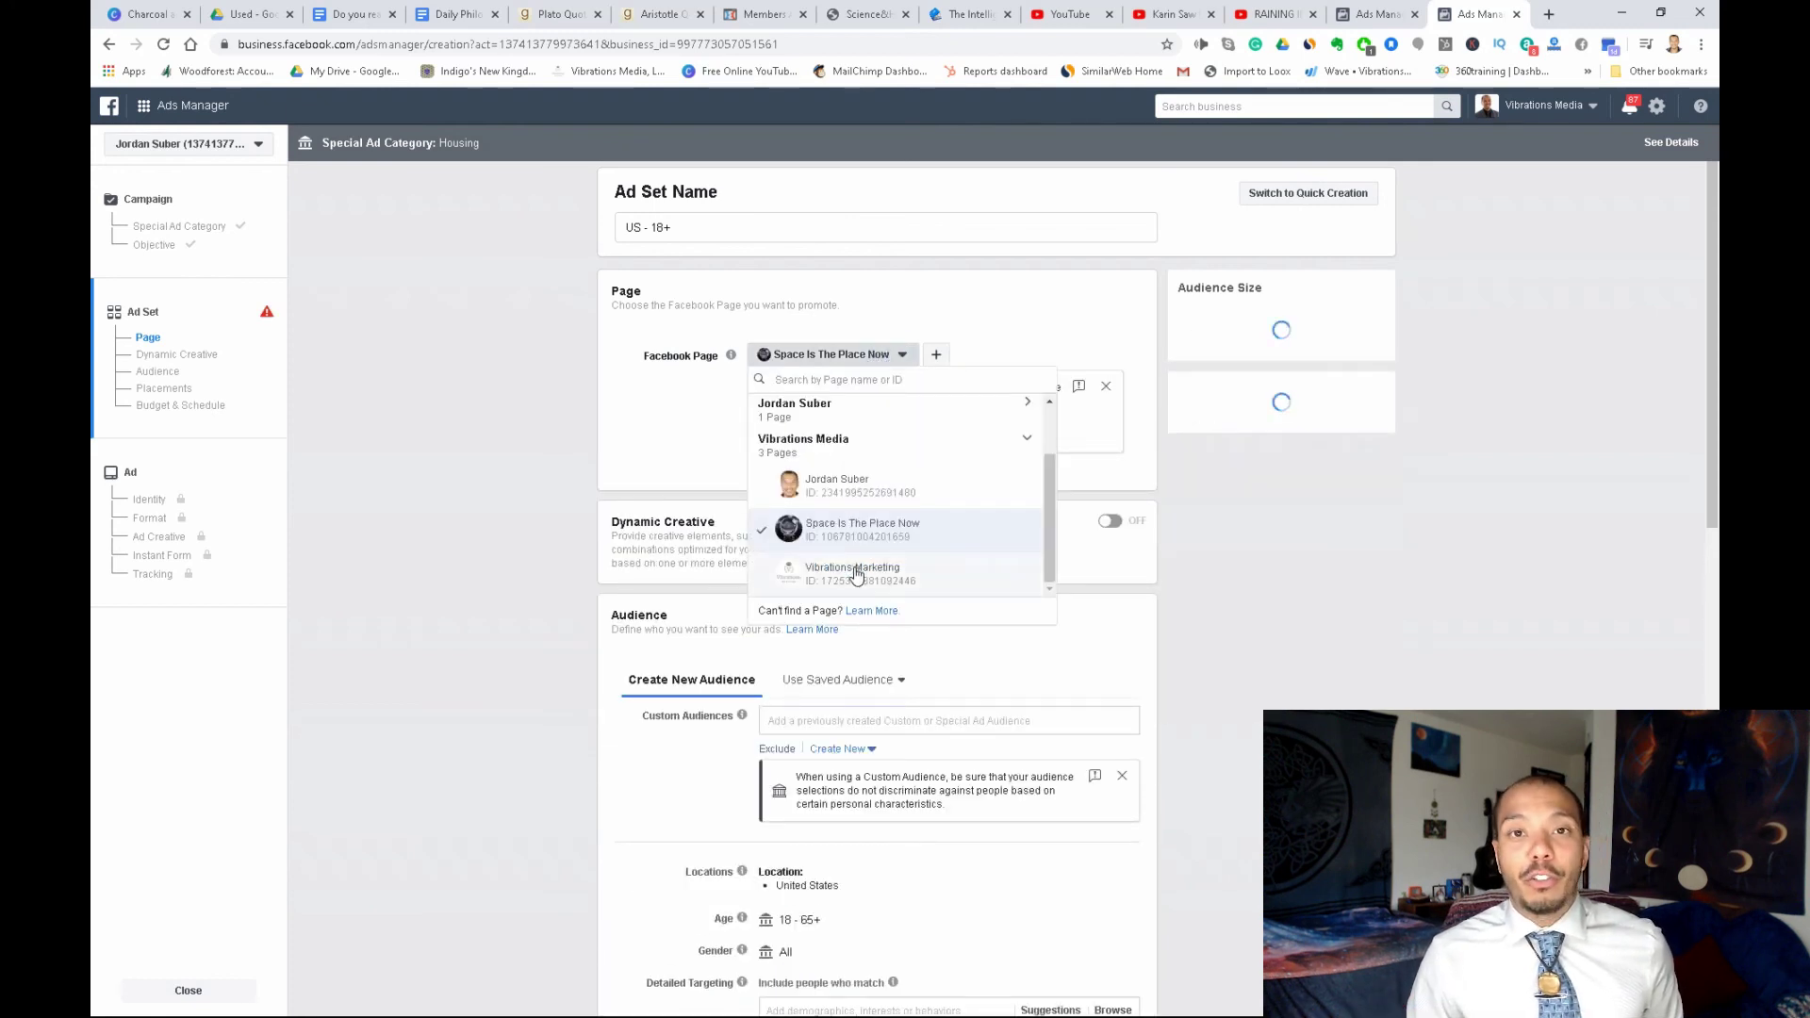
pyautogui.click(854, 570)
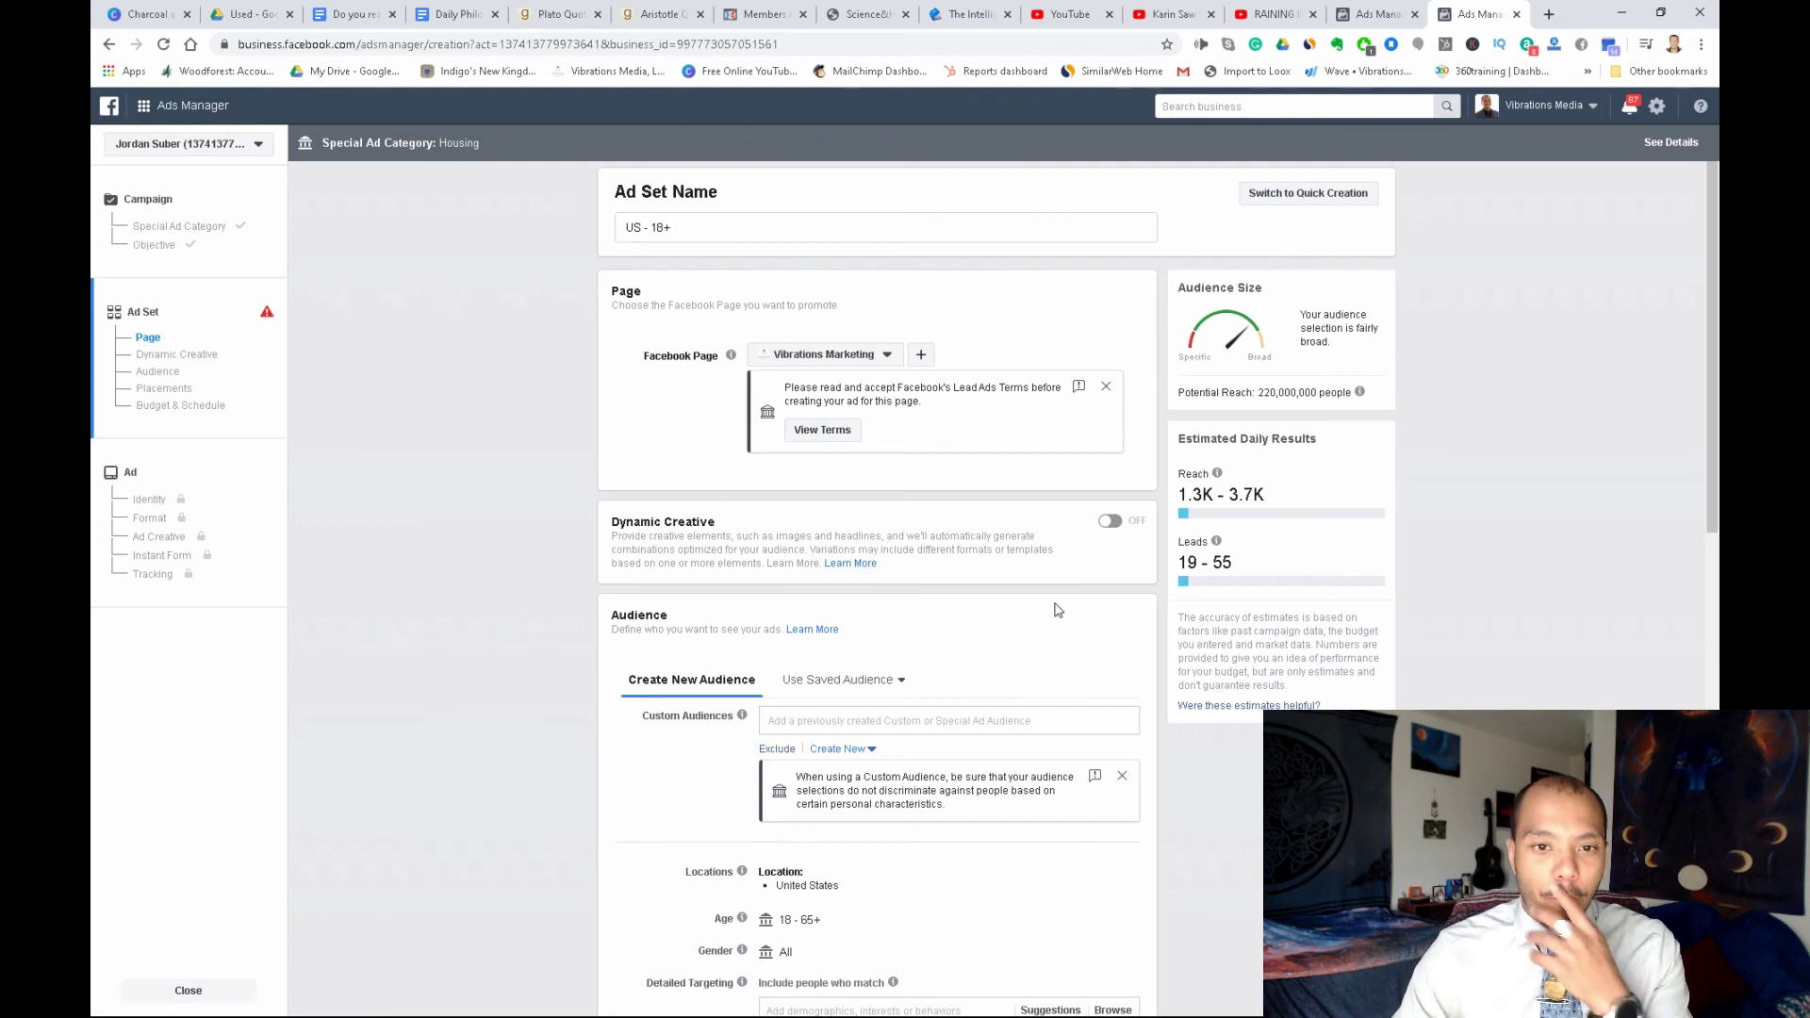
# Add the website custom audience "facebook ad traning" to the ad set's audience
pyautogui.scroll(-4, 1058, 610)
pyautogui.click(853, 384)
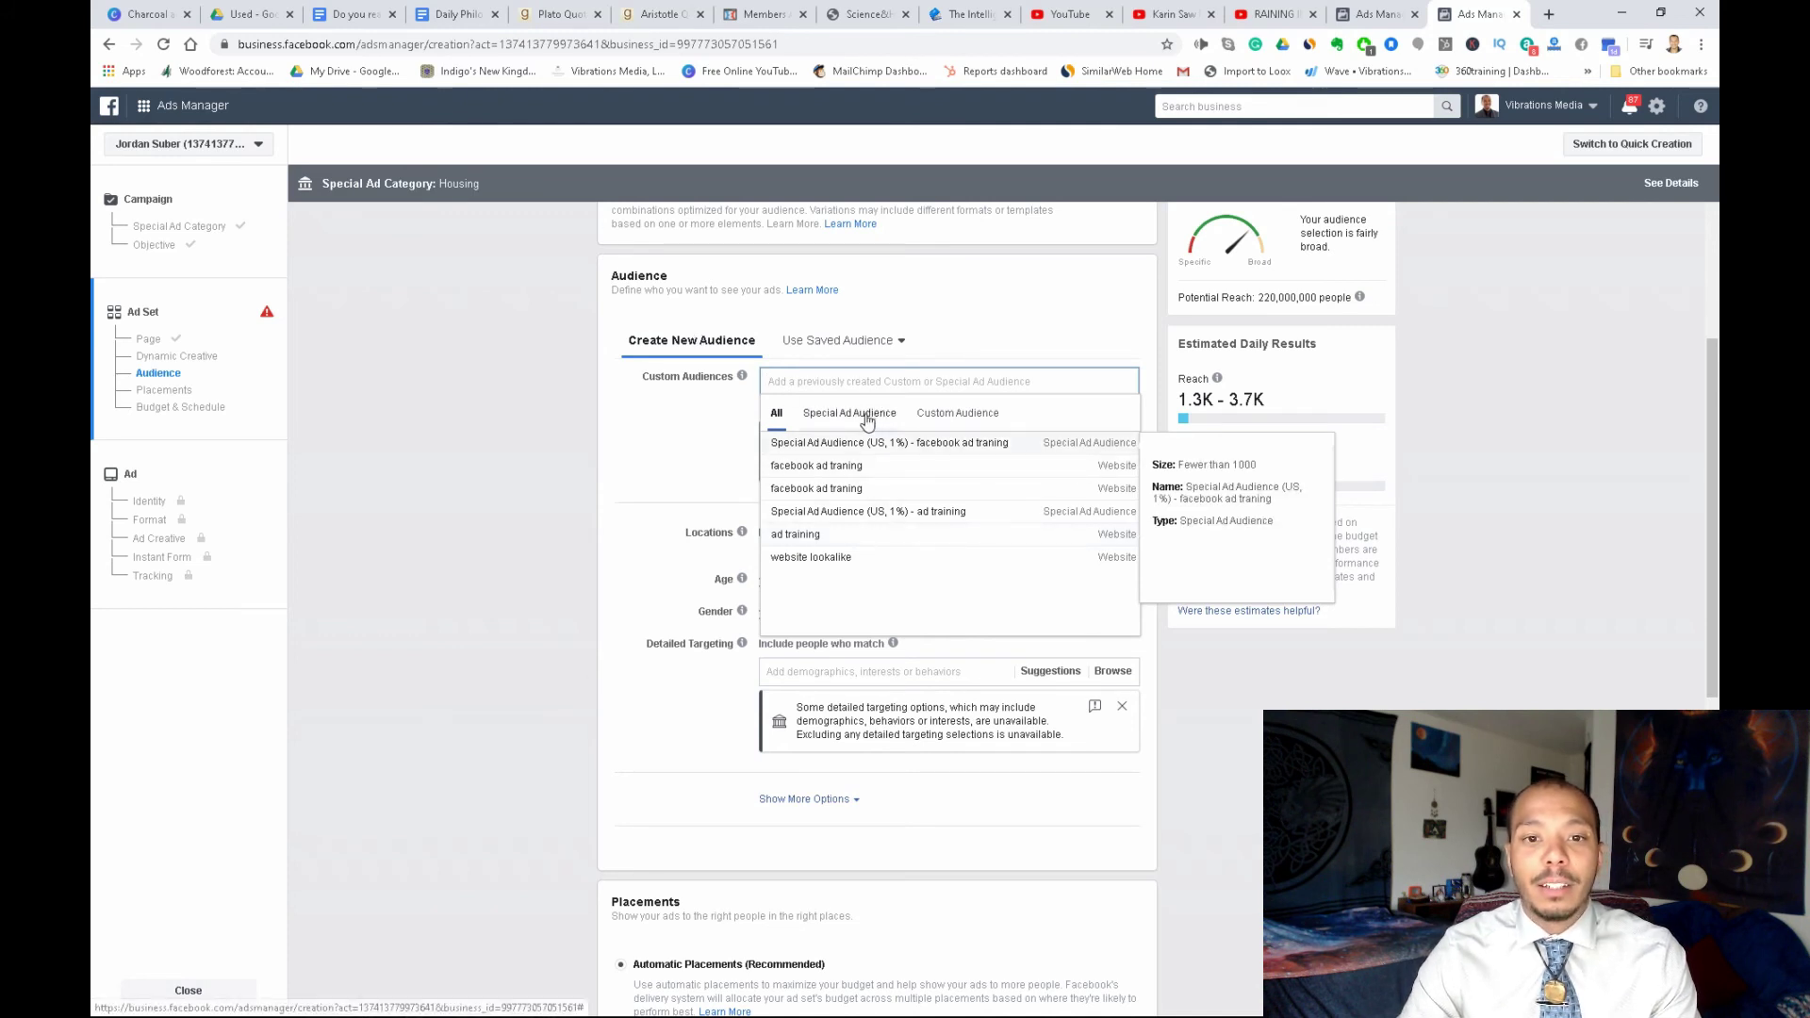
pyautogui.click(952, 415)
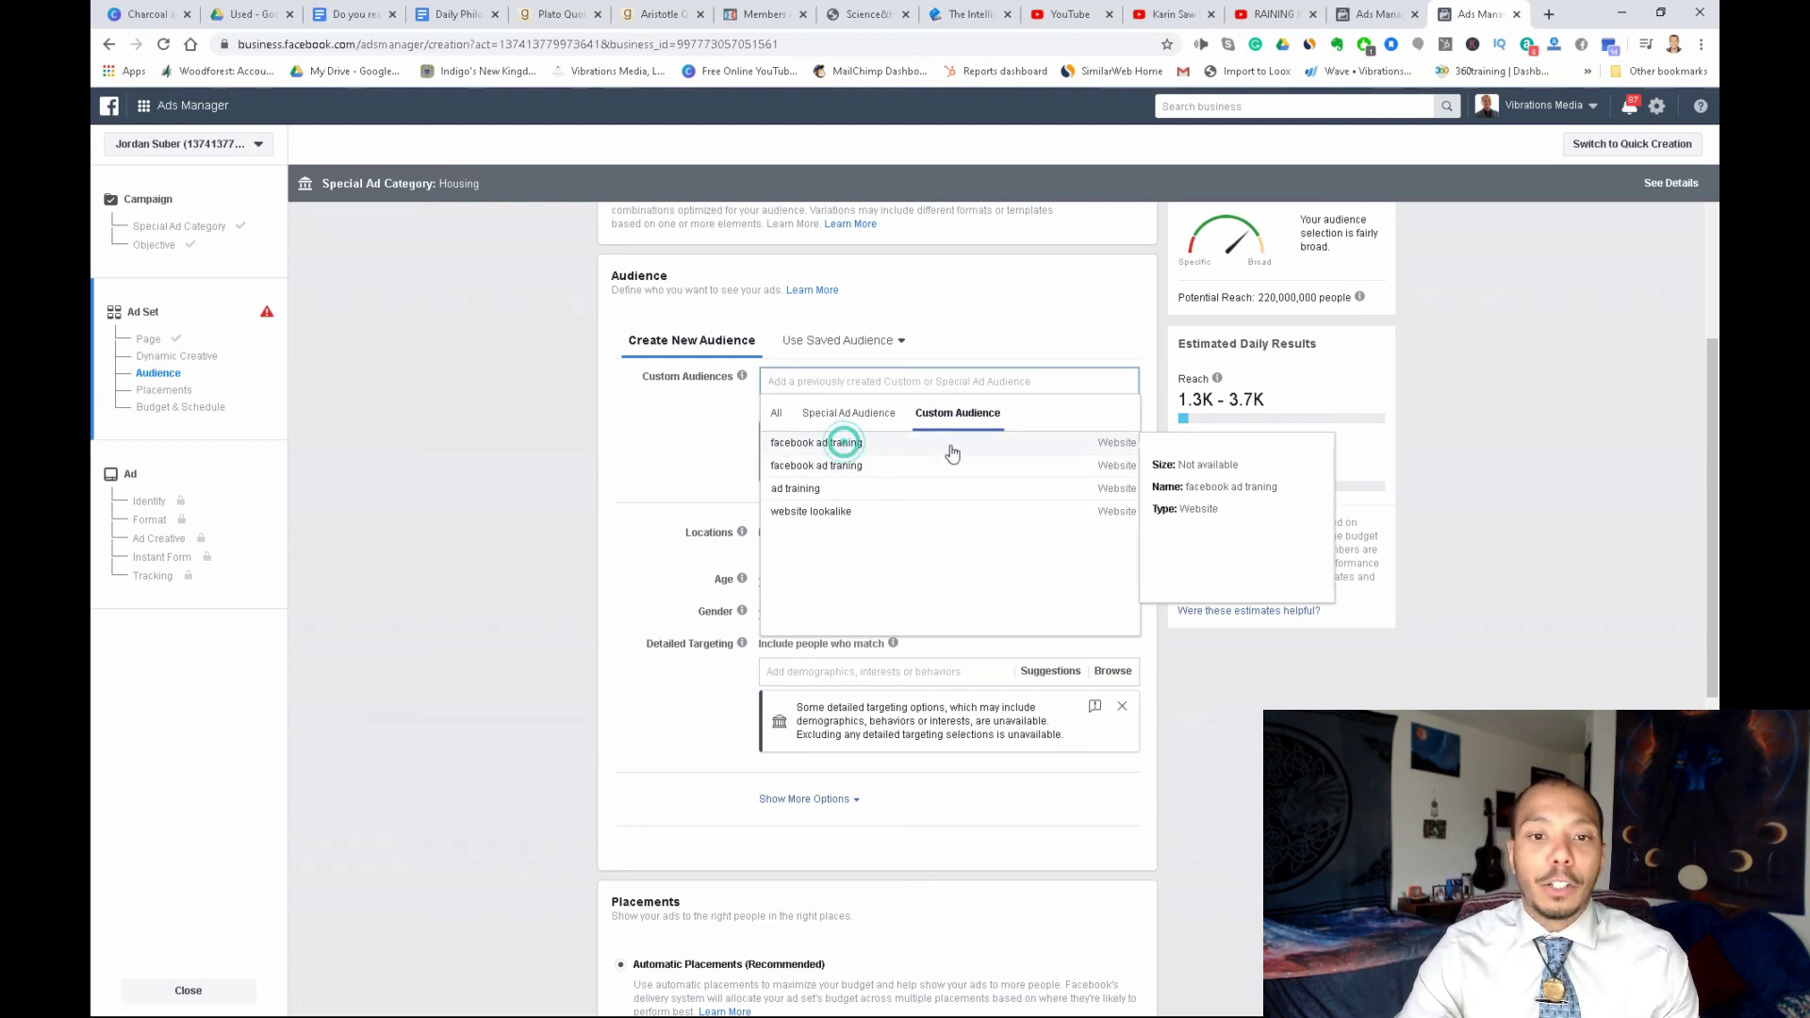
pyautogui.click(951, 448)
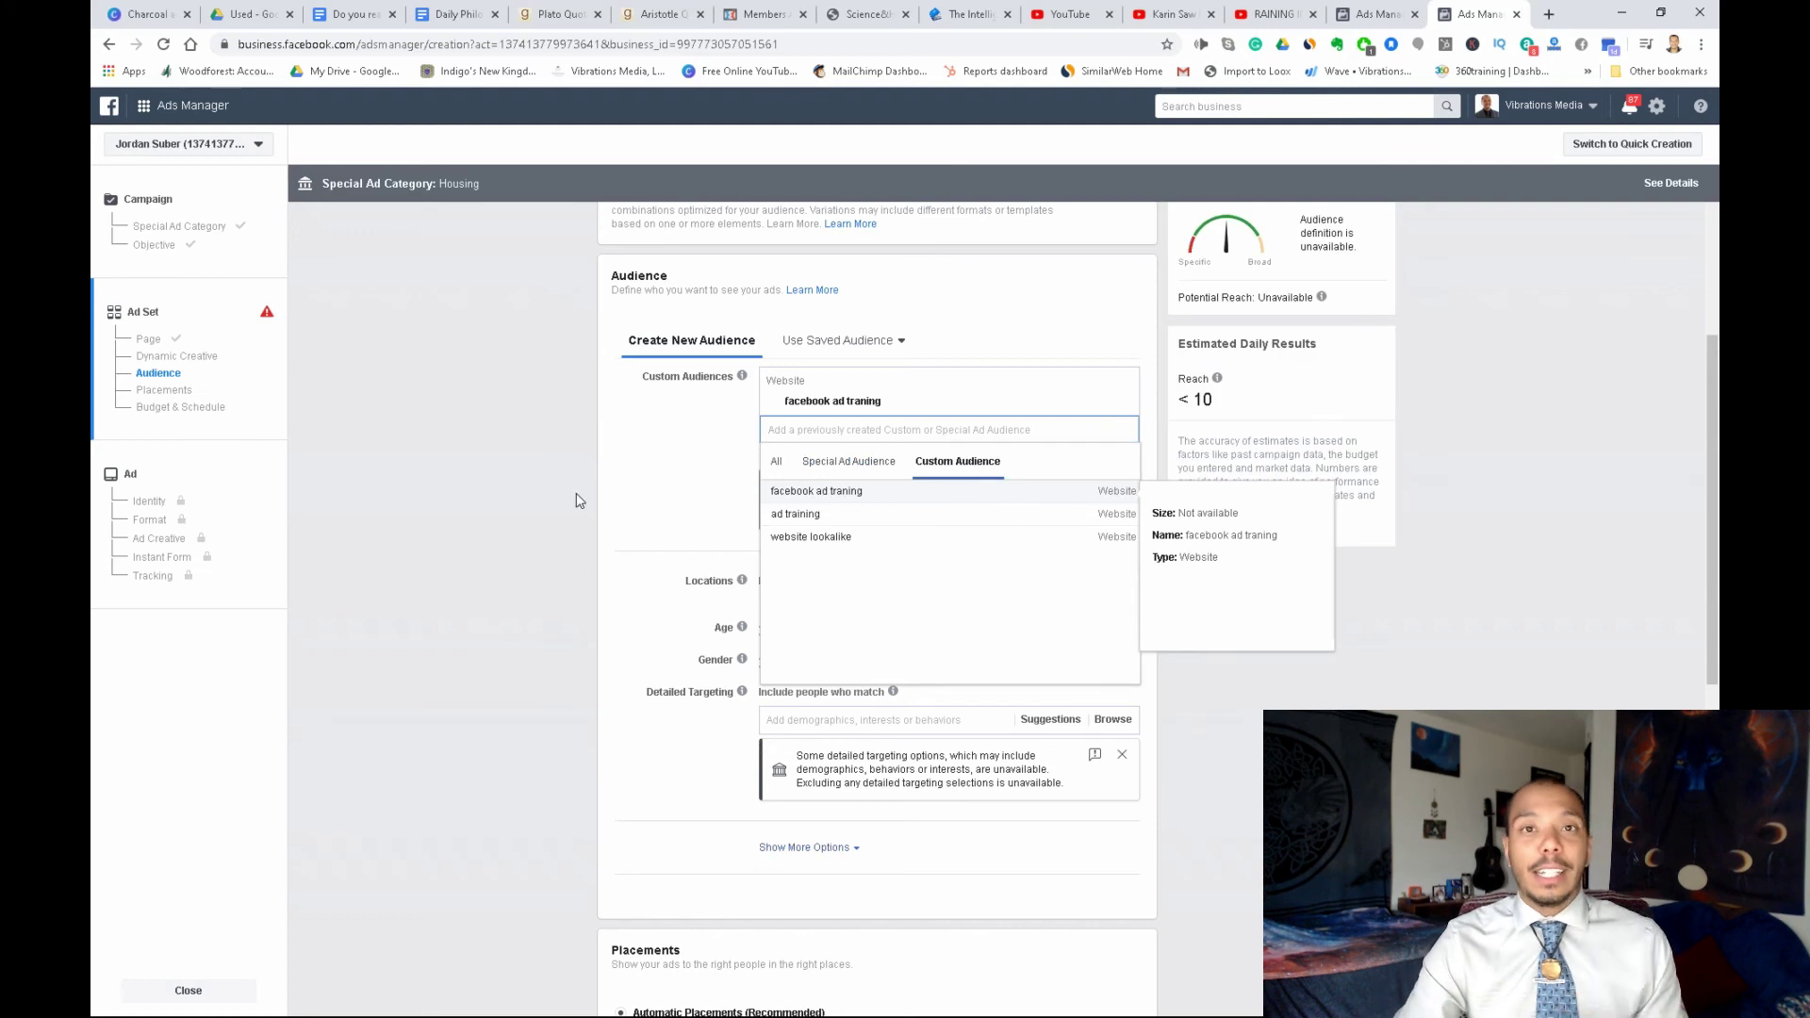
pyautogui.click(624, 472)
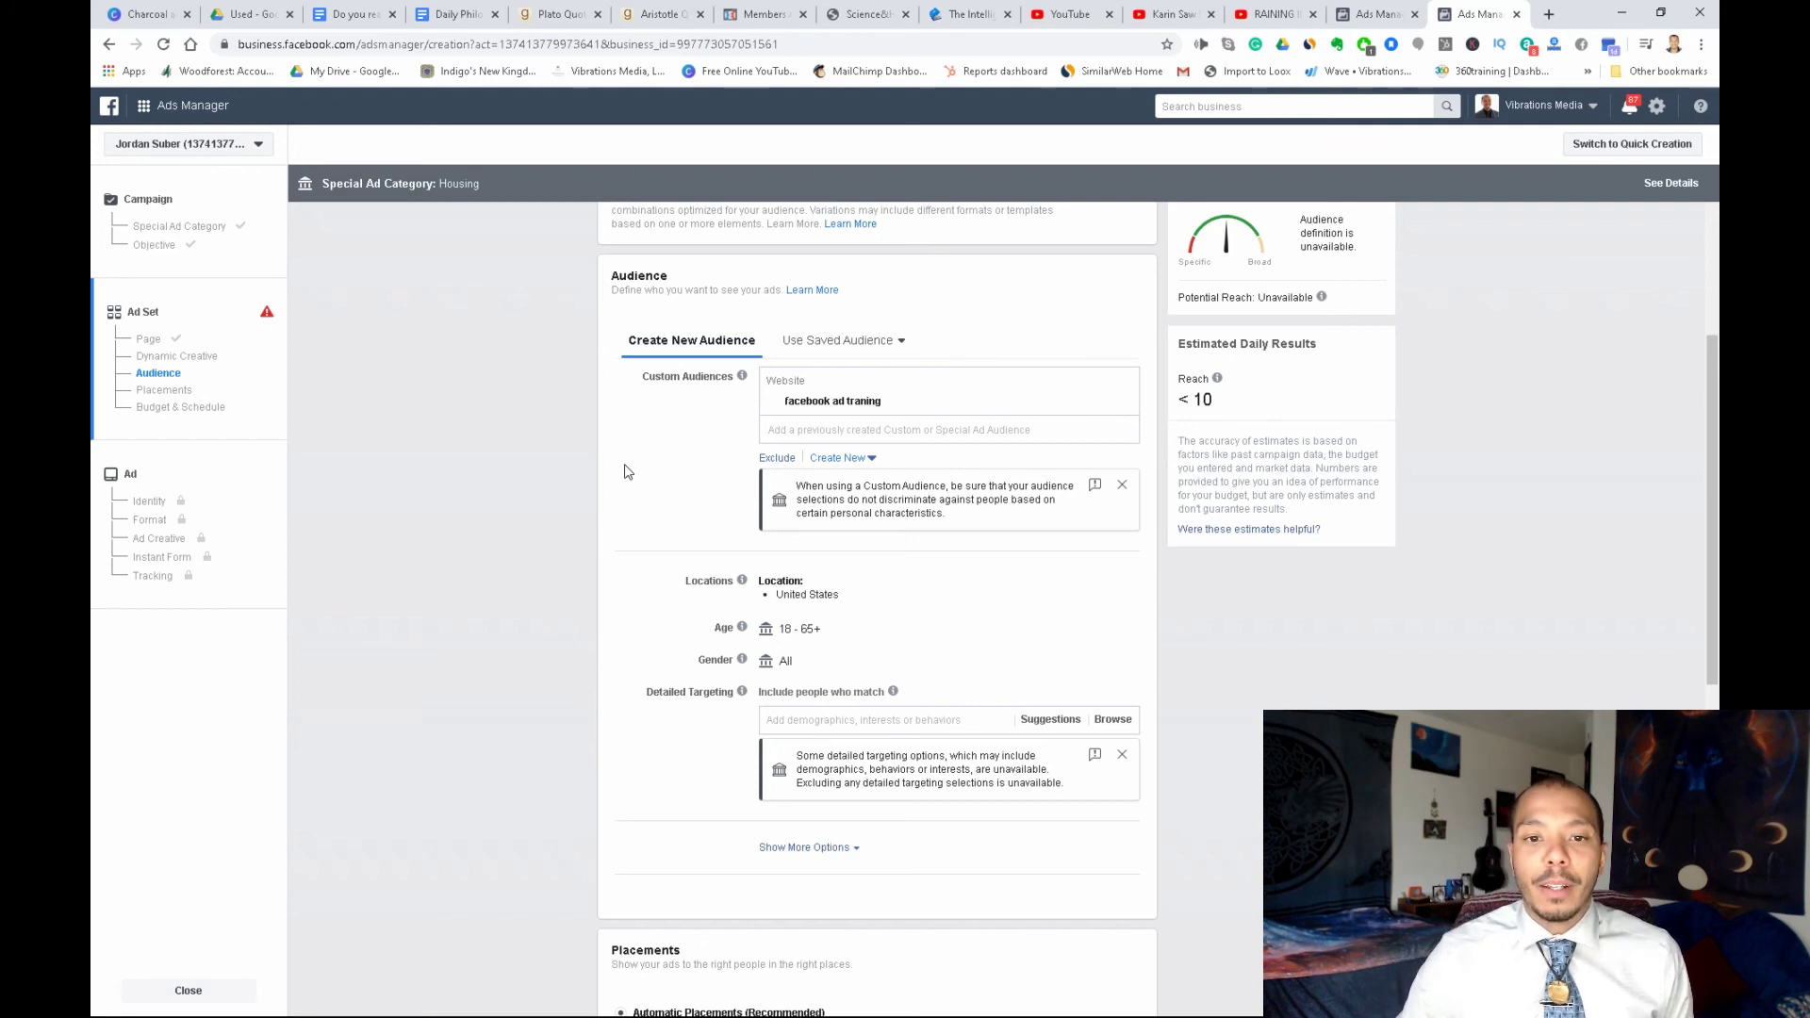
# Change the audience location from the United States to the city of Austin, Texas
pyautogui.scroll(-2, 766, 612)
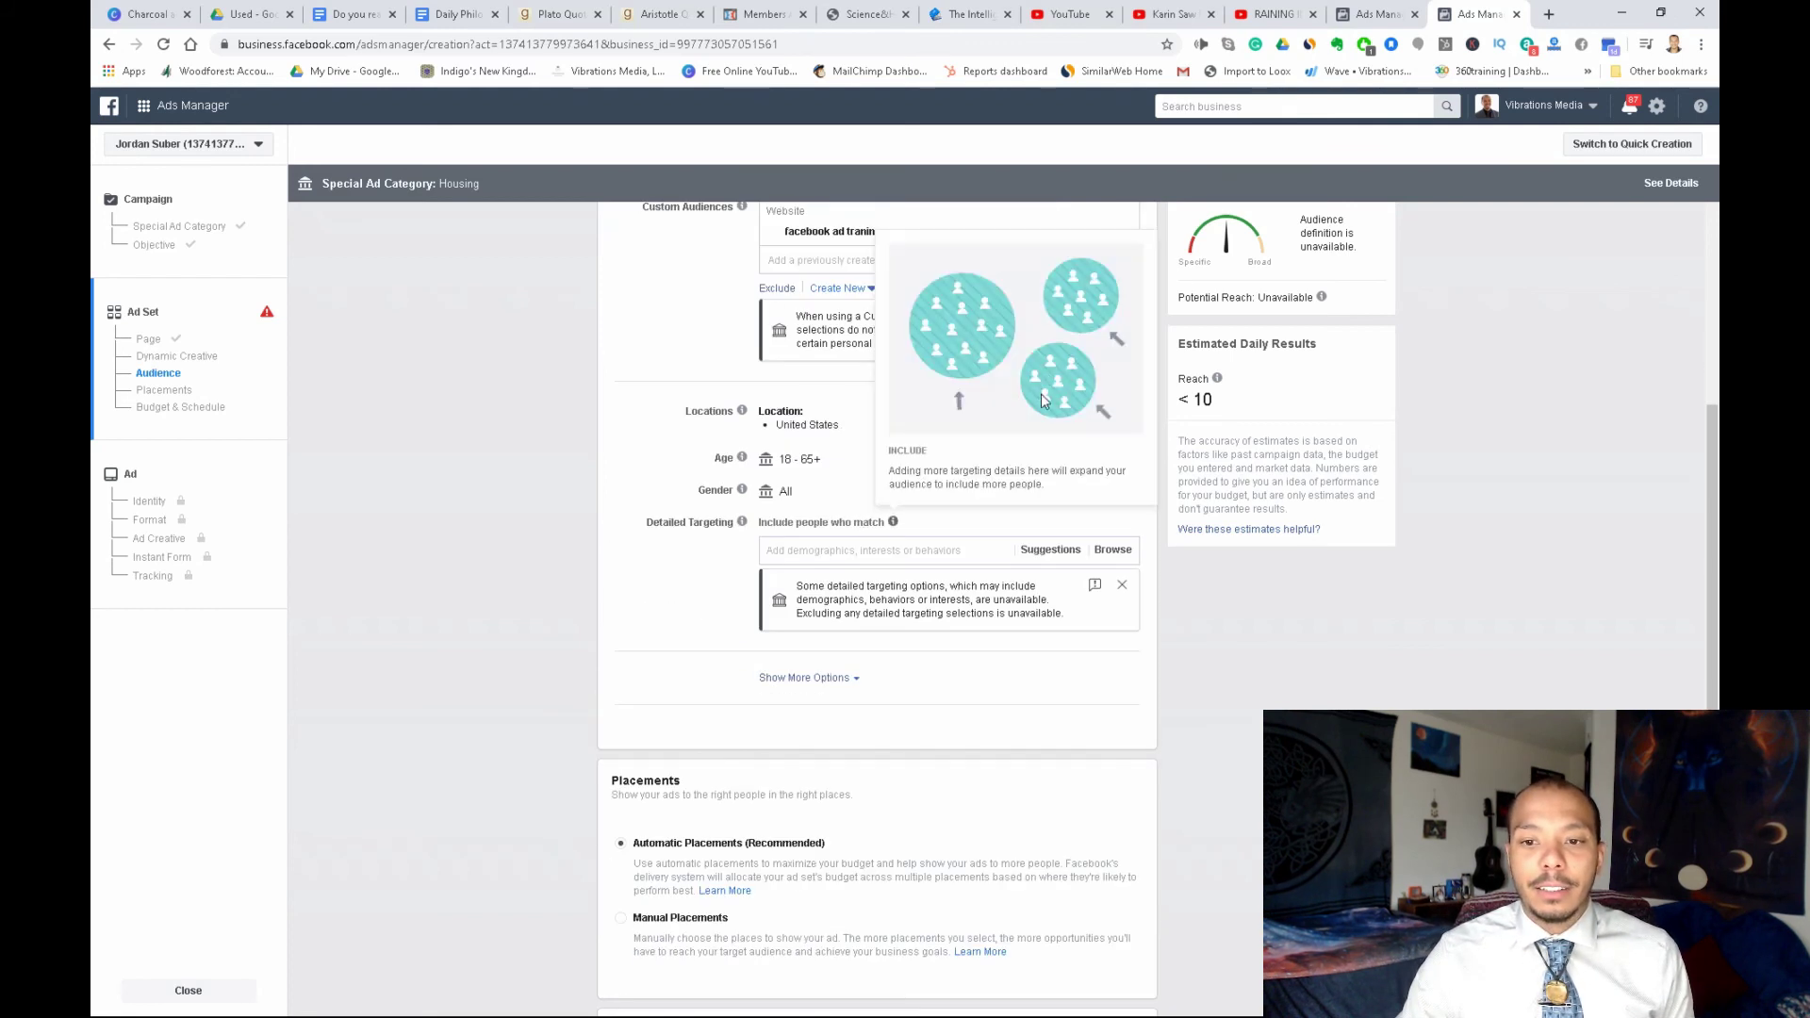
pyautogui.scroll(2, 1031, 593)
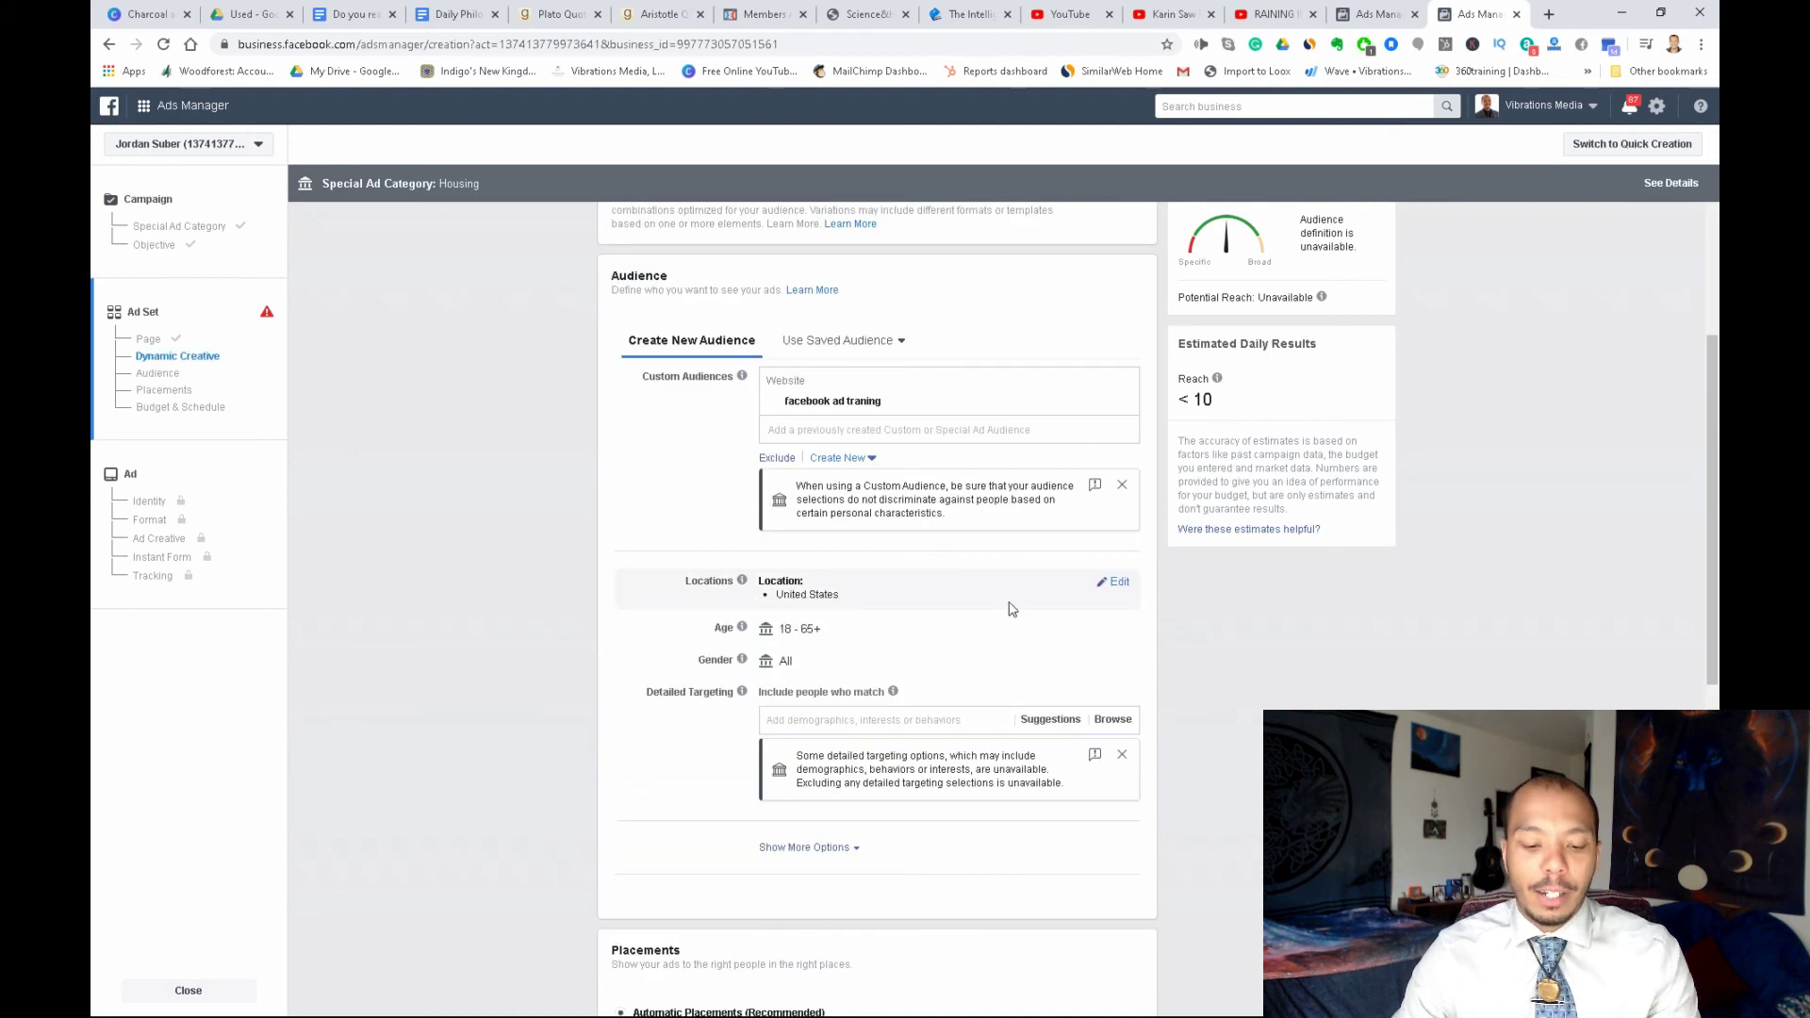
pyautogui.click(1115, 582)
pyautogui.click(878, 662)
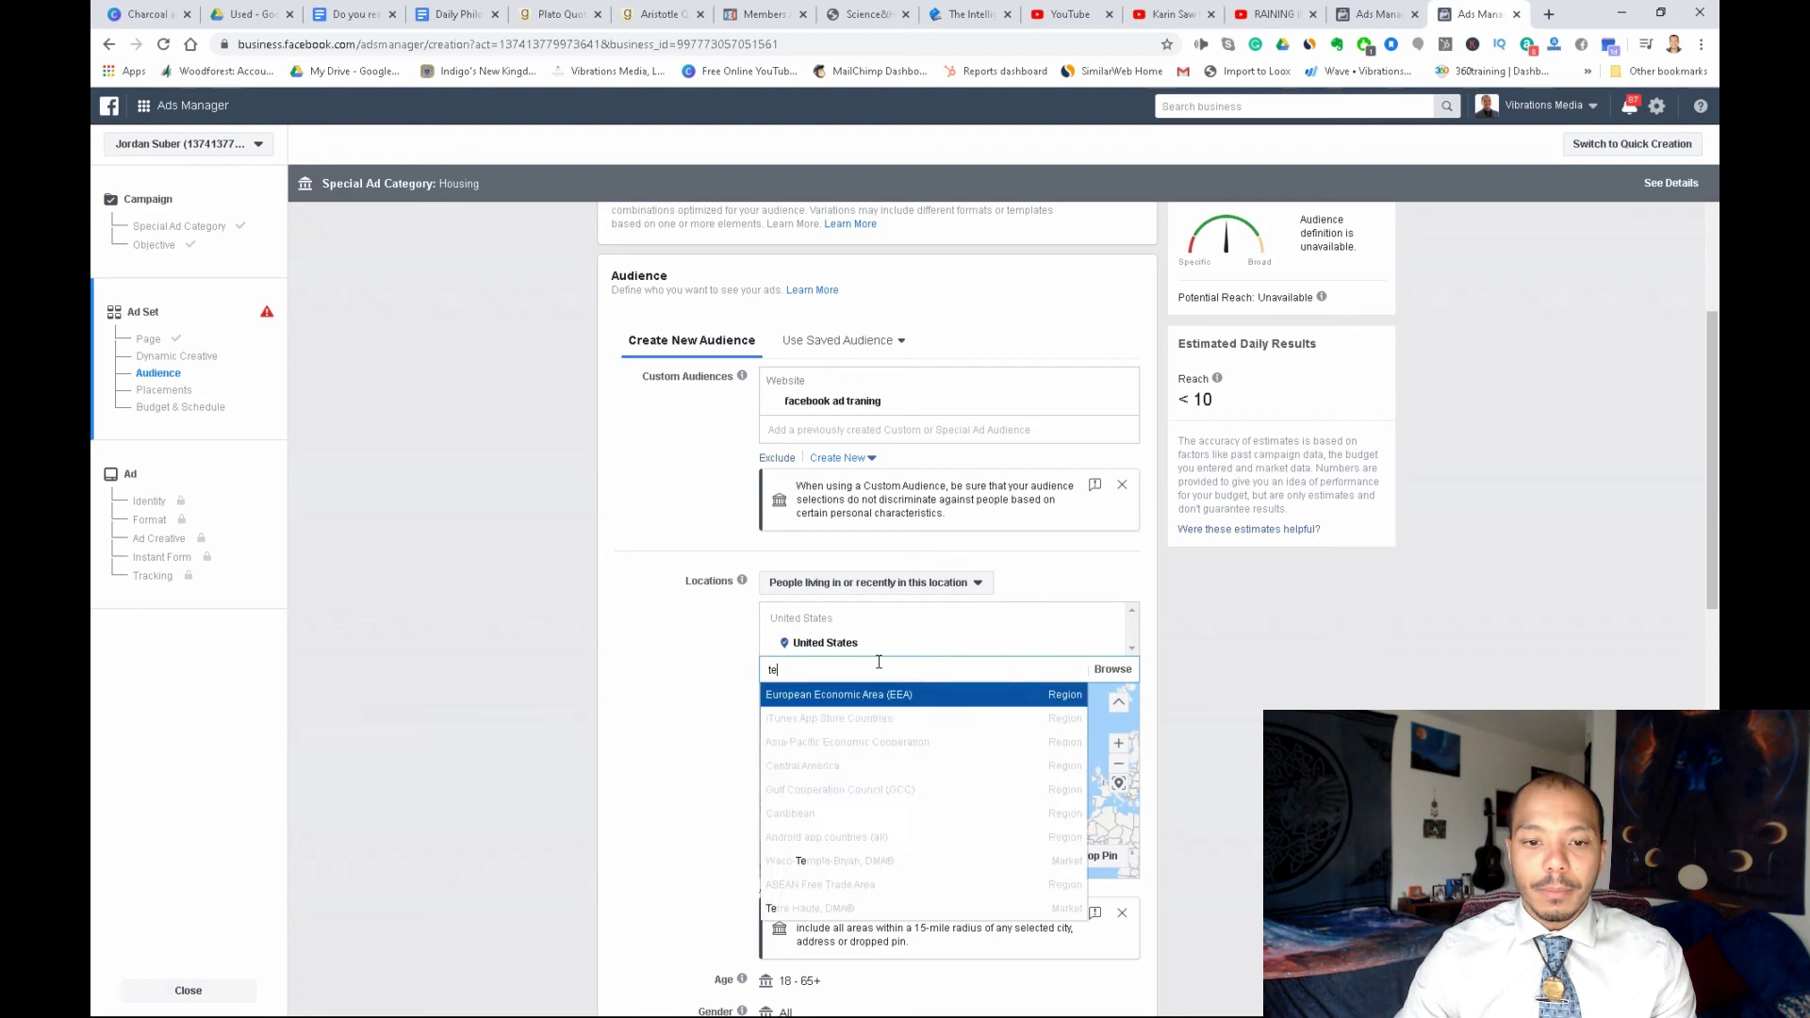
pyautogui.write('austin')
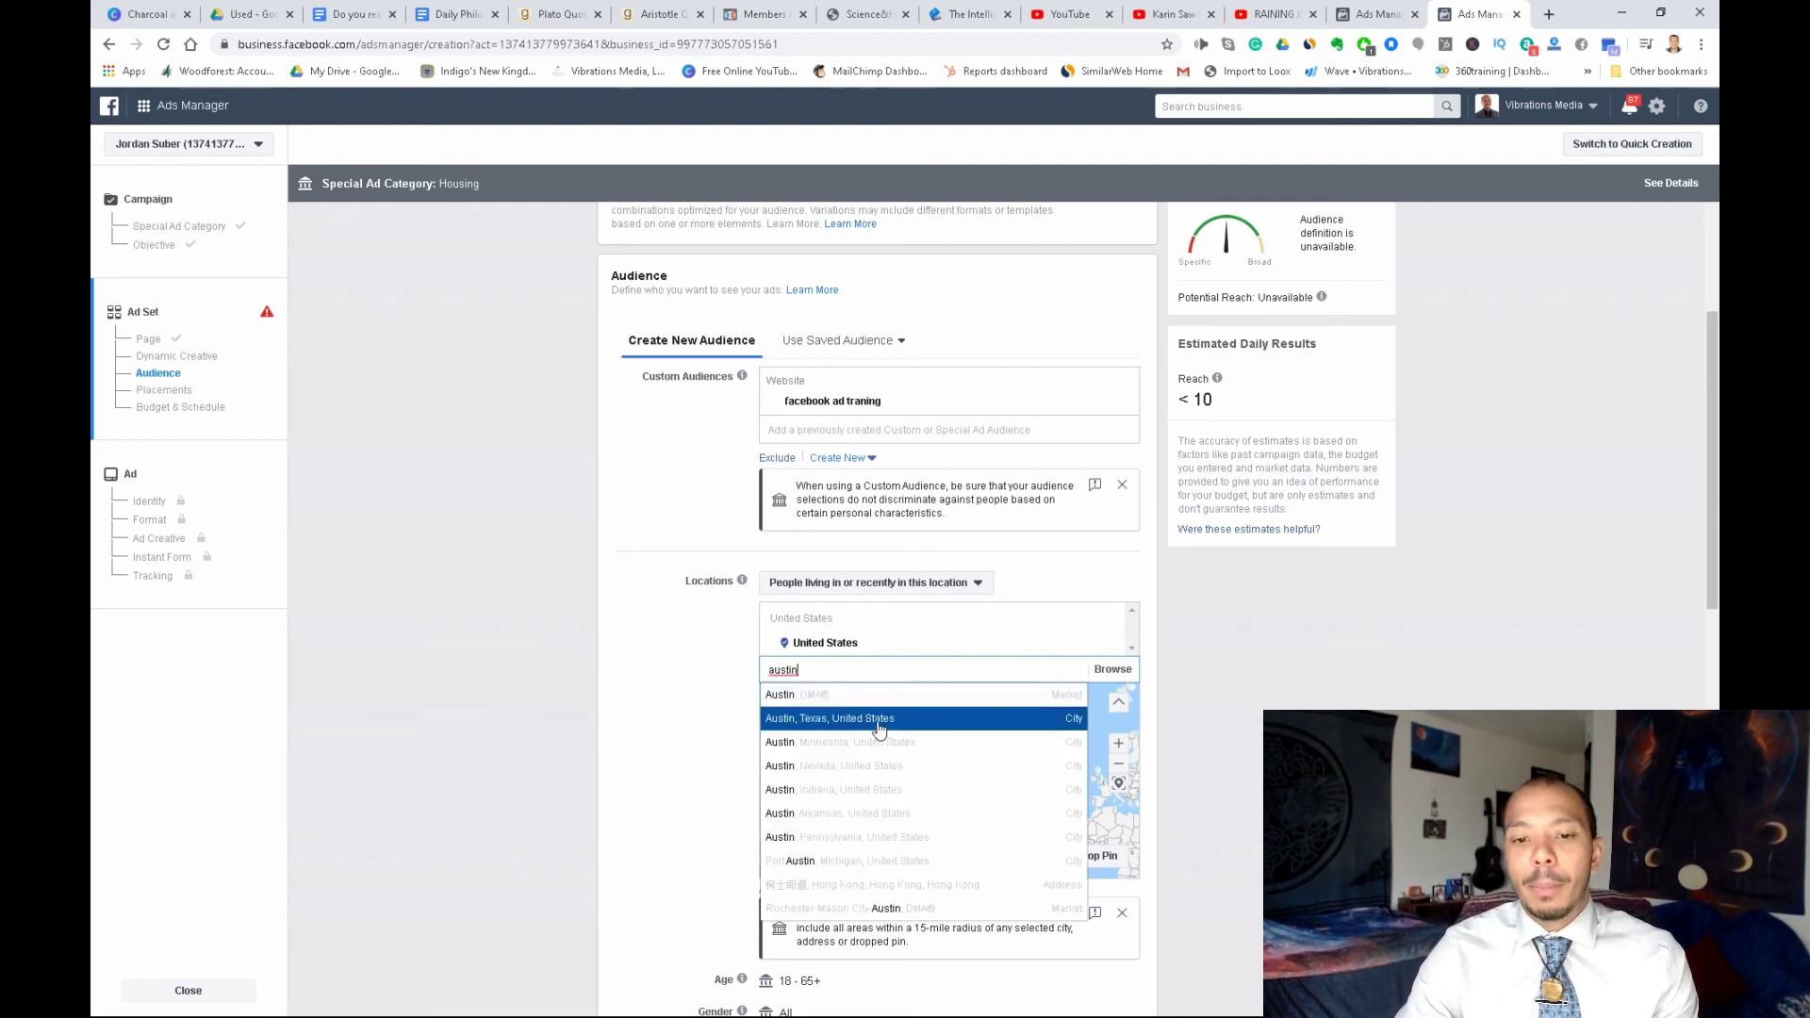
pyautogui.click(914, 717)
# Drop a location pin on Austin at about (30.3421, -97.7124) and try to move it on the map
pyautogui.scroll(-2, 1085, 618)
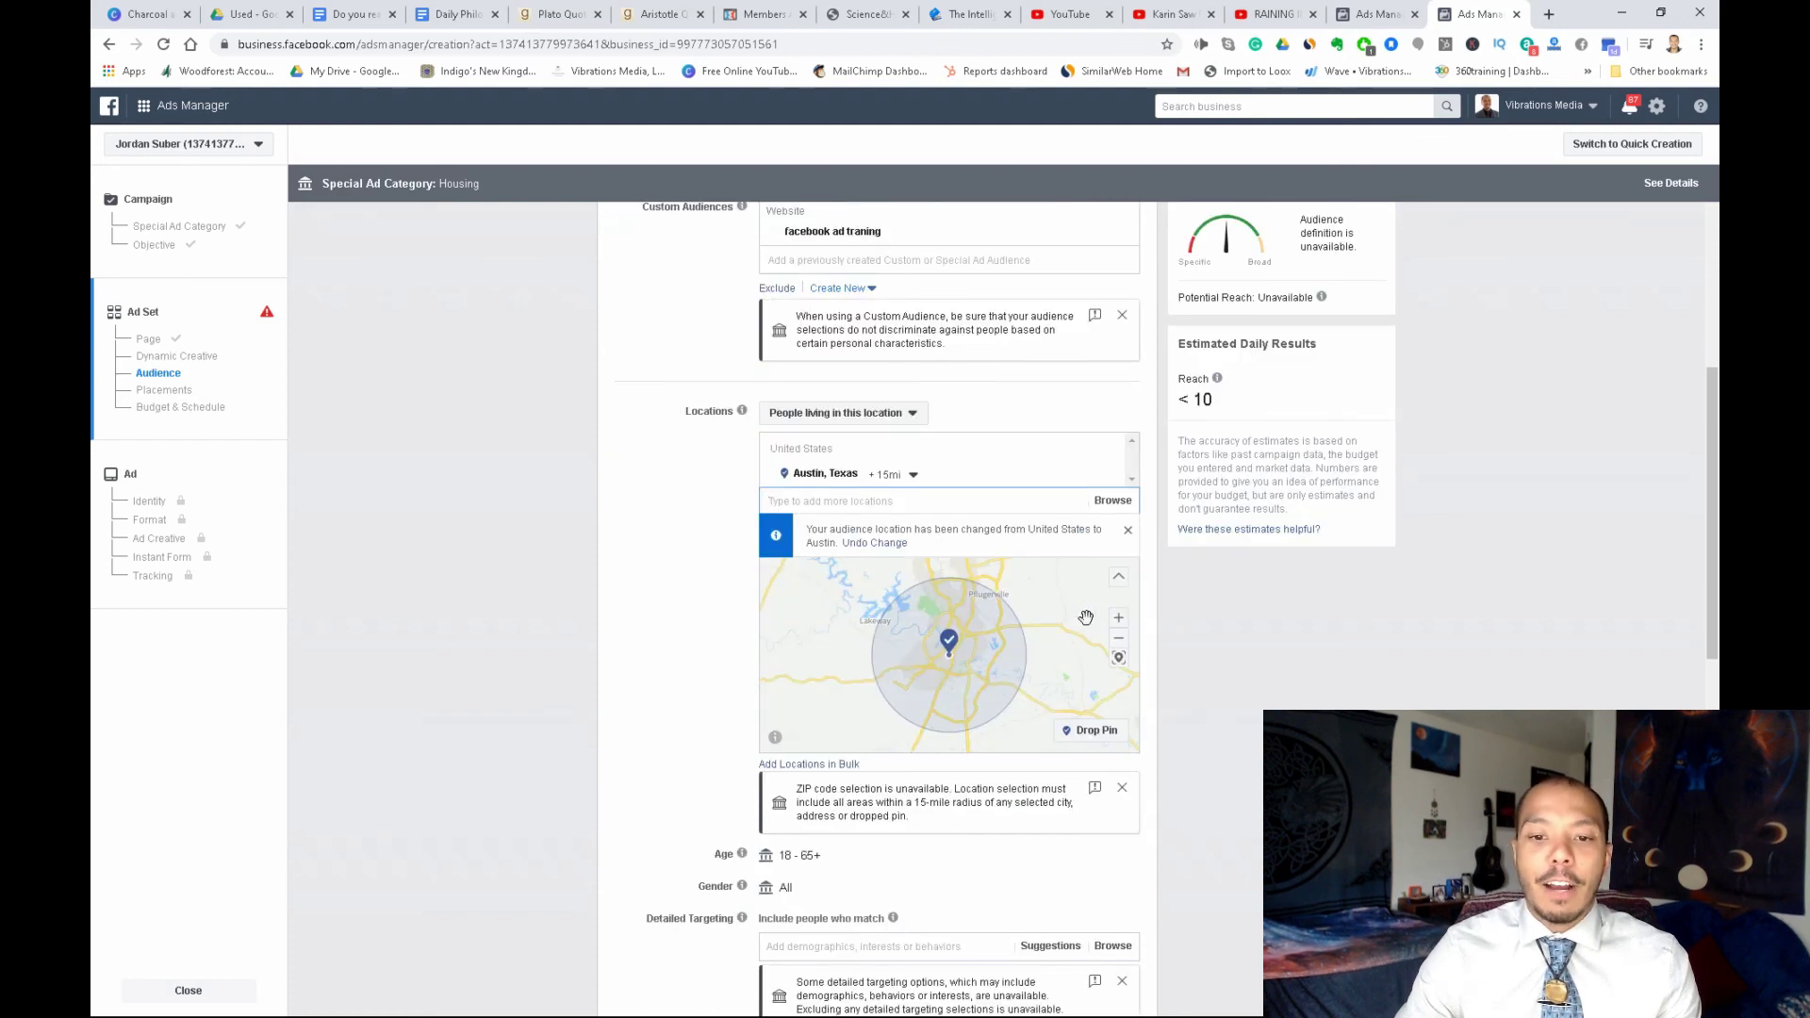
pyautogui.click(1082, 745)
pyautogui.click(958, 628)
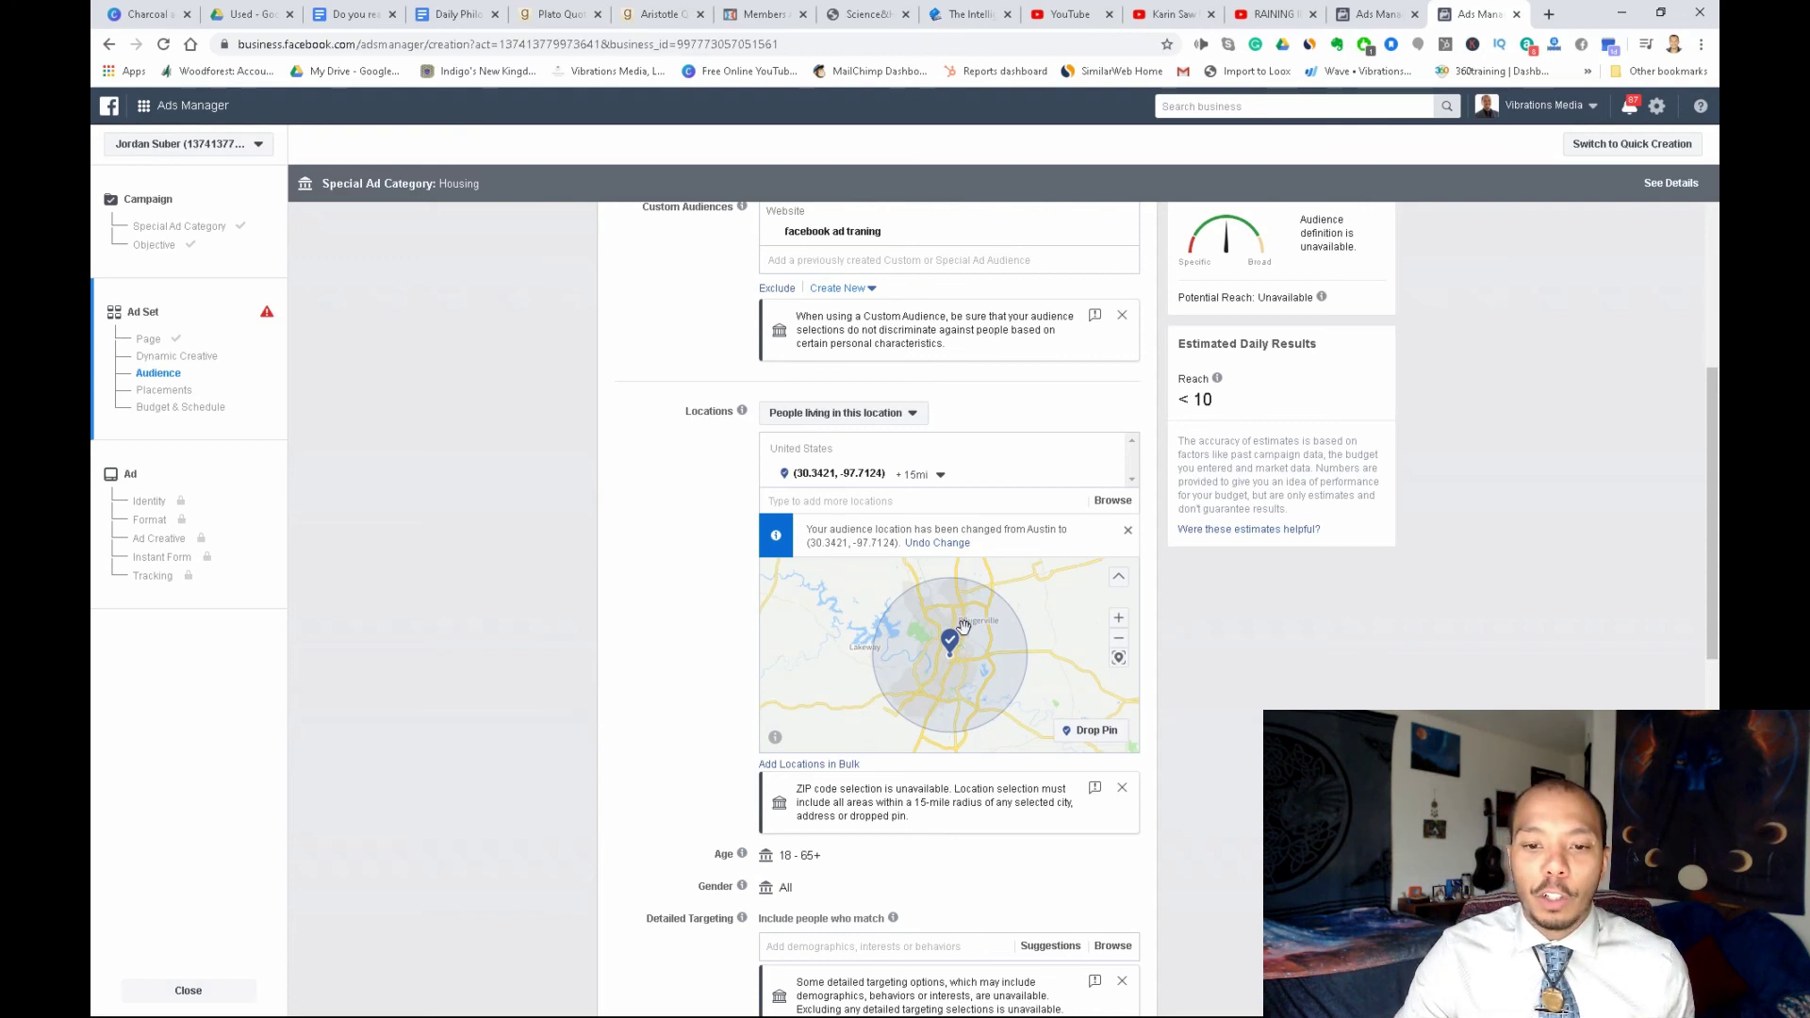
pyautogui.click(938, 652)
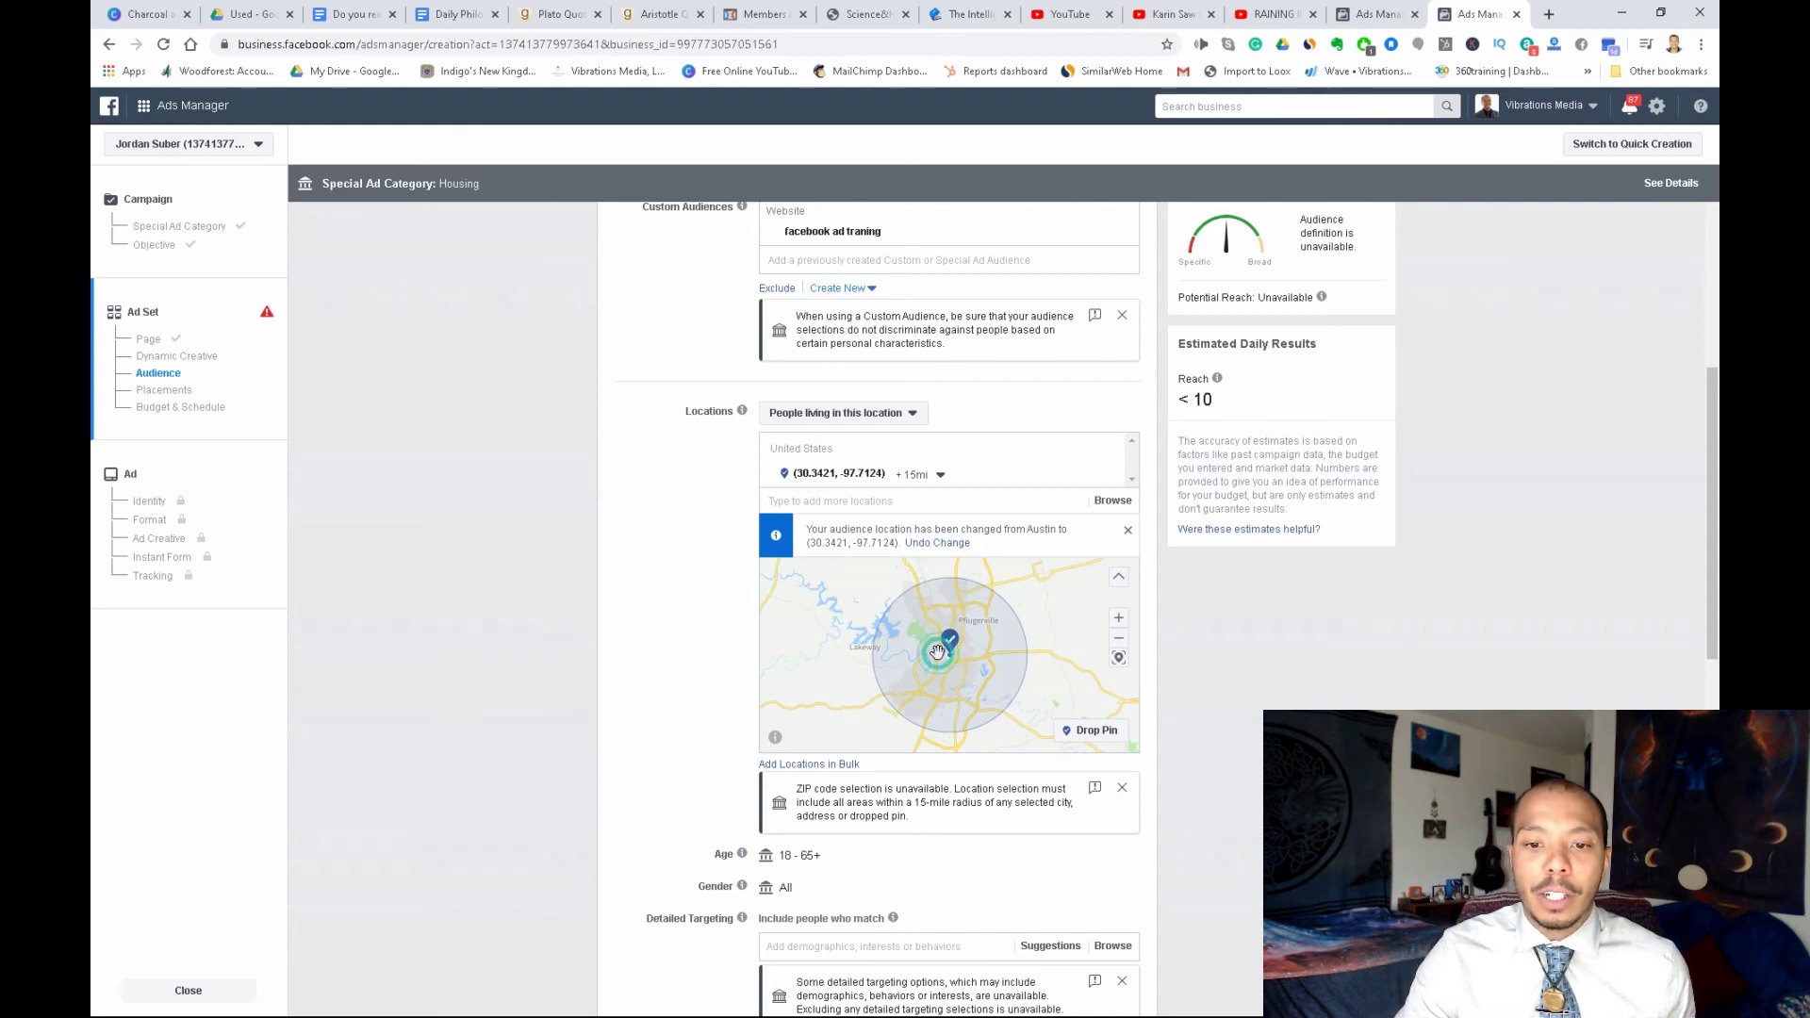
pyautogui.click(931, 640)
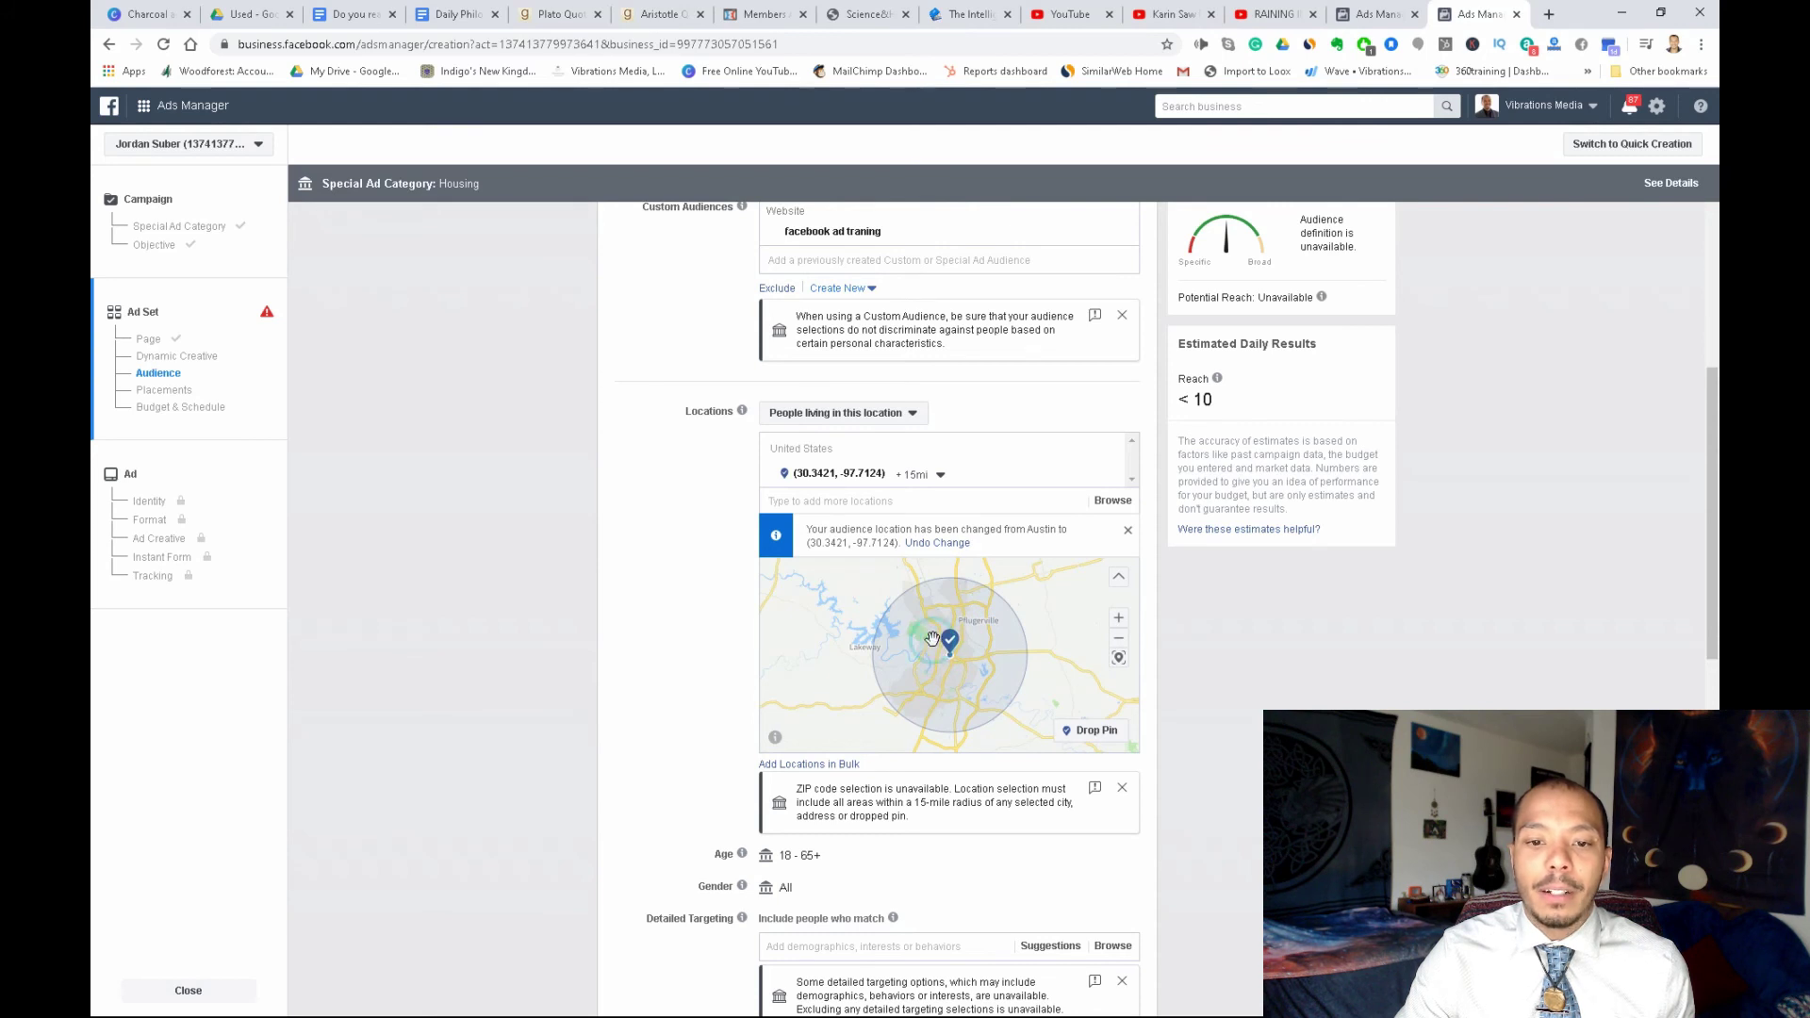
pyautogui.moveTo(952, 644); pyautogui.dragTo(944, 641)
# Drop a second pin northwest of the first at about (30.4013, -97.7838) and remove the first pin
pyautogui.click(1081, 733)
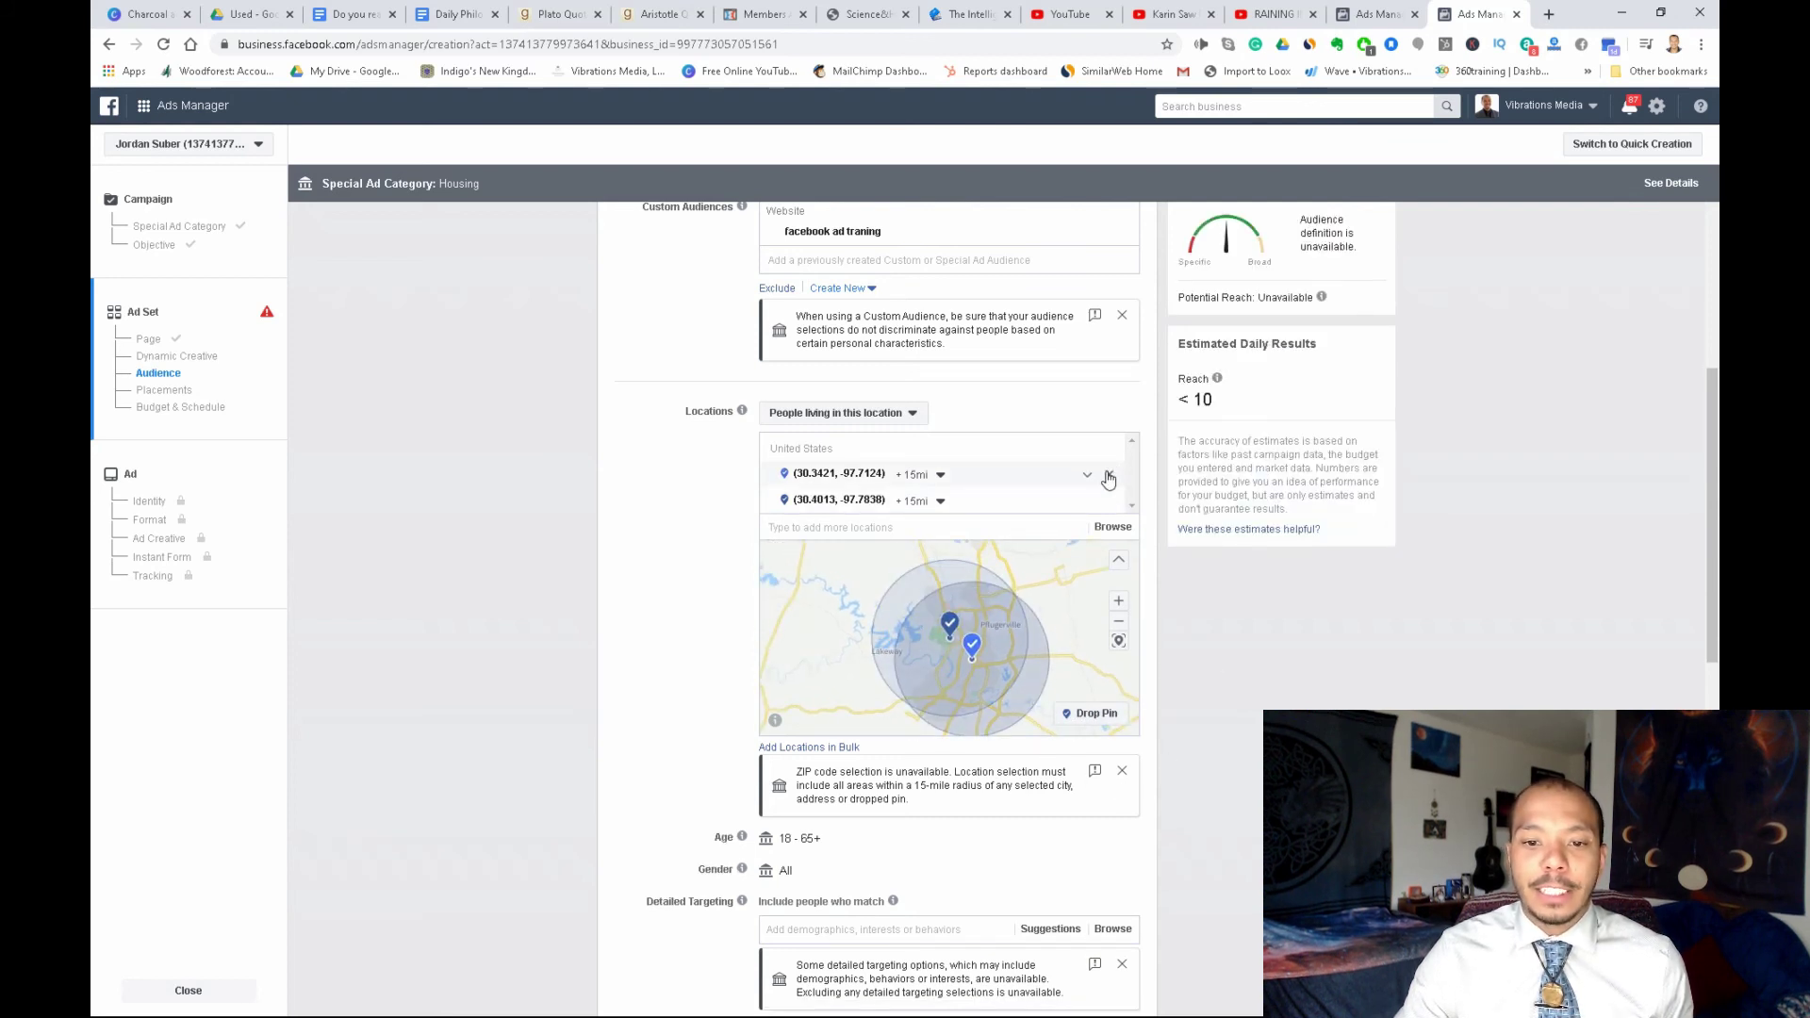
pyautogui.click(1108, 476)
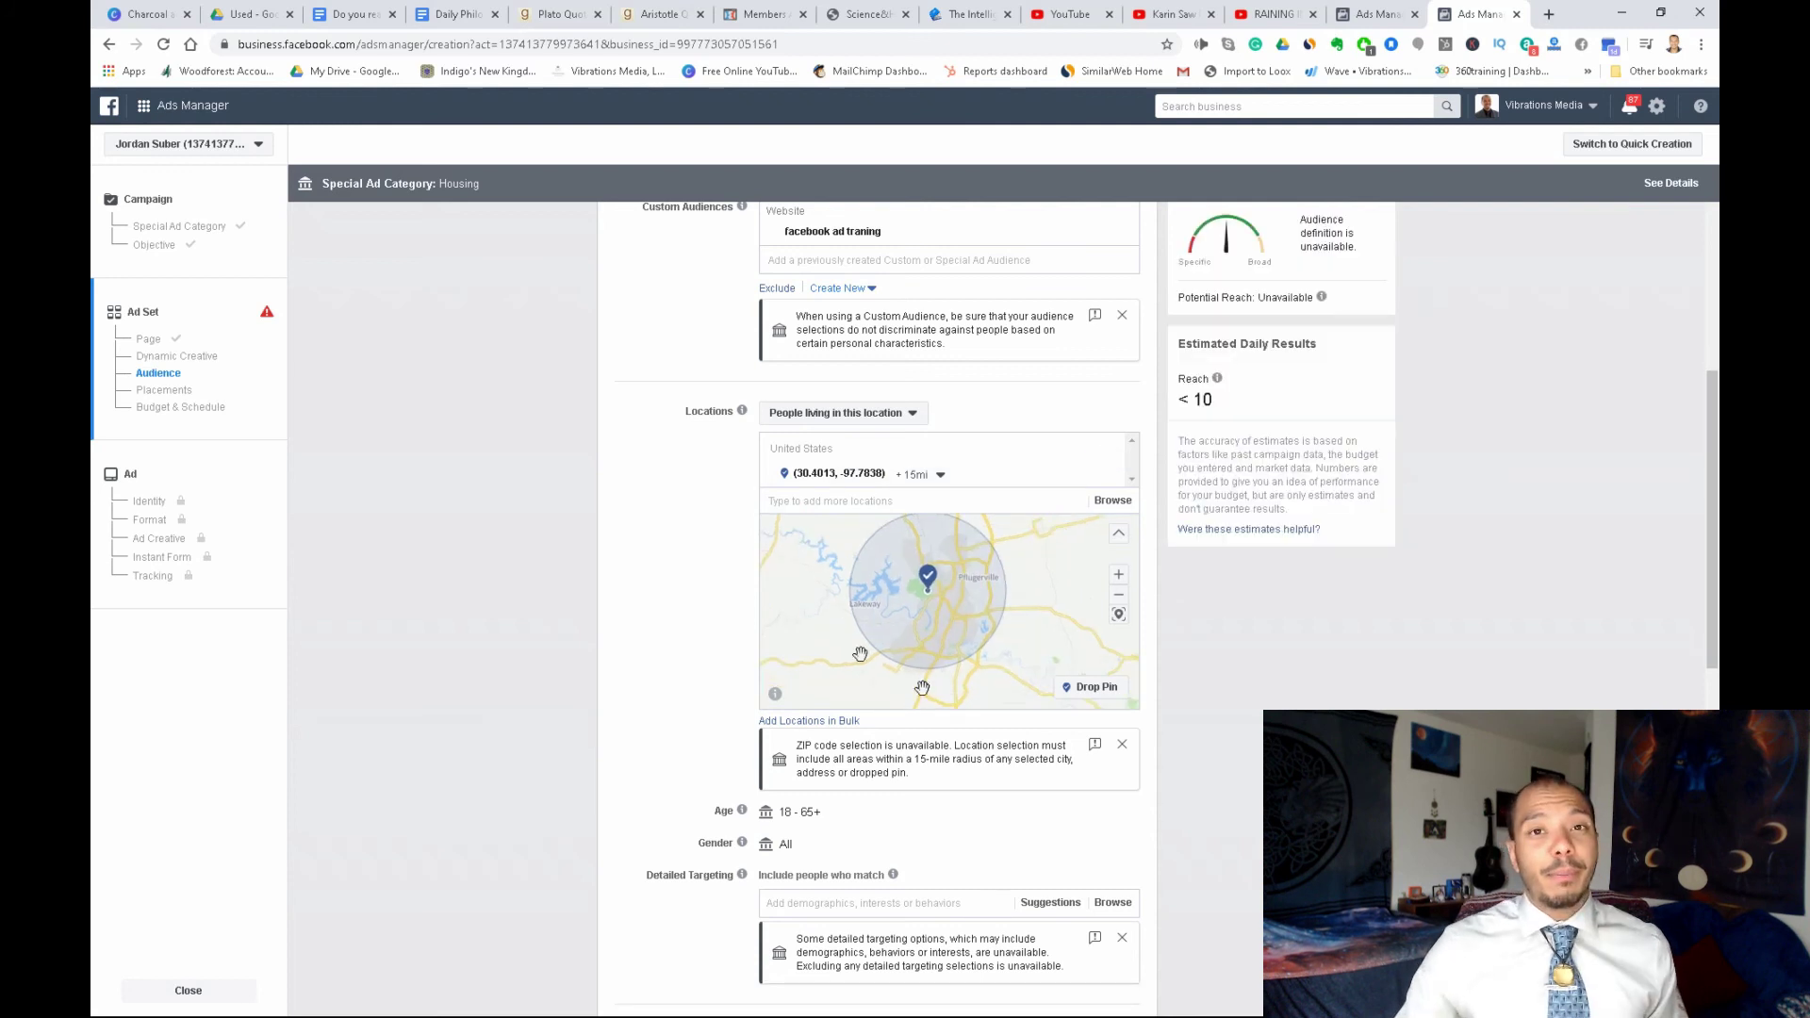
# Drop an additional pin northwest of Austin at about (30.5102, -97.9294) and remove it from the locations
pyautogui.scroll(1, 1084, 731)
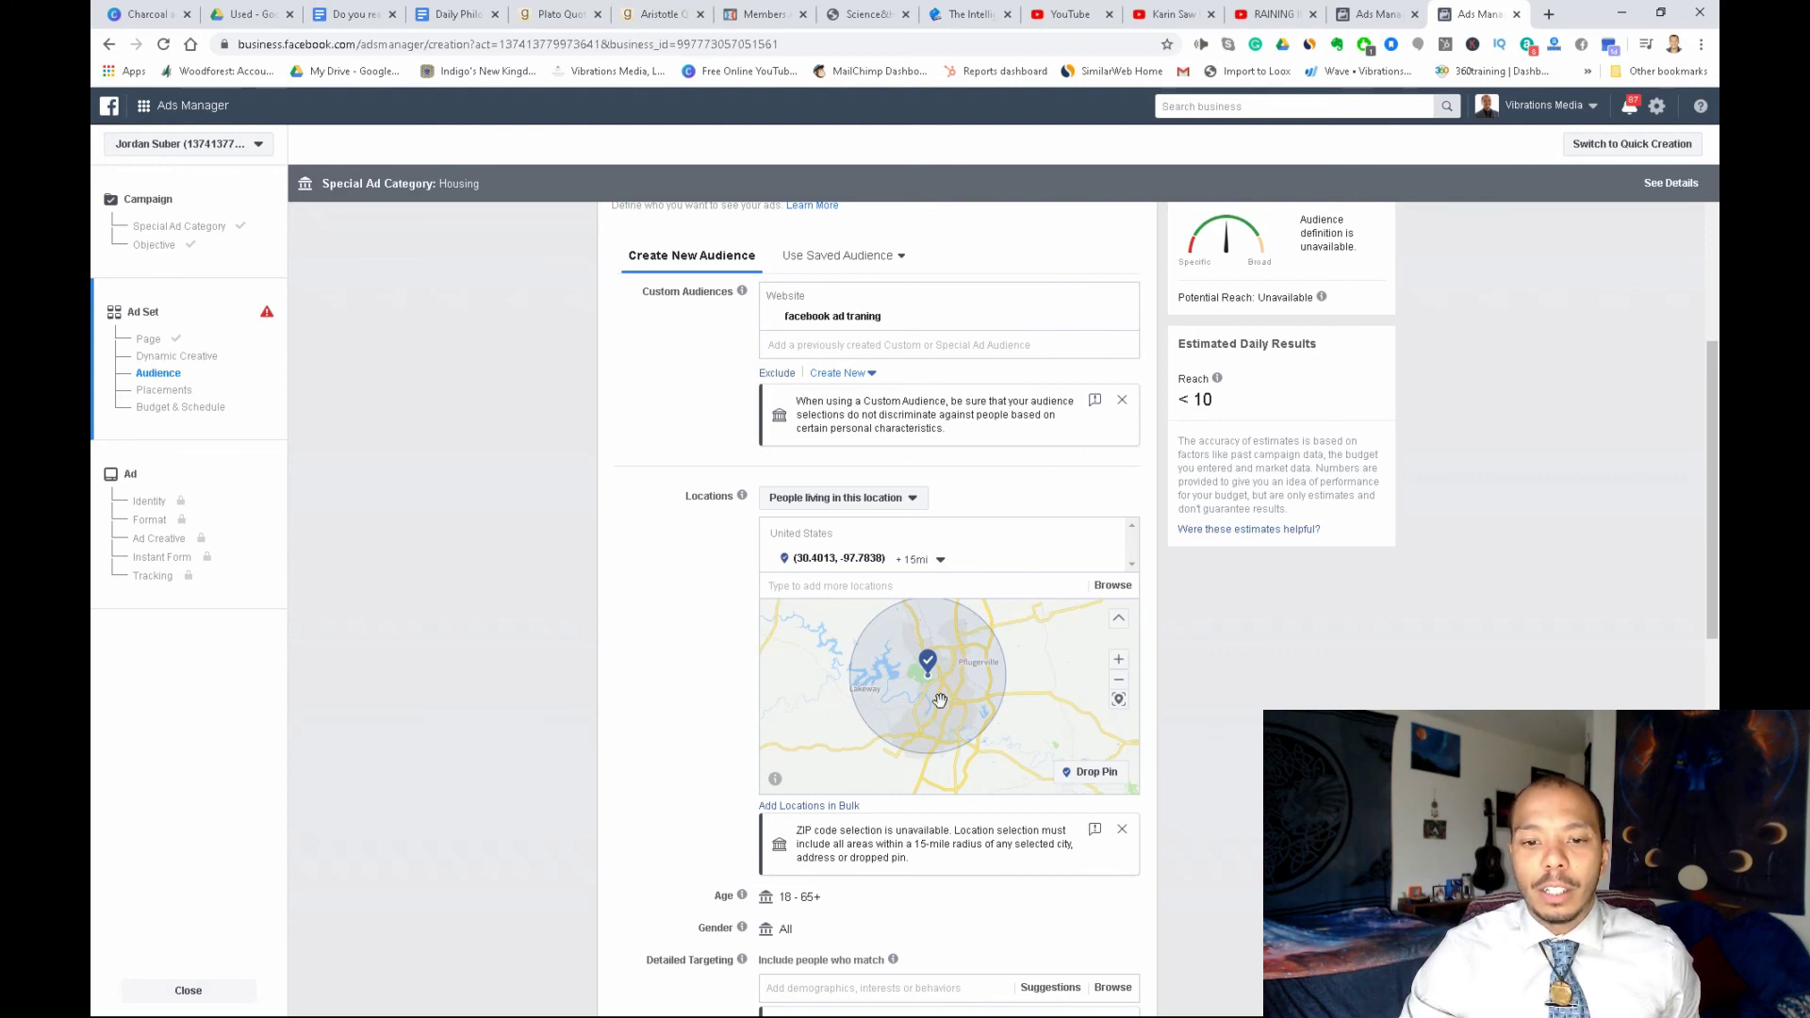
pyautogui.click(1090, 771)
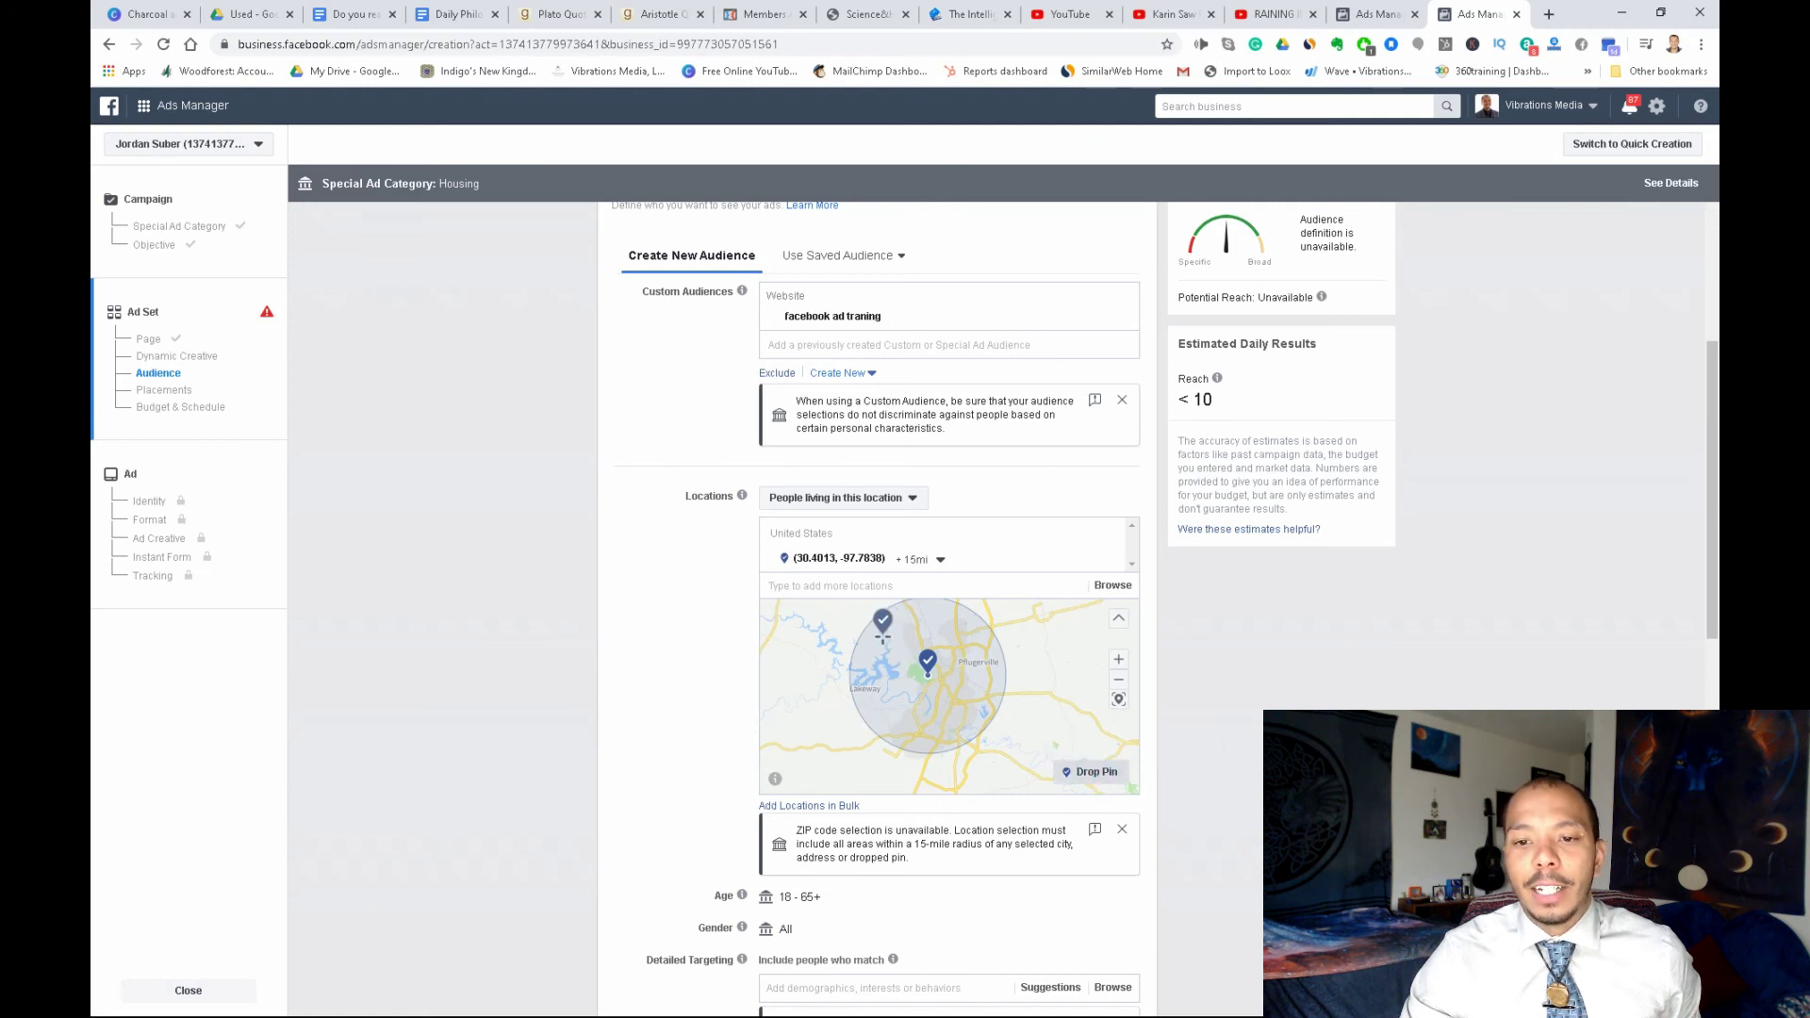
pyautogui.click(881, 639)
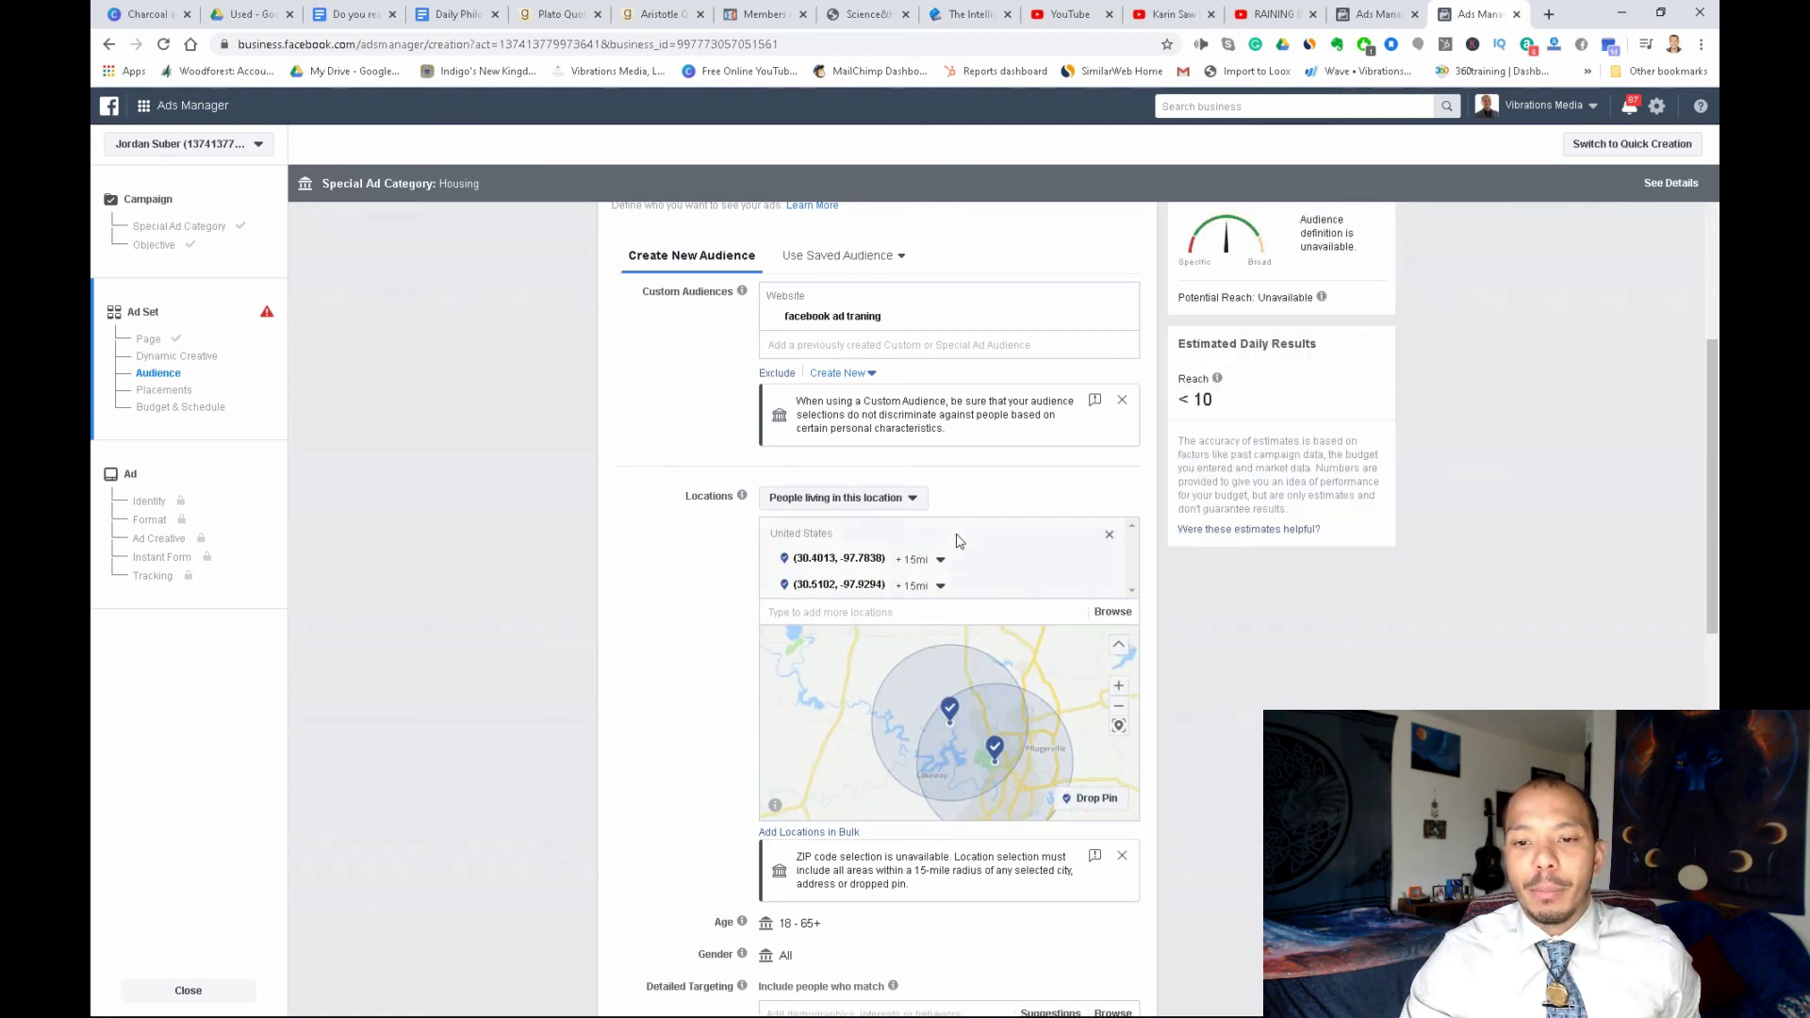
pyautogui.moveTo(1113, 587)
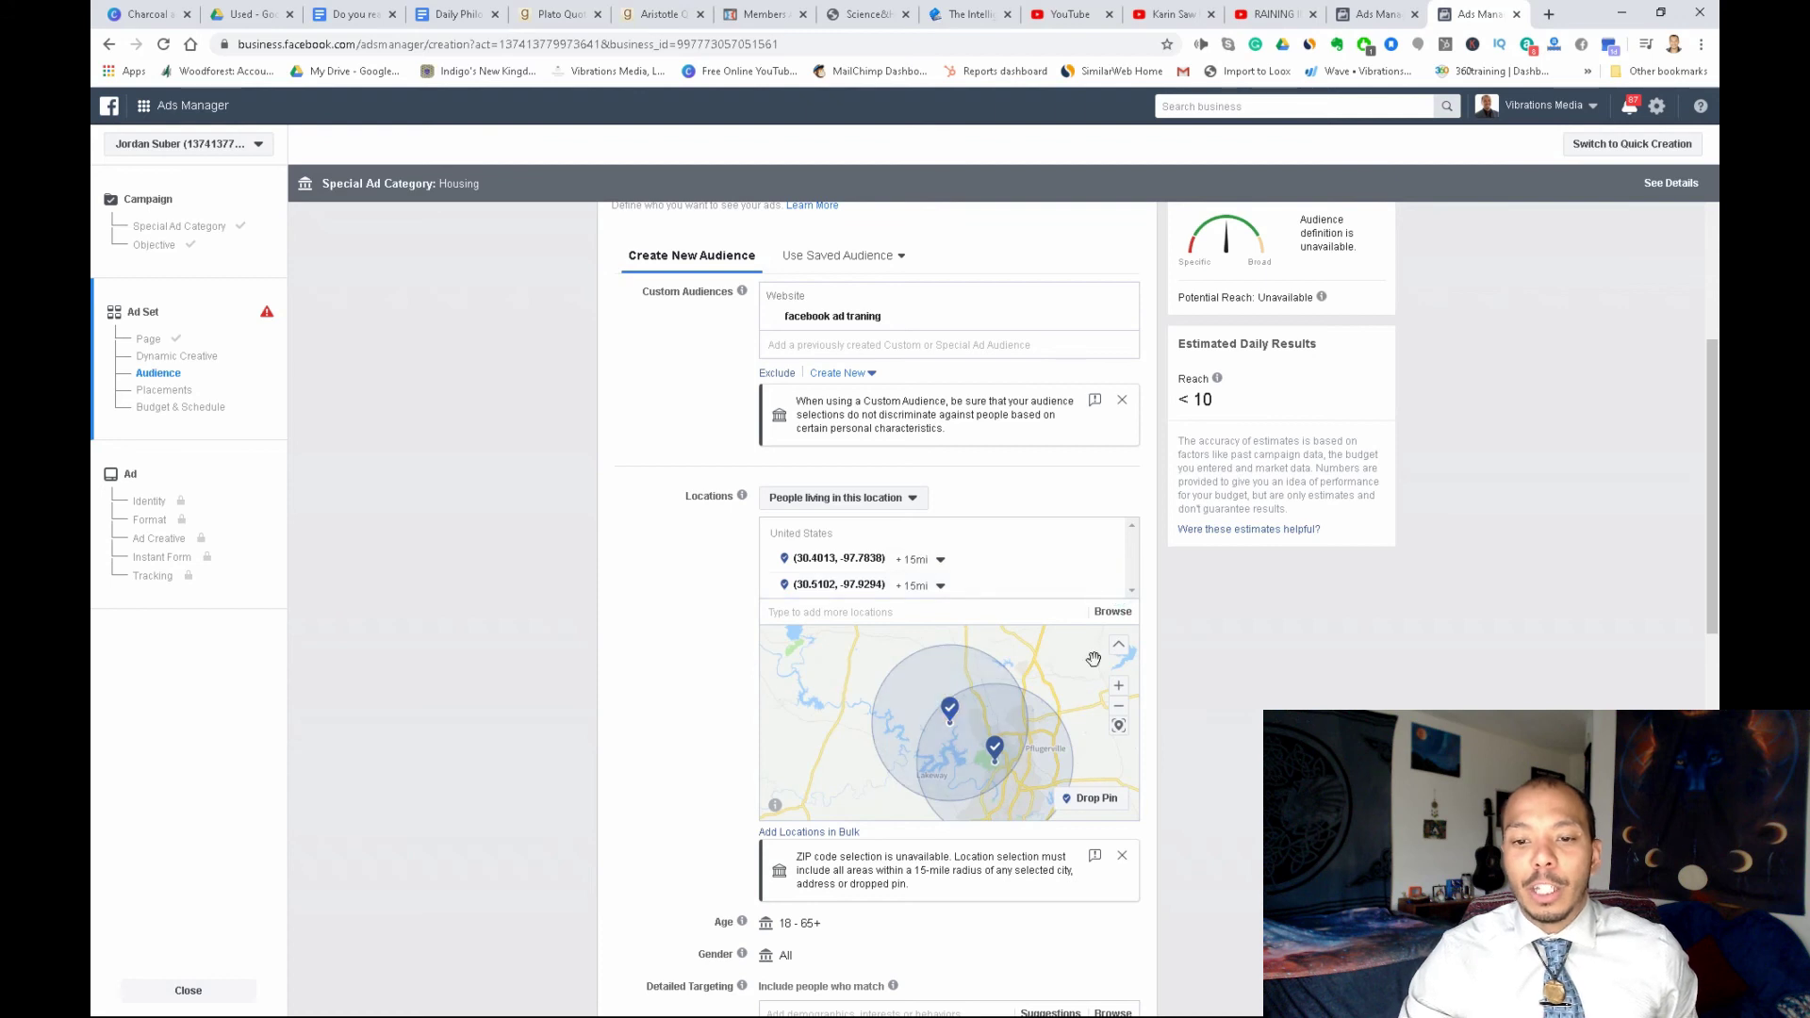
pyautogui.click(1111, 588)
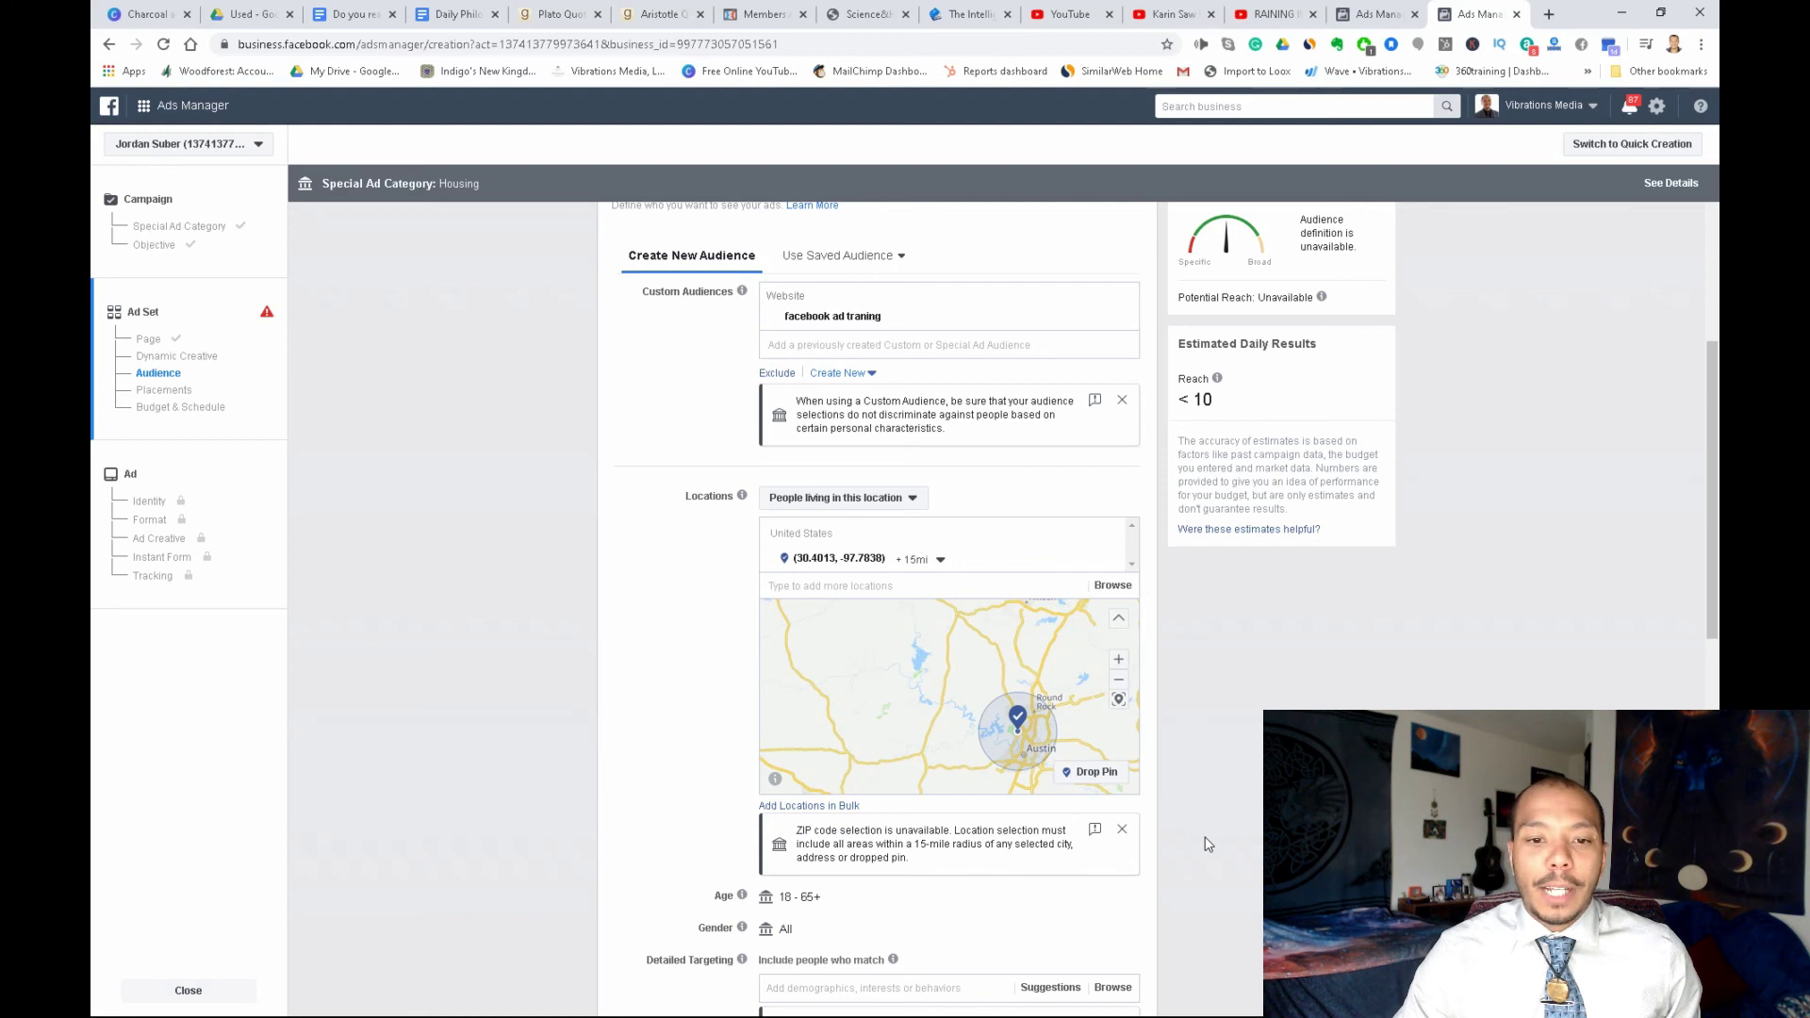
# Browse the detailed targeting options and expand the Interests category
pyautogui.scroll(-2, 978, 670)
pyautogui.scroll(-3, 1289, 683)
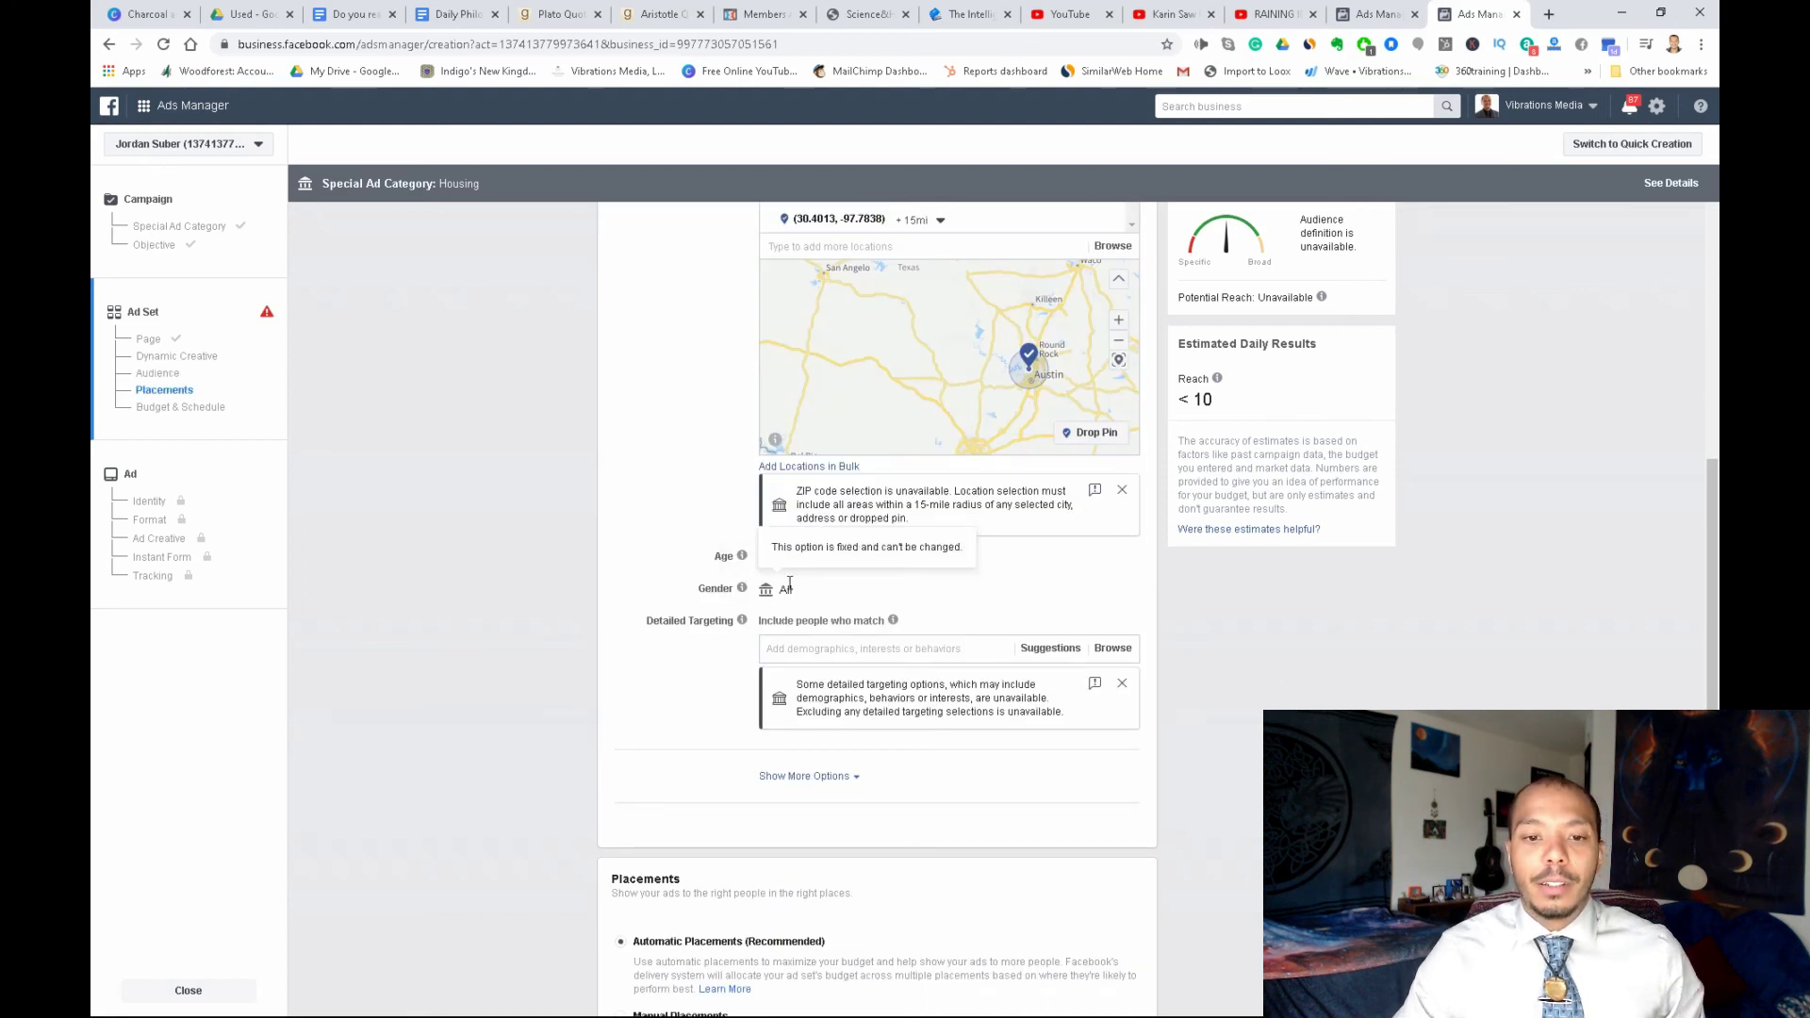
pyautogui.click(906, 649)
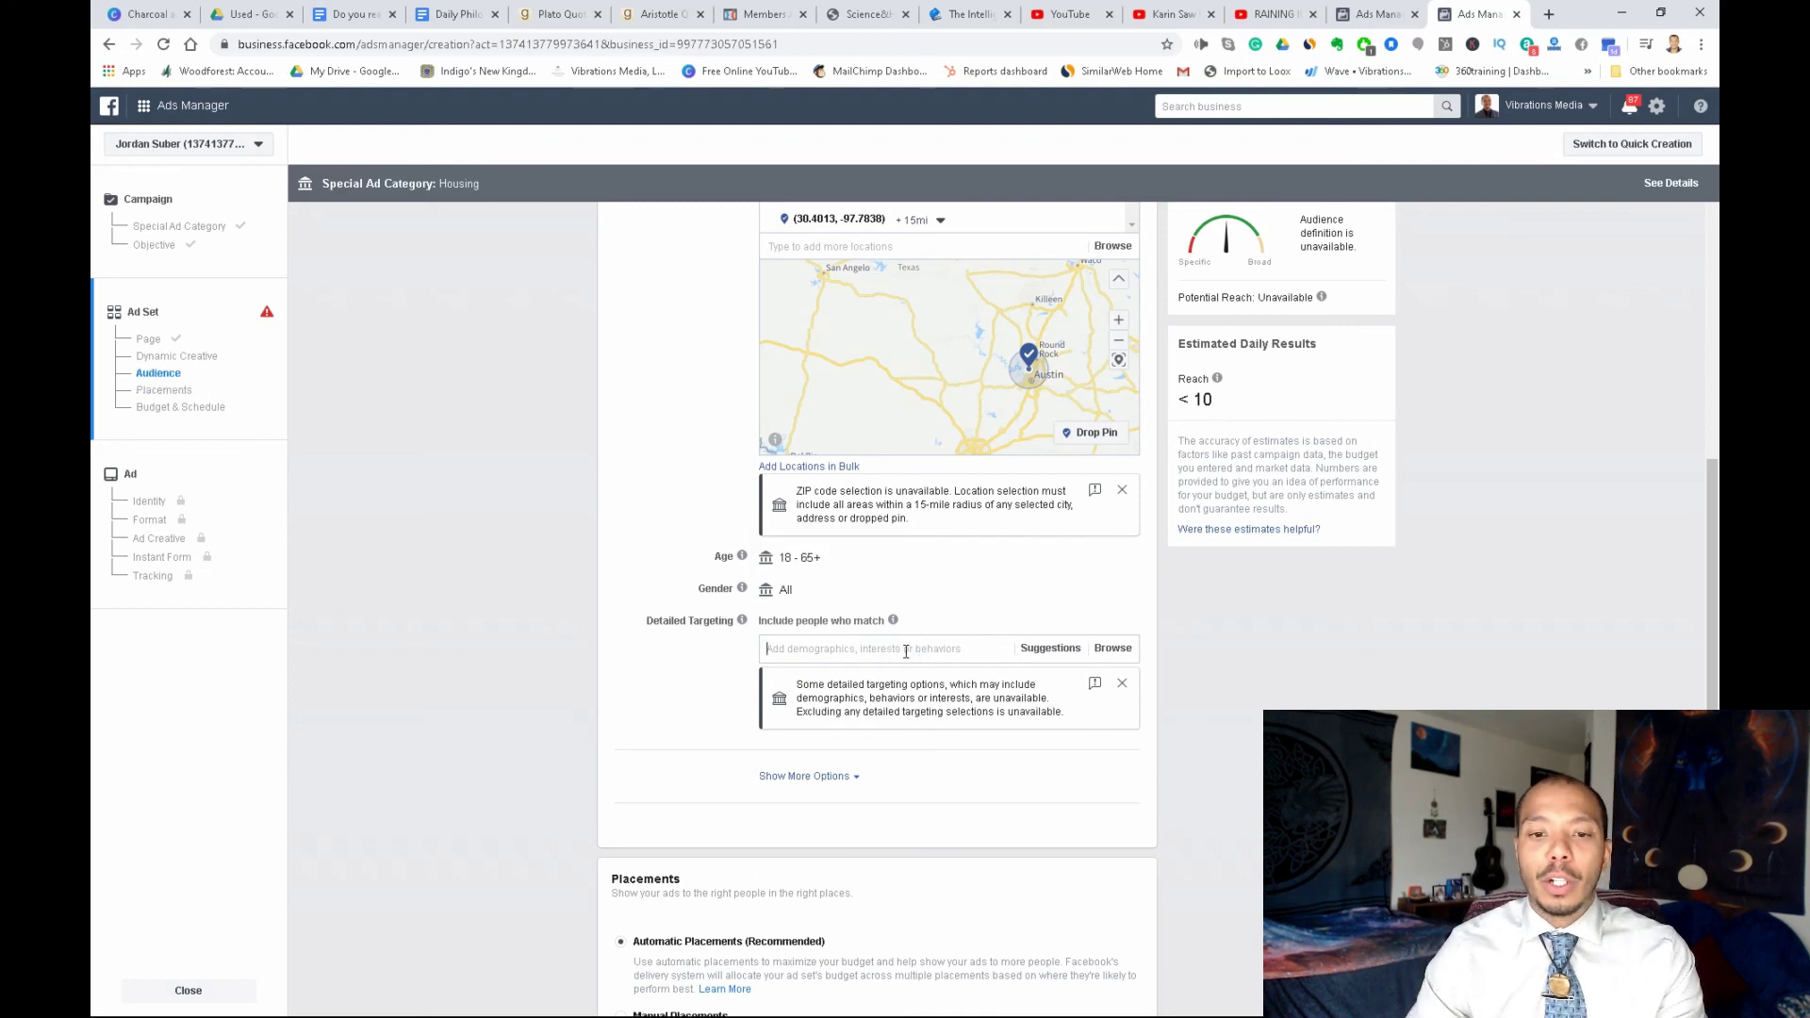
pyautogui.click(1099, 650)
pyautogui.click(807, 678)
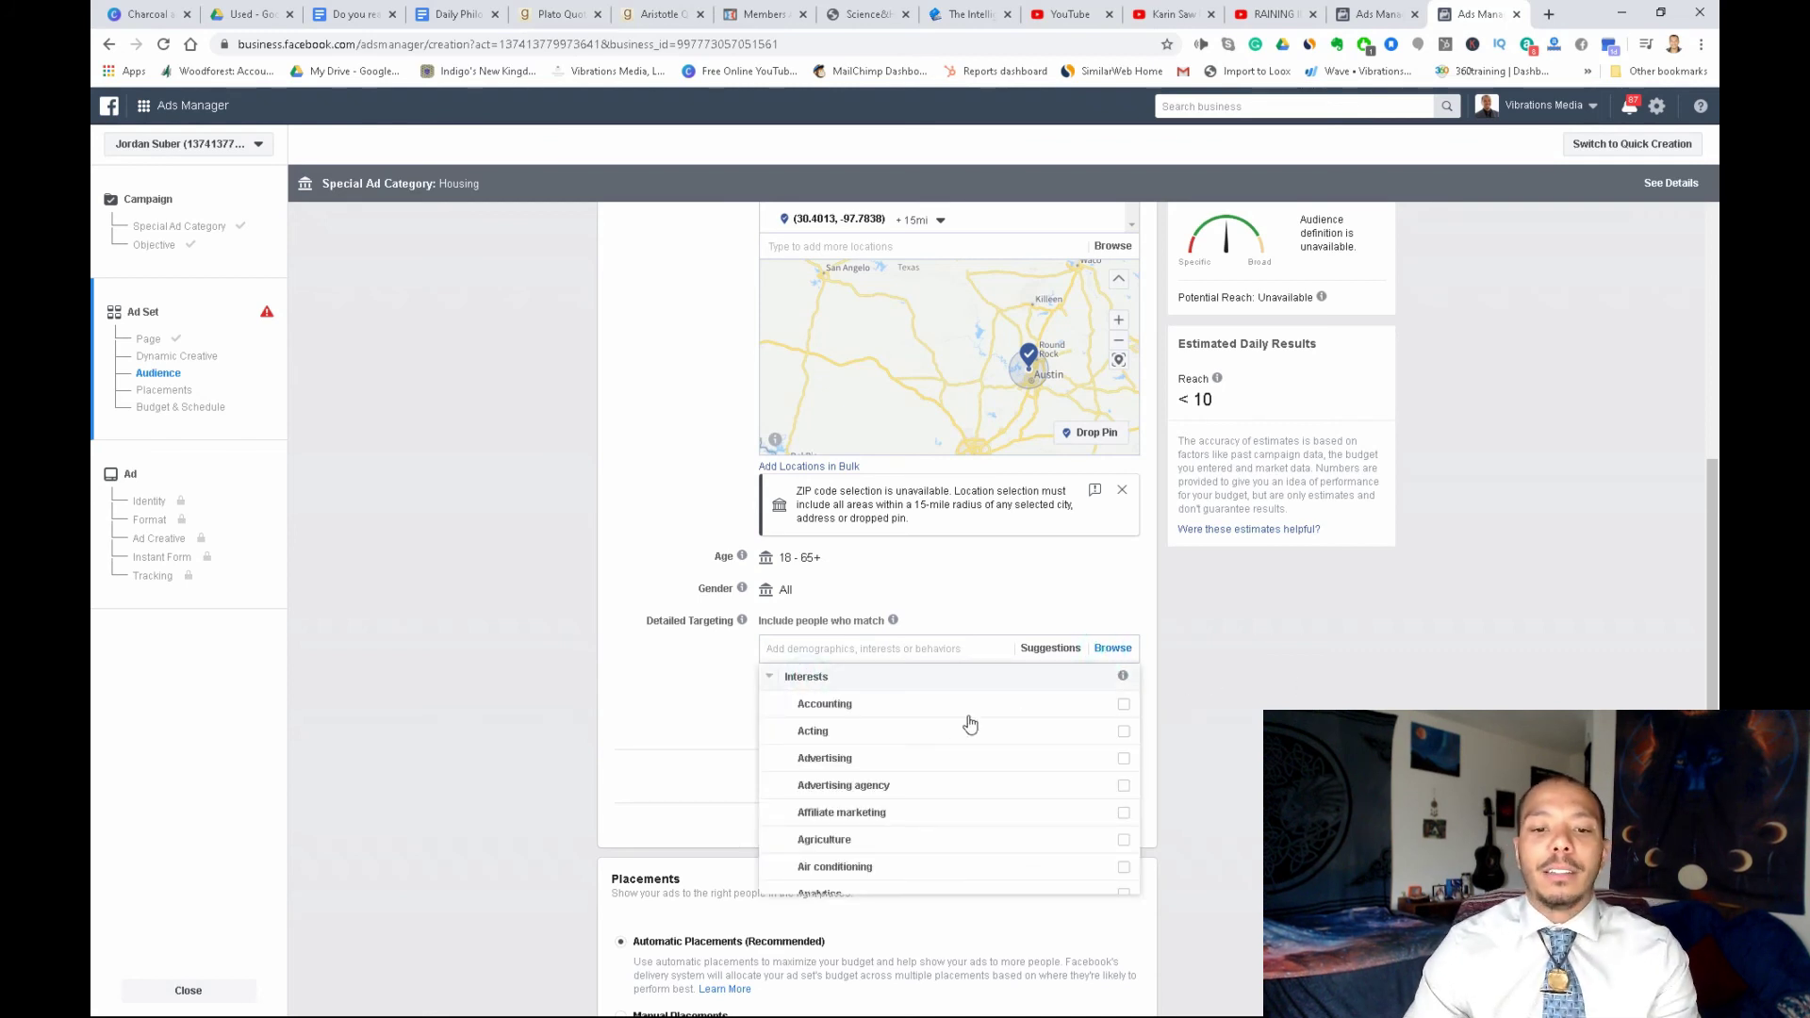
# Add the Bedroom interest to the audience's detailed targeting
pyautogui.scroll(-1, 965, 723)
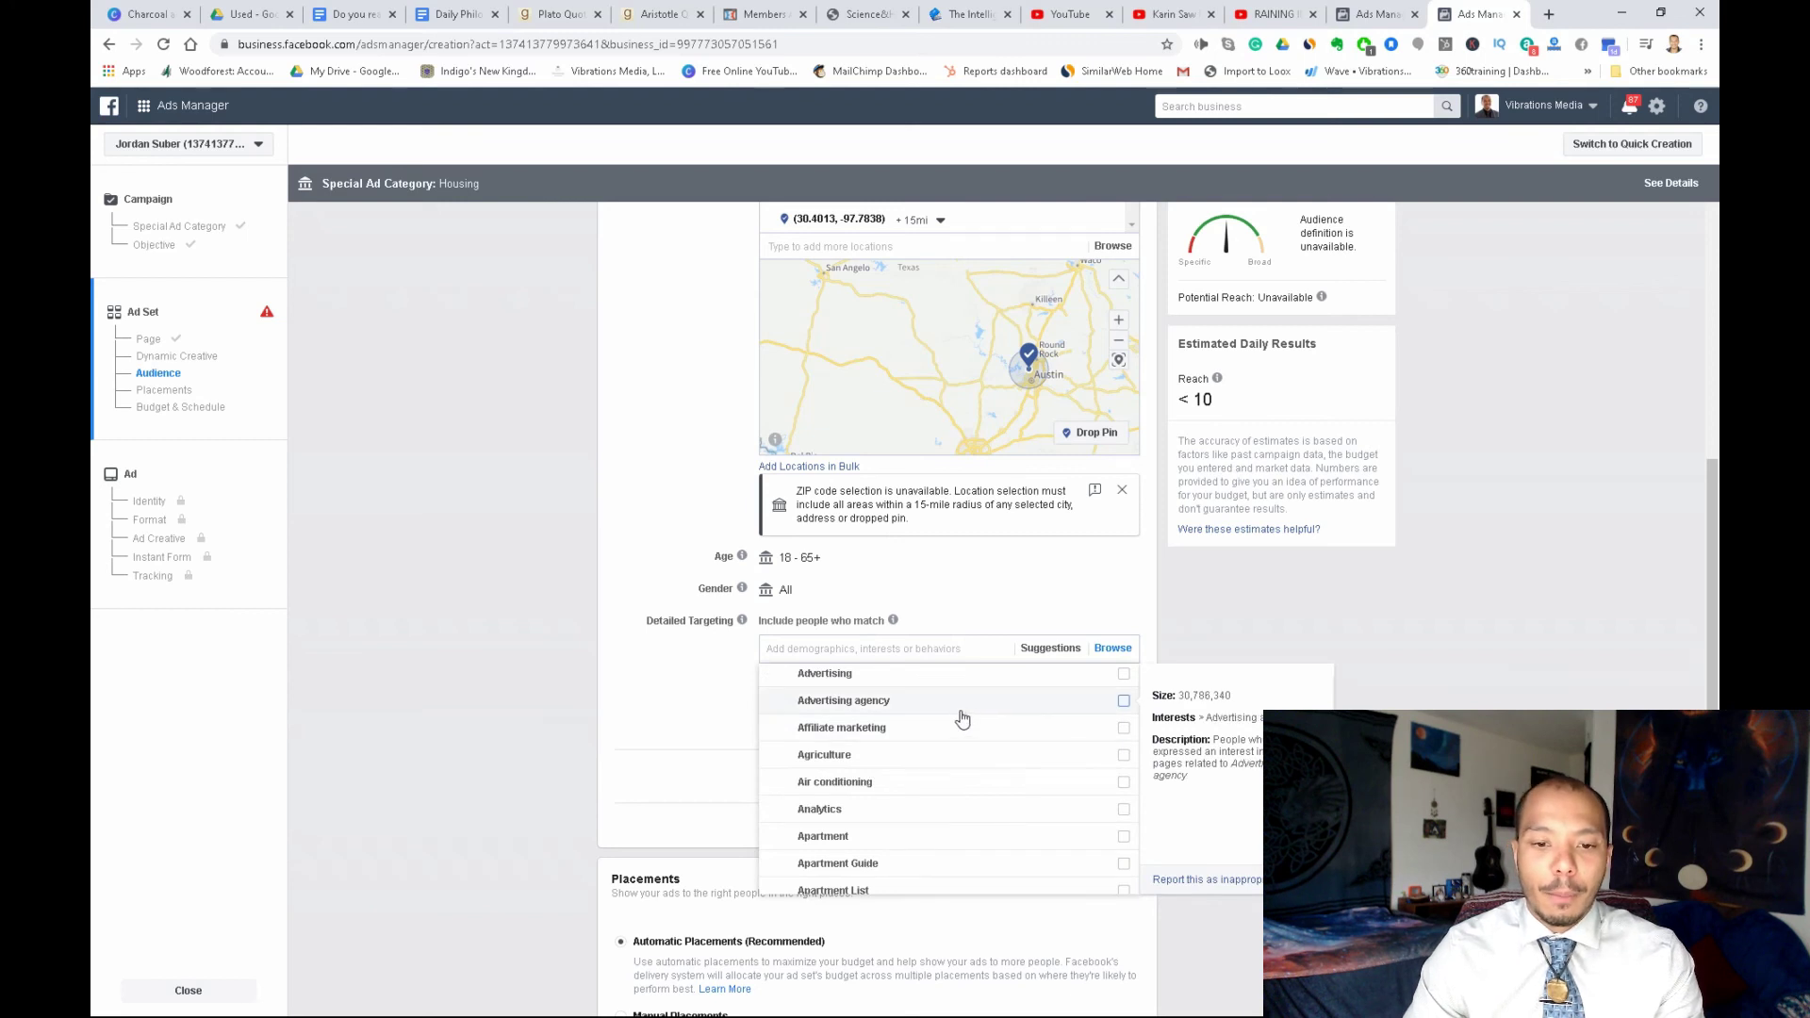
pyautogui.scroll(-1, 952, 778)
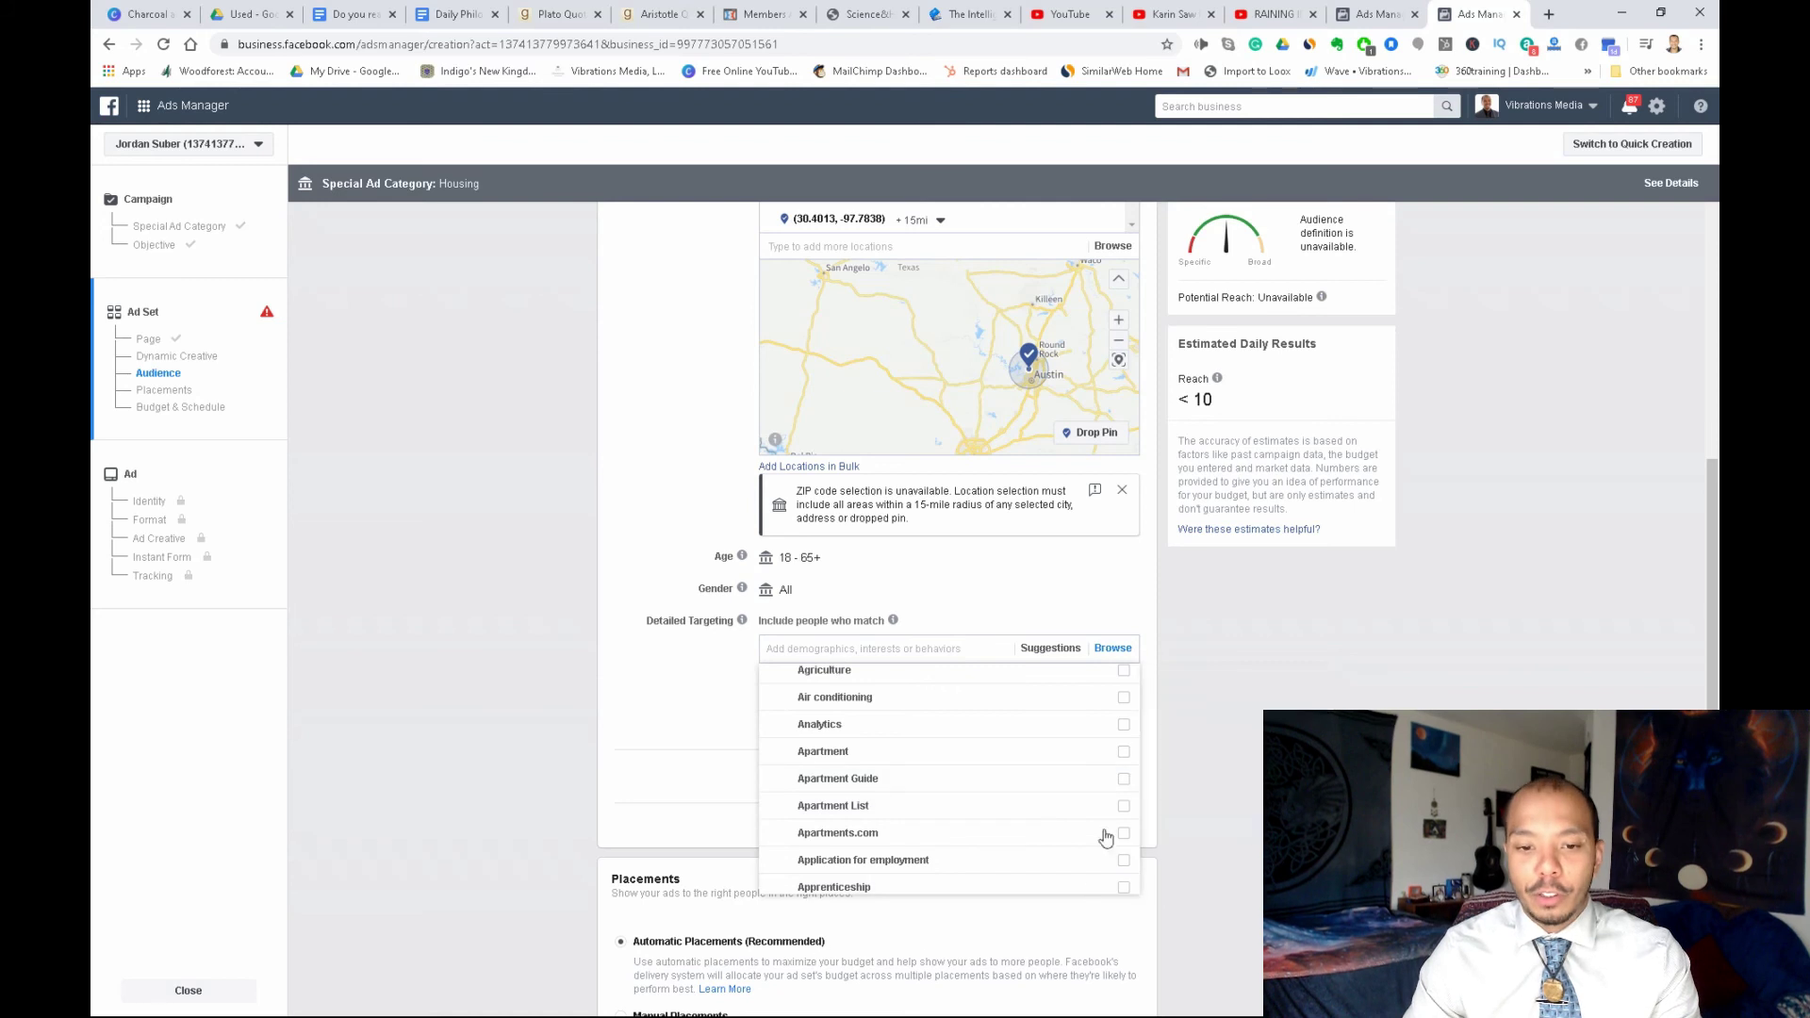
pyautogui.moveTo(931, 778)
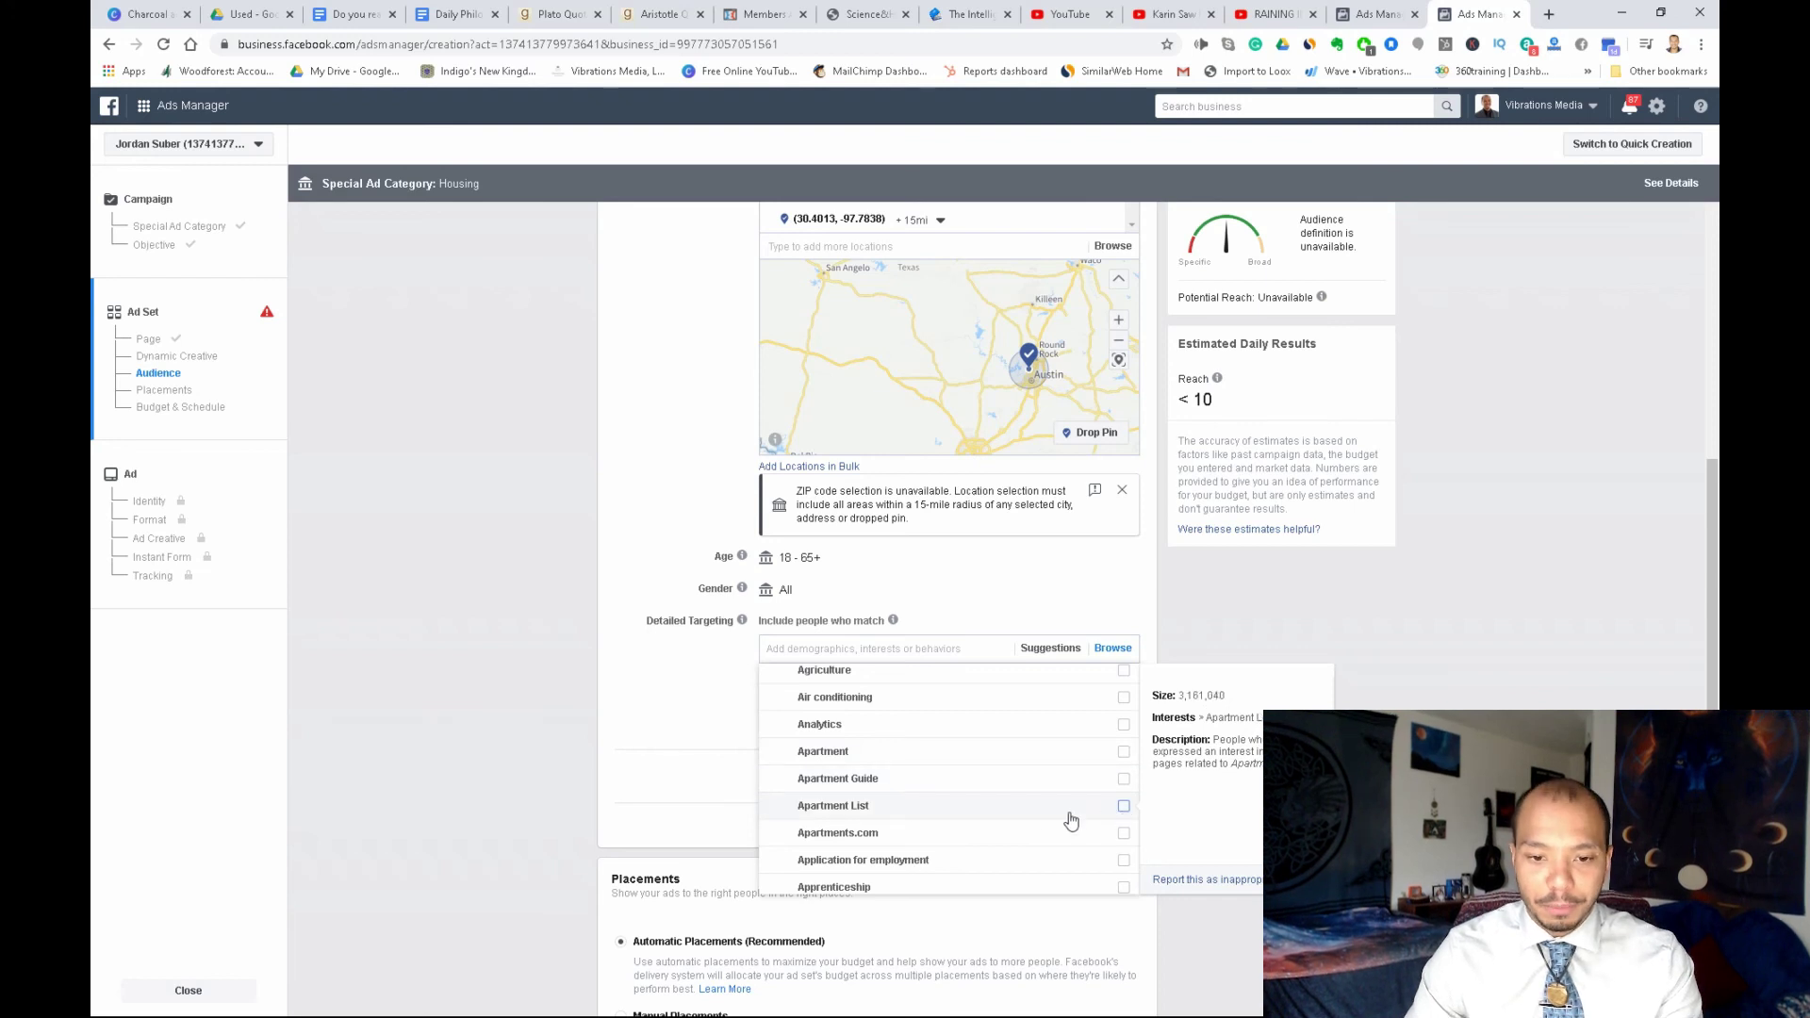
pyautogui.scroll(-1, 1058, 782)
pyautogui.scroll(-1, 1036, 808)
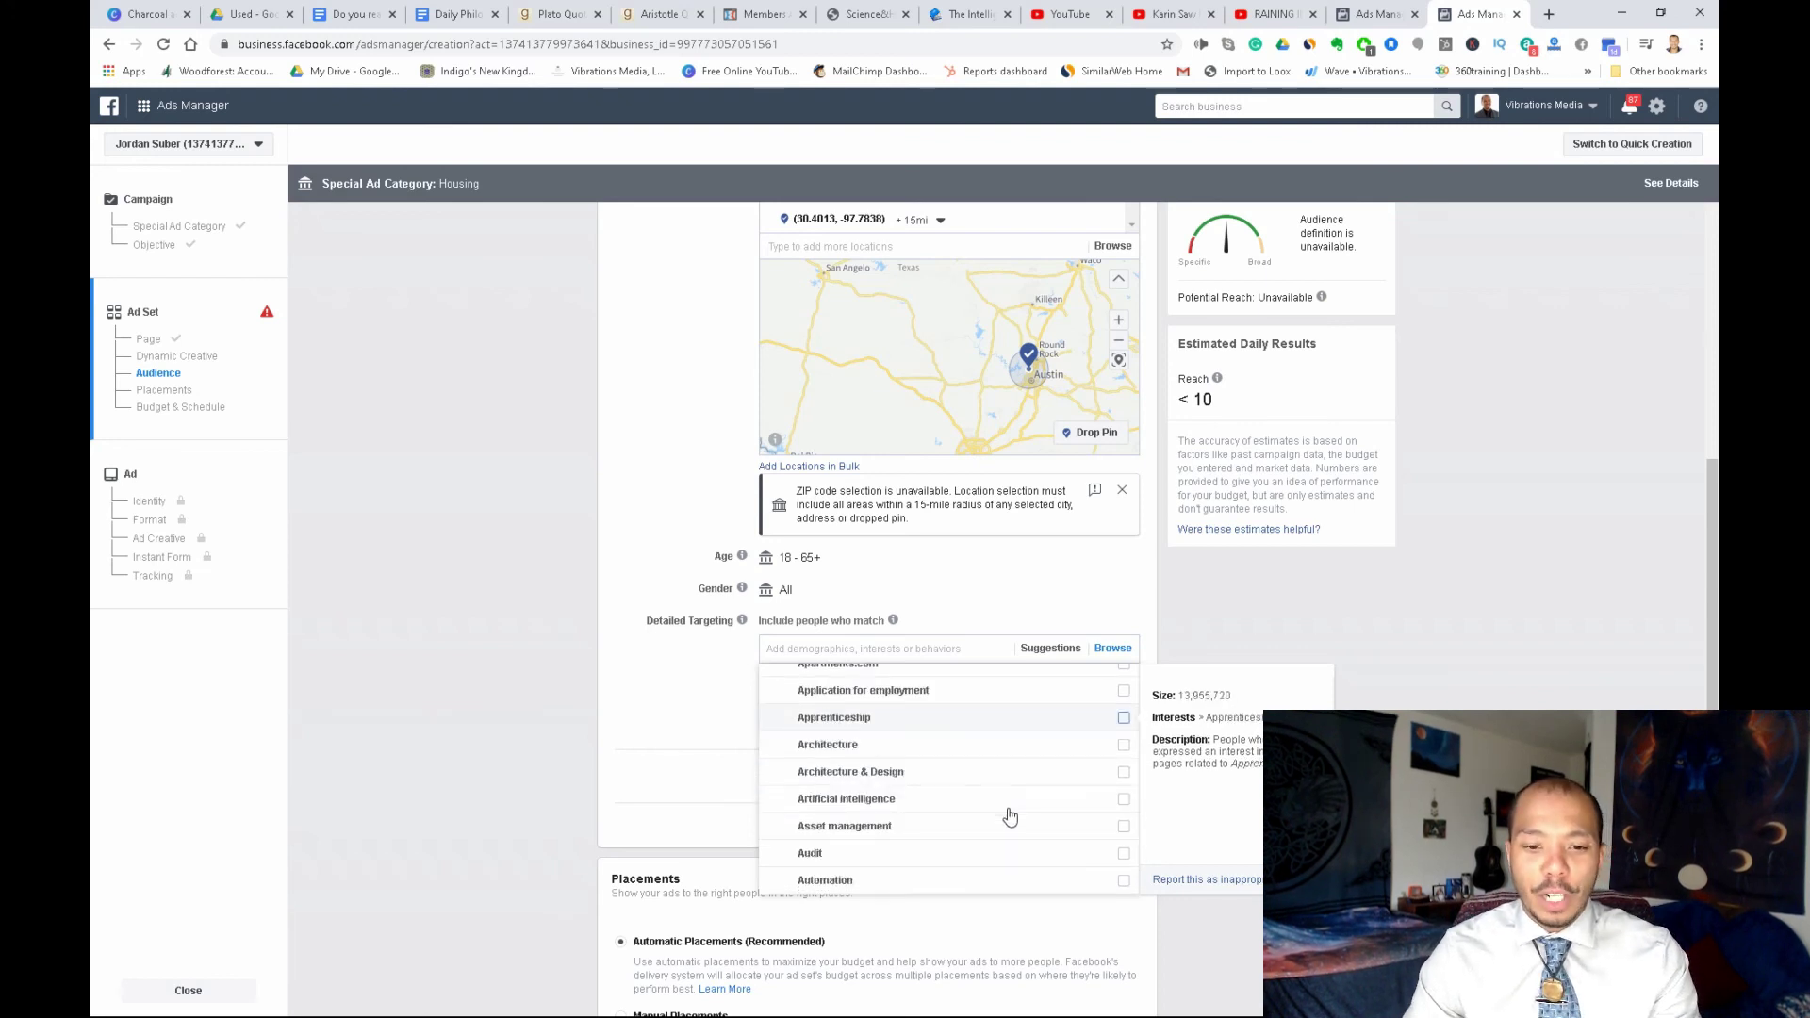
pyautogui.scroll(-3, 922, 761)
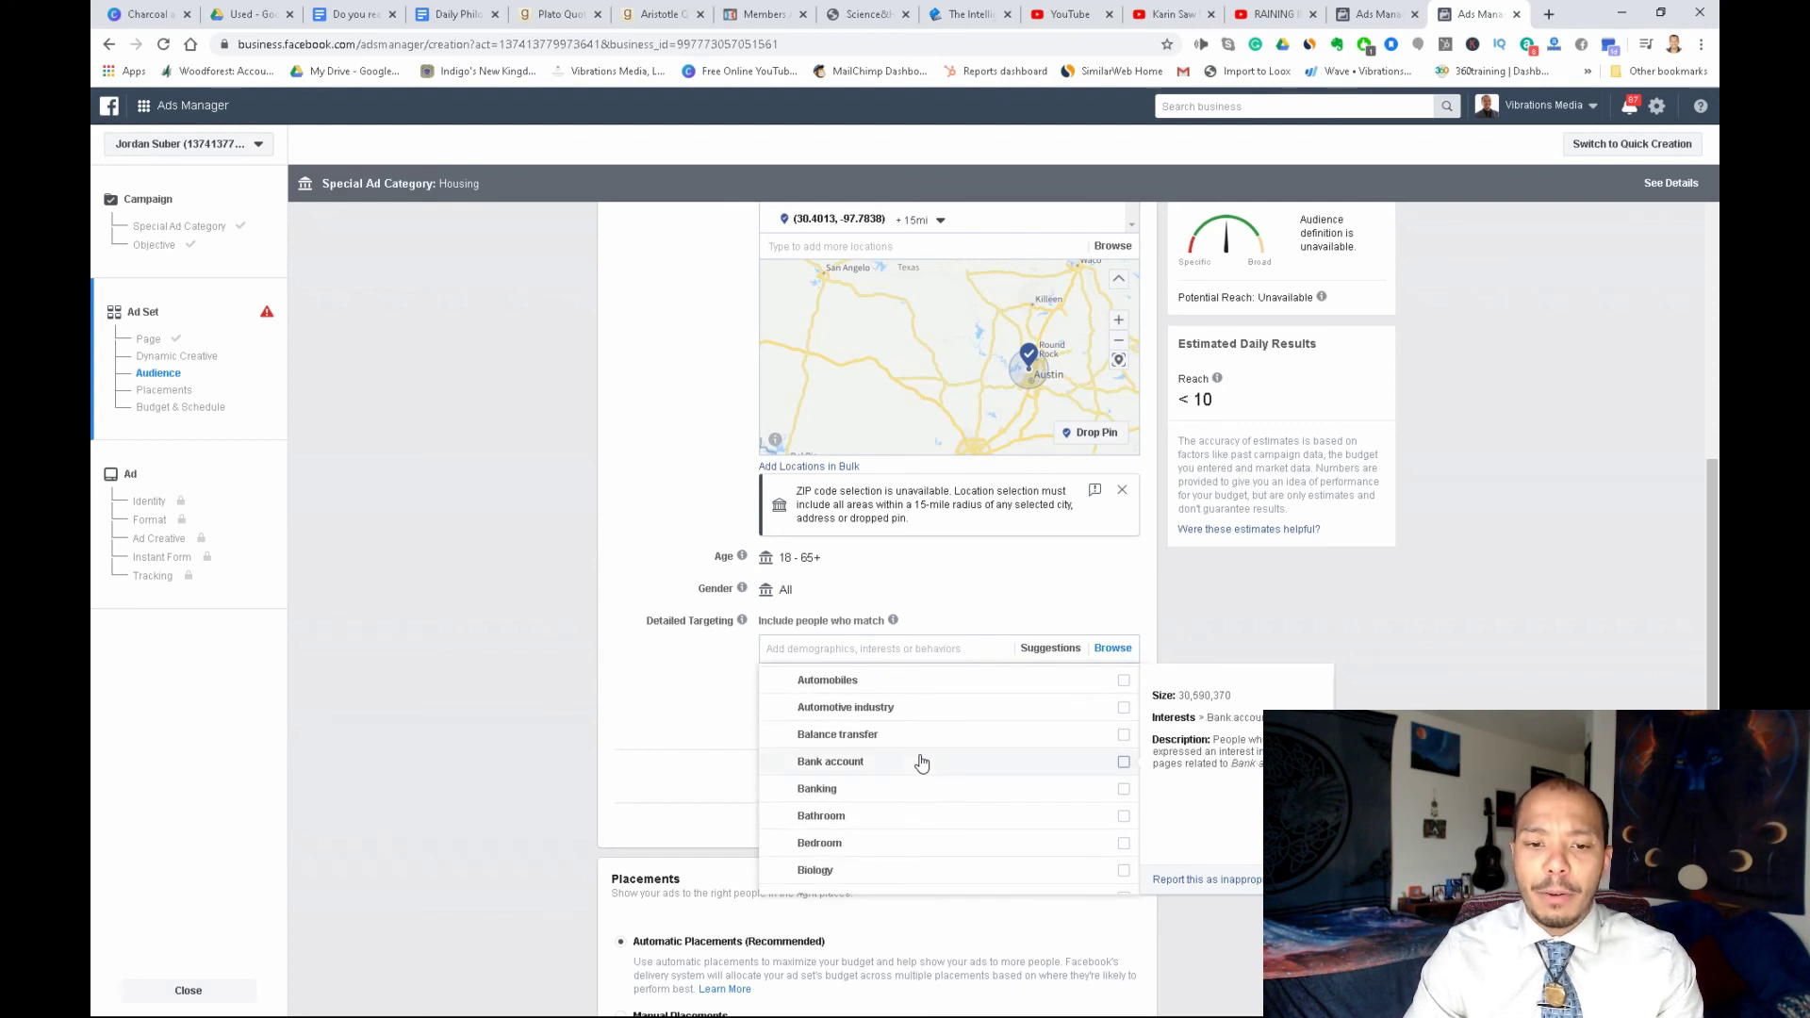
pyautogui.scroll(-1, 922, 761)
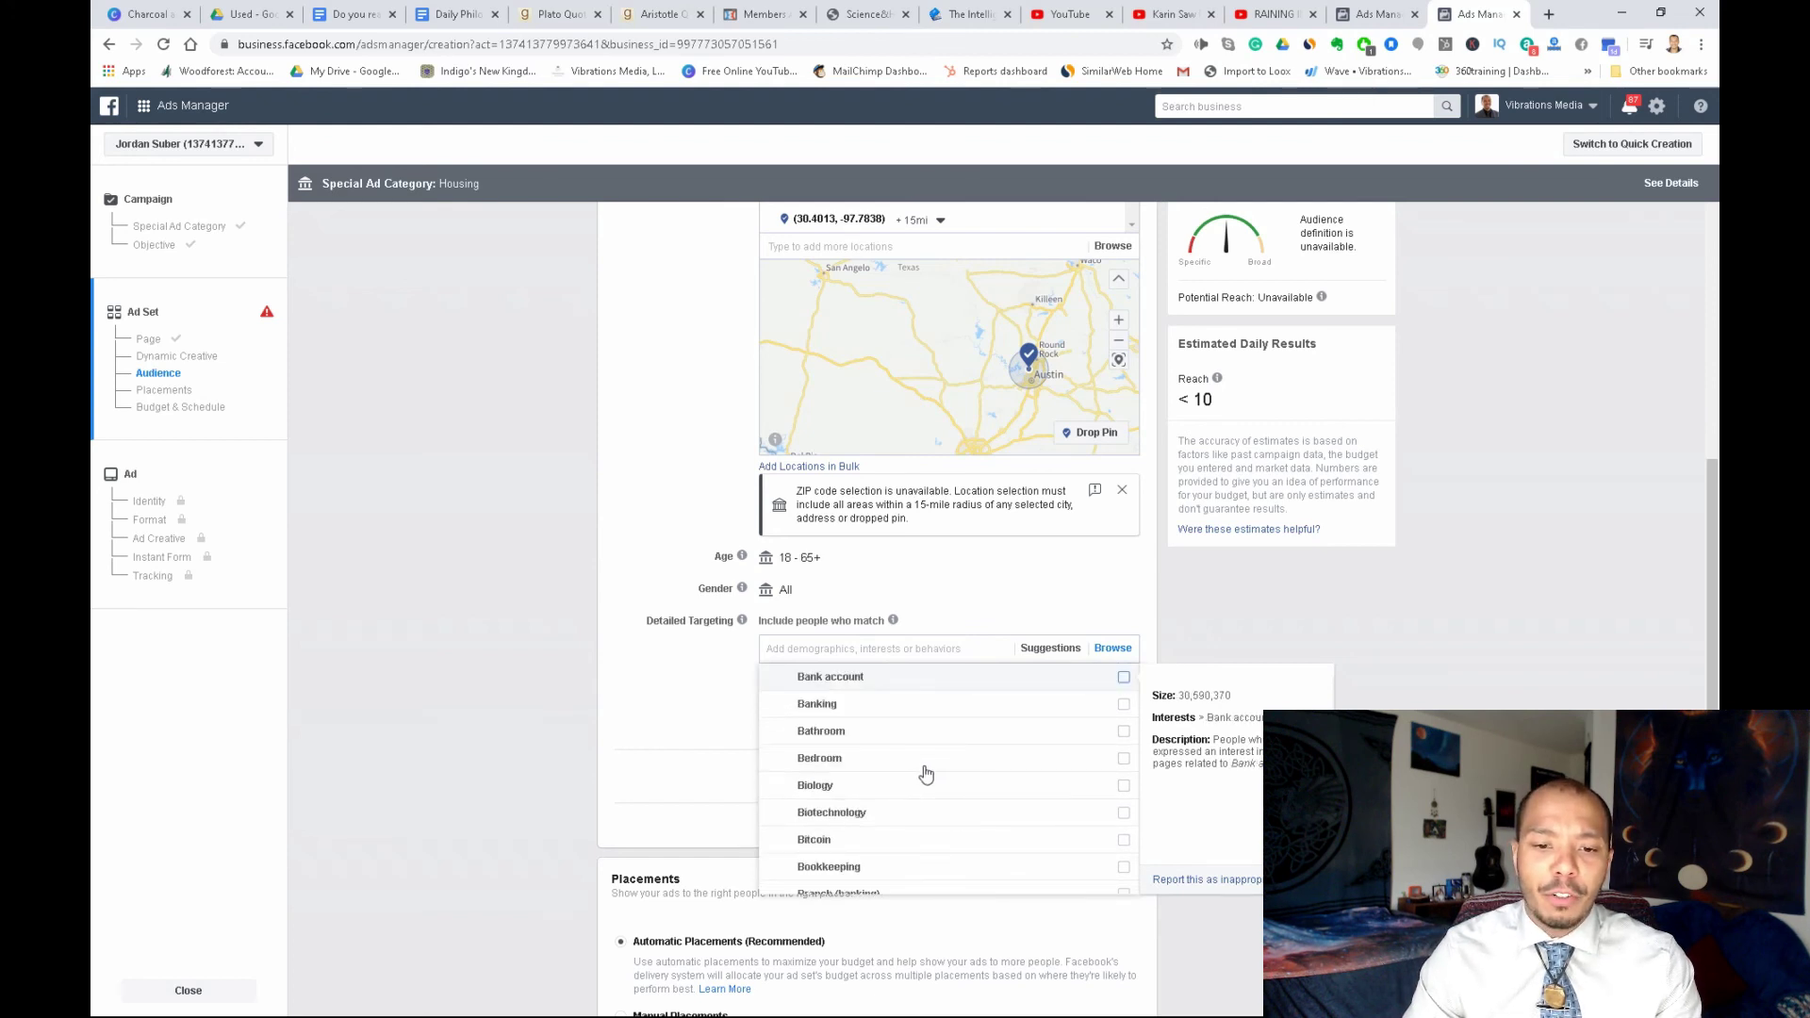
pyautogui.click(1123, 760)
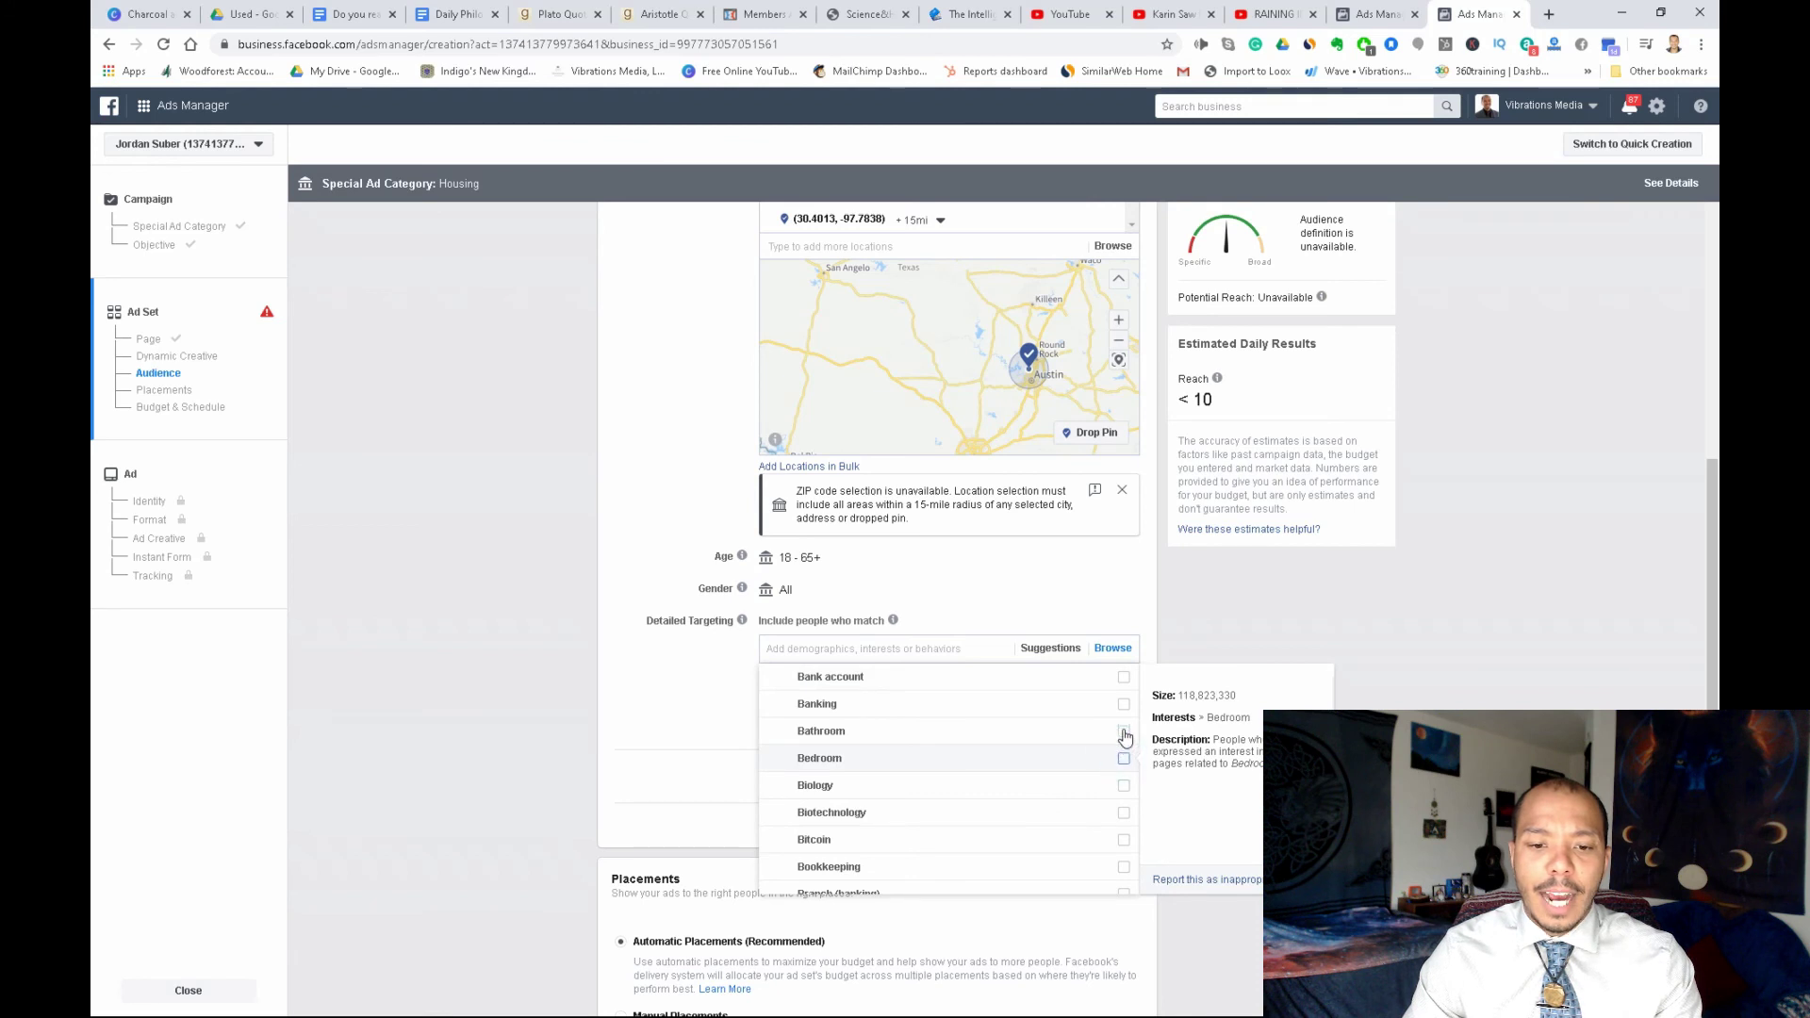
# Add Credit card interest to the detailed targeting interests
pyautogui.scroll(-4, 1048, 816)
pyautogui.scroll(-5, 1048, 817)
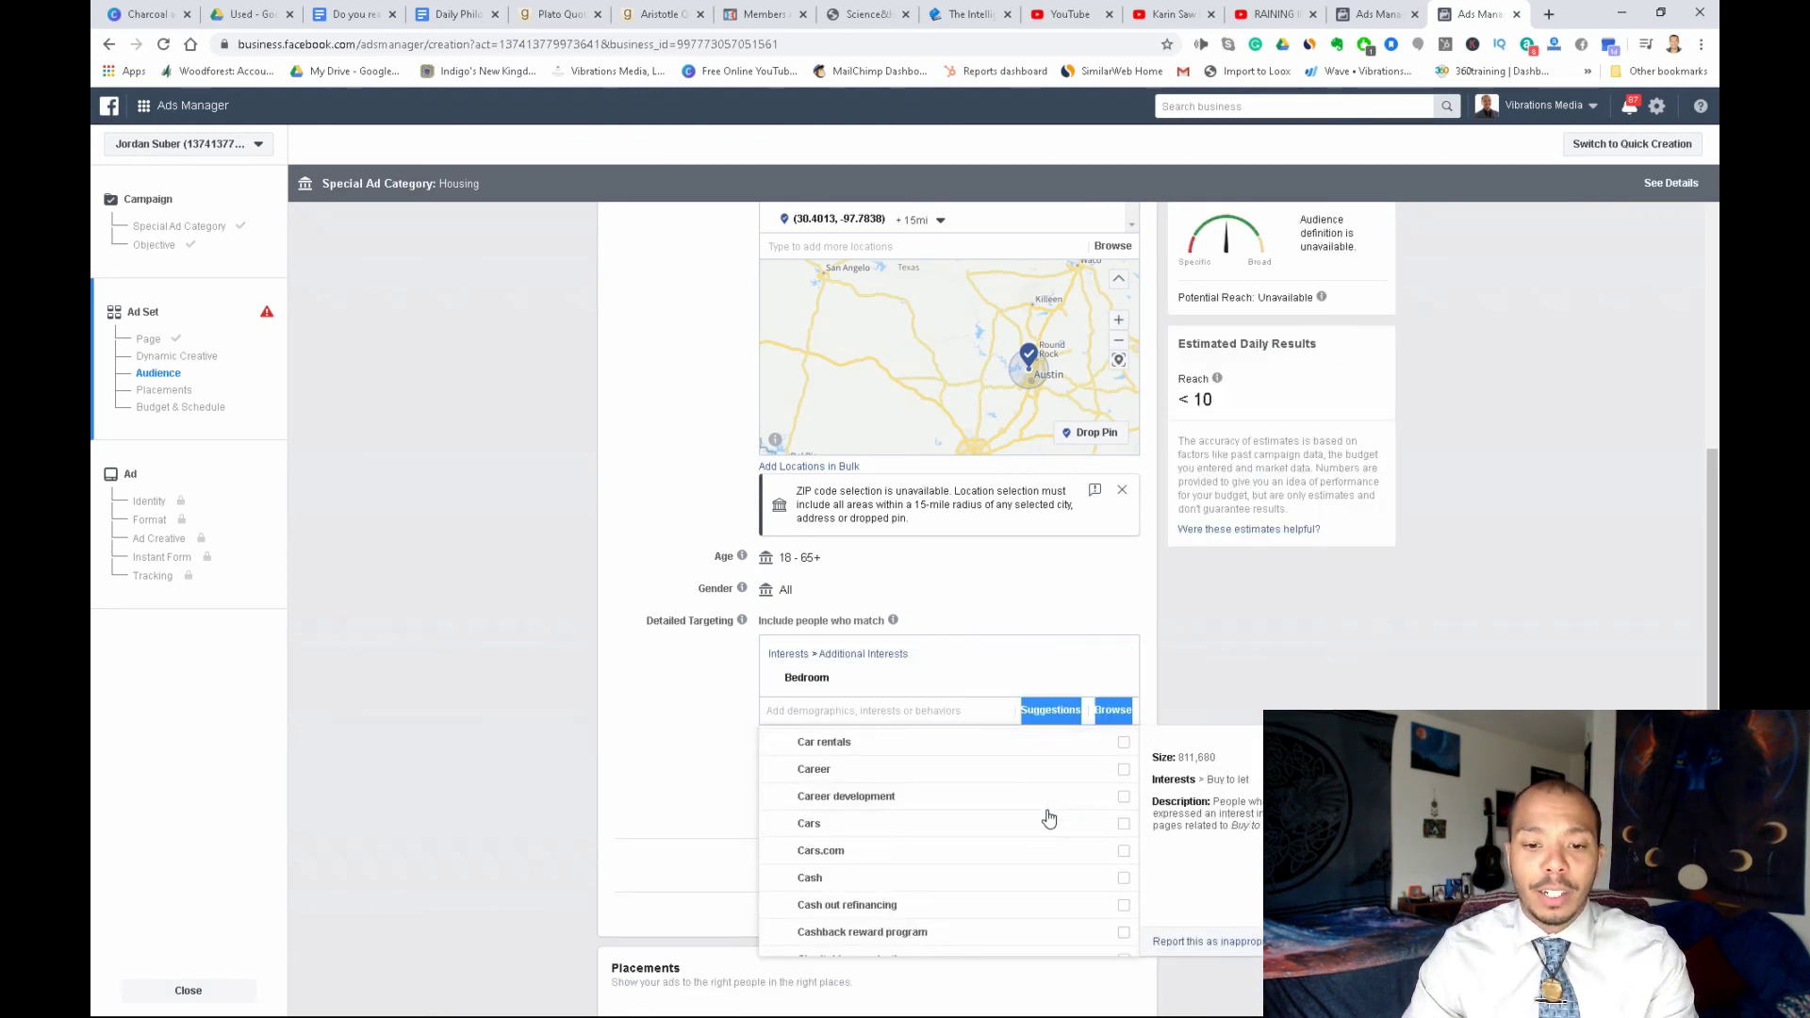
pyautogui.scroll(-3, 1048, 816)
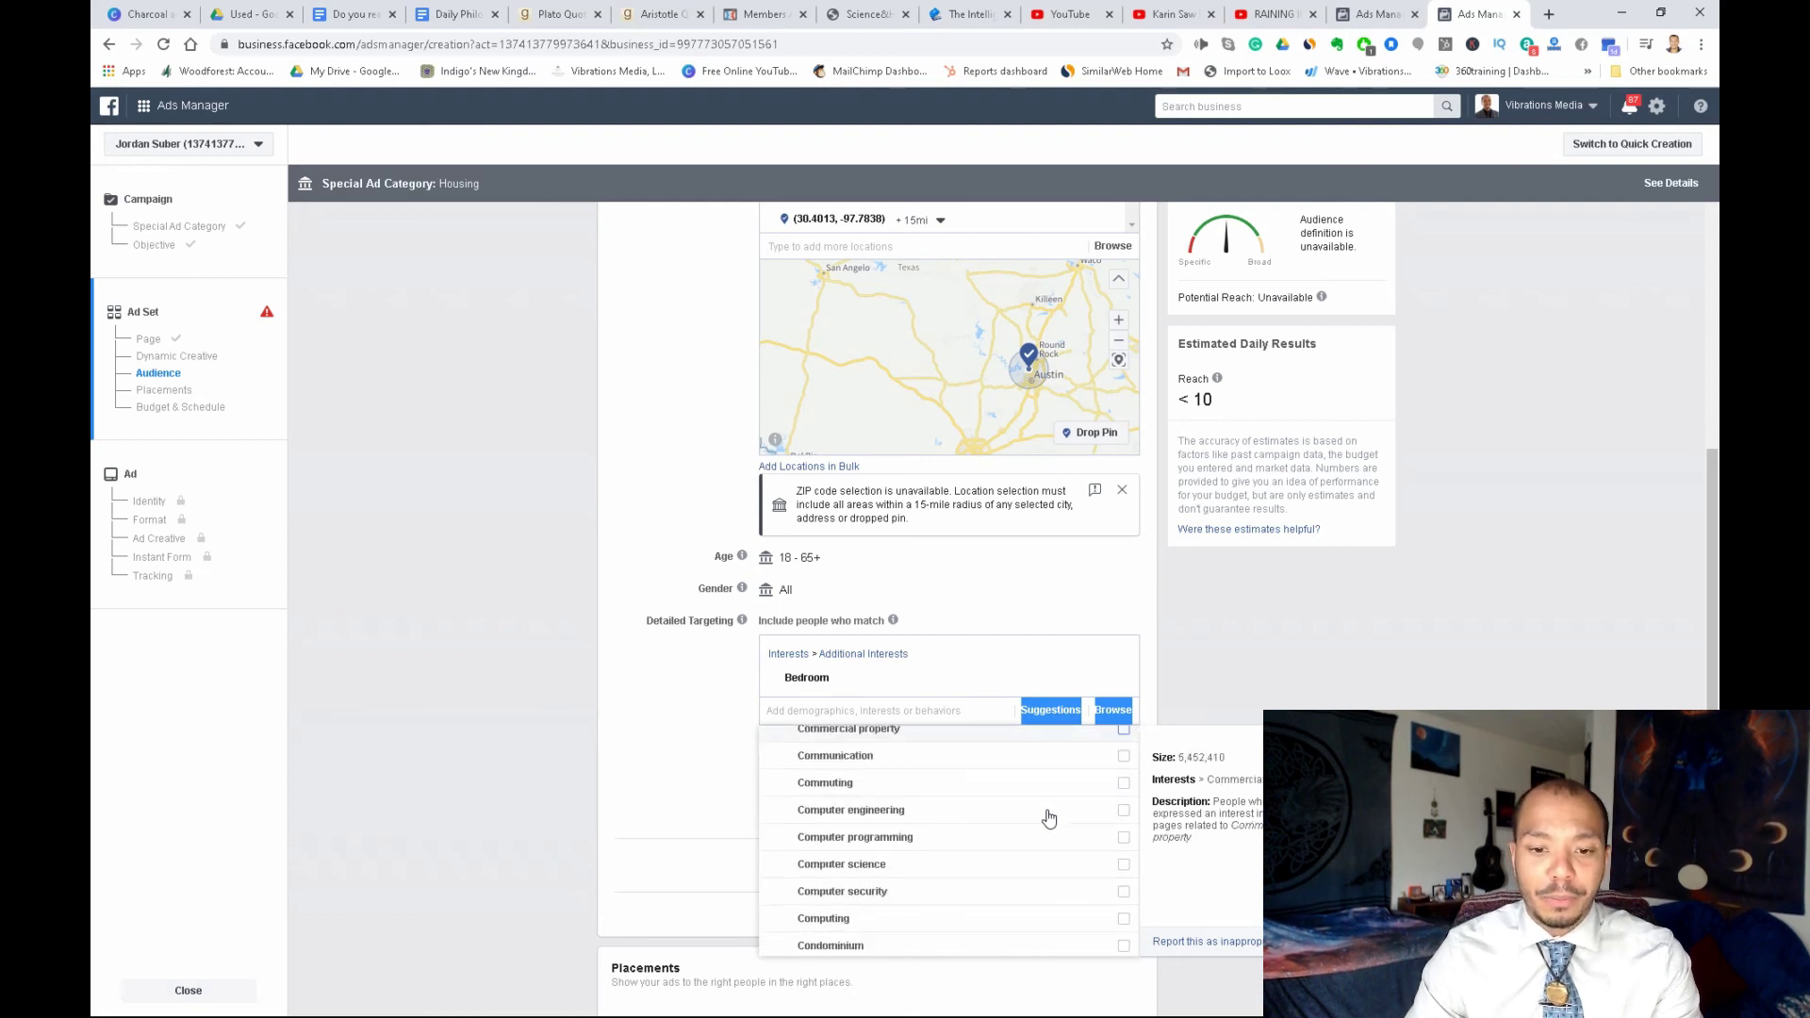
pyautogui.scroll(-3, 1048, 816)
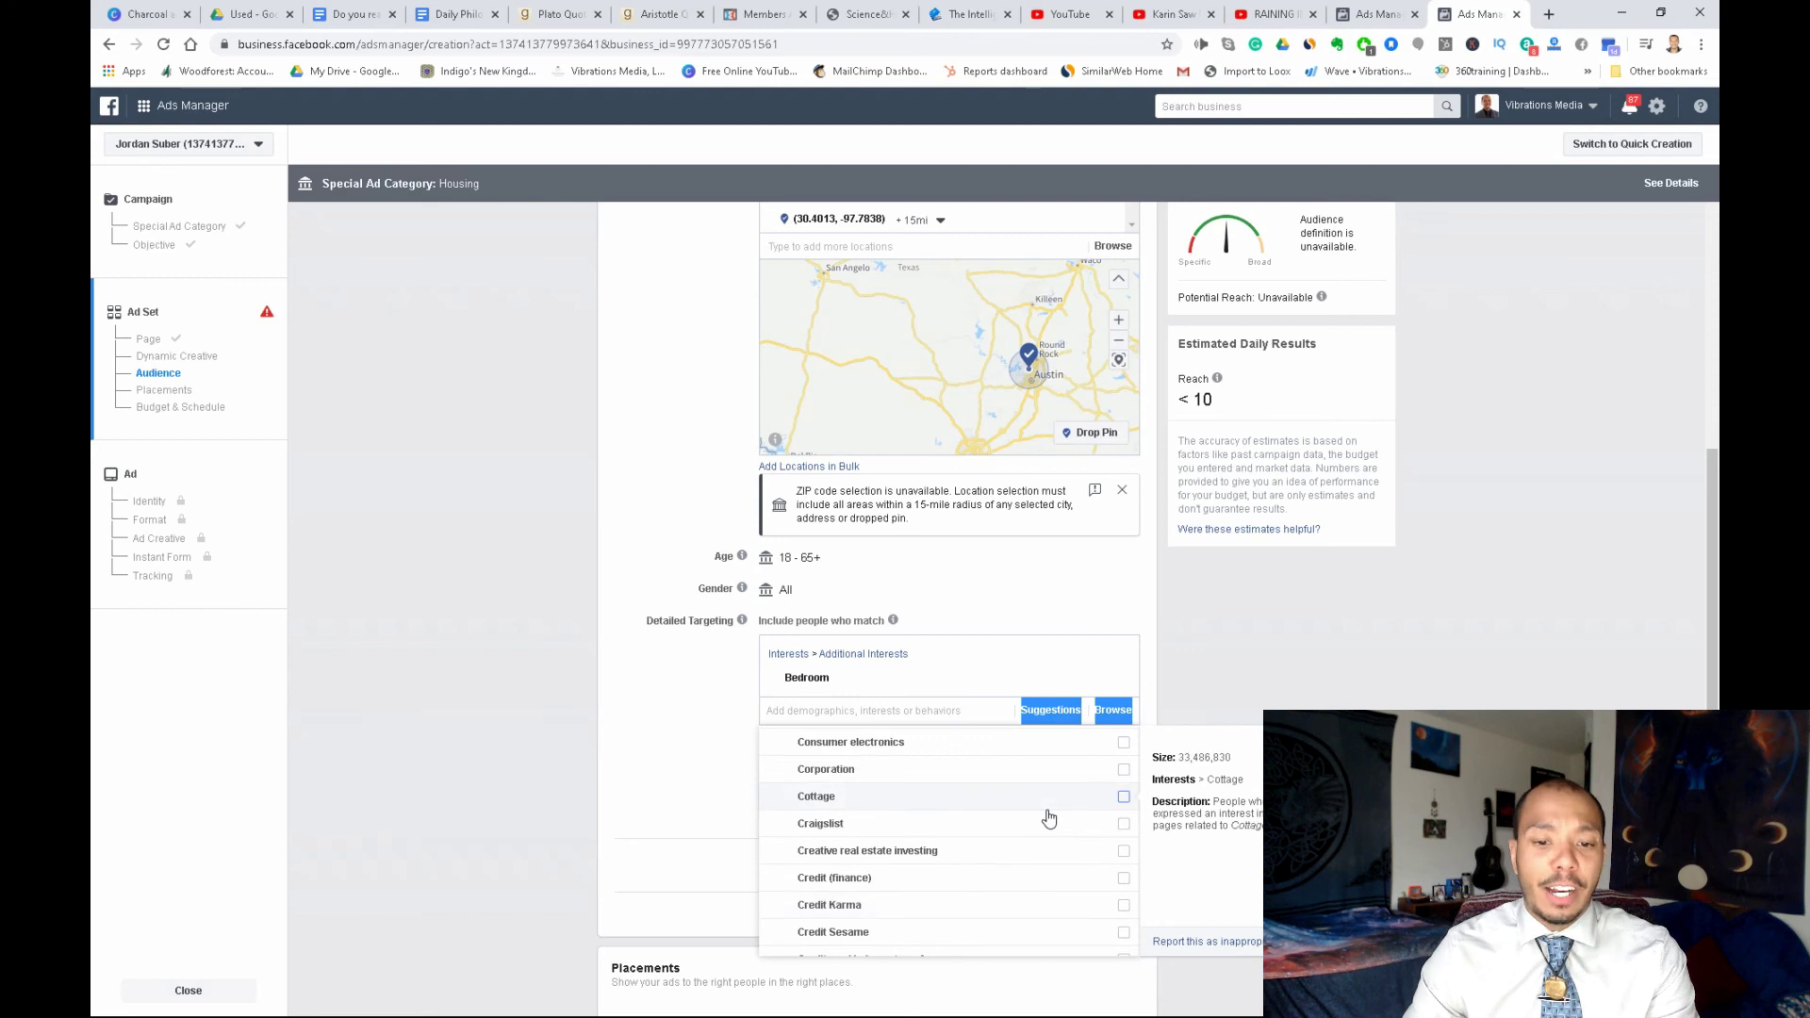
pyautogui.scroll(-1, 1048, 816)
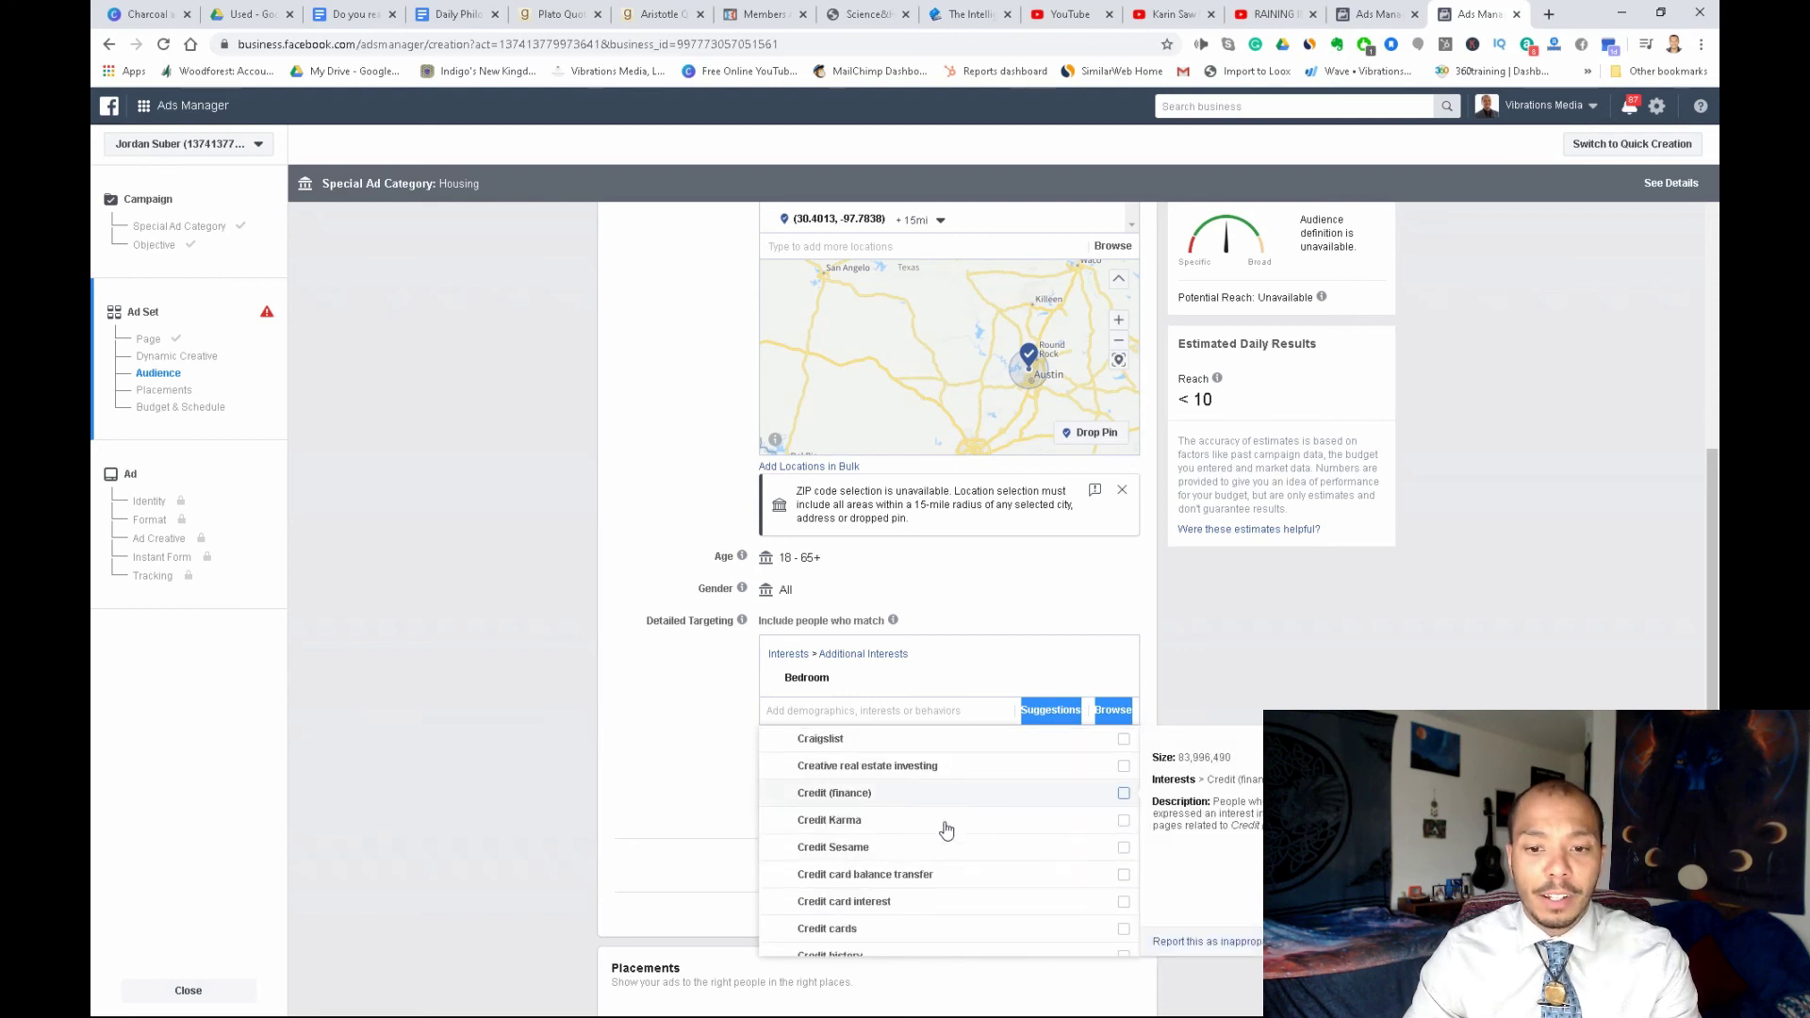
pyautogui.scroll(-1, 933, 833)
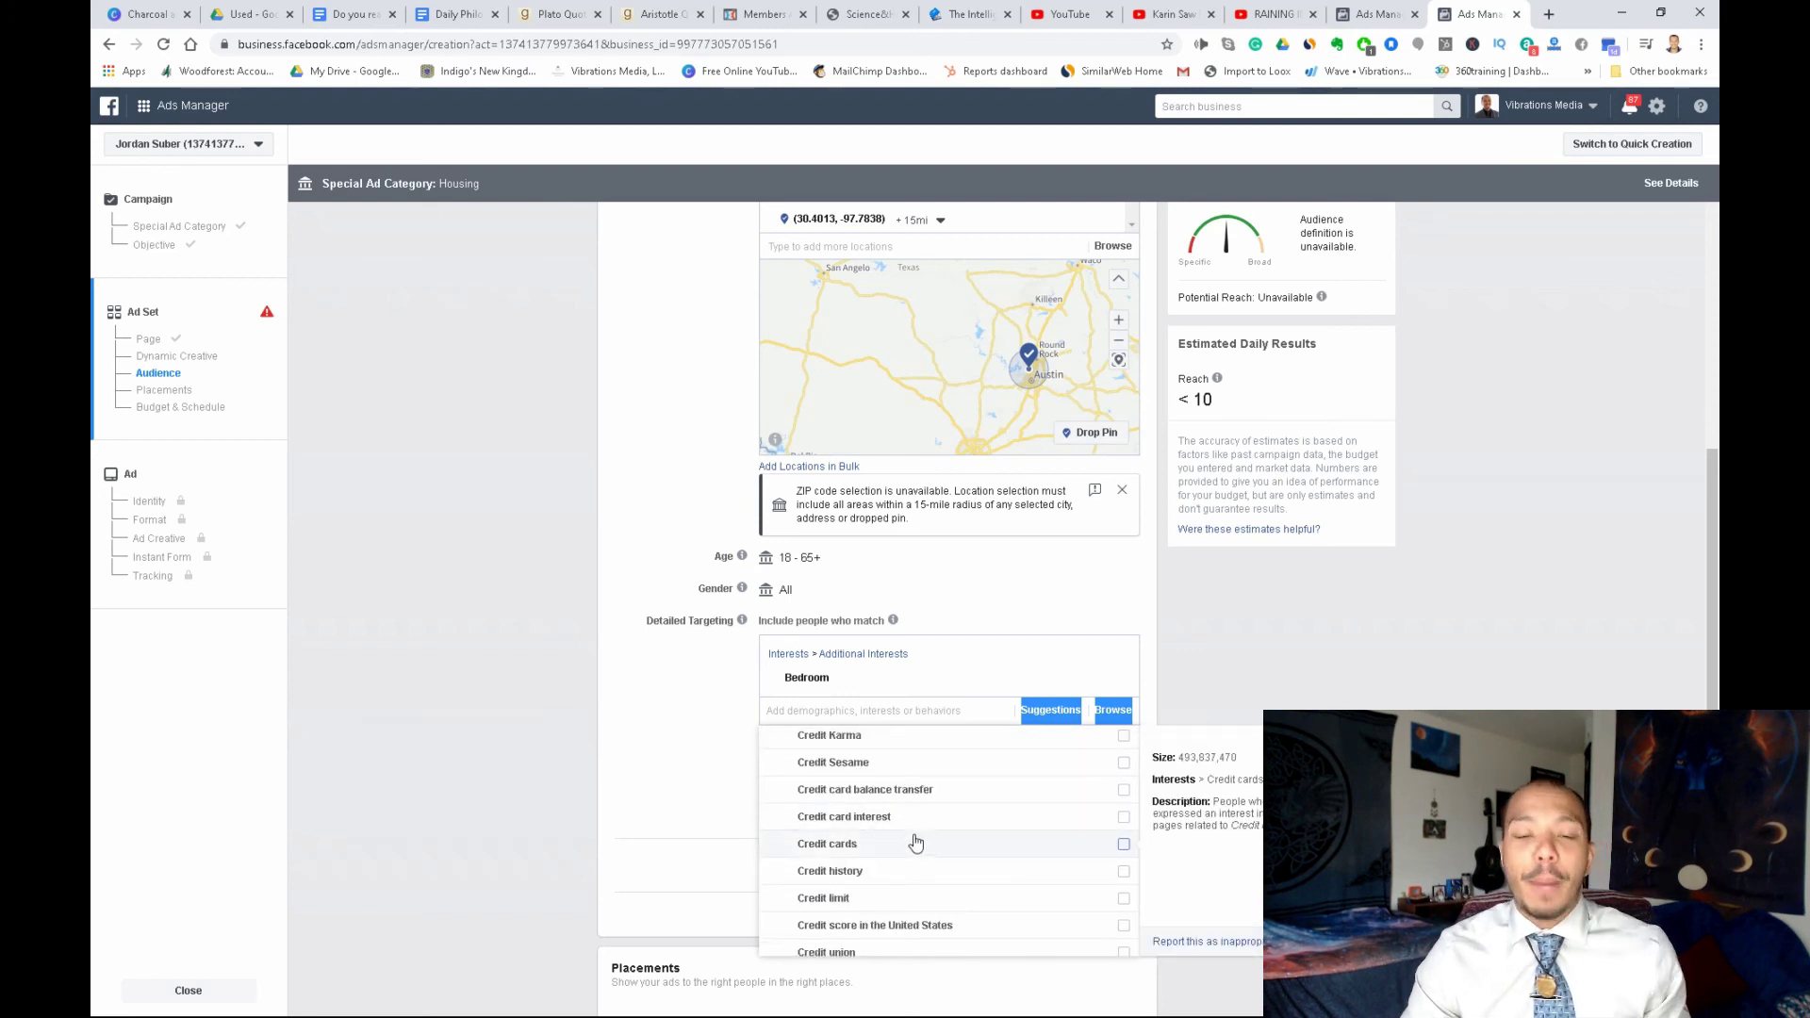
pyautogui.click(1124, 818)
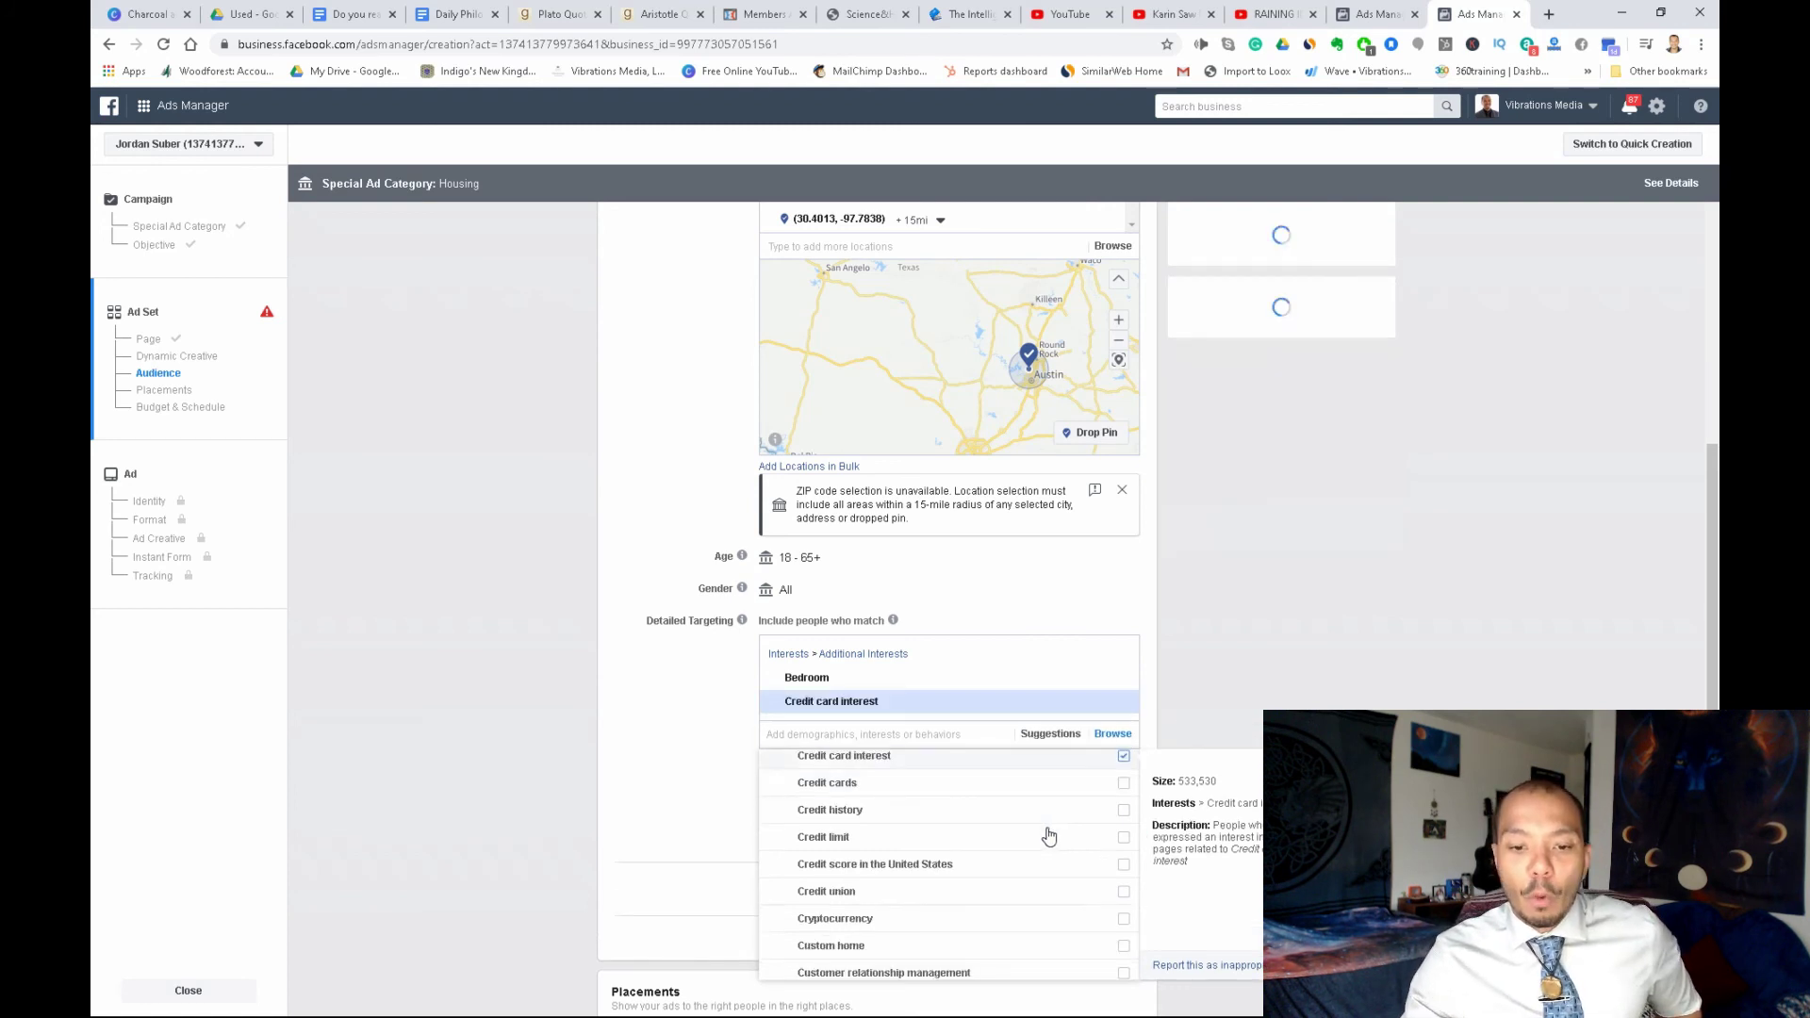
# Include people interested in Estate (land) in the detailed targeting
pyautogui.scroll(-2, 943, 891)
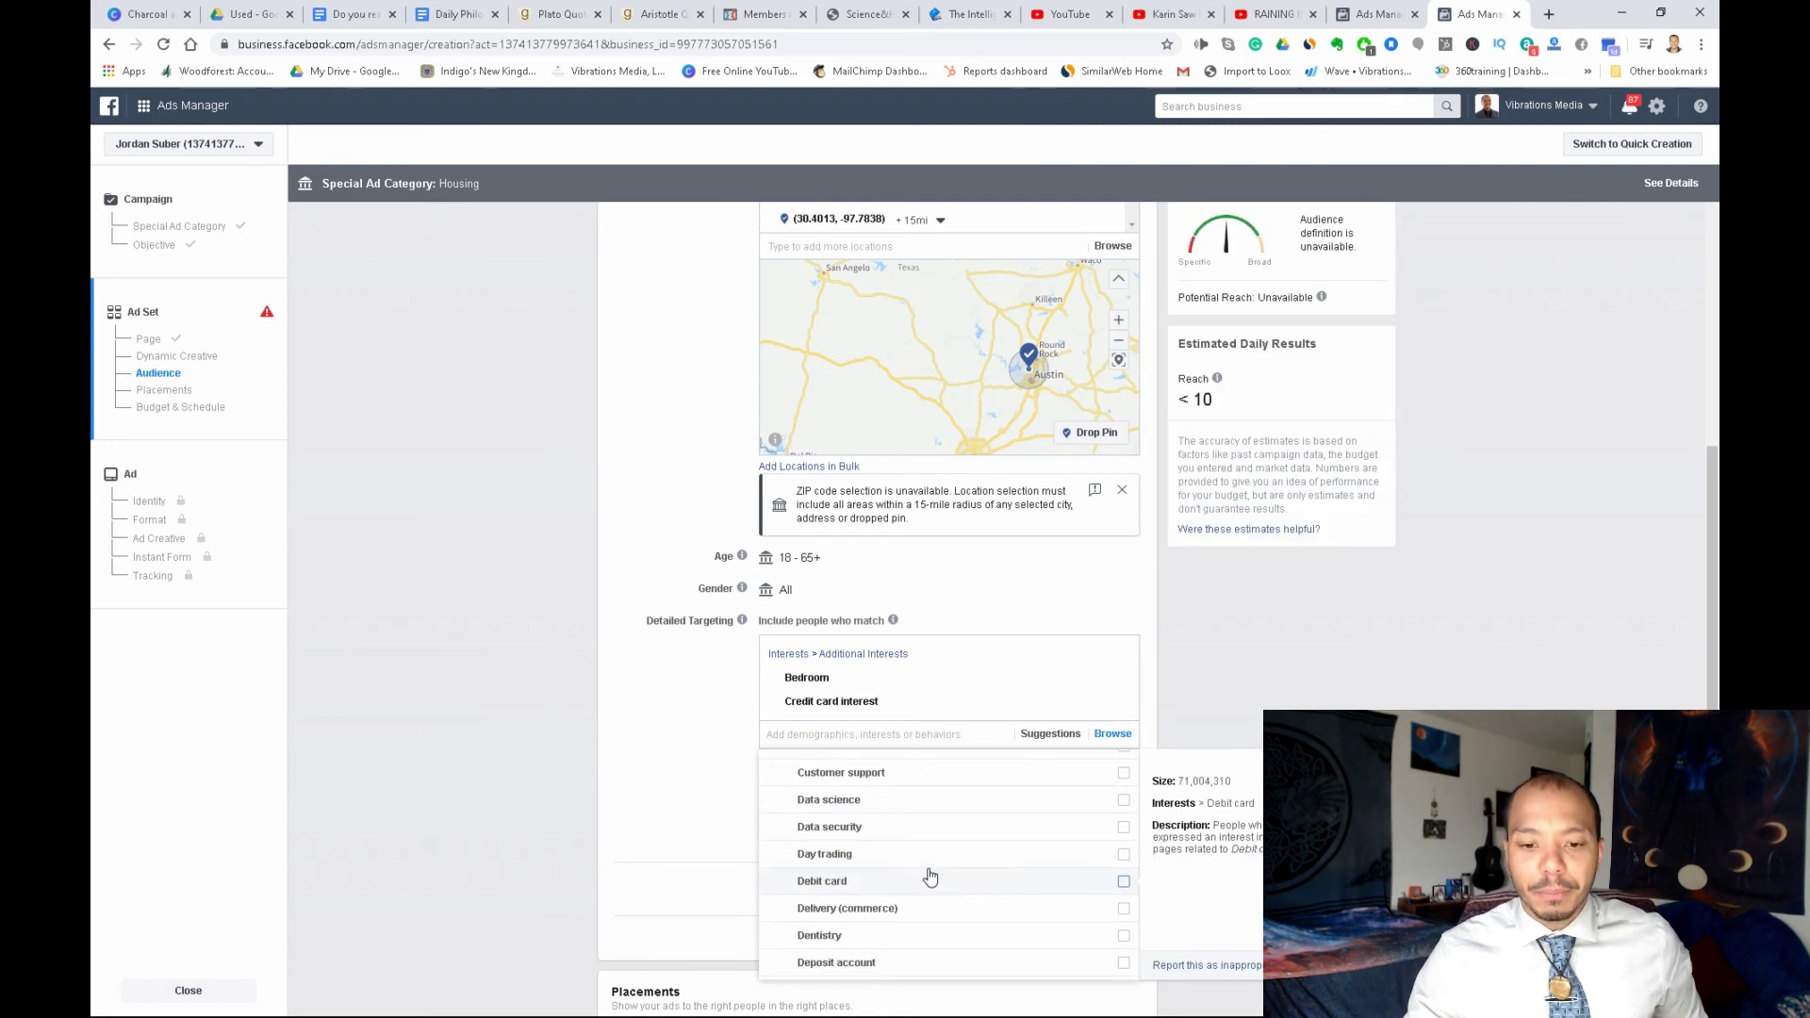
pyautogui.scroll(-1, 929, 877)
pyautogui.scroll(-4, 929, 877)
pyautogui.scroll(-1, 929, 875)
pyautogui.scroll(-1, 1001, 849)
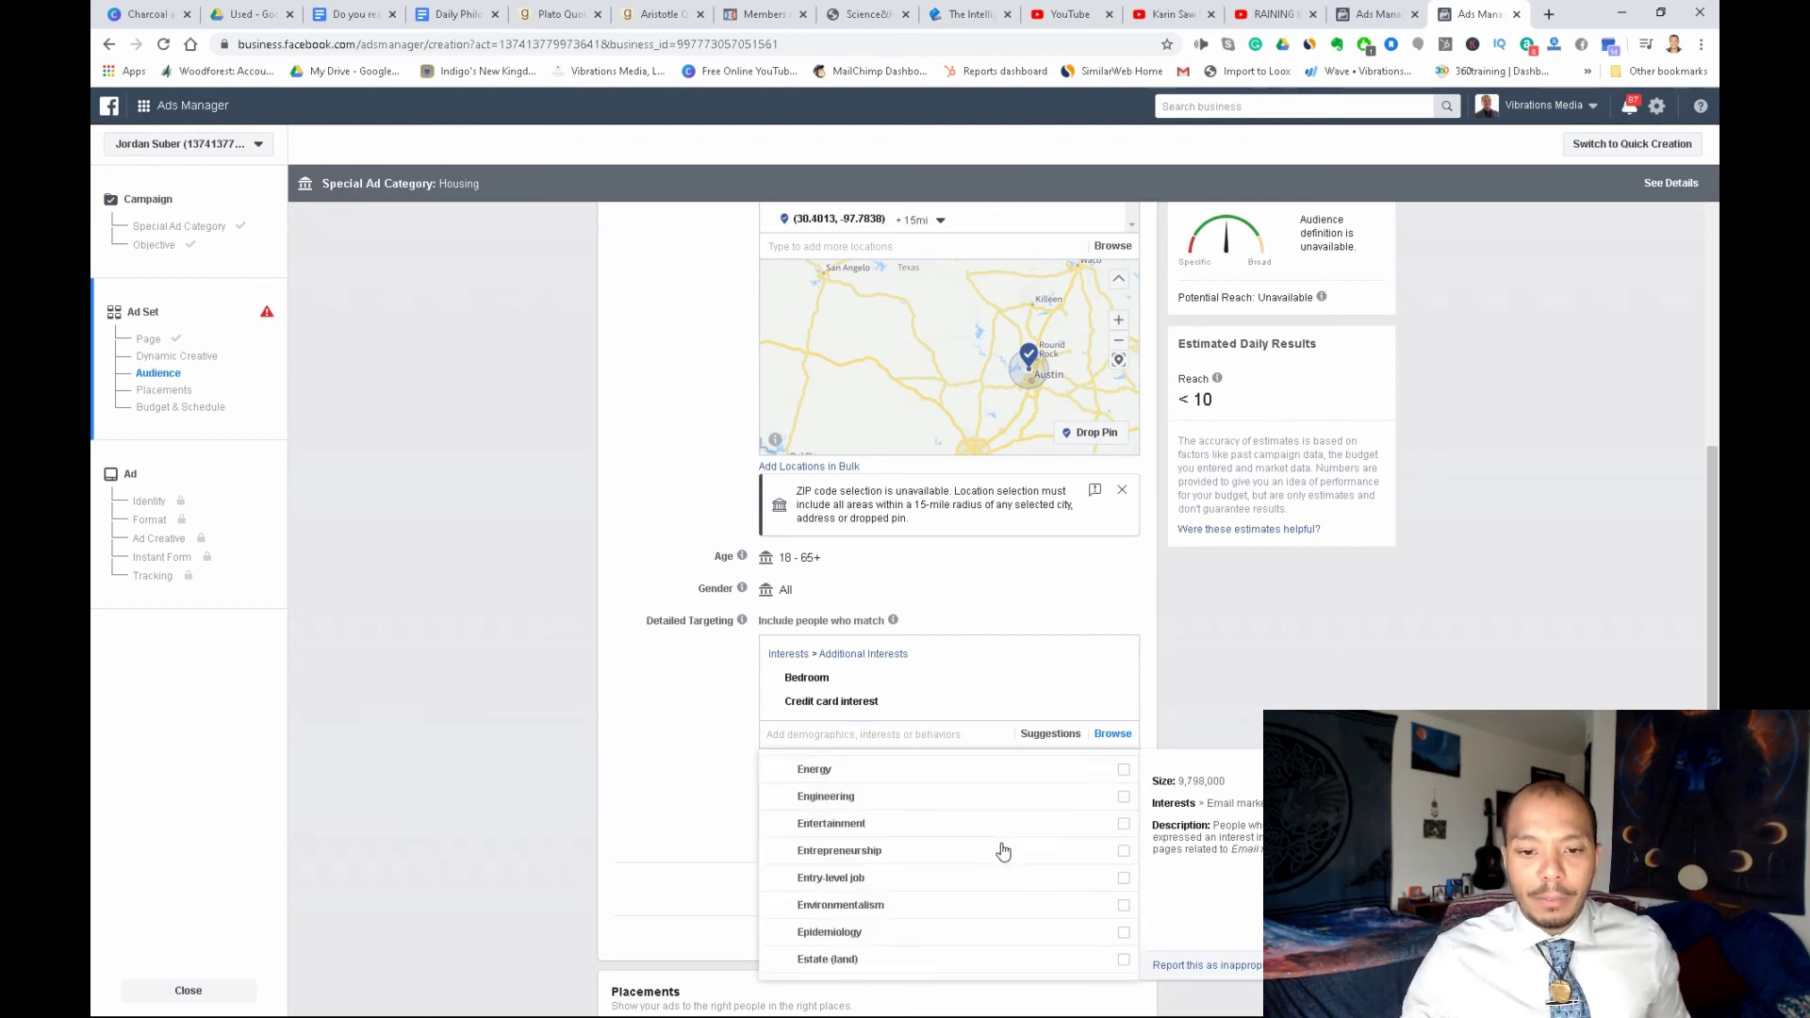
pyautogui.scroll(-2, 1000, 865)
pyautogui.scroll(-1, 1000, 866)
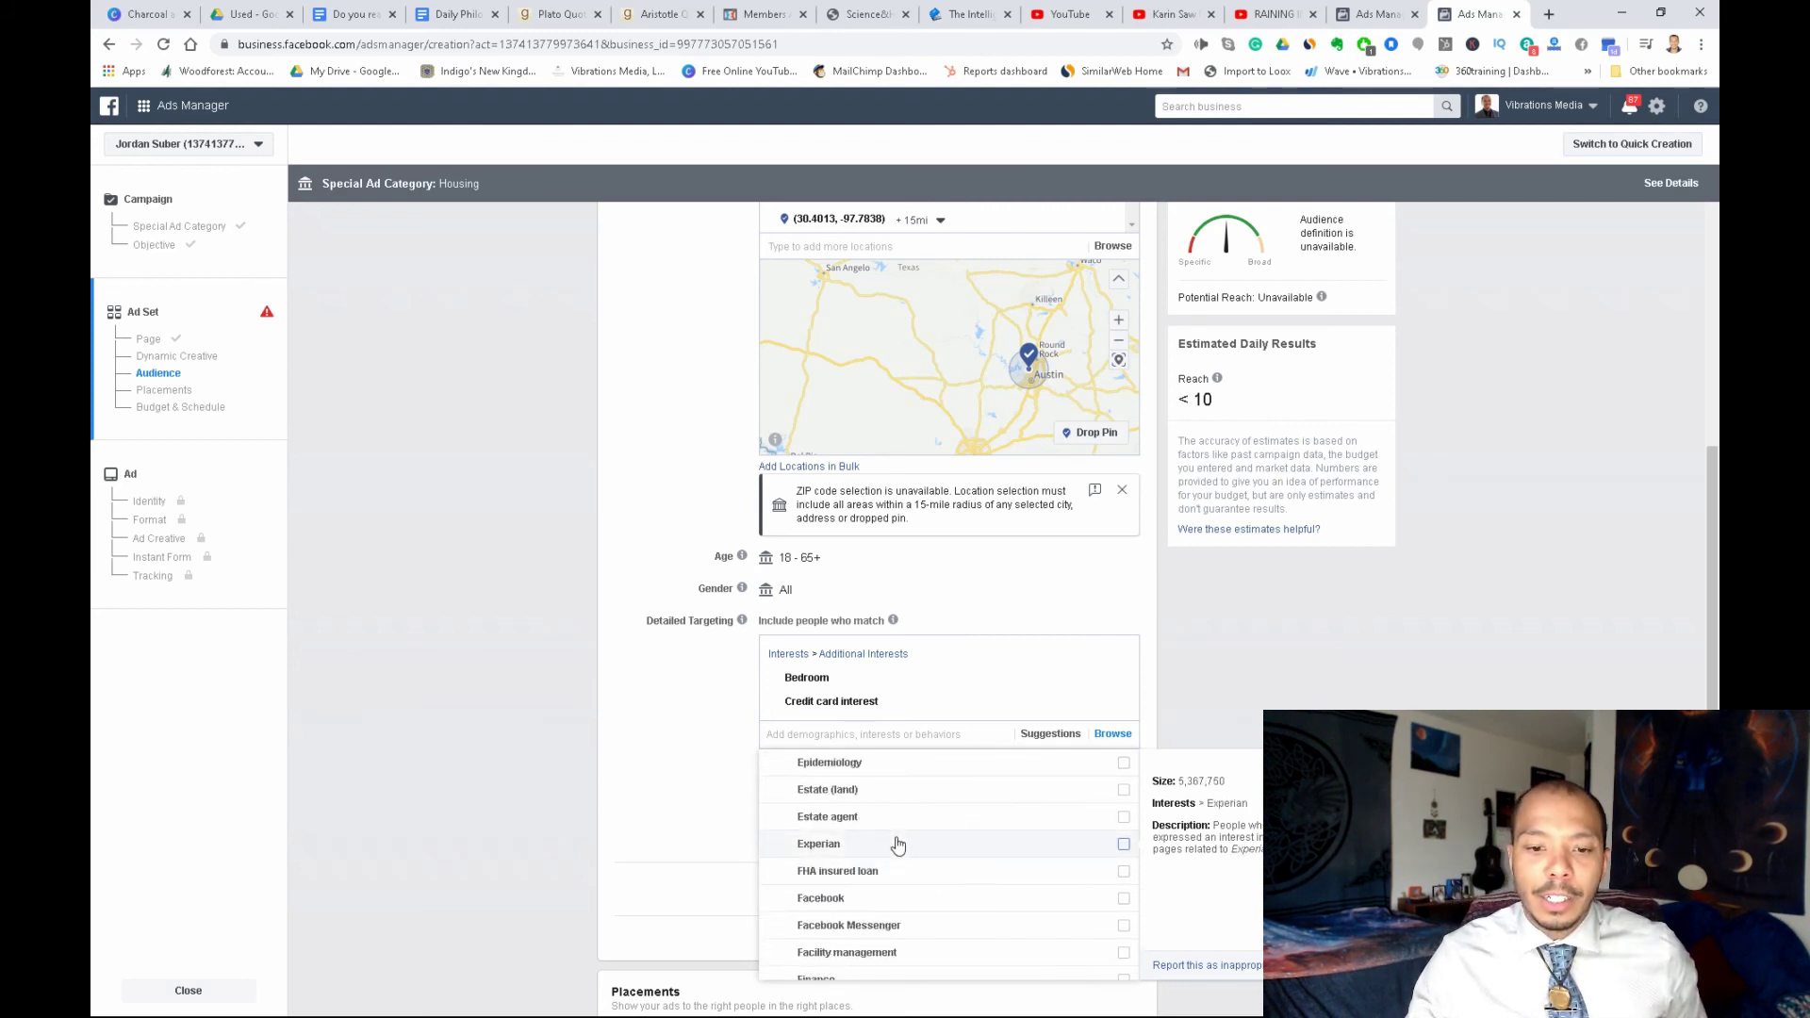
pyautogui.click(1123, 791)
# Add the general Home interest to the detailed targeting
pyautogui.scroll(-1, 983, 875)
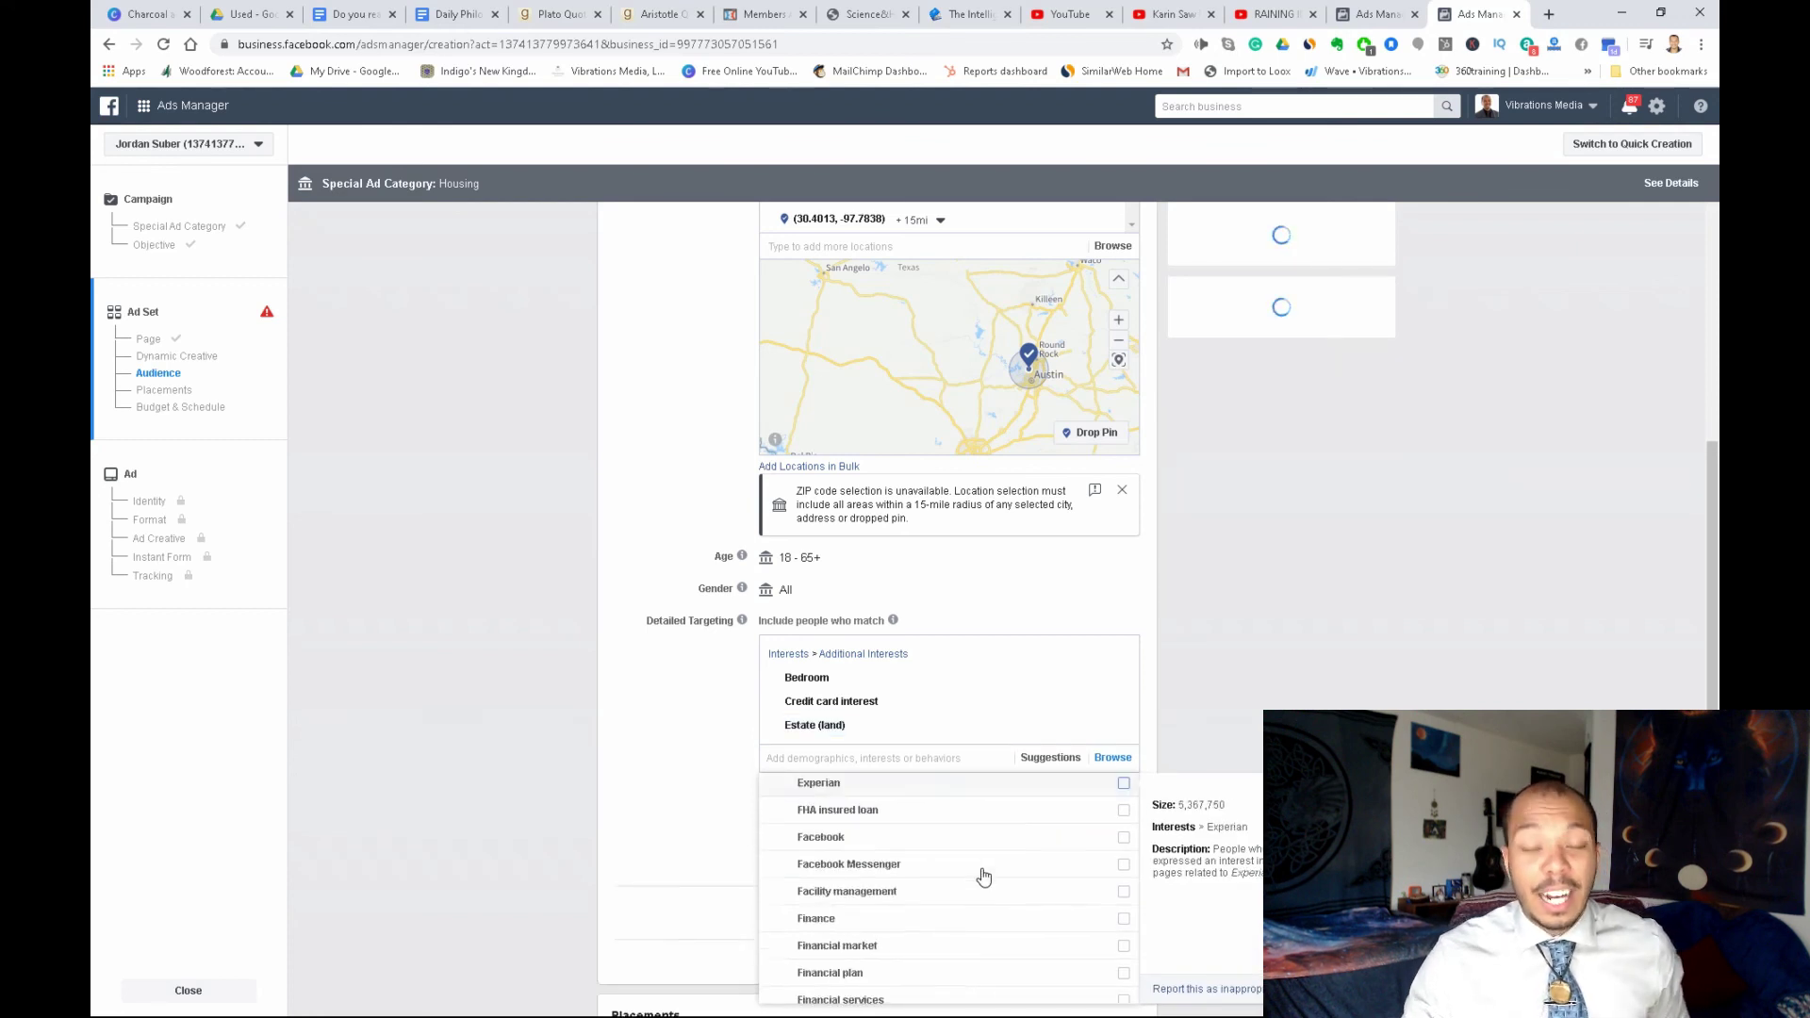
pyautogui.scroll(-3, 983, 876)
pyautogui.scroll(-2, 983, 876)
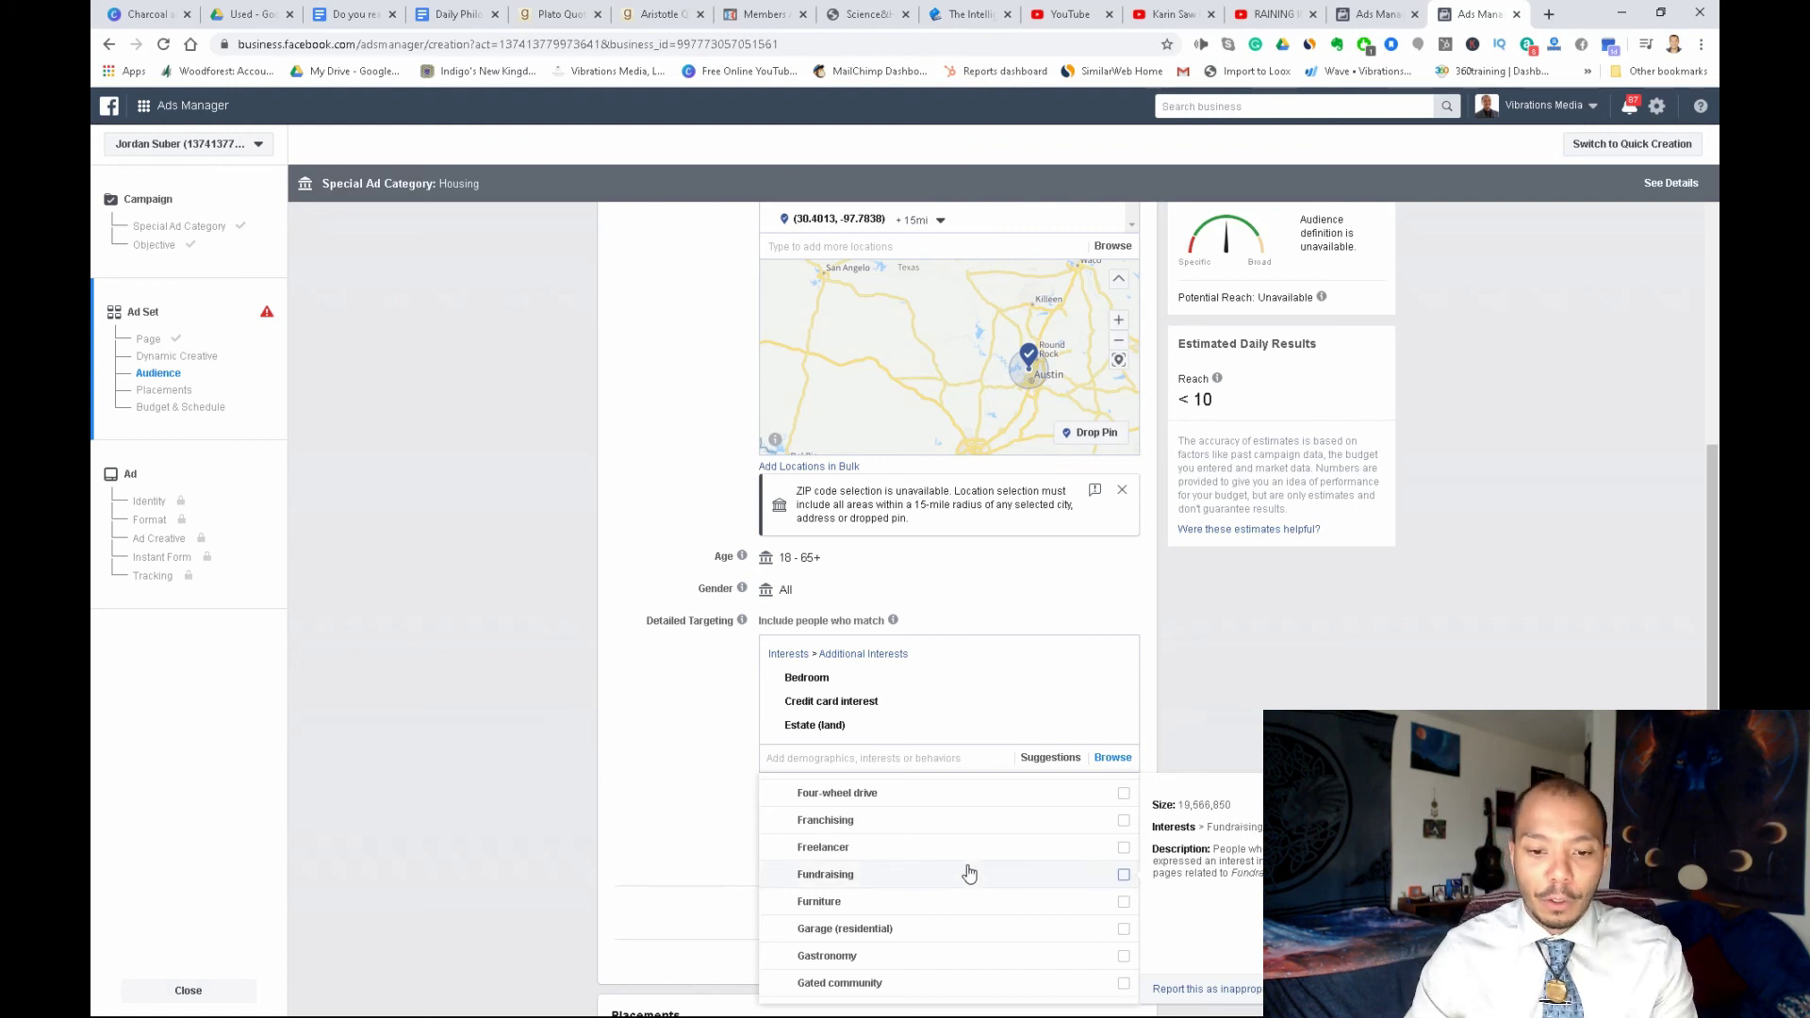
pyautogui.scroll(-4, 970, 861)
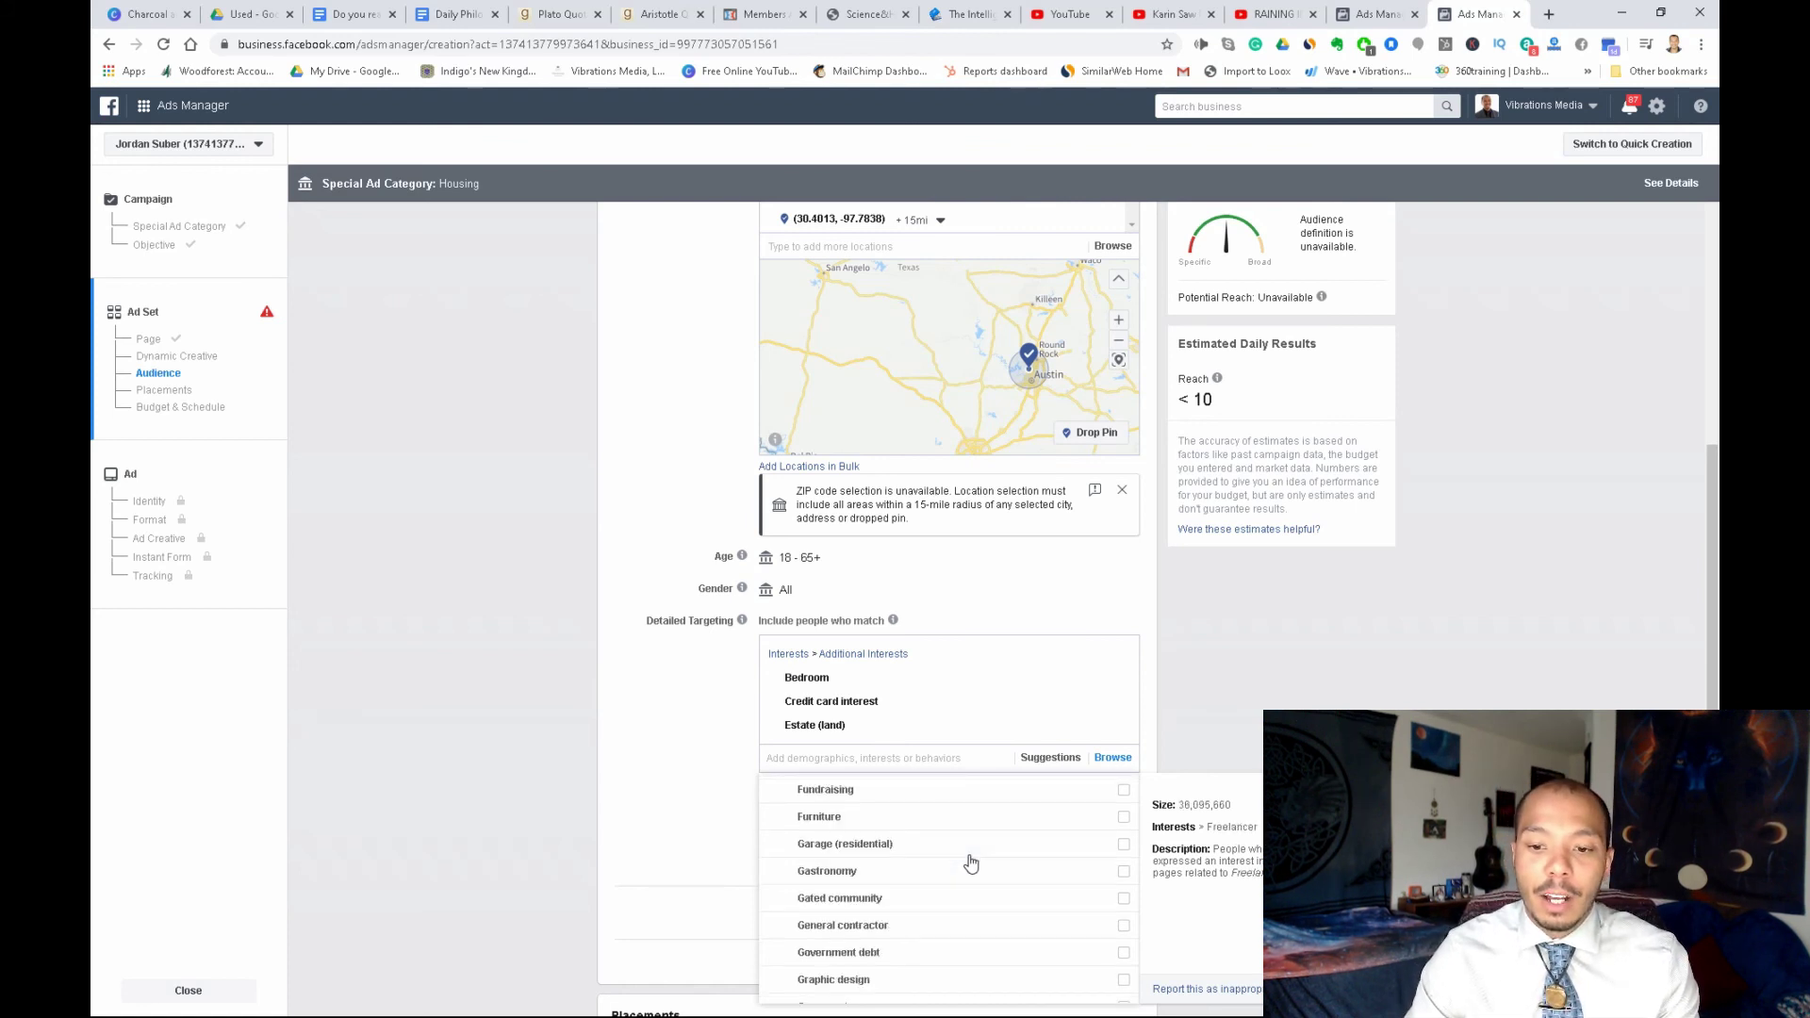
pyautogui.scroll(-1, 970, 861)
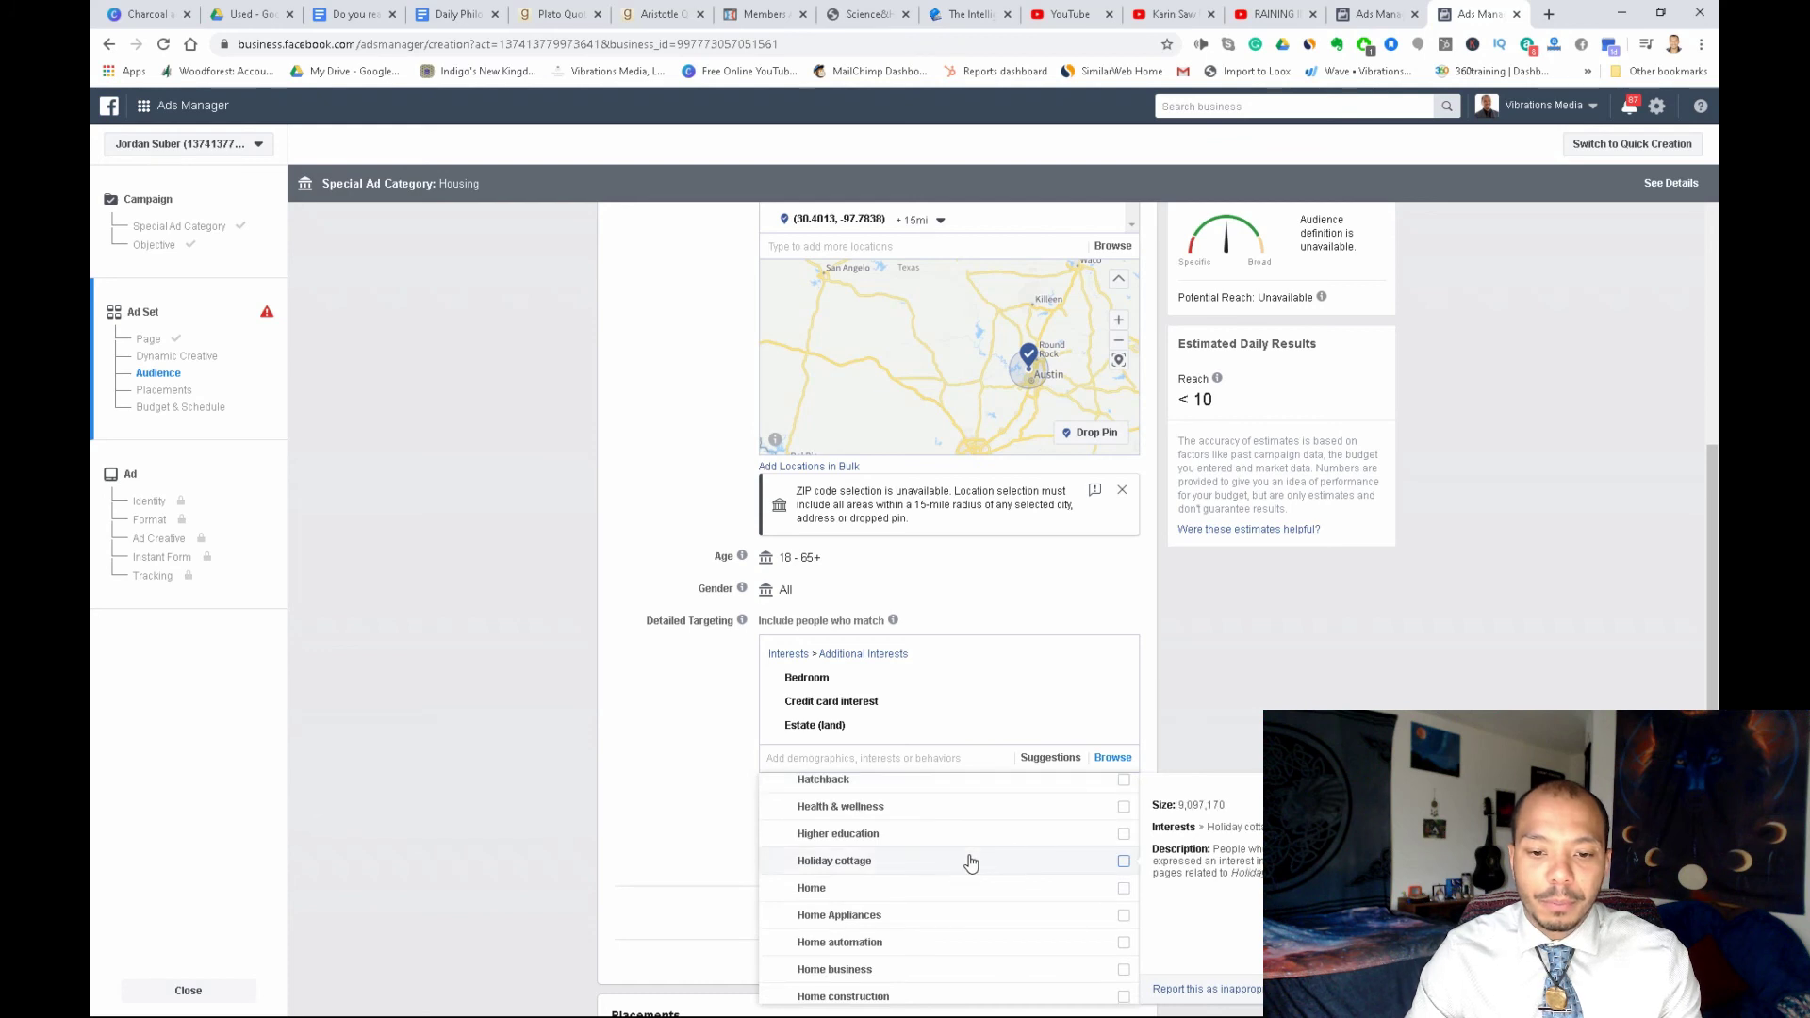
pyautogui.click(1123, 889)
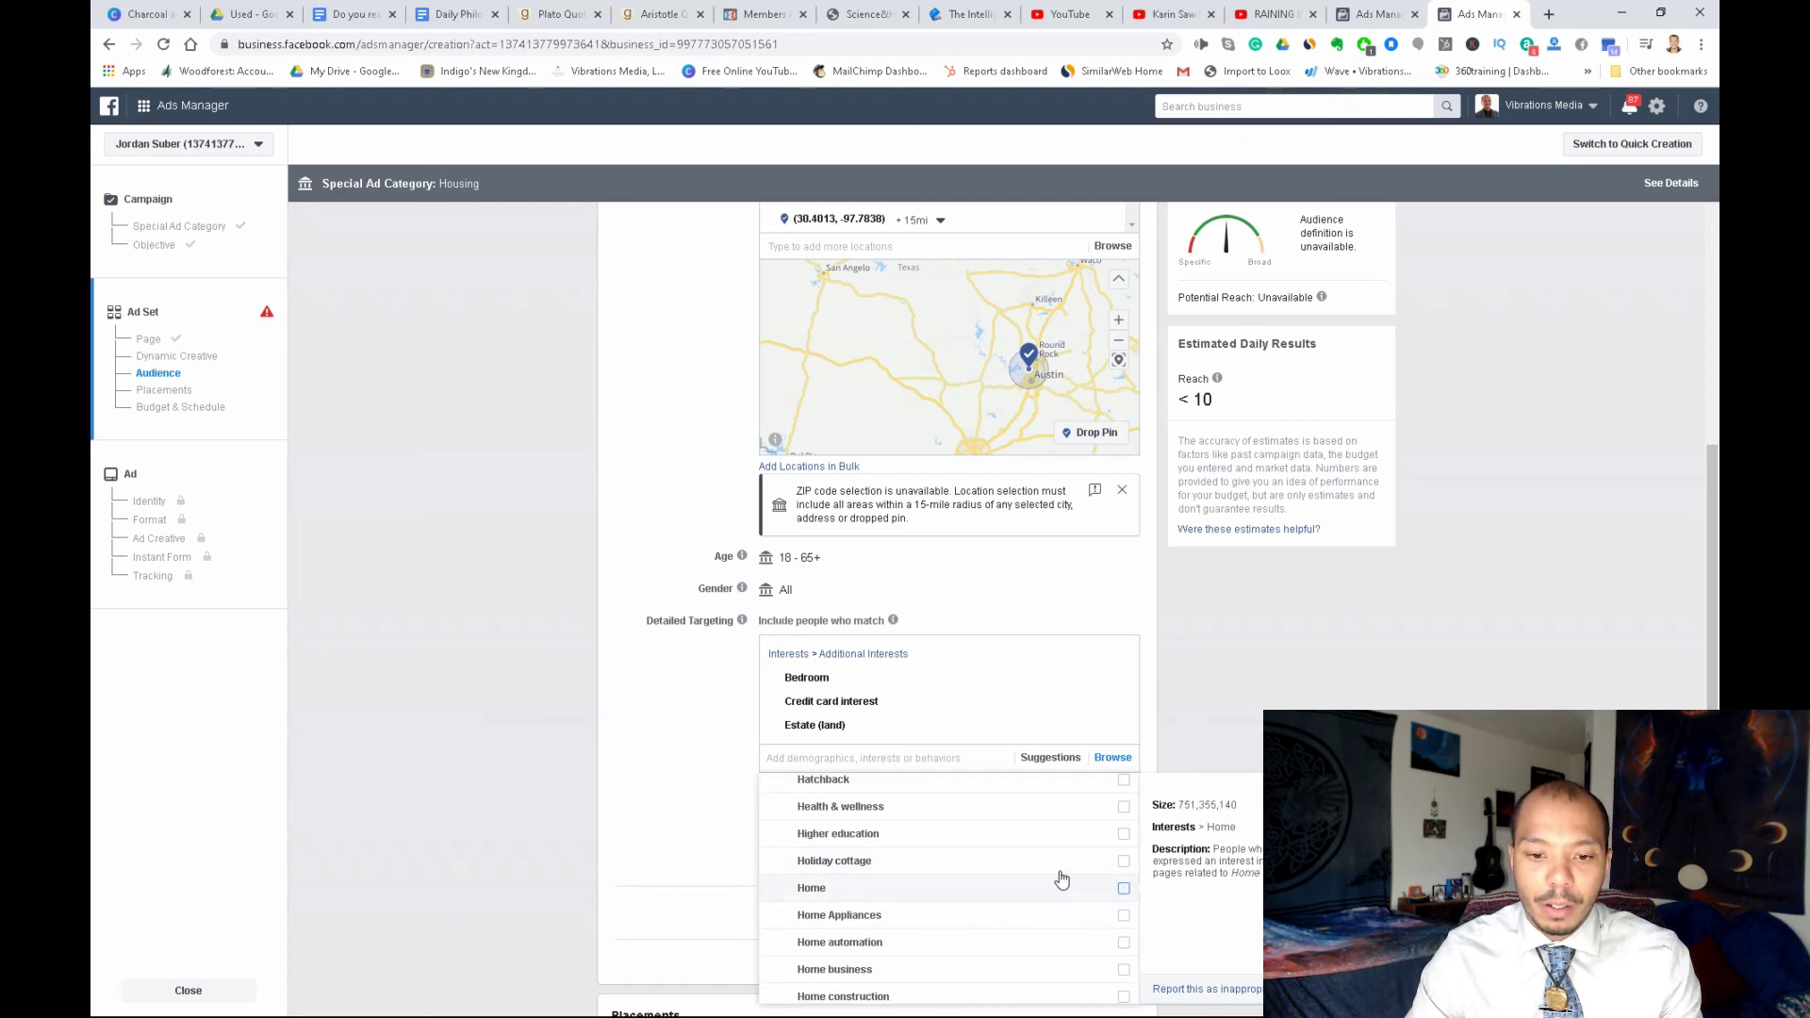
# Add the interests Home equity, Home equity line of credit, Home improvement and Home repair to the detailed targeting
pyautogui.scroll(-2, 1051, 876)
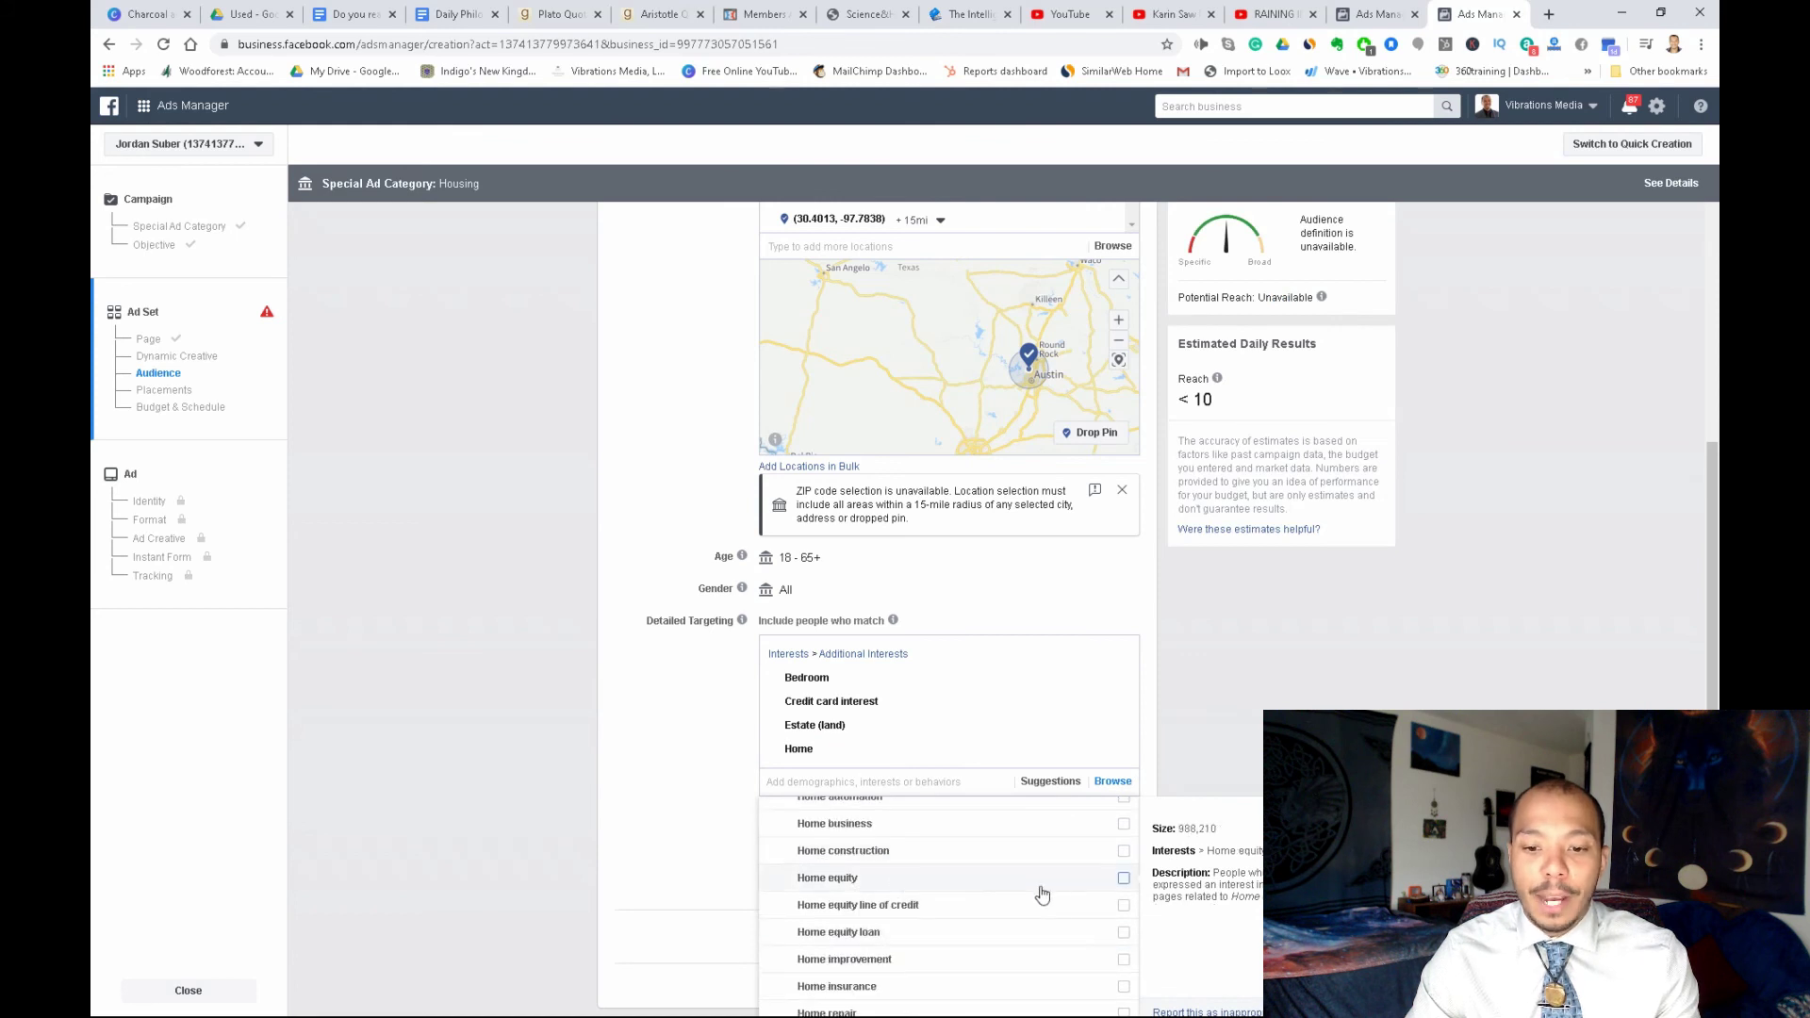
pyautogui.click(1084, 933)
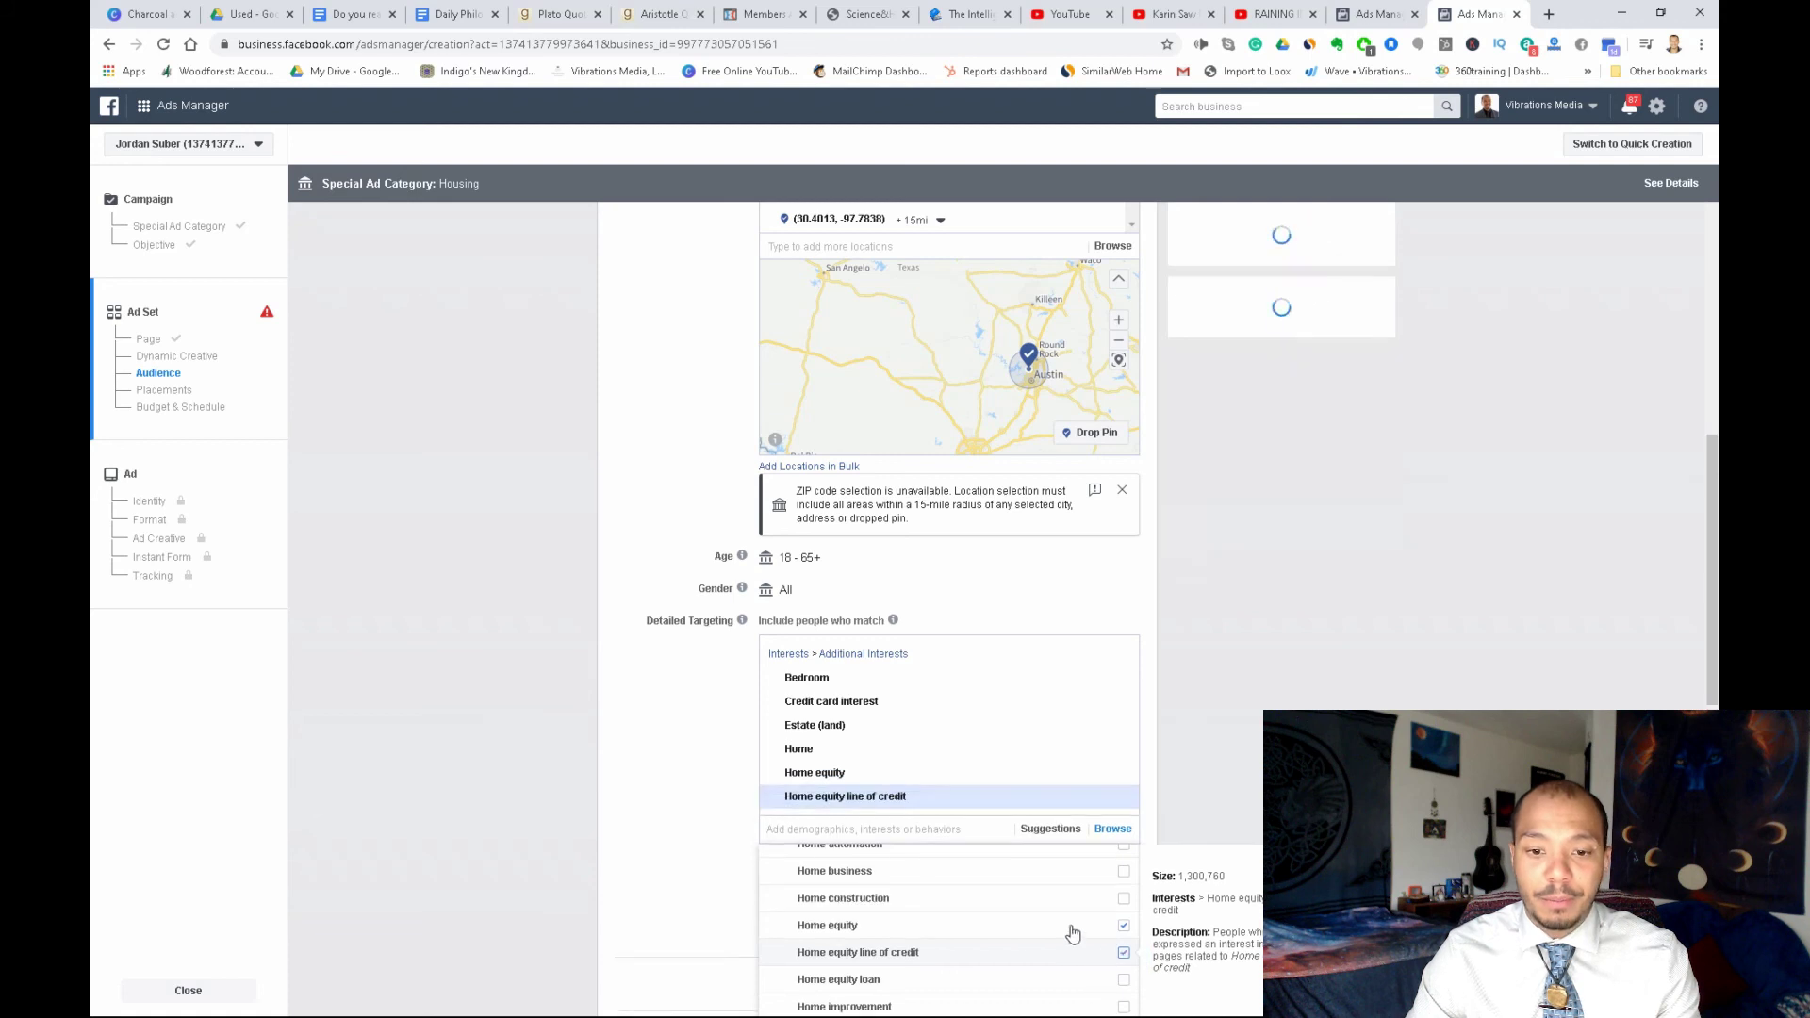
pyautogui.scroll(-3, 985, 804)
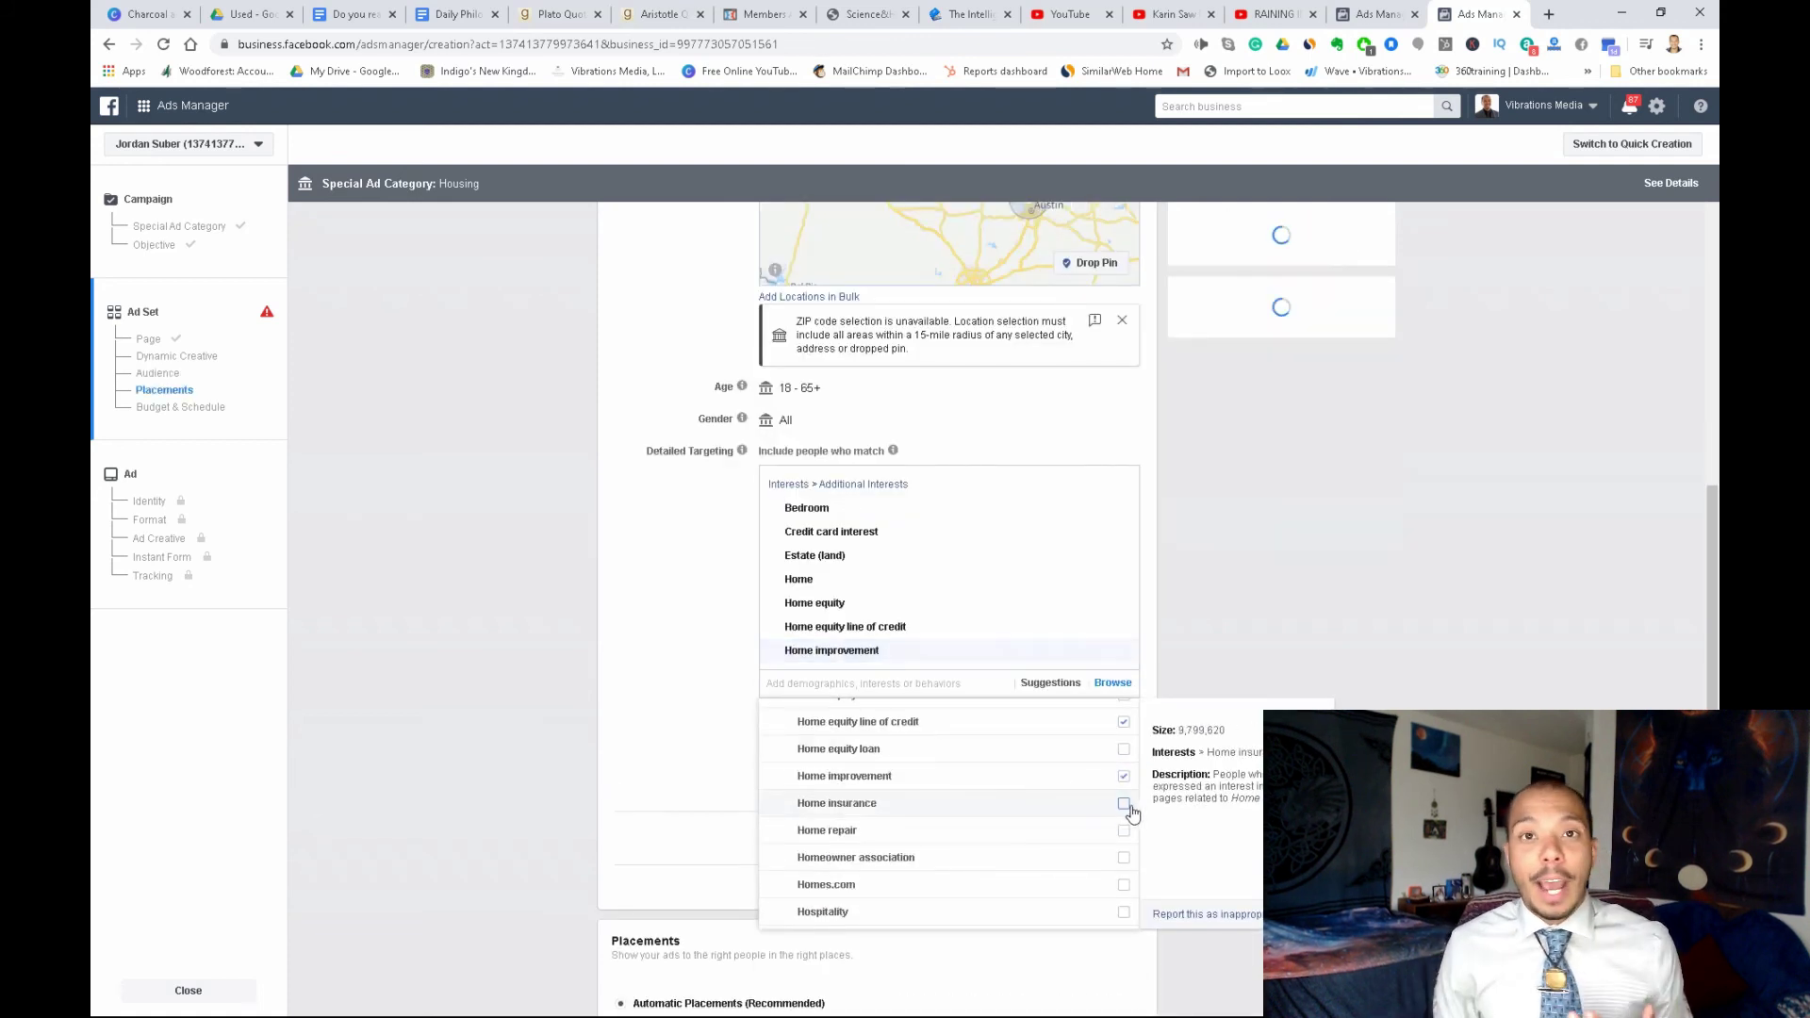
pyautogui.click(1123, 831)
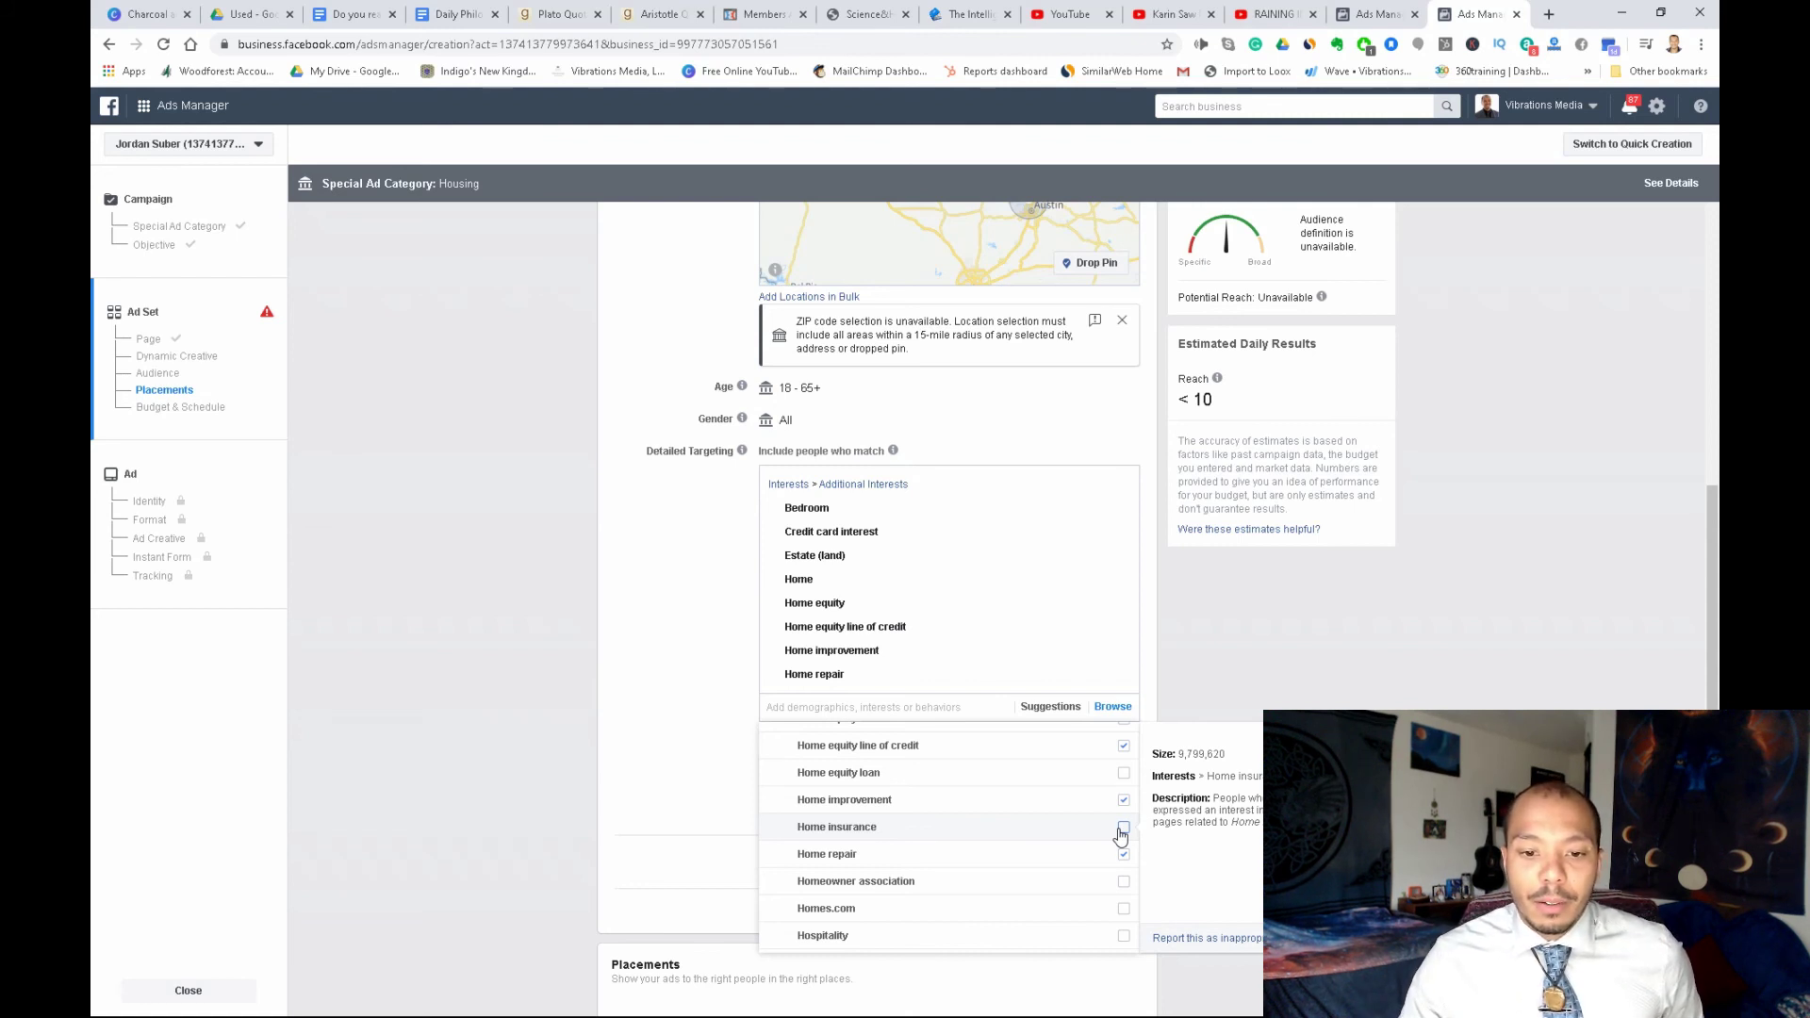
# Add the interests Homes.com, House, House Hunting and Housing.com to the detailed targeting
pyautogui.scroll(-2, 971, 837)
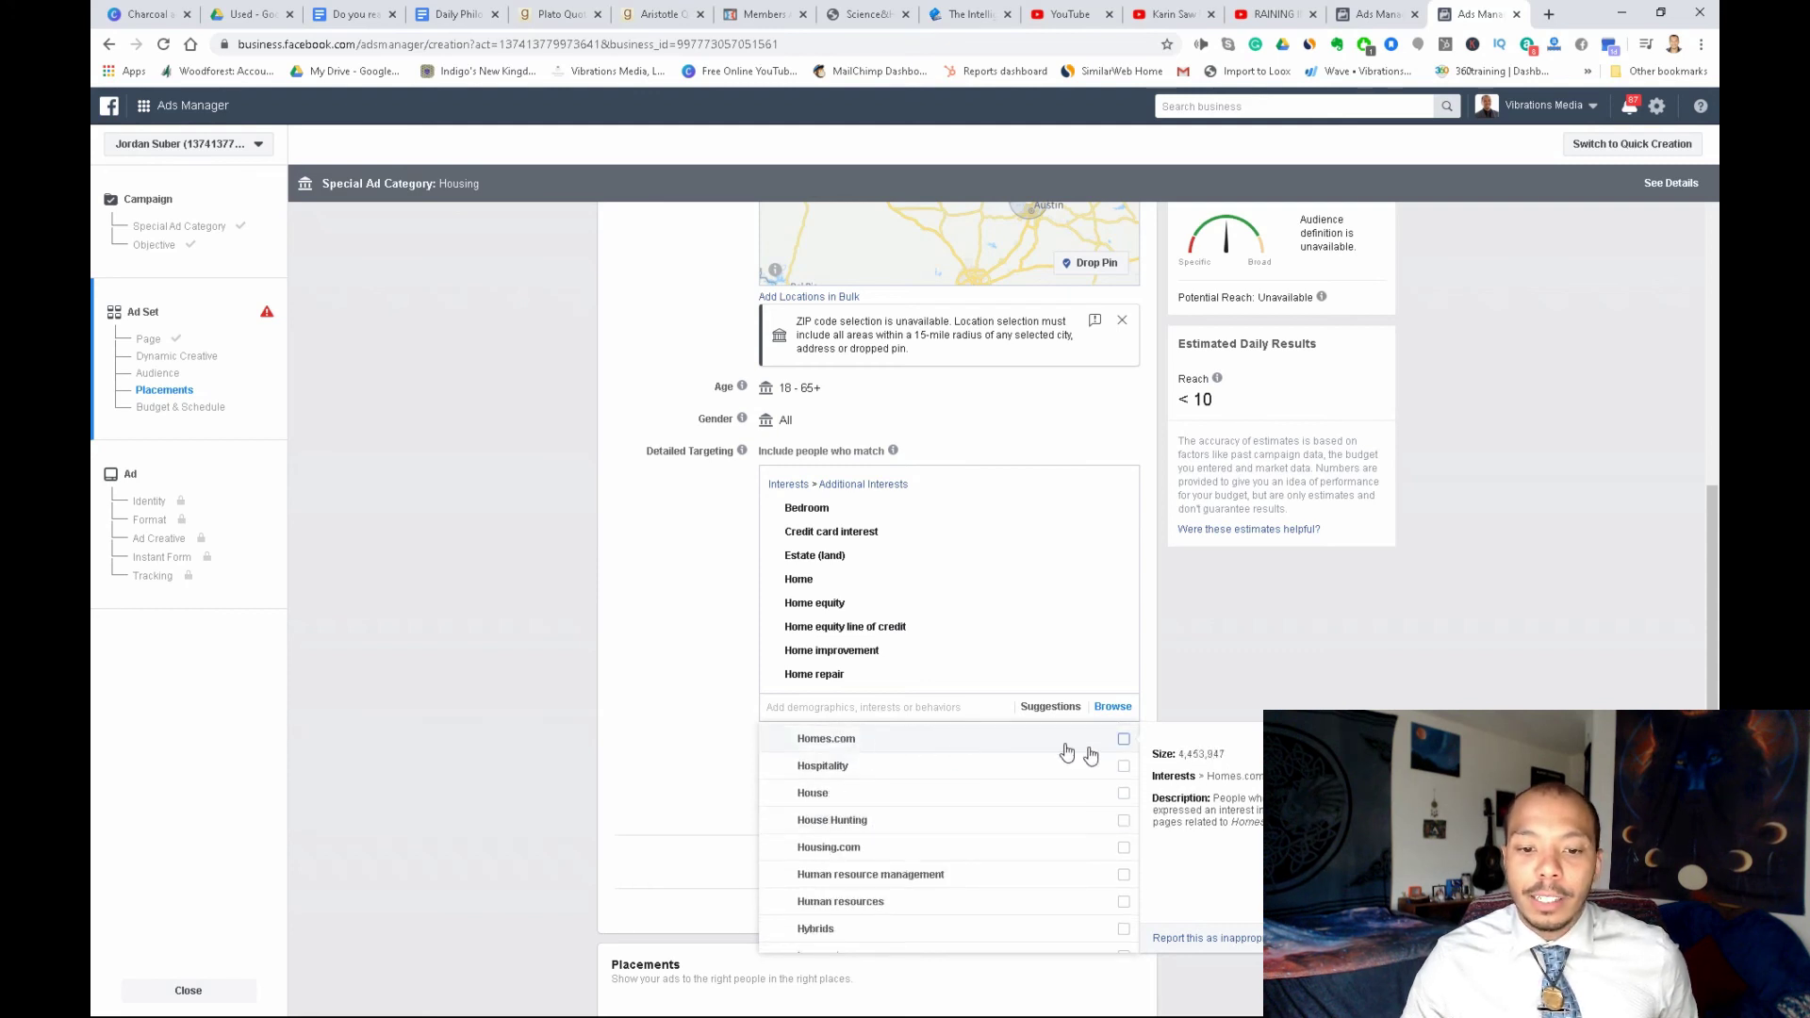
pyautogui.click(1123, 740)
pyautogui.click(1124, 803)
pyautogui.click(1123, 831)
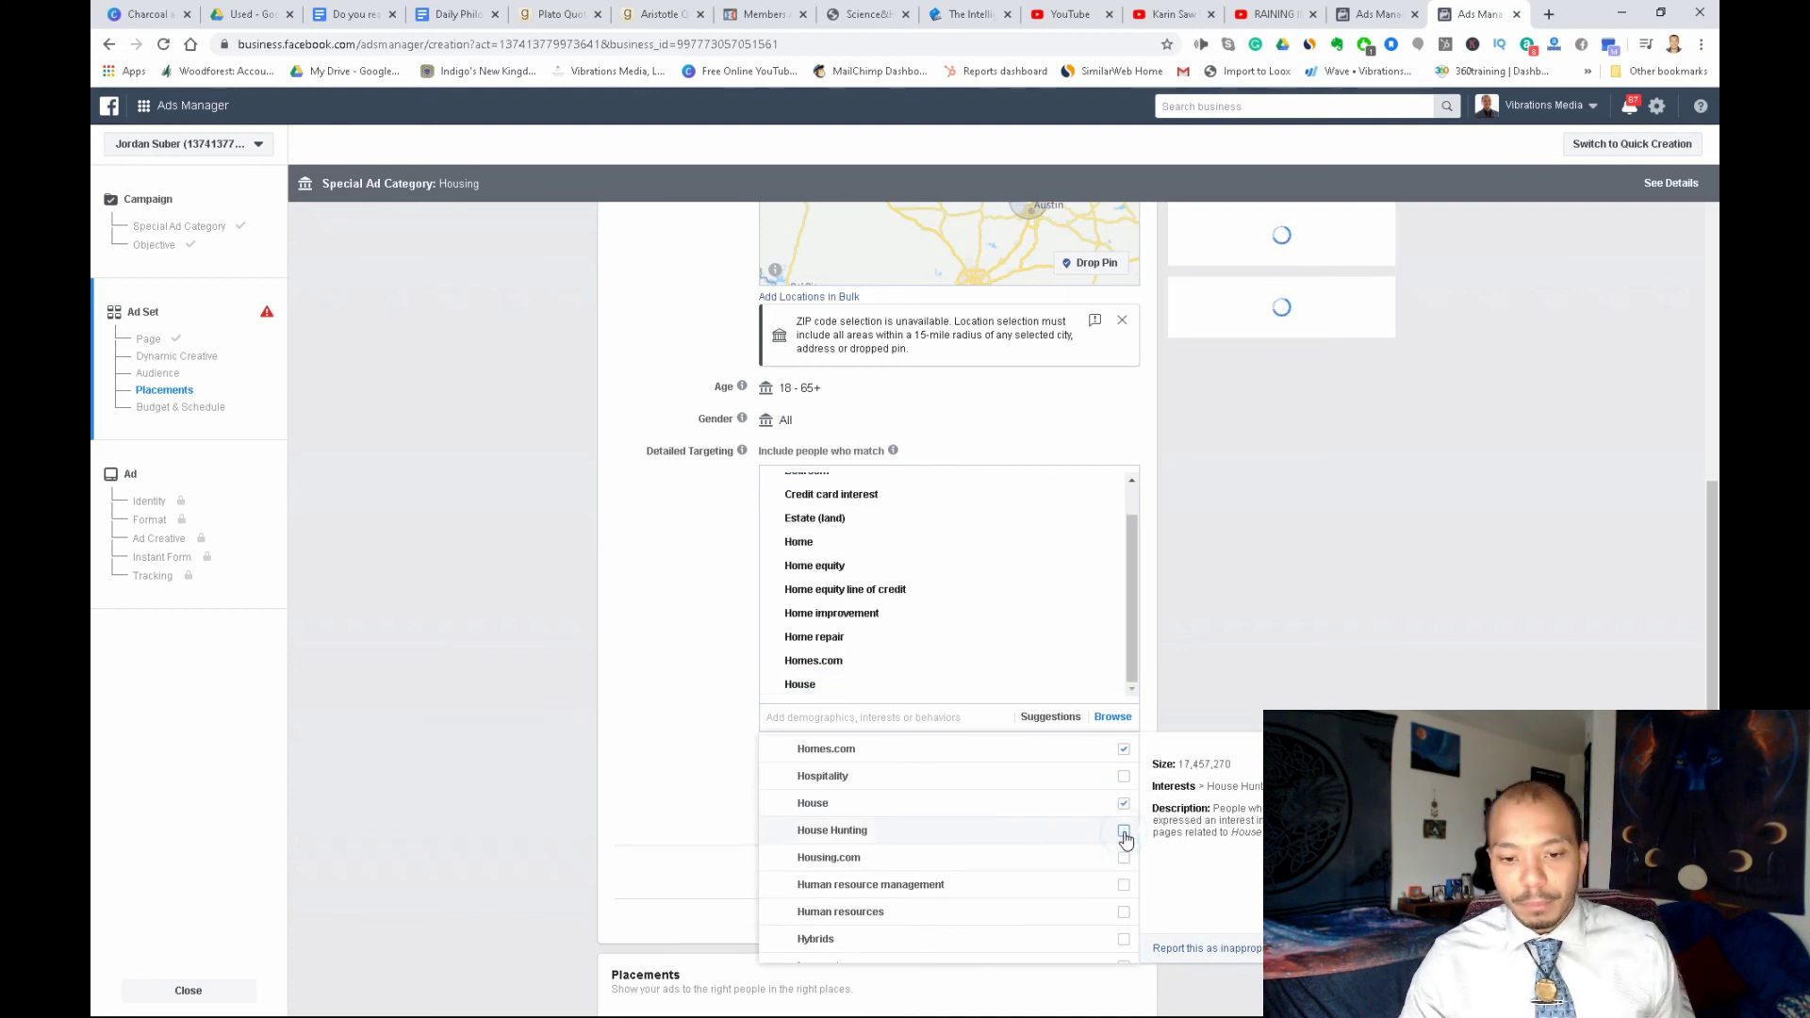
pyautogui.click(1125, 857)
# Add the Real estate investing interest to the detailed targeting
pyautogui.scroll(-10, 1047, 834)
pyautogui.scroll(-10, 1036, 836)
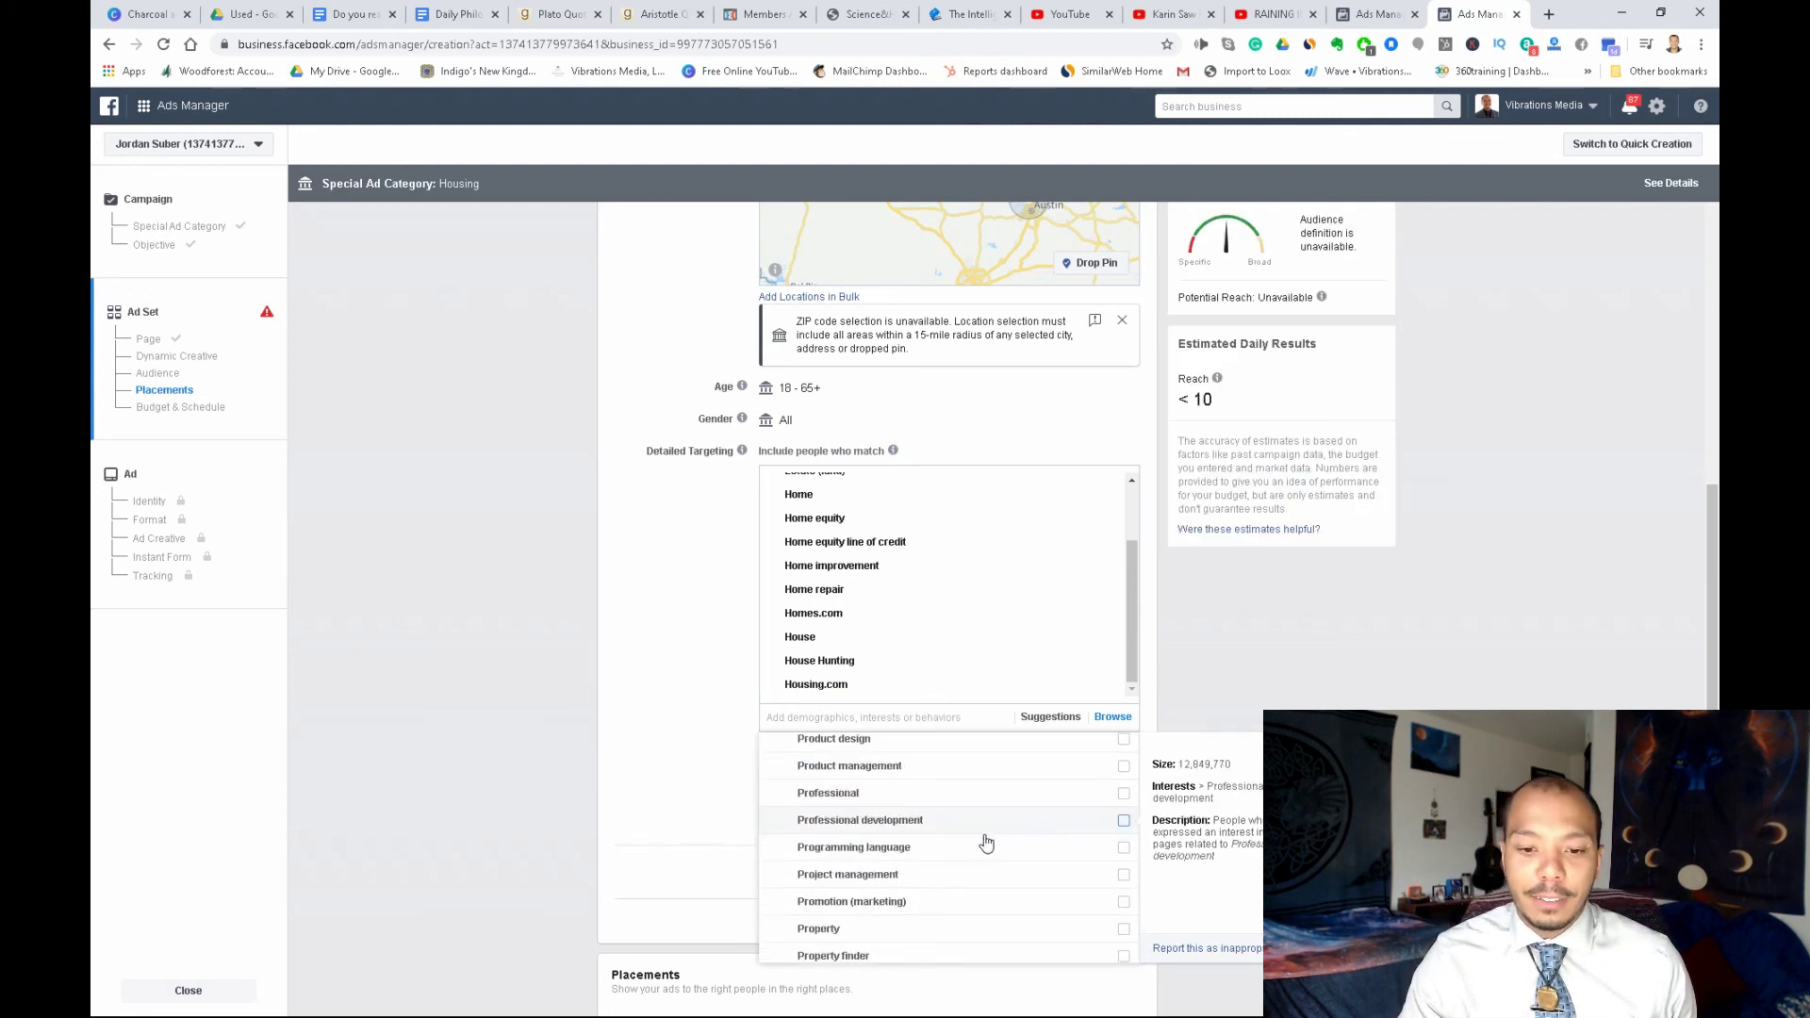
pyautogui.scroll(-6, 937, 849)
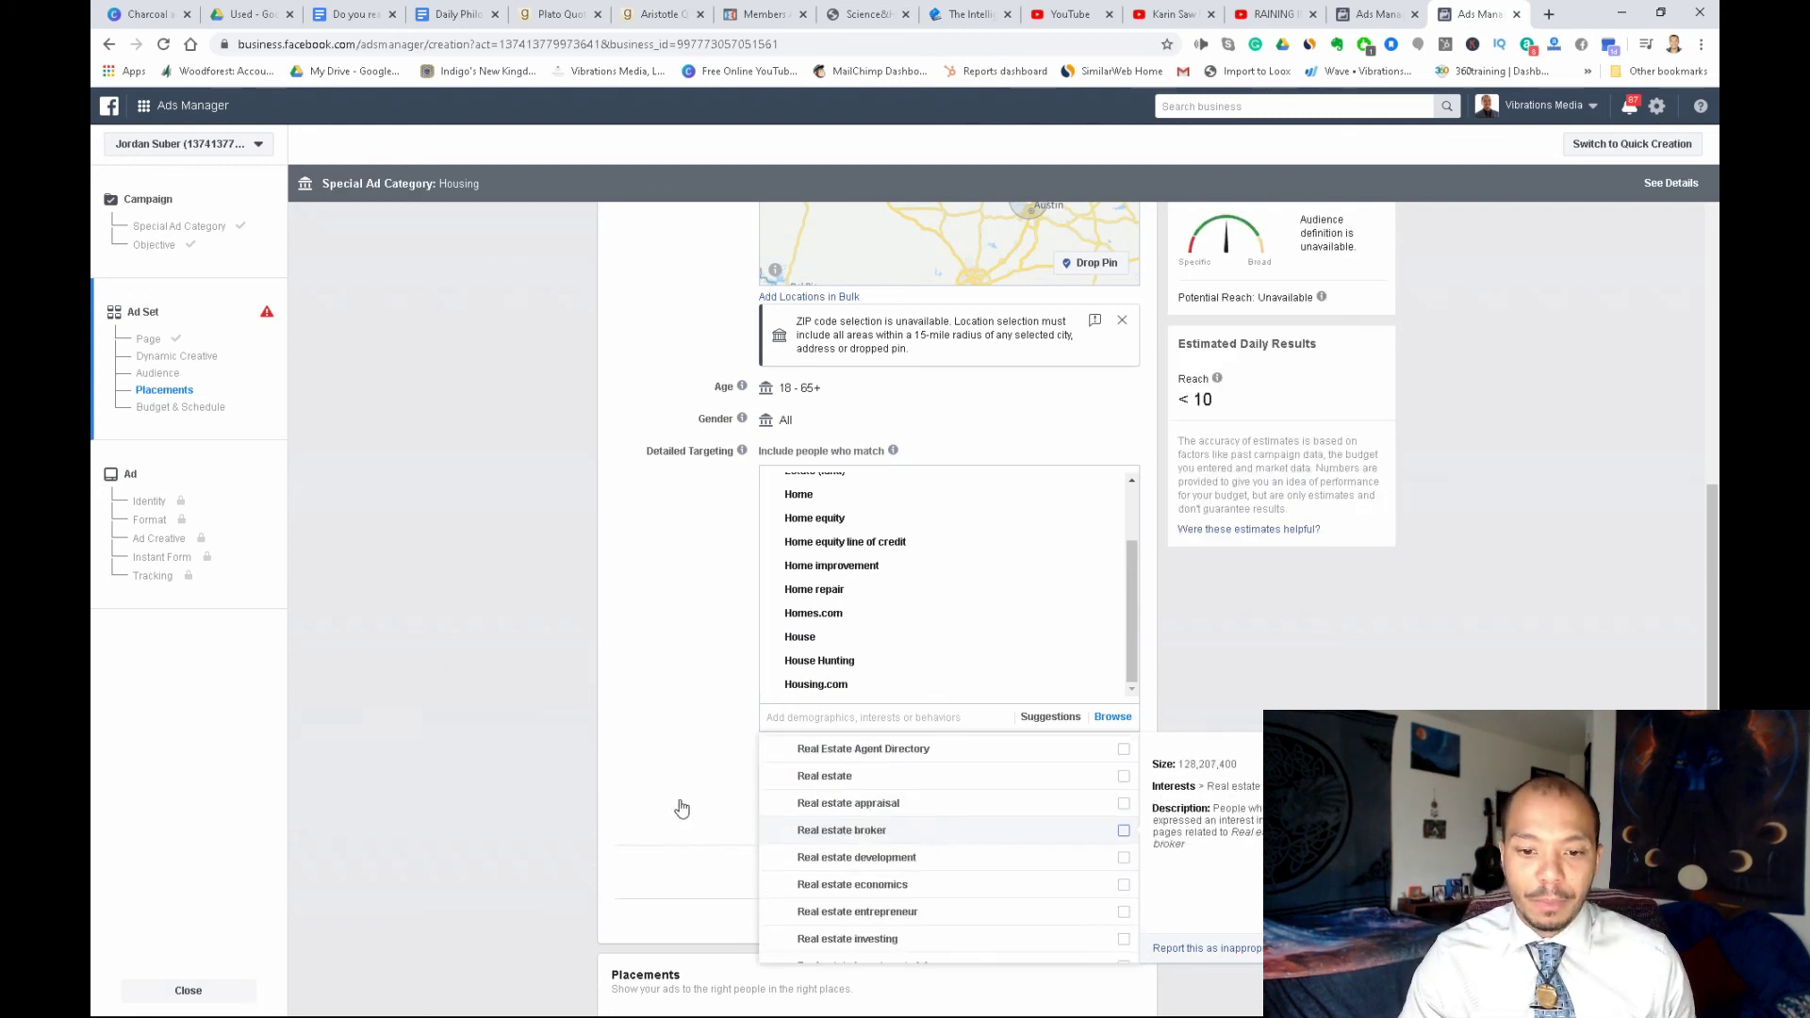
pyautogui.scroll(-1, 947, 883)
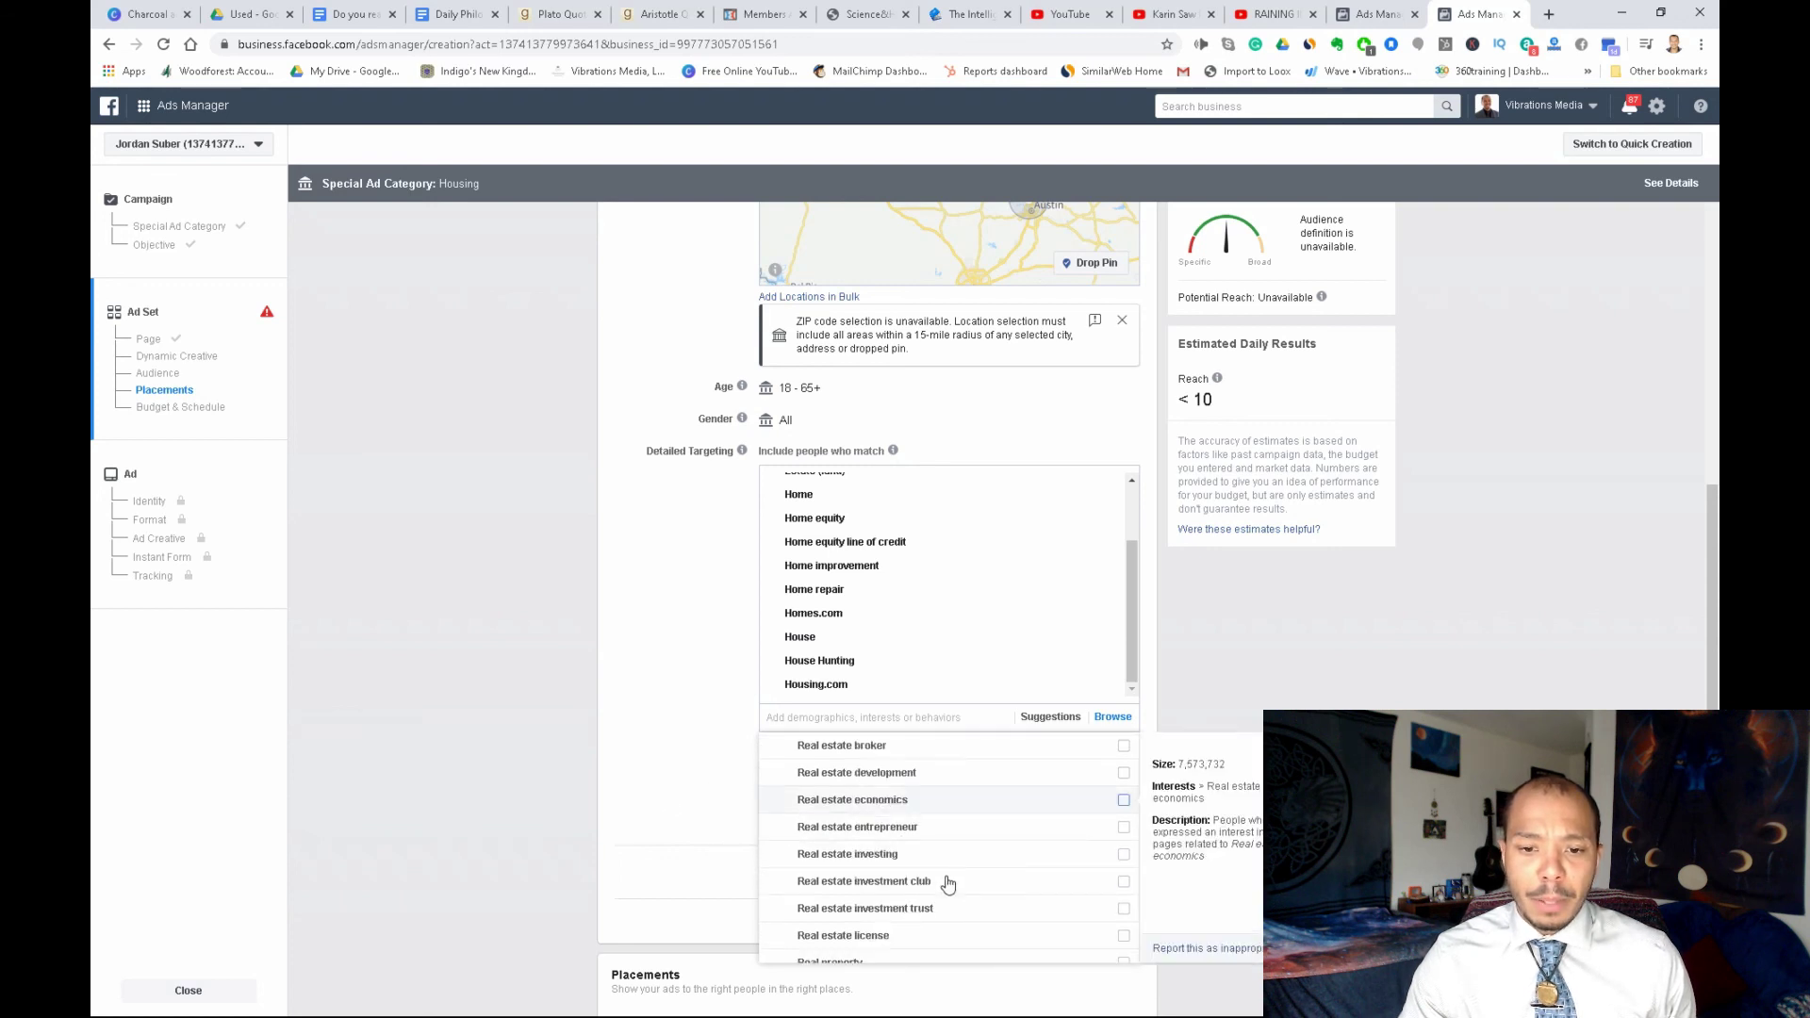
pyautogui.scroll(-3, 941, 848)
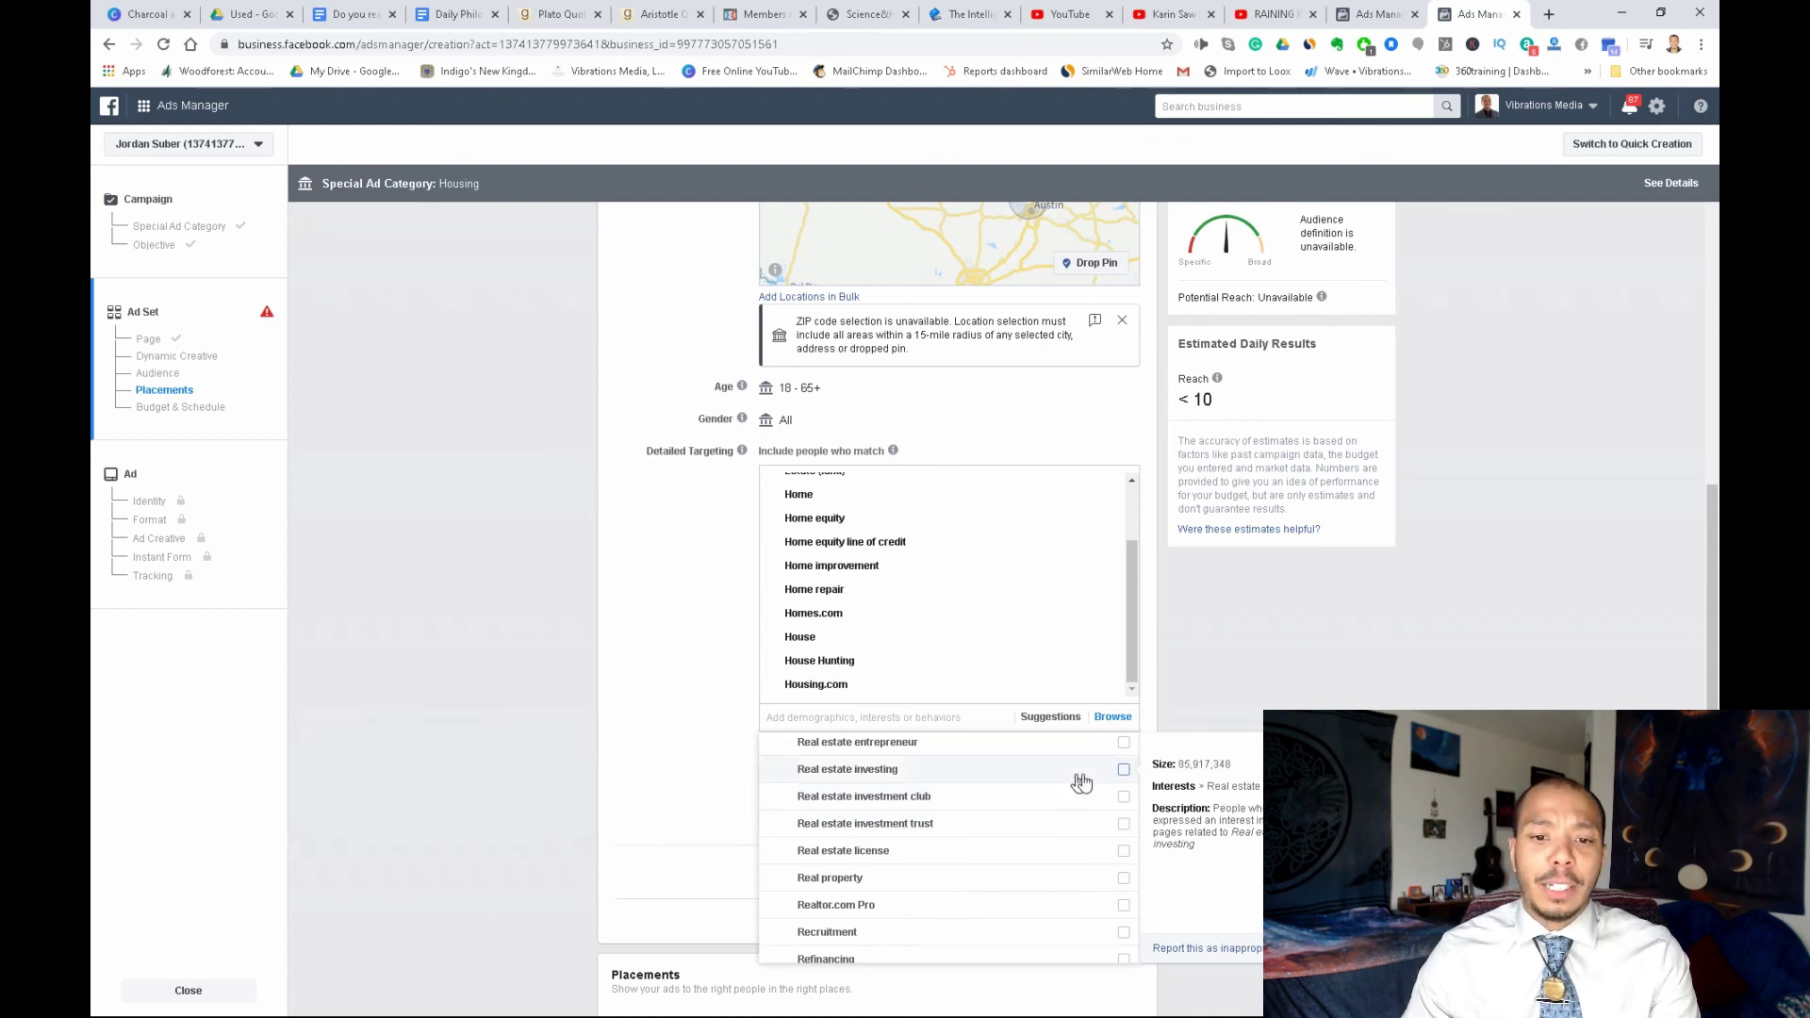
pyautogui.click(1119, 770)
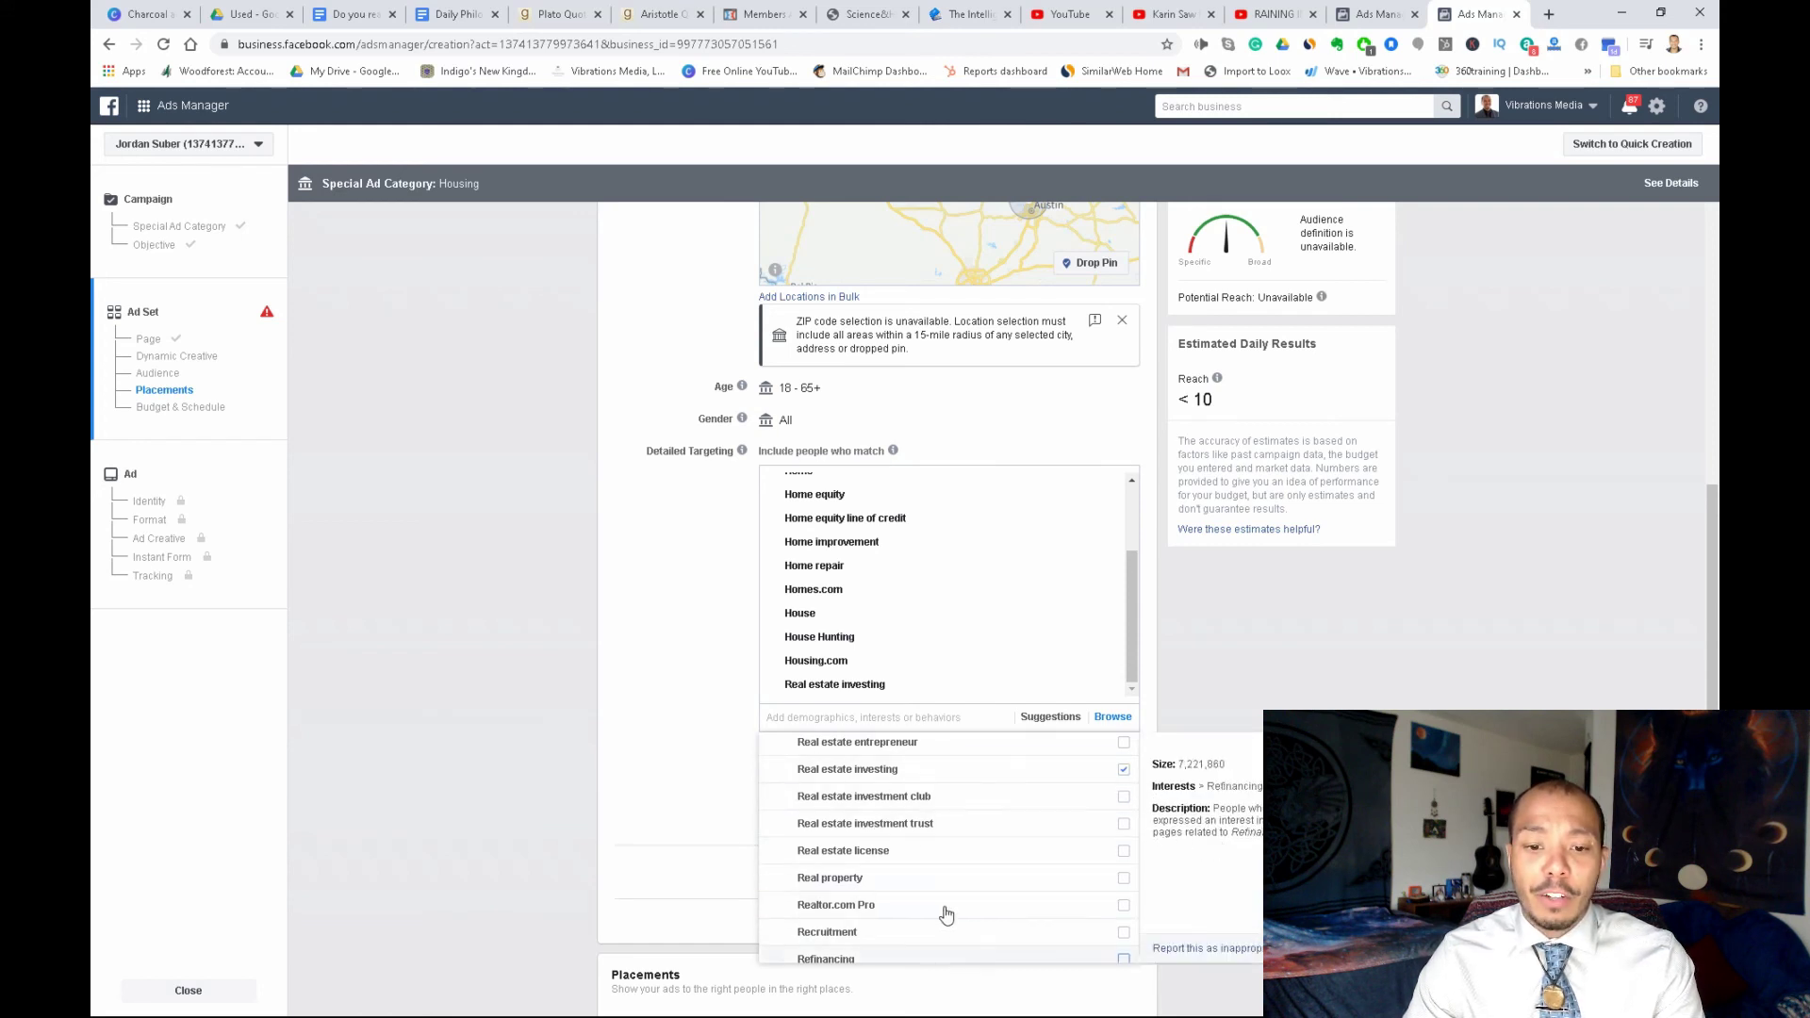
# Add the Zillow interest to the detailed targeting and close the interest list
pyautogui.scroll(-2, 940, 912)
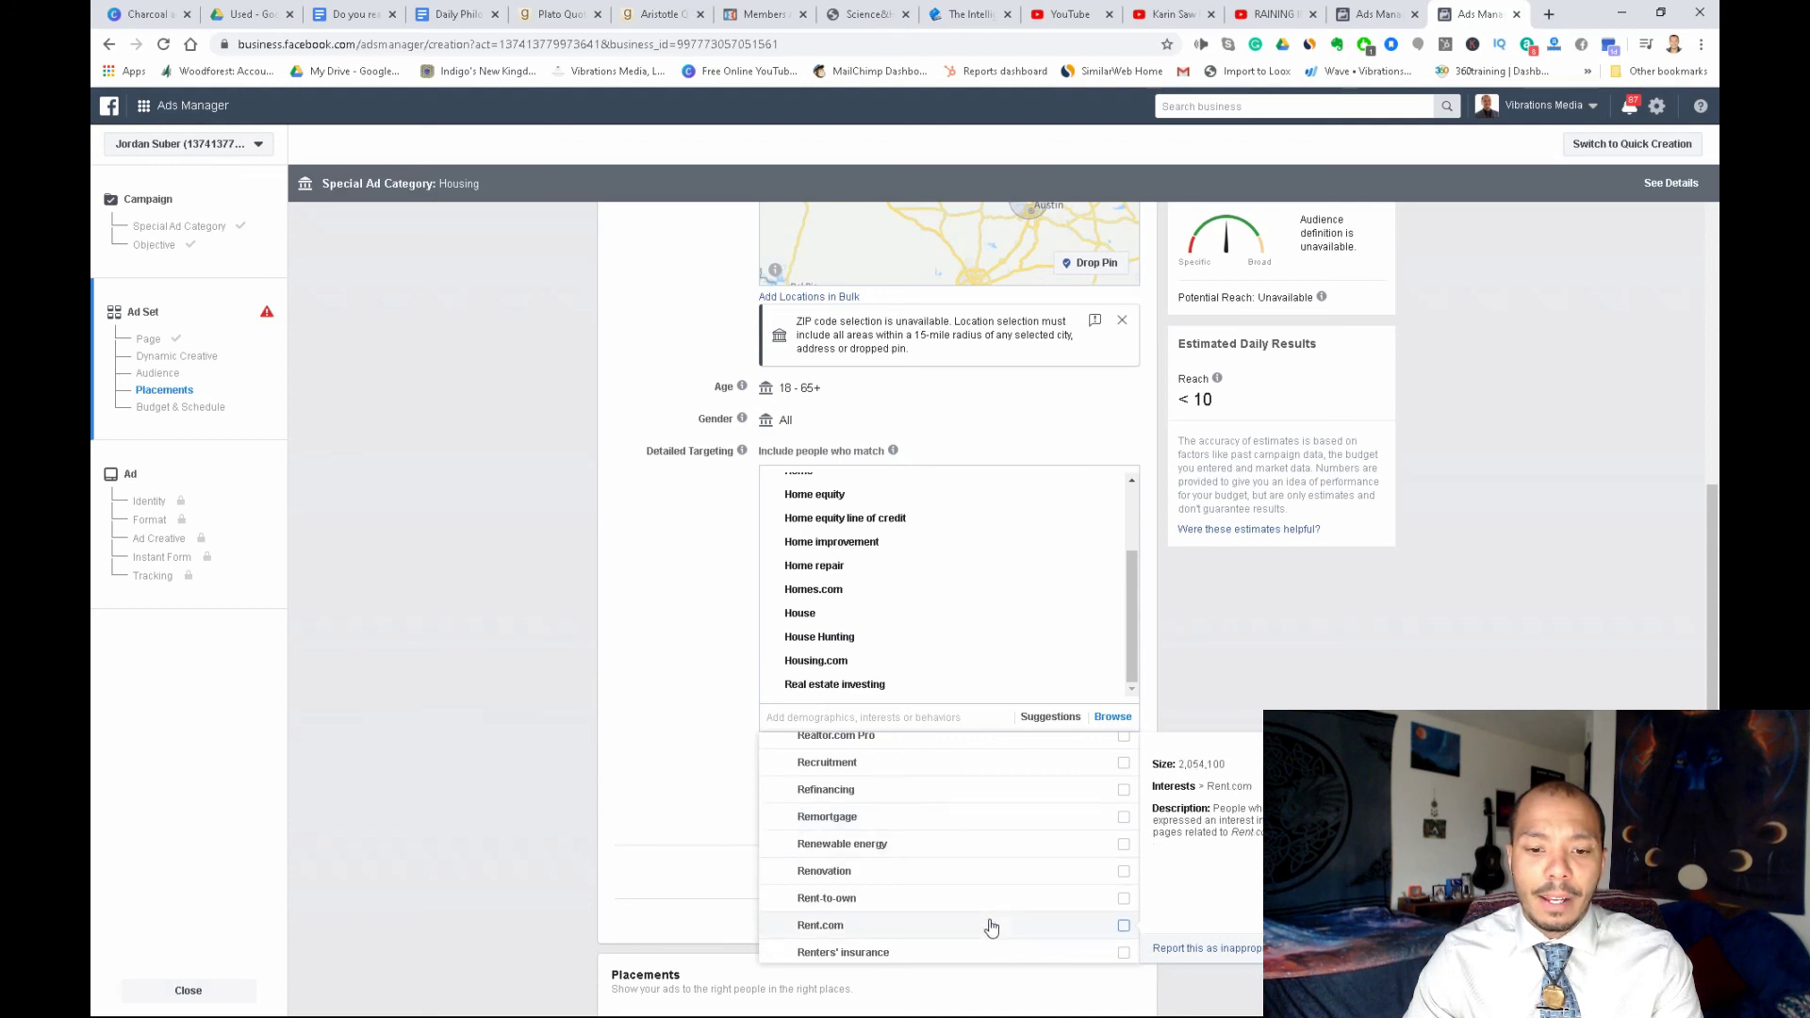
pyautogui.scroll(-8, 986, 925)
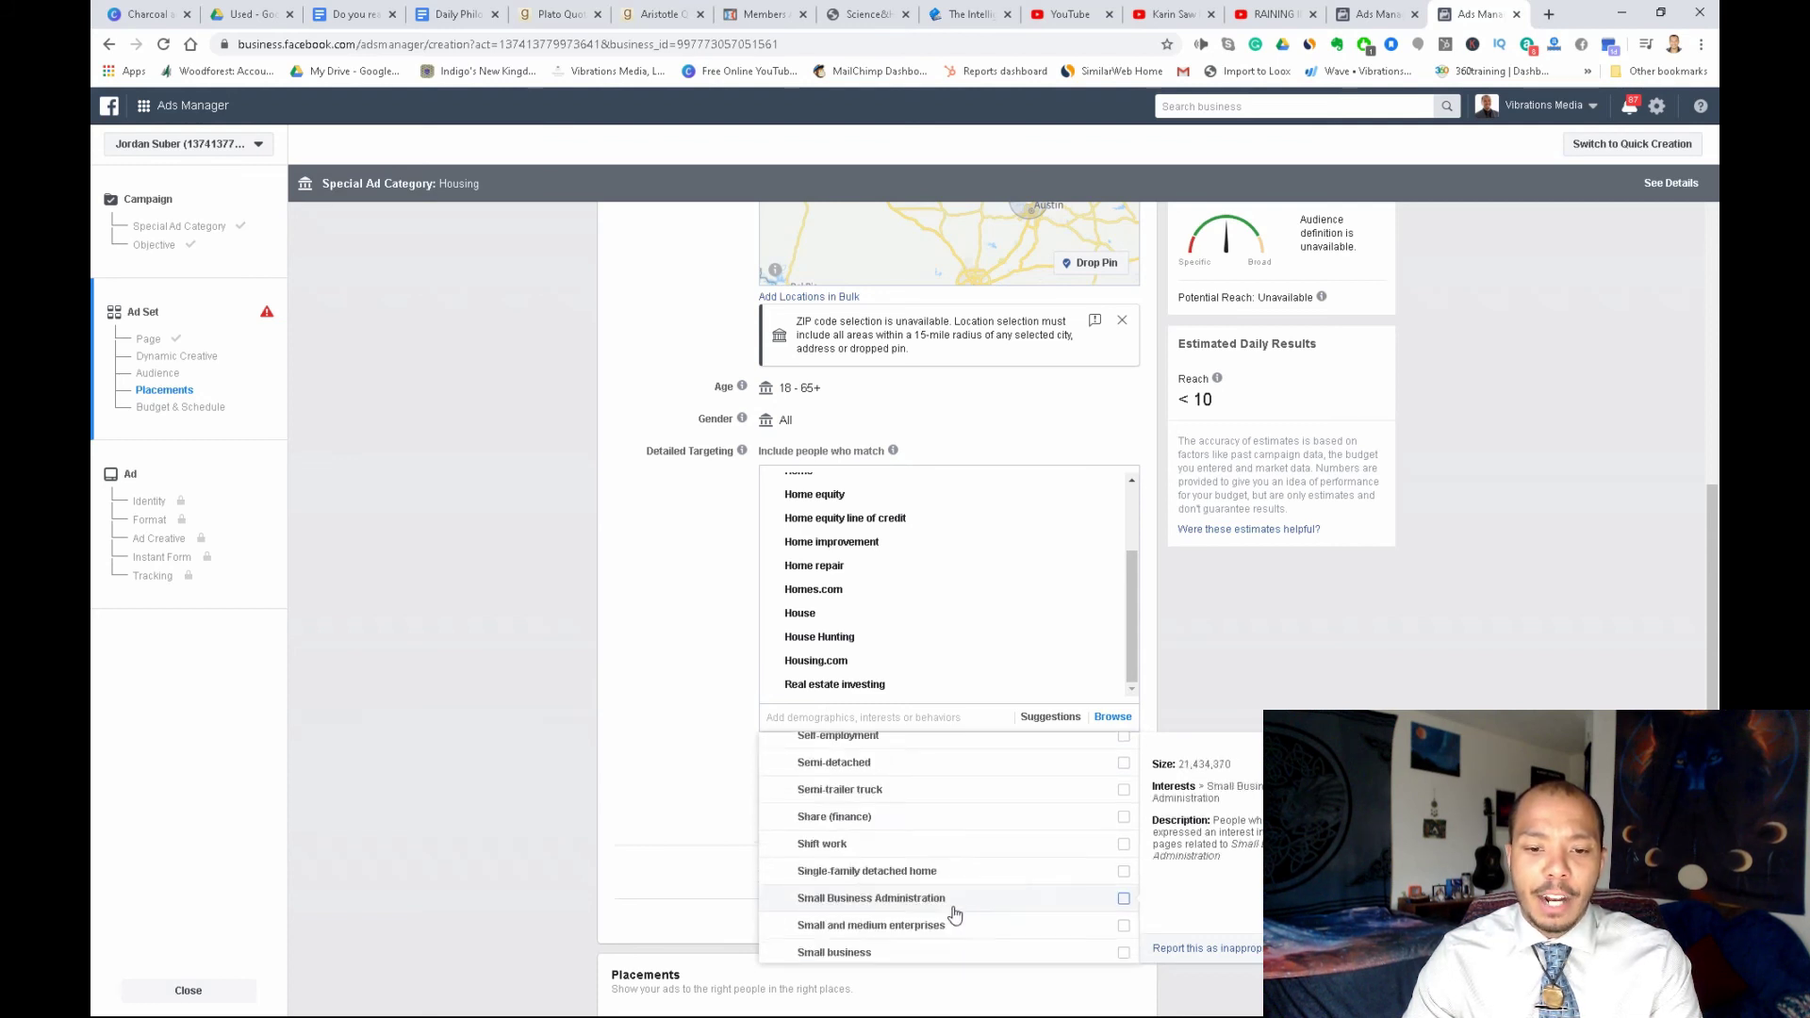
pyautogui.scroll(-5, 939, 897)
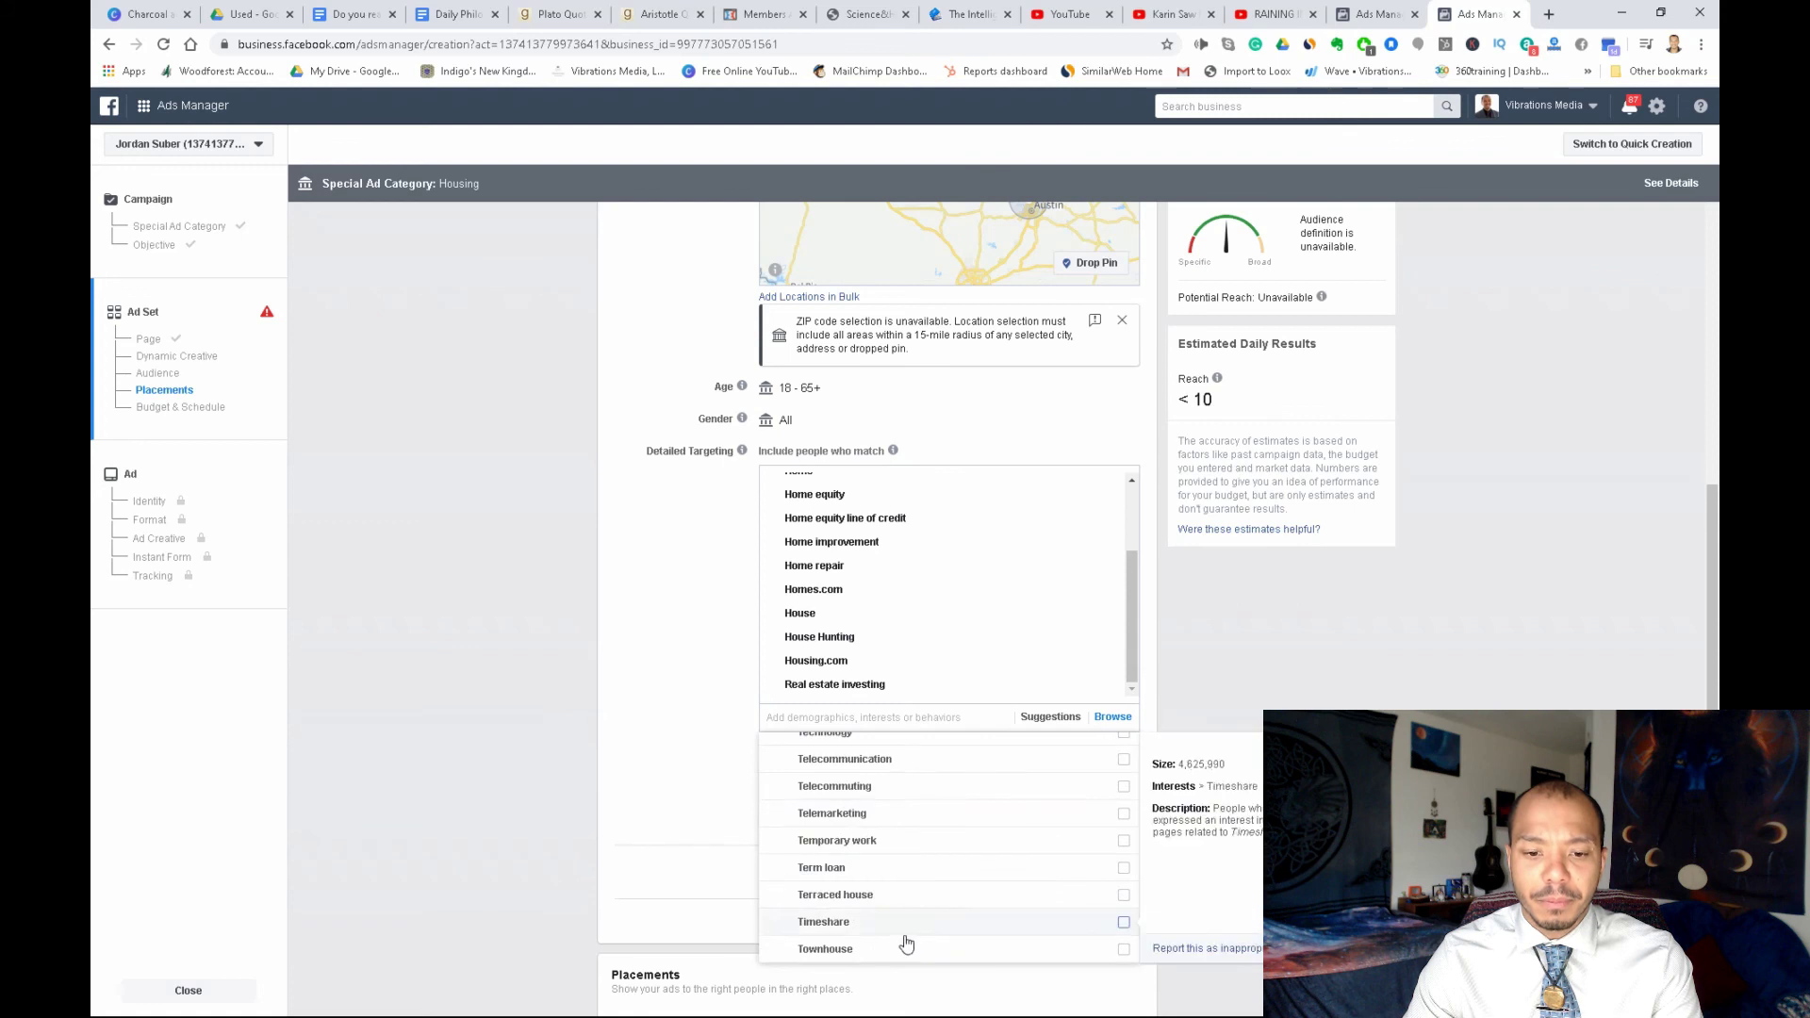
pyautogui.scroll(-3, 859, 873)
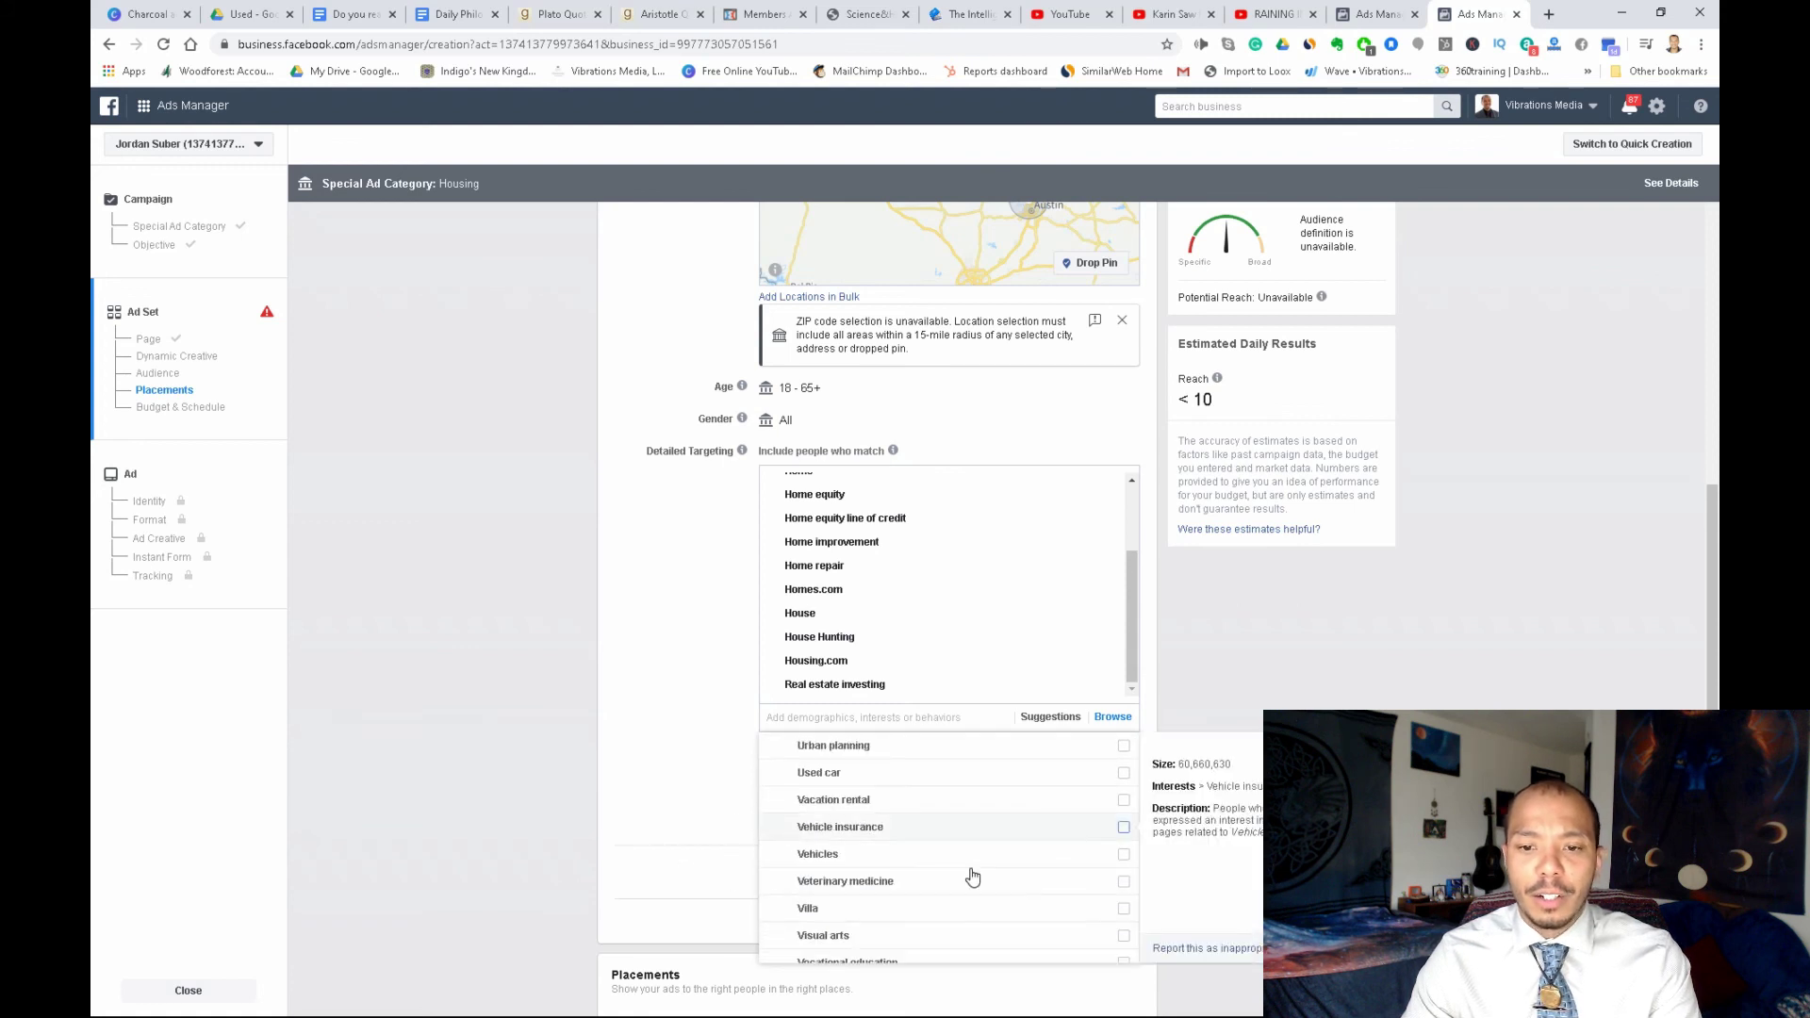
pyautogui.scroll(-3, 968, 876)
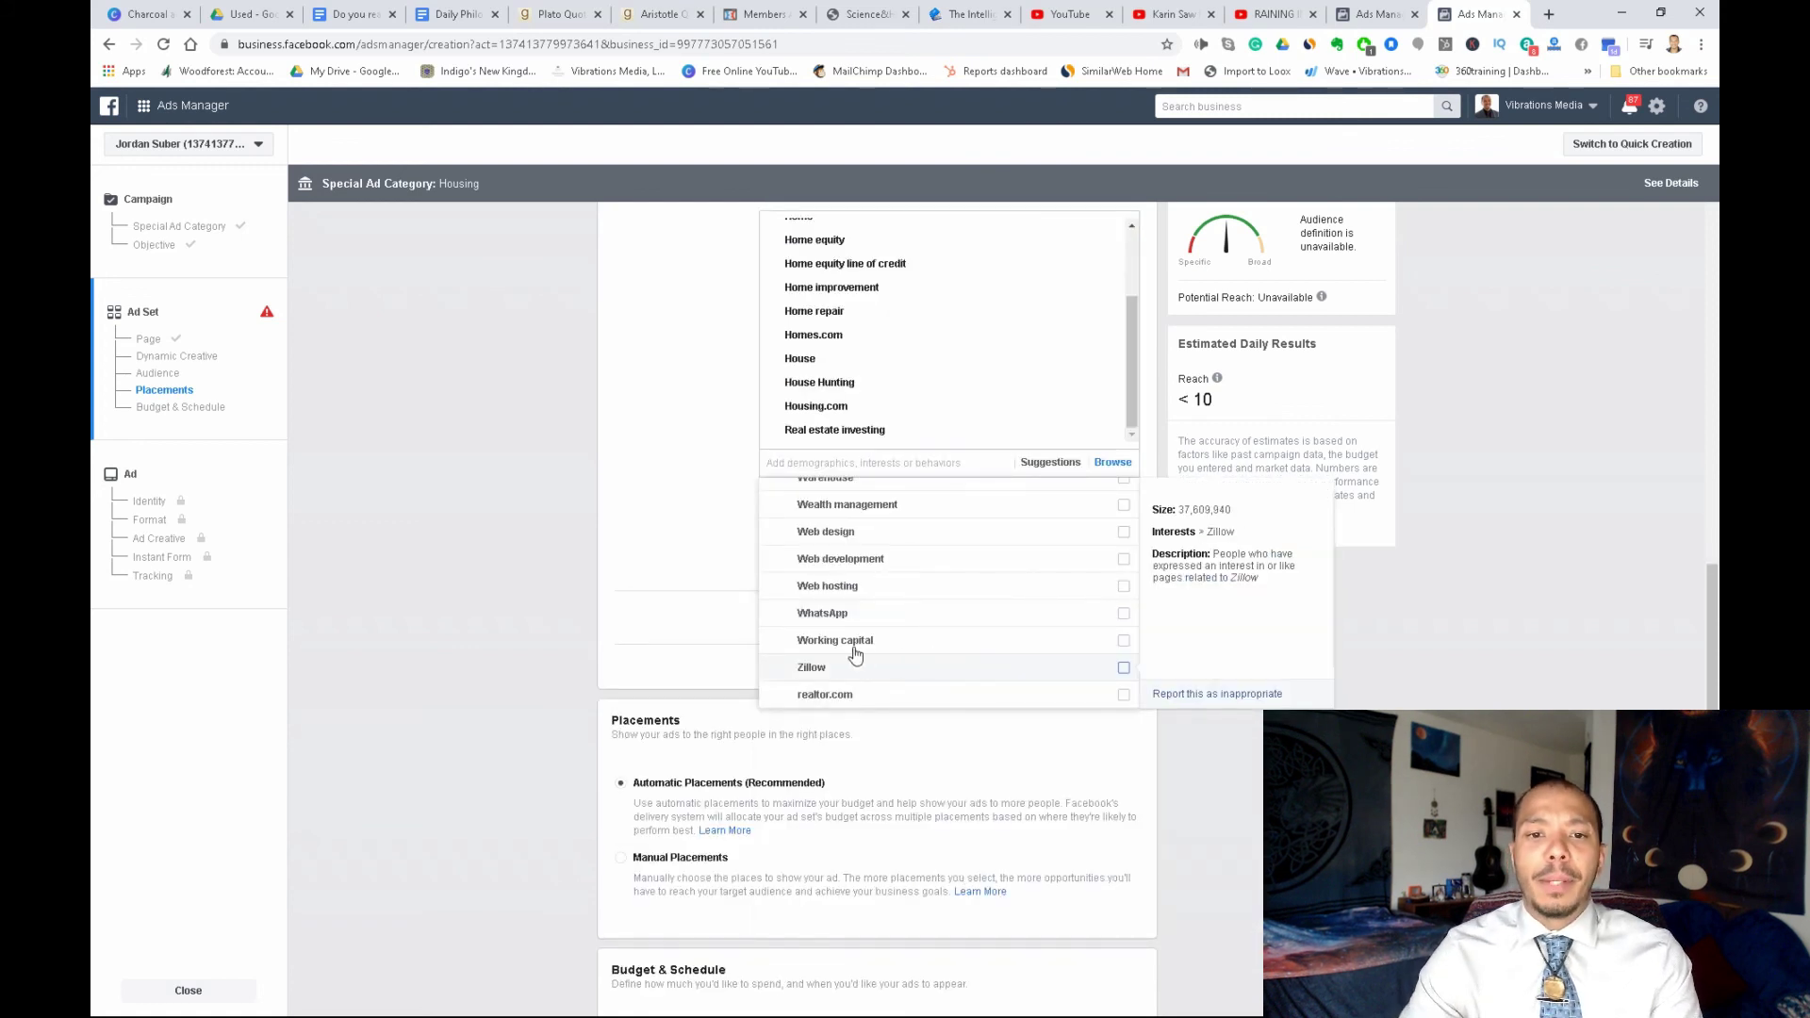
pyautogui.click(1123, 667)
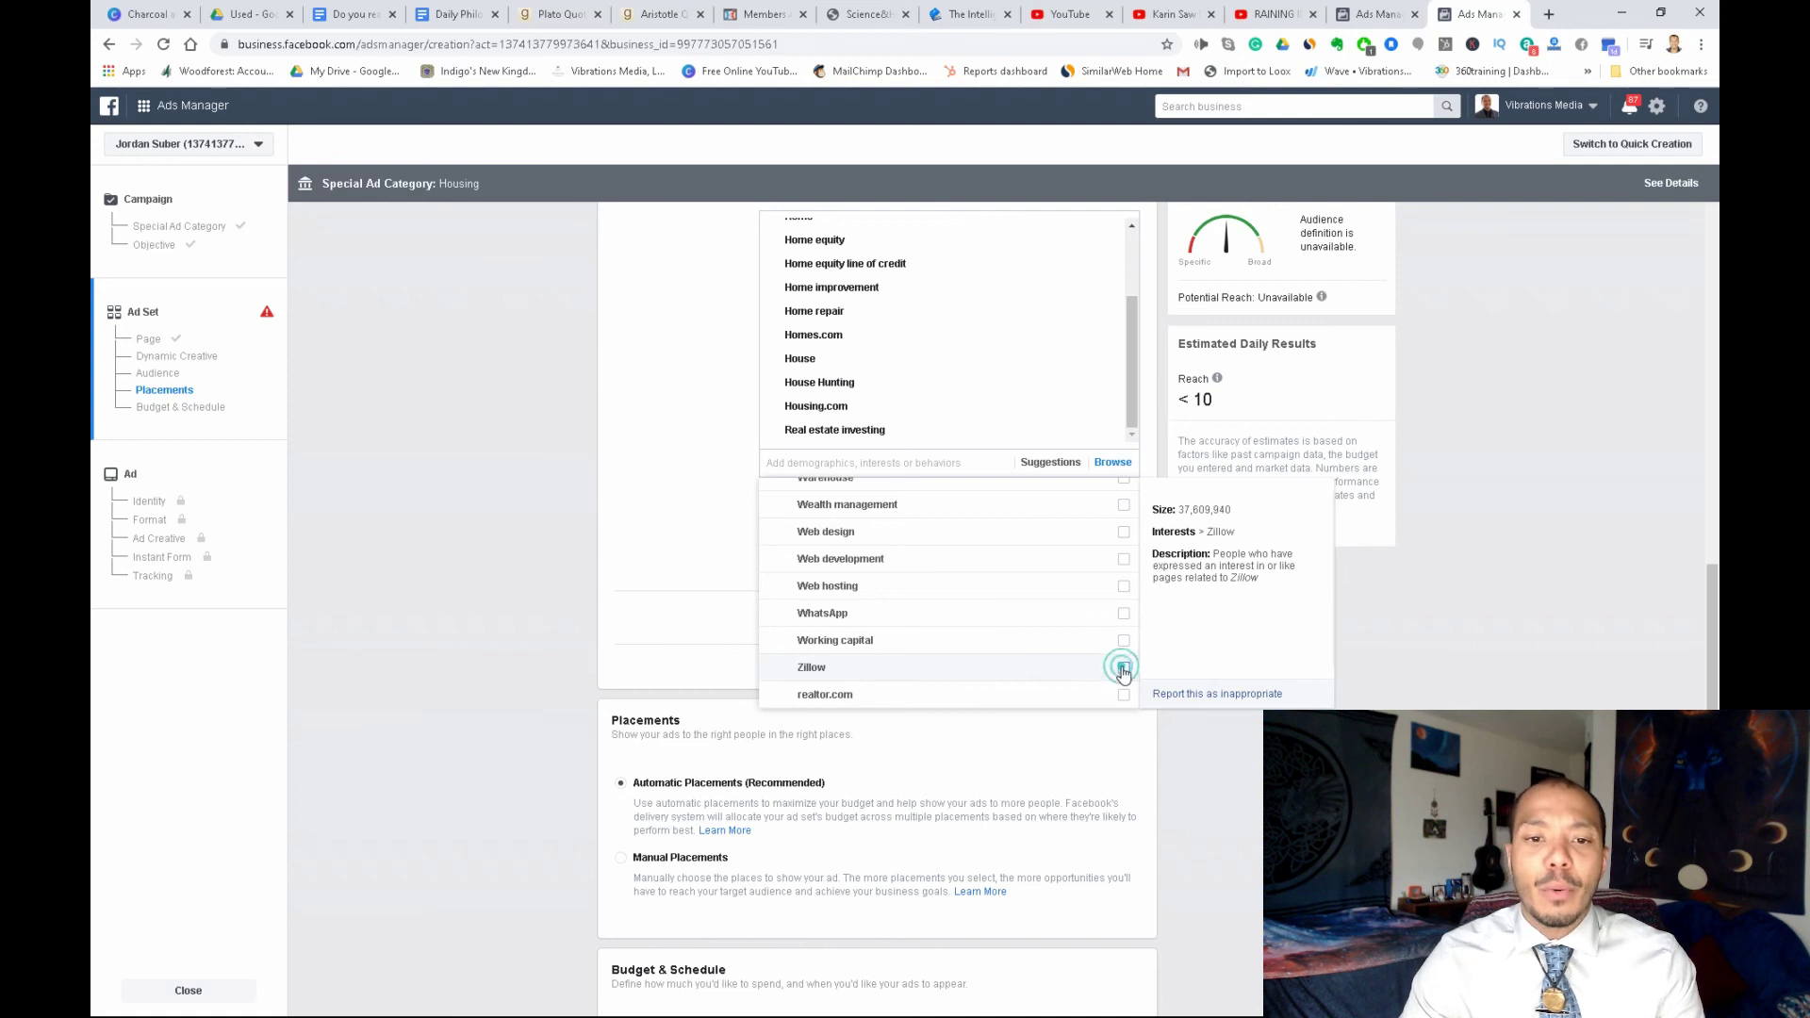
pyautogui.click(638, 576)
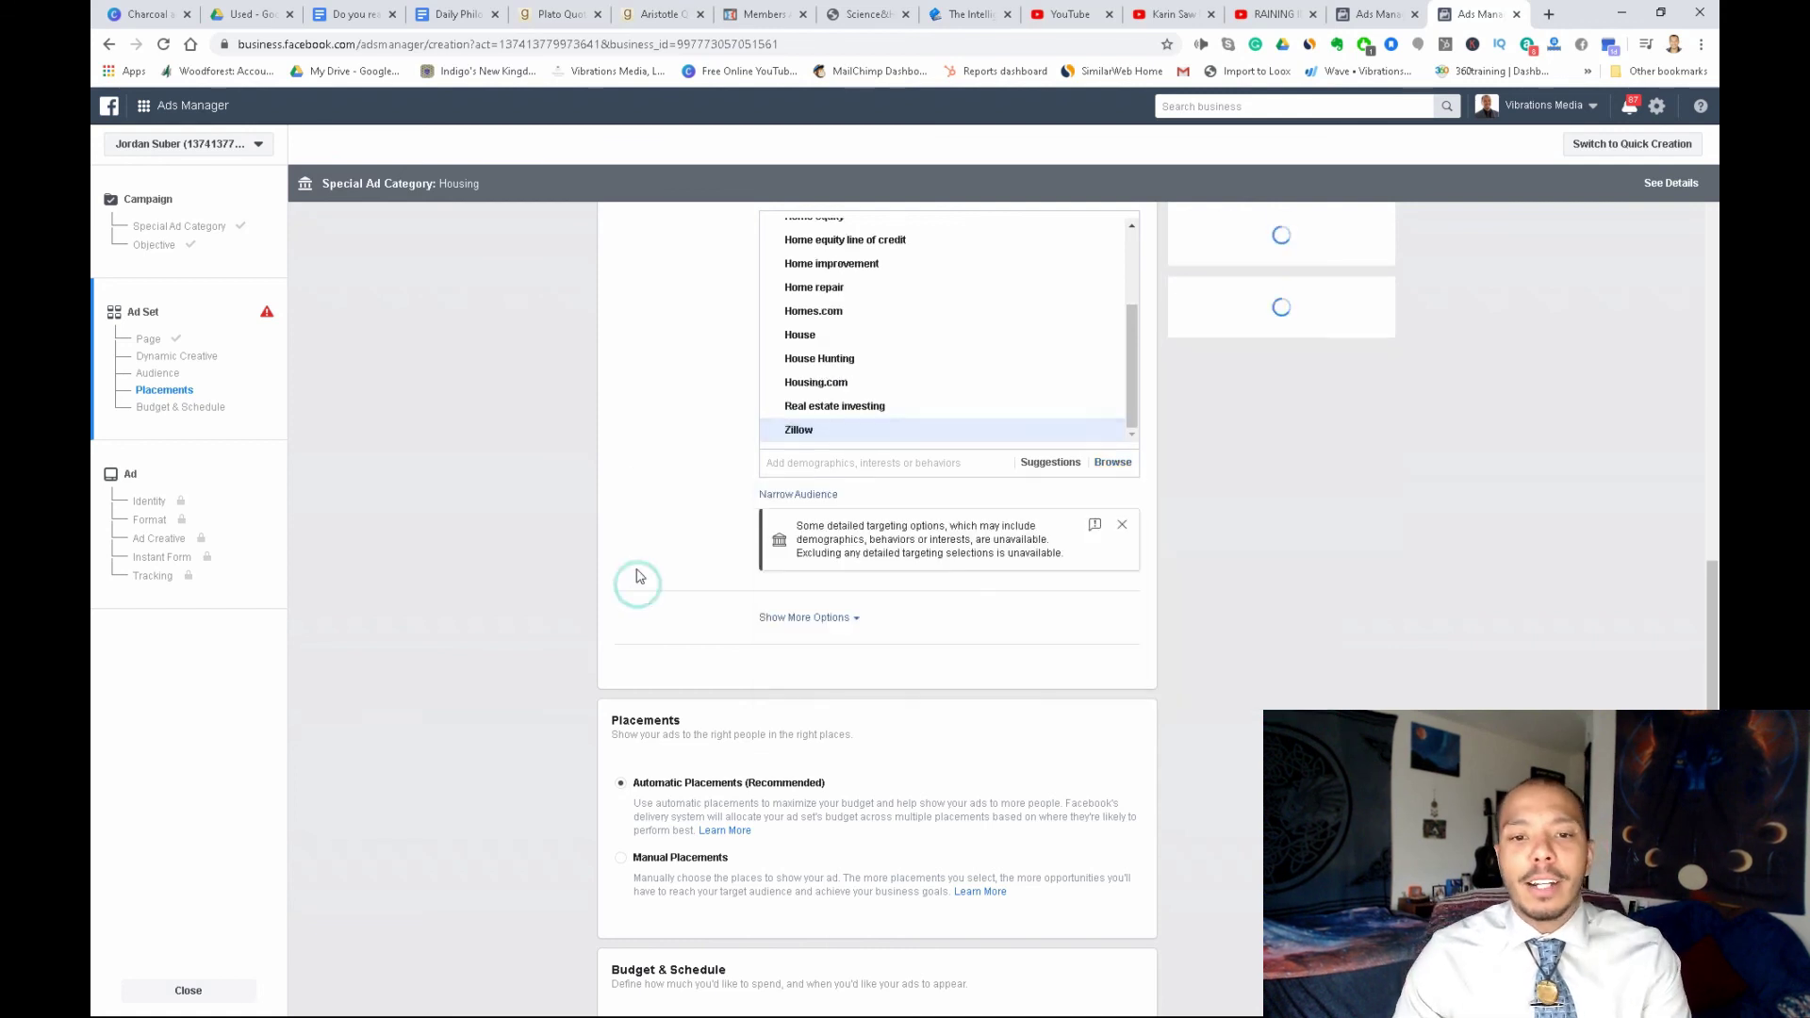
# Narrow the audience so that people must also match the House Hunting interest
pyautogui.click(797, 494)
pyautogui.click(836, 516)
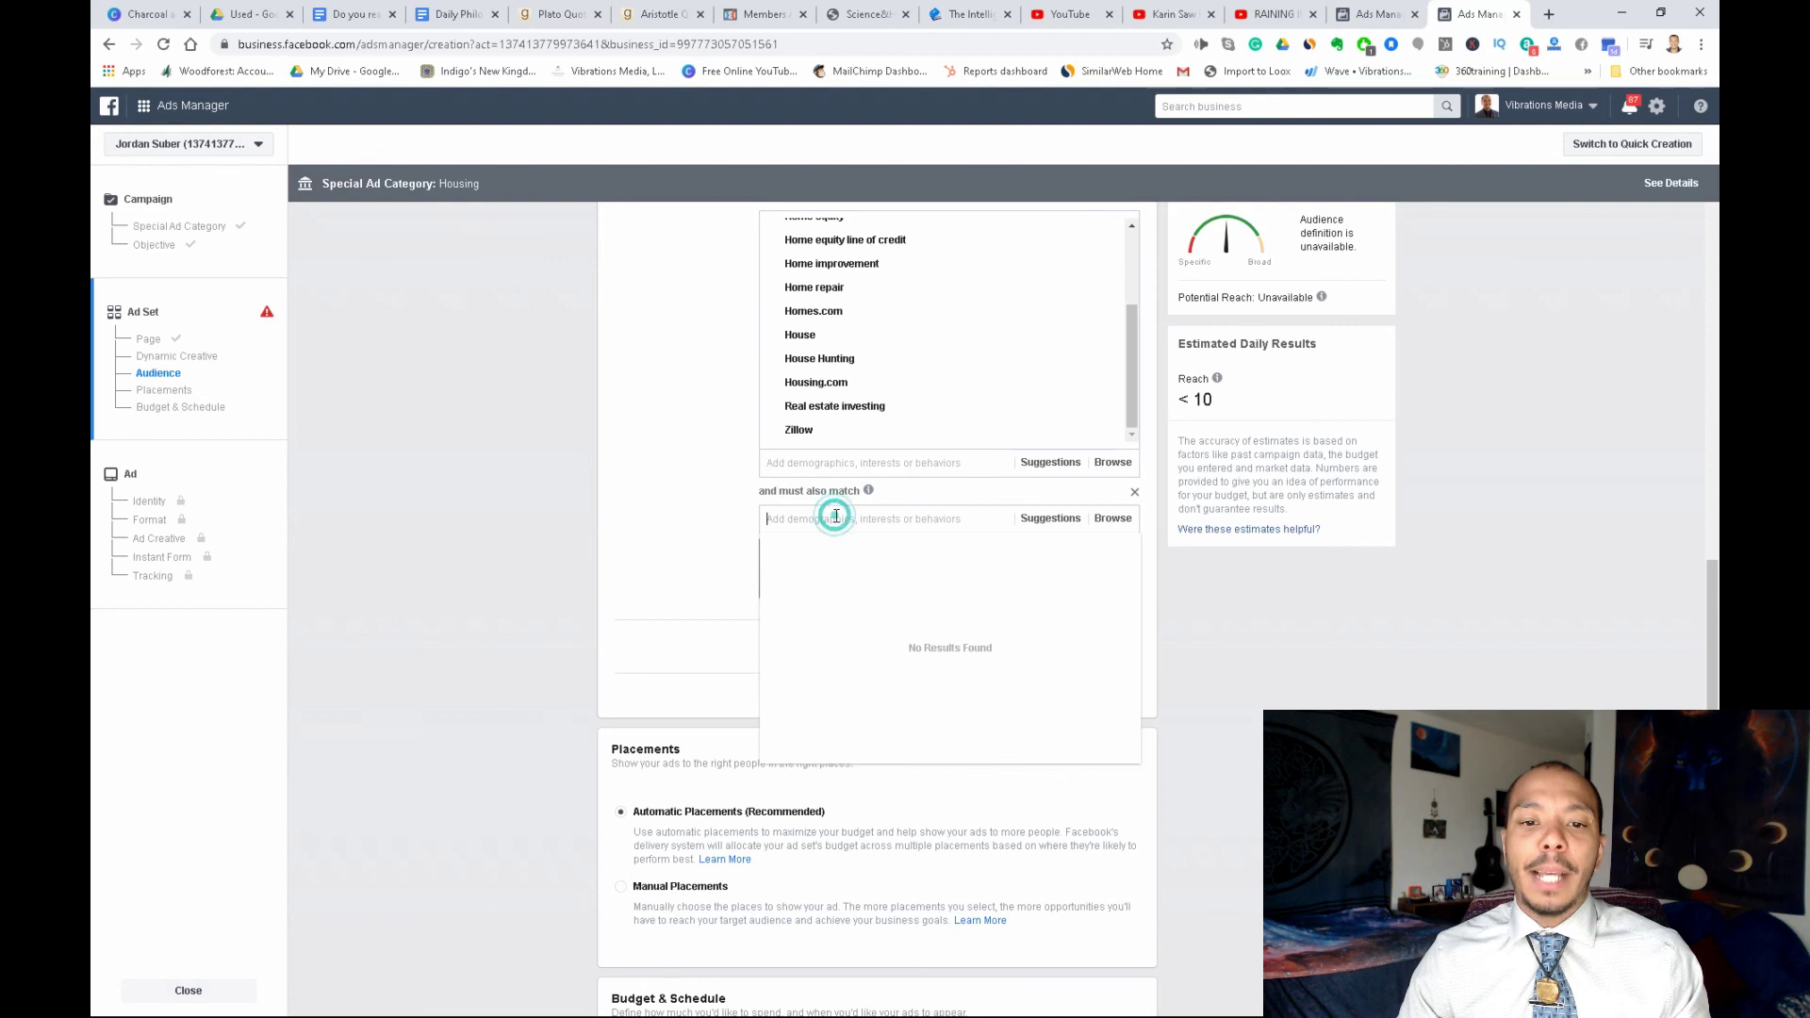
pyautogui.write('house')
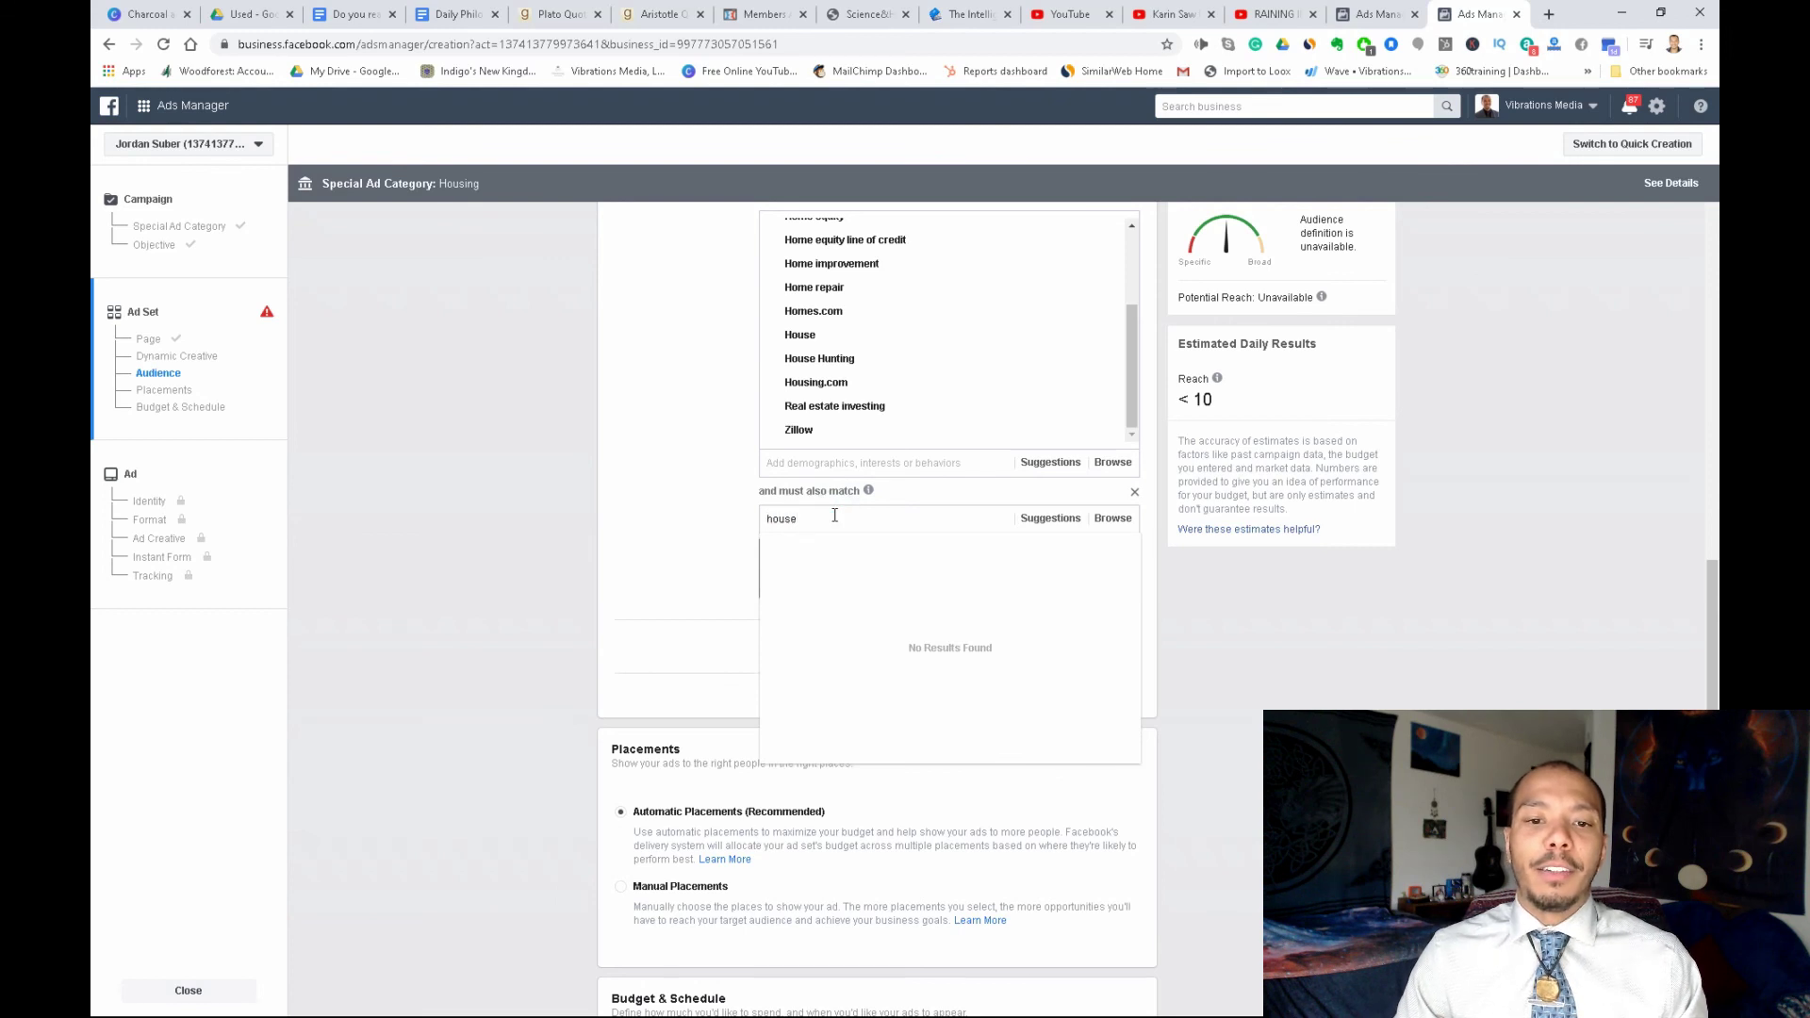
pyautogui.click(822, 604)
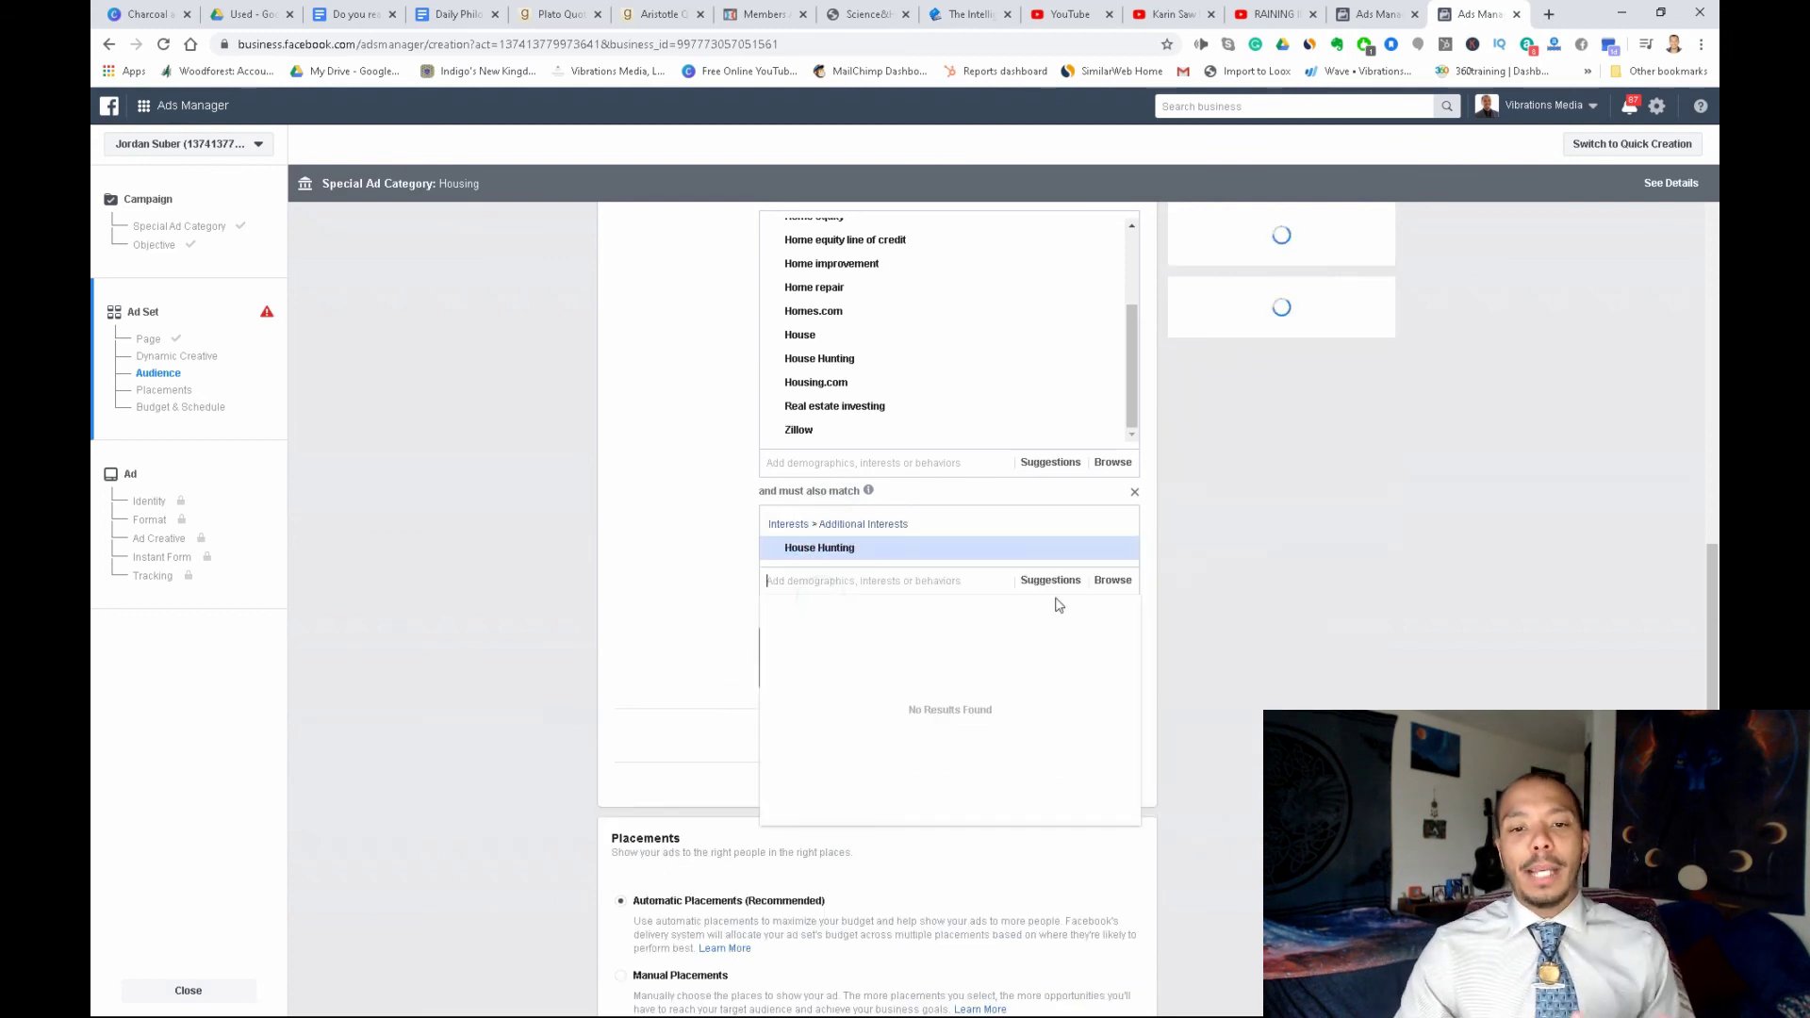
# Review the interests in the detailed targeting together with the must-also-match condition
pyautogui.scroll(2, 956, 695)
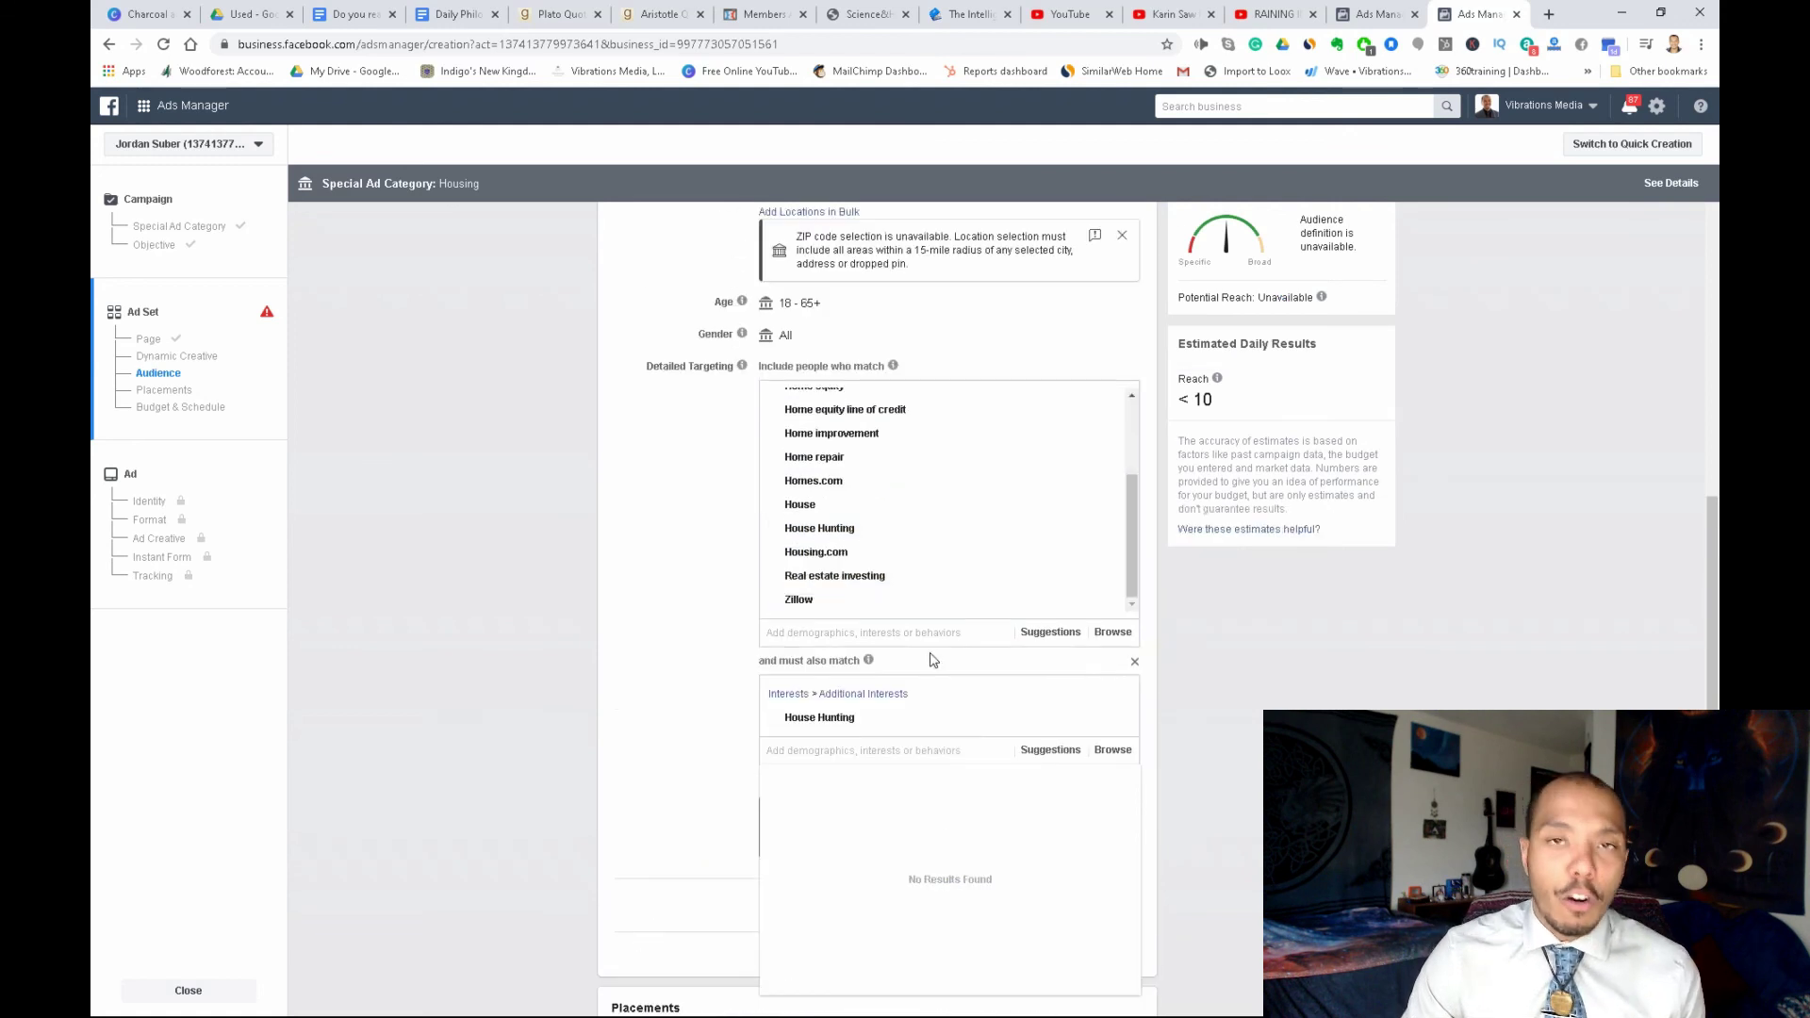
pyautogui.scroll(2, 896, 518)
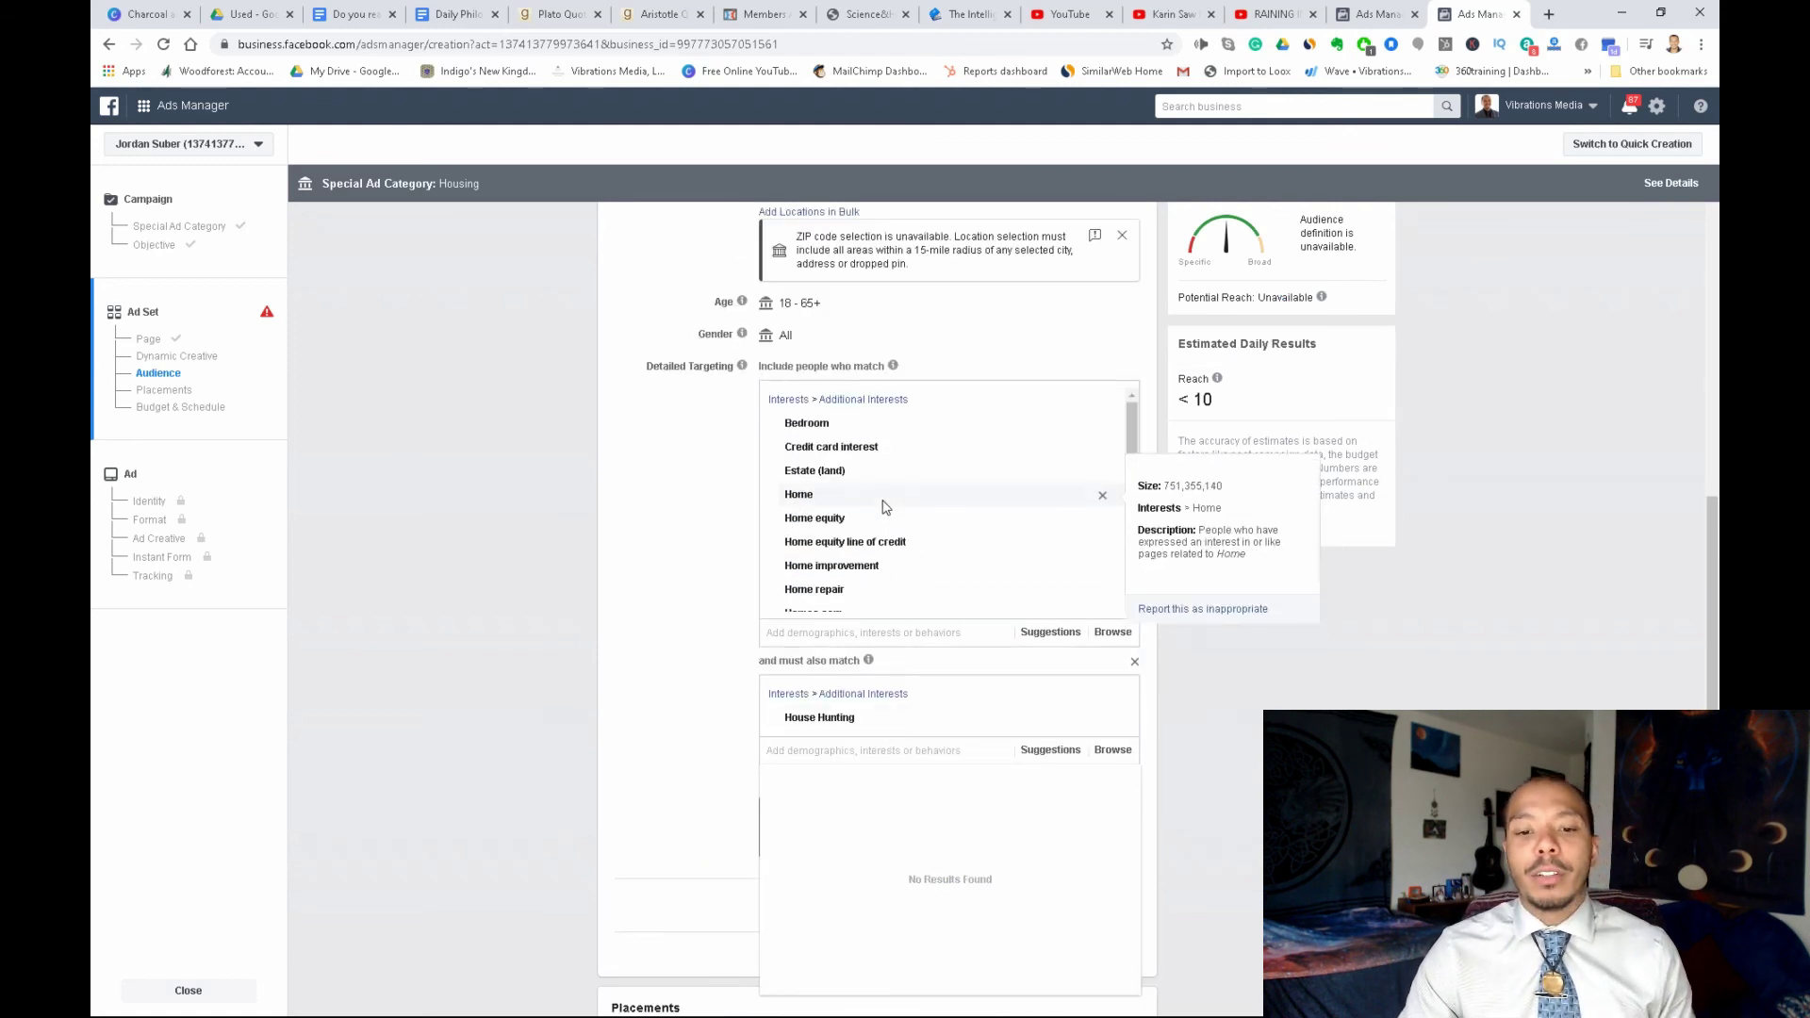
pyautogui.scroll(2, 891, 505)
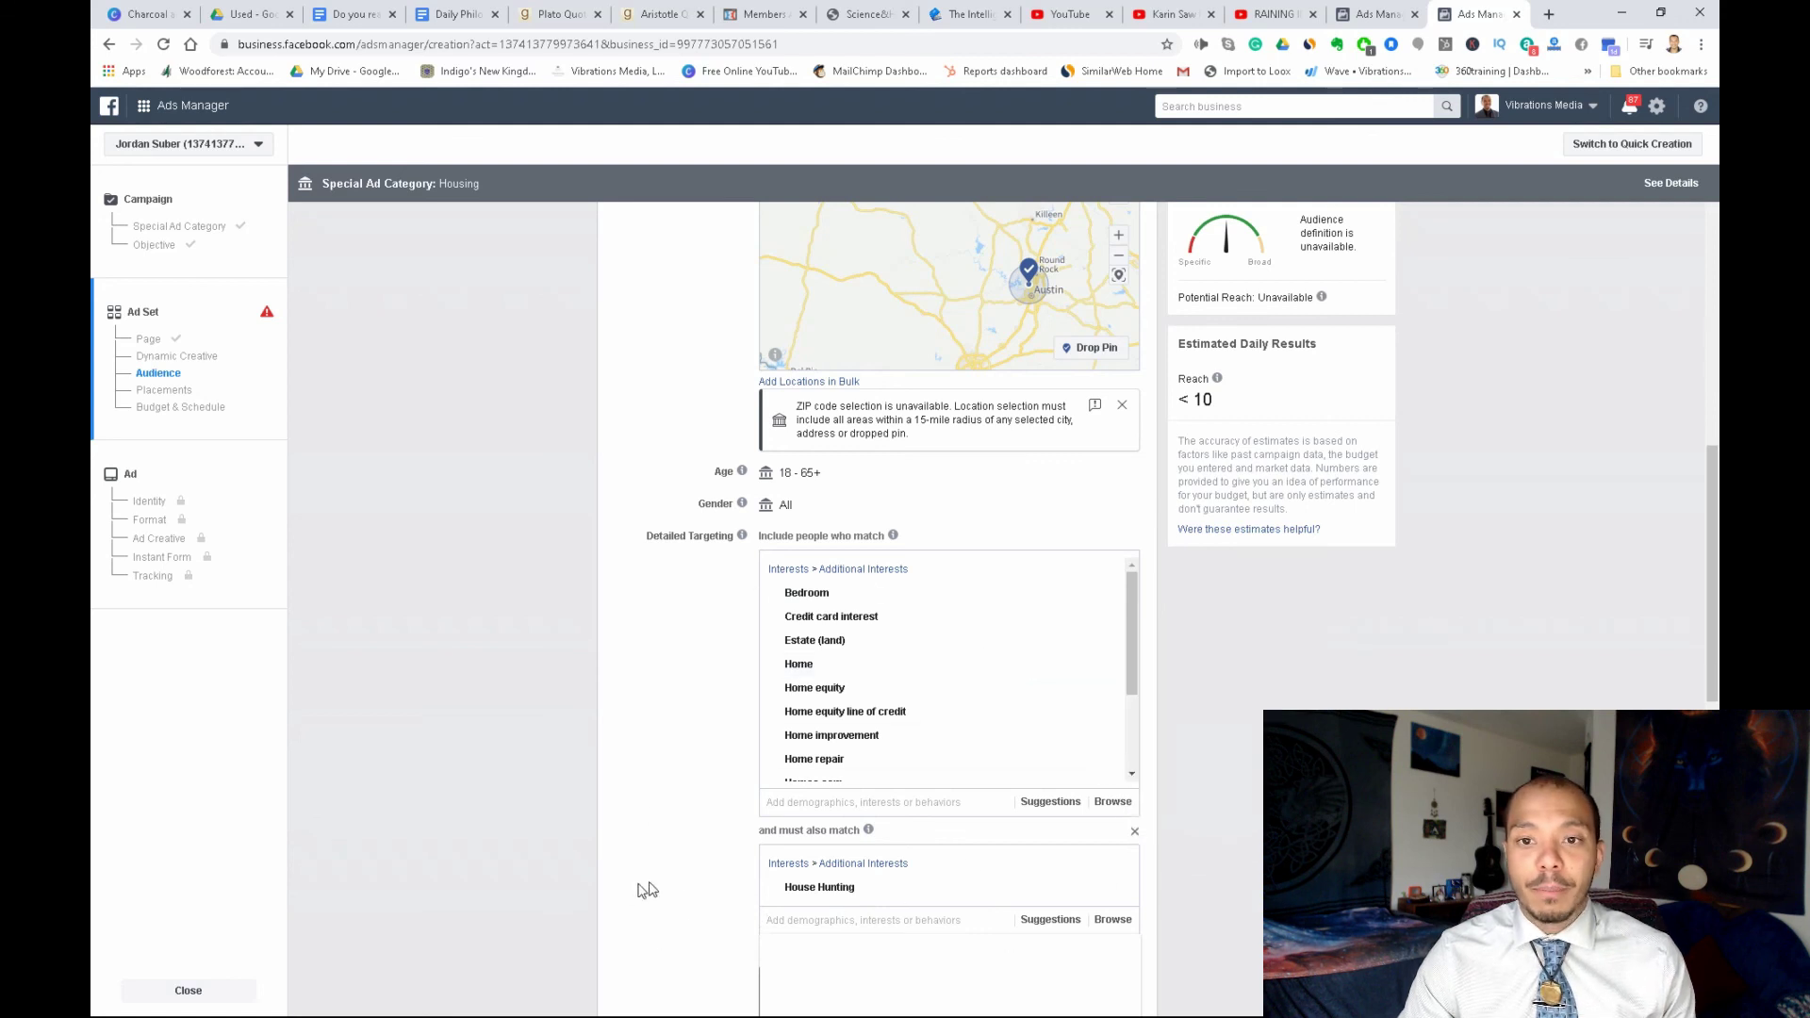
pyautogui.click(811, 919)
pyautogui.scroll(-6, 808, 840)
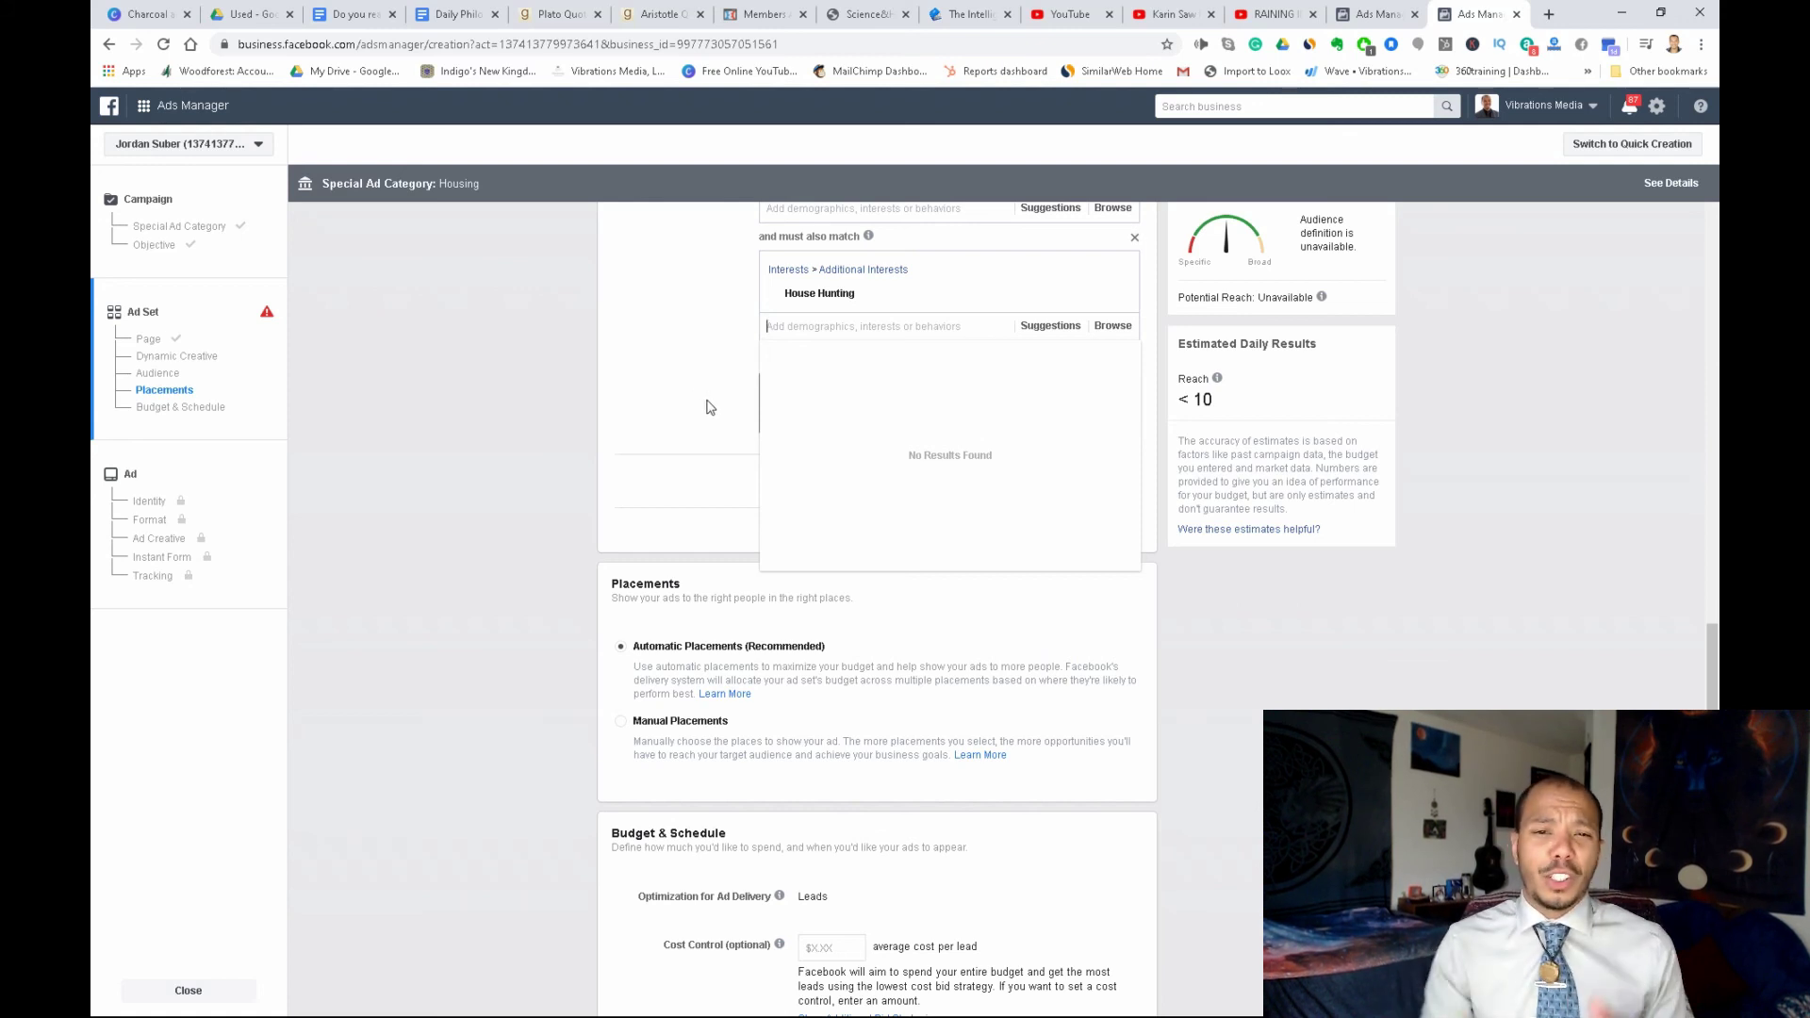
pyautogui.click(695, 412)
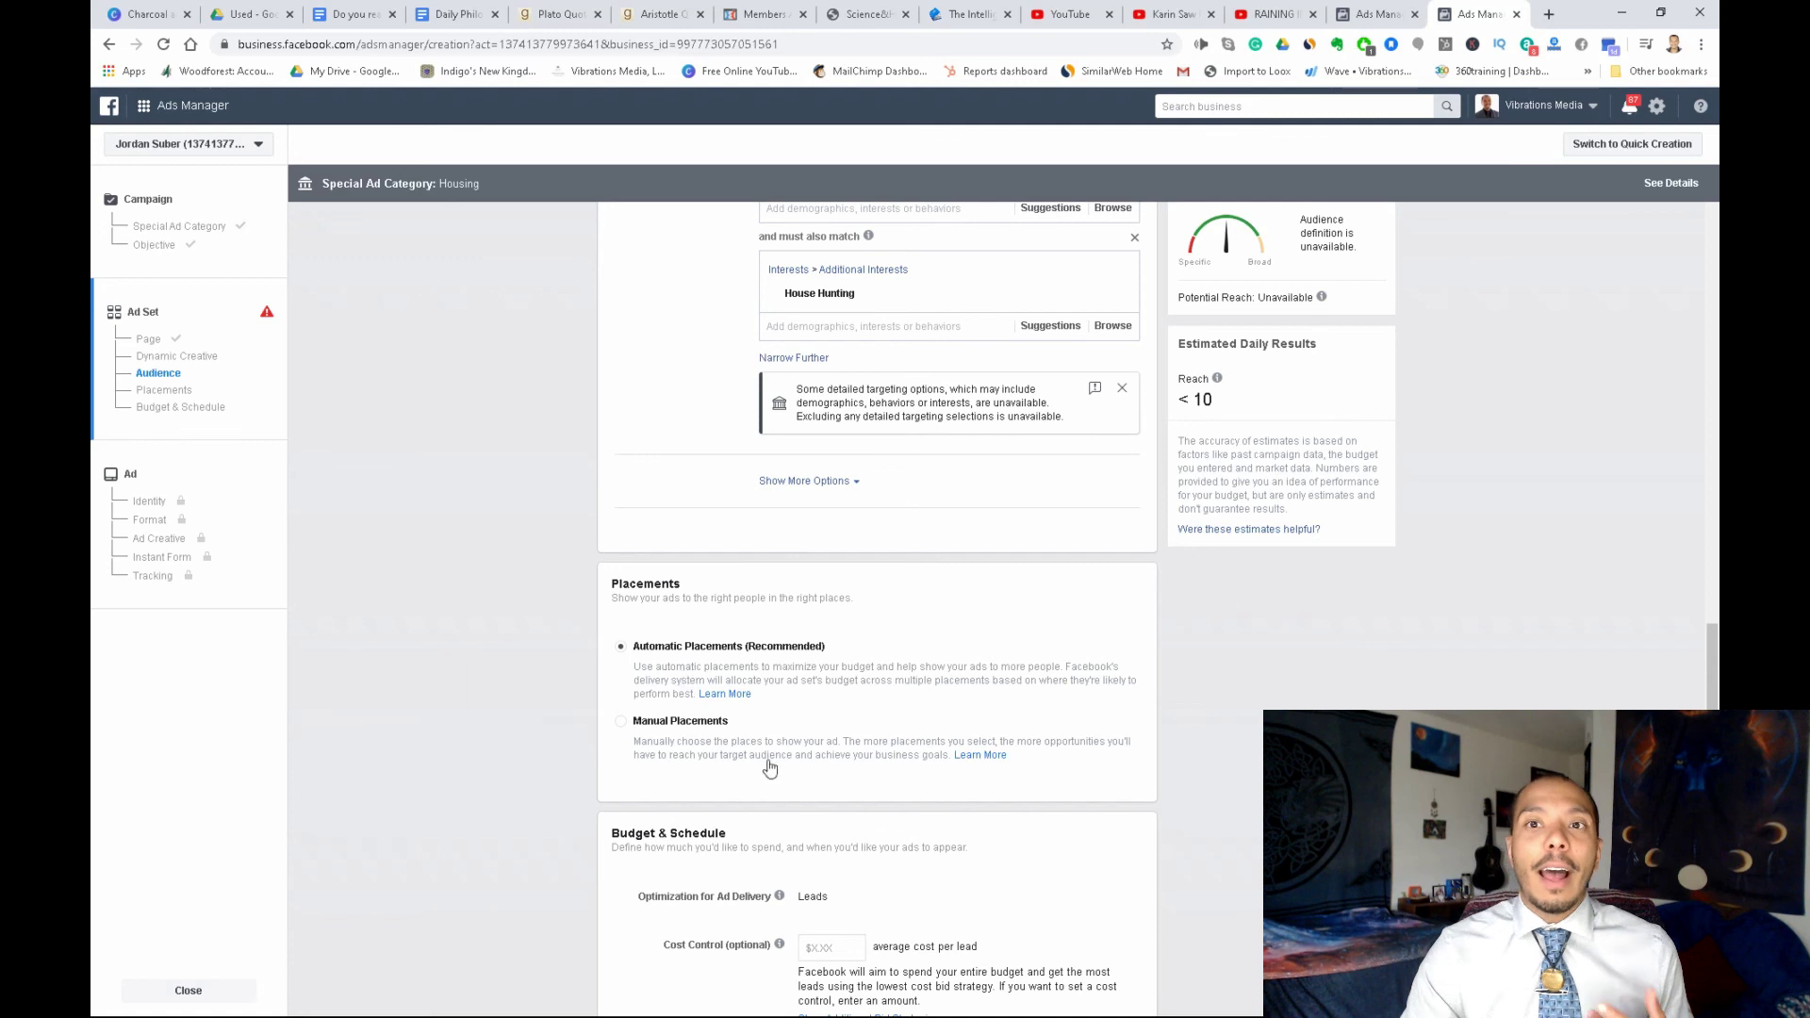
pyautogui.scroll(3, 823, 784)
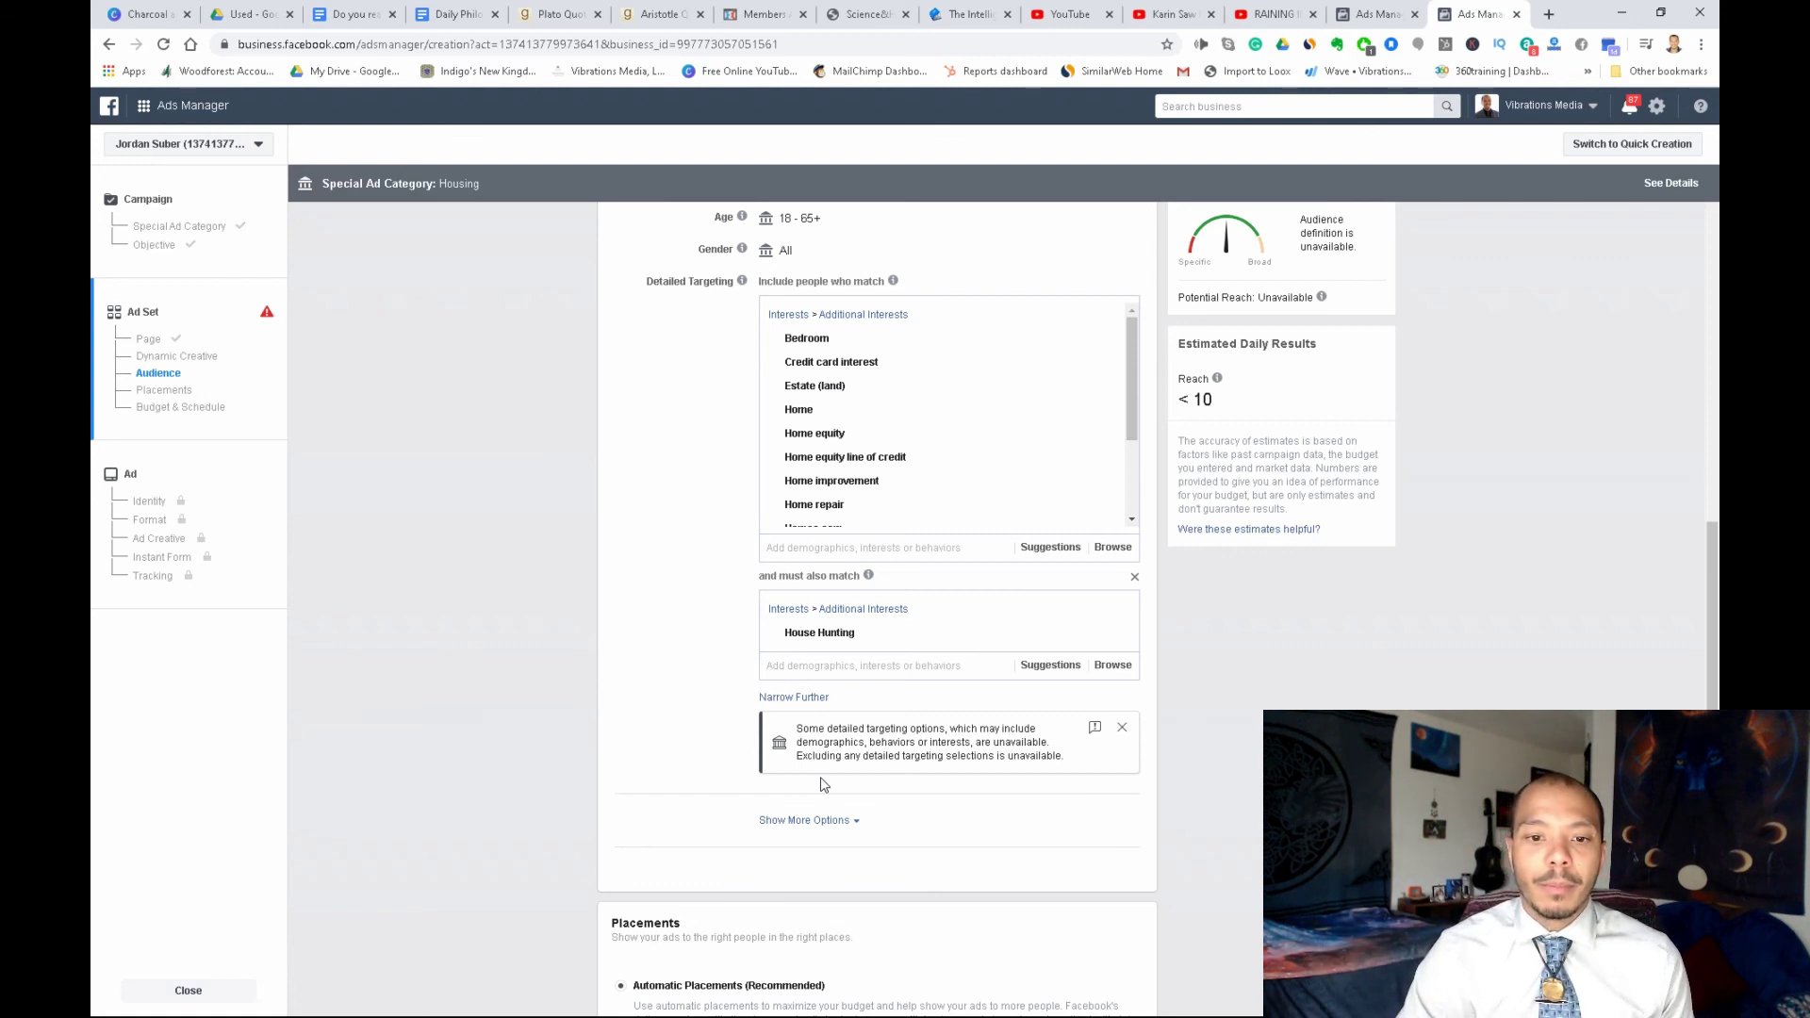
# Show the additional audience options and restrict the audience's language to English (US)
pyautogui.scroll(-1, 823, 784)
pyautogui.scroll(-1, 816, 731)
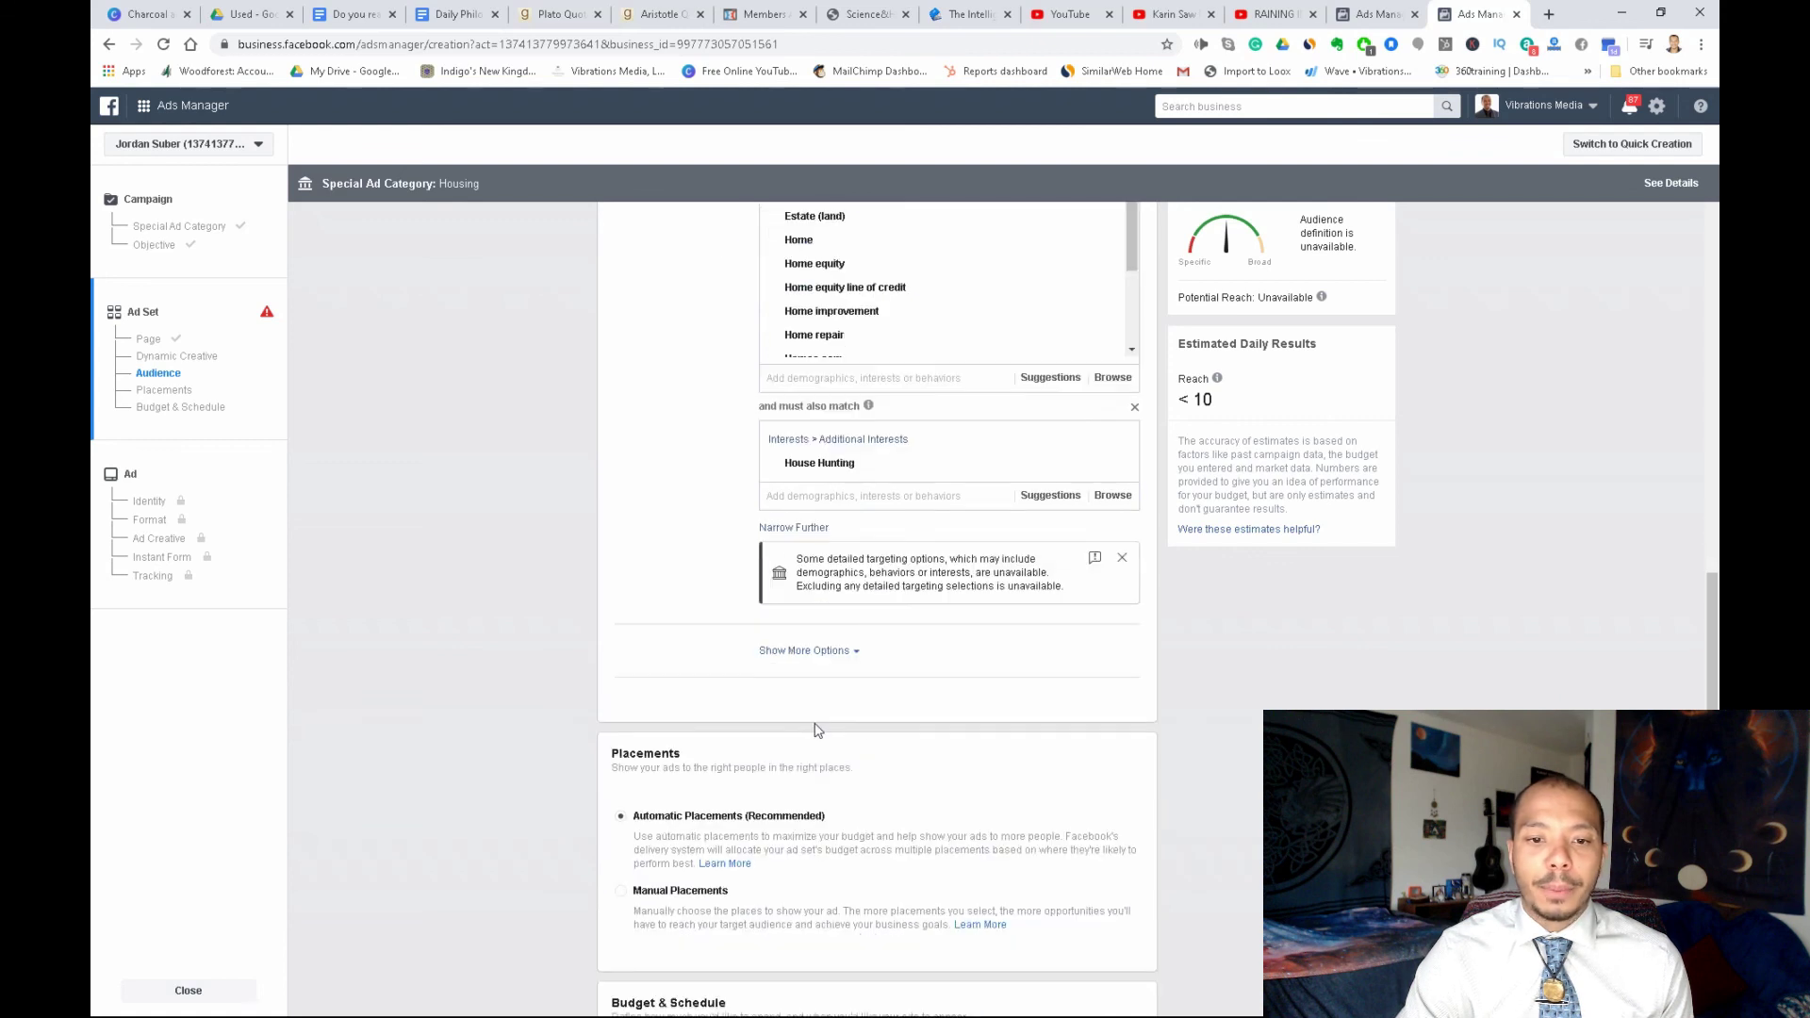
pyautogui.click(843, 651)
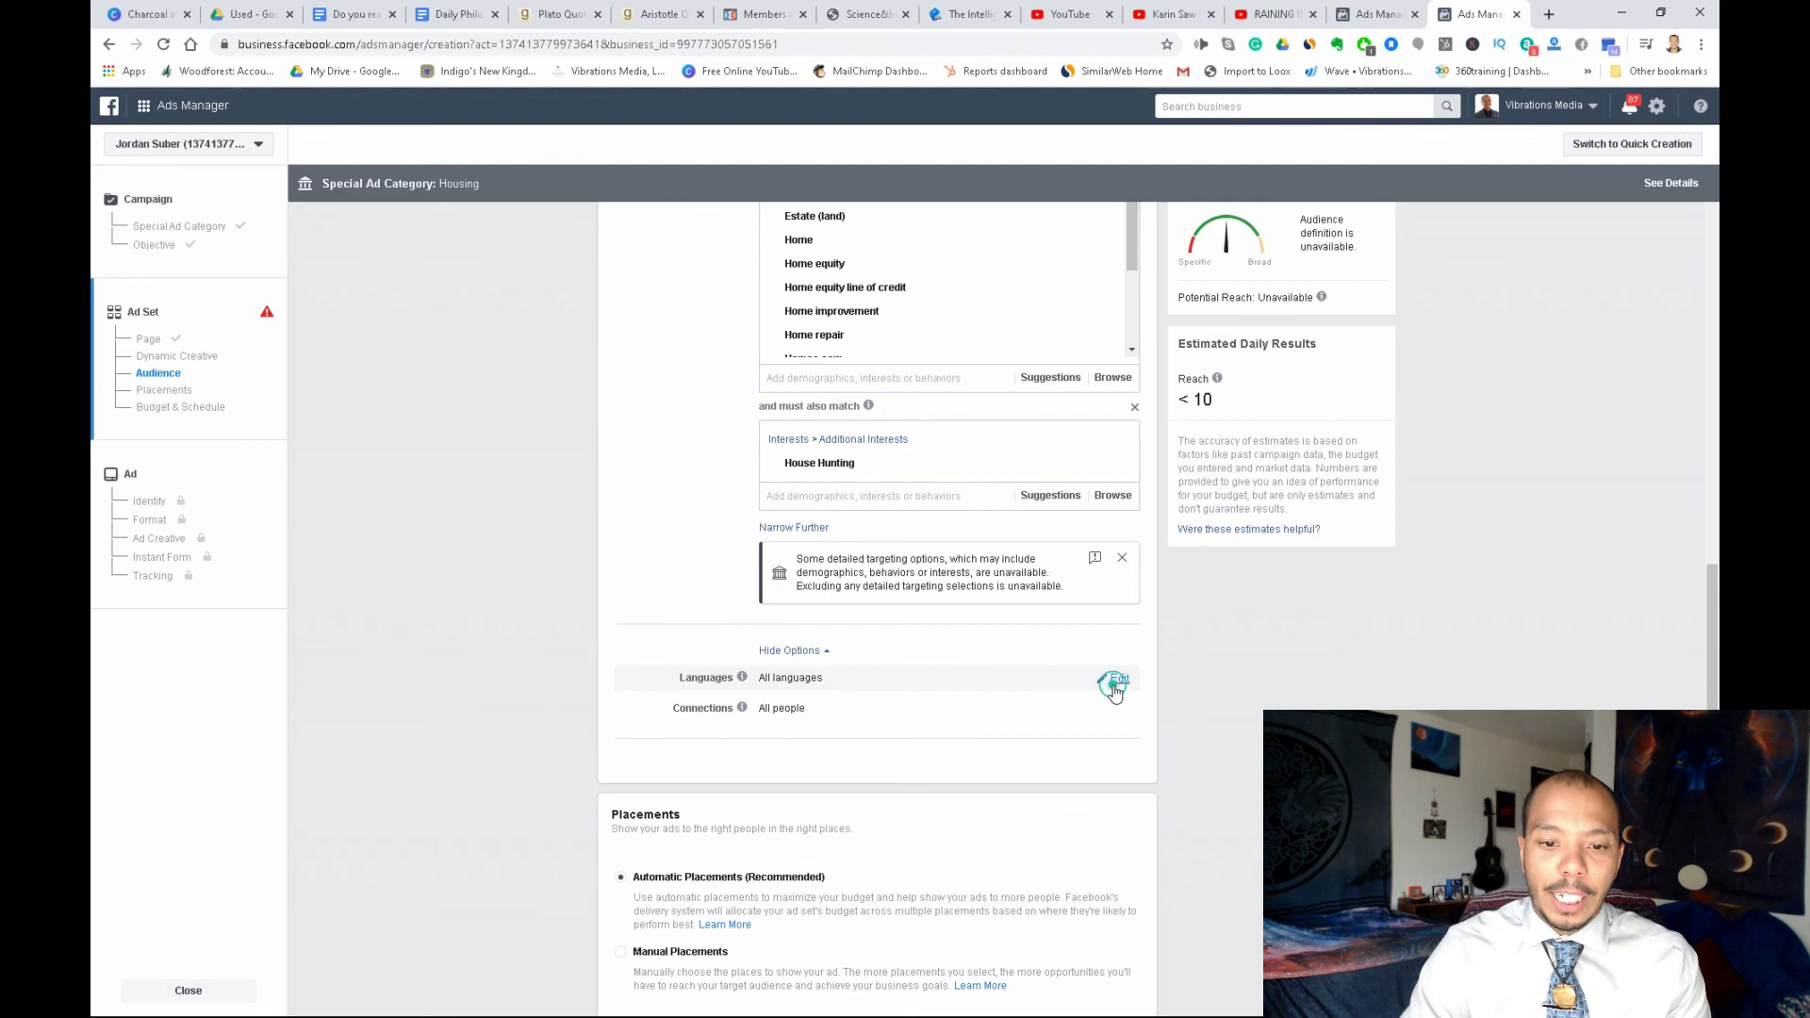
pyautogui.click(1117, 681)
pyautogui.click(861, 683)
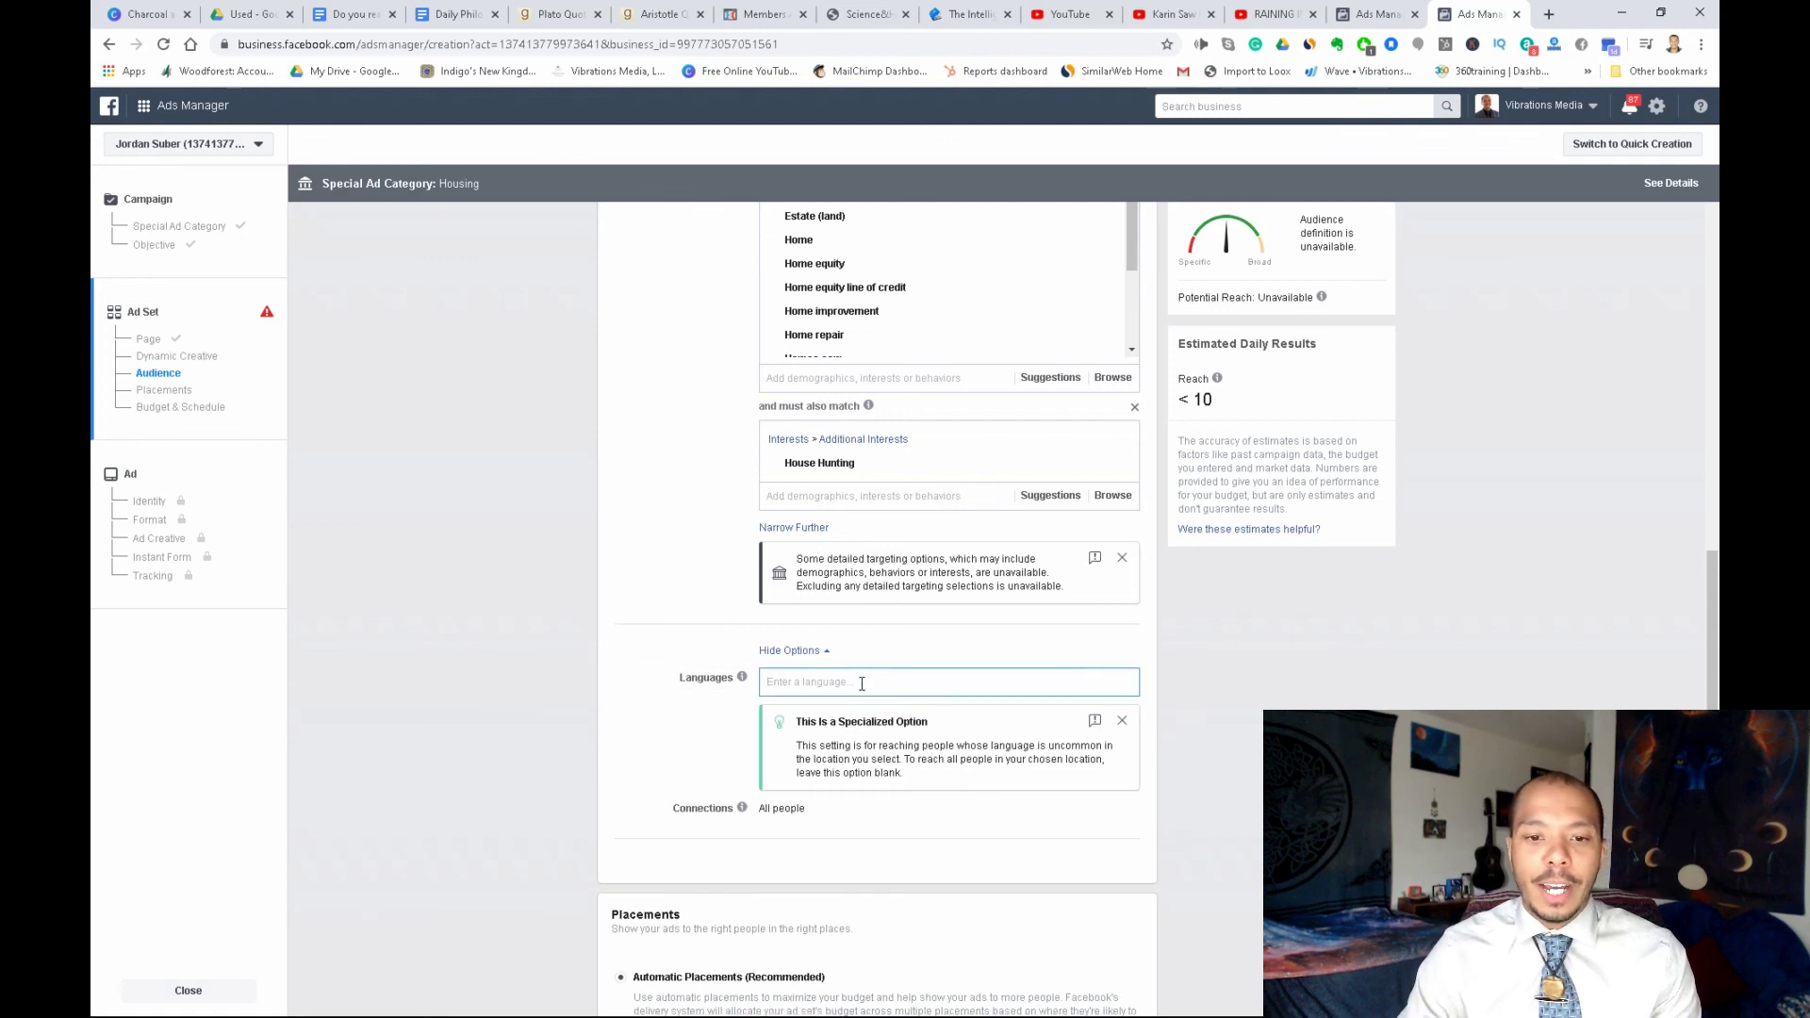
pyautogui.write('eng')
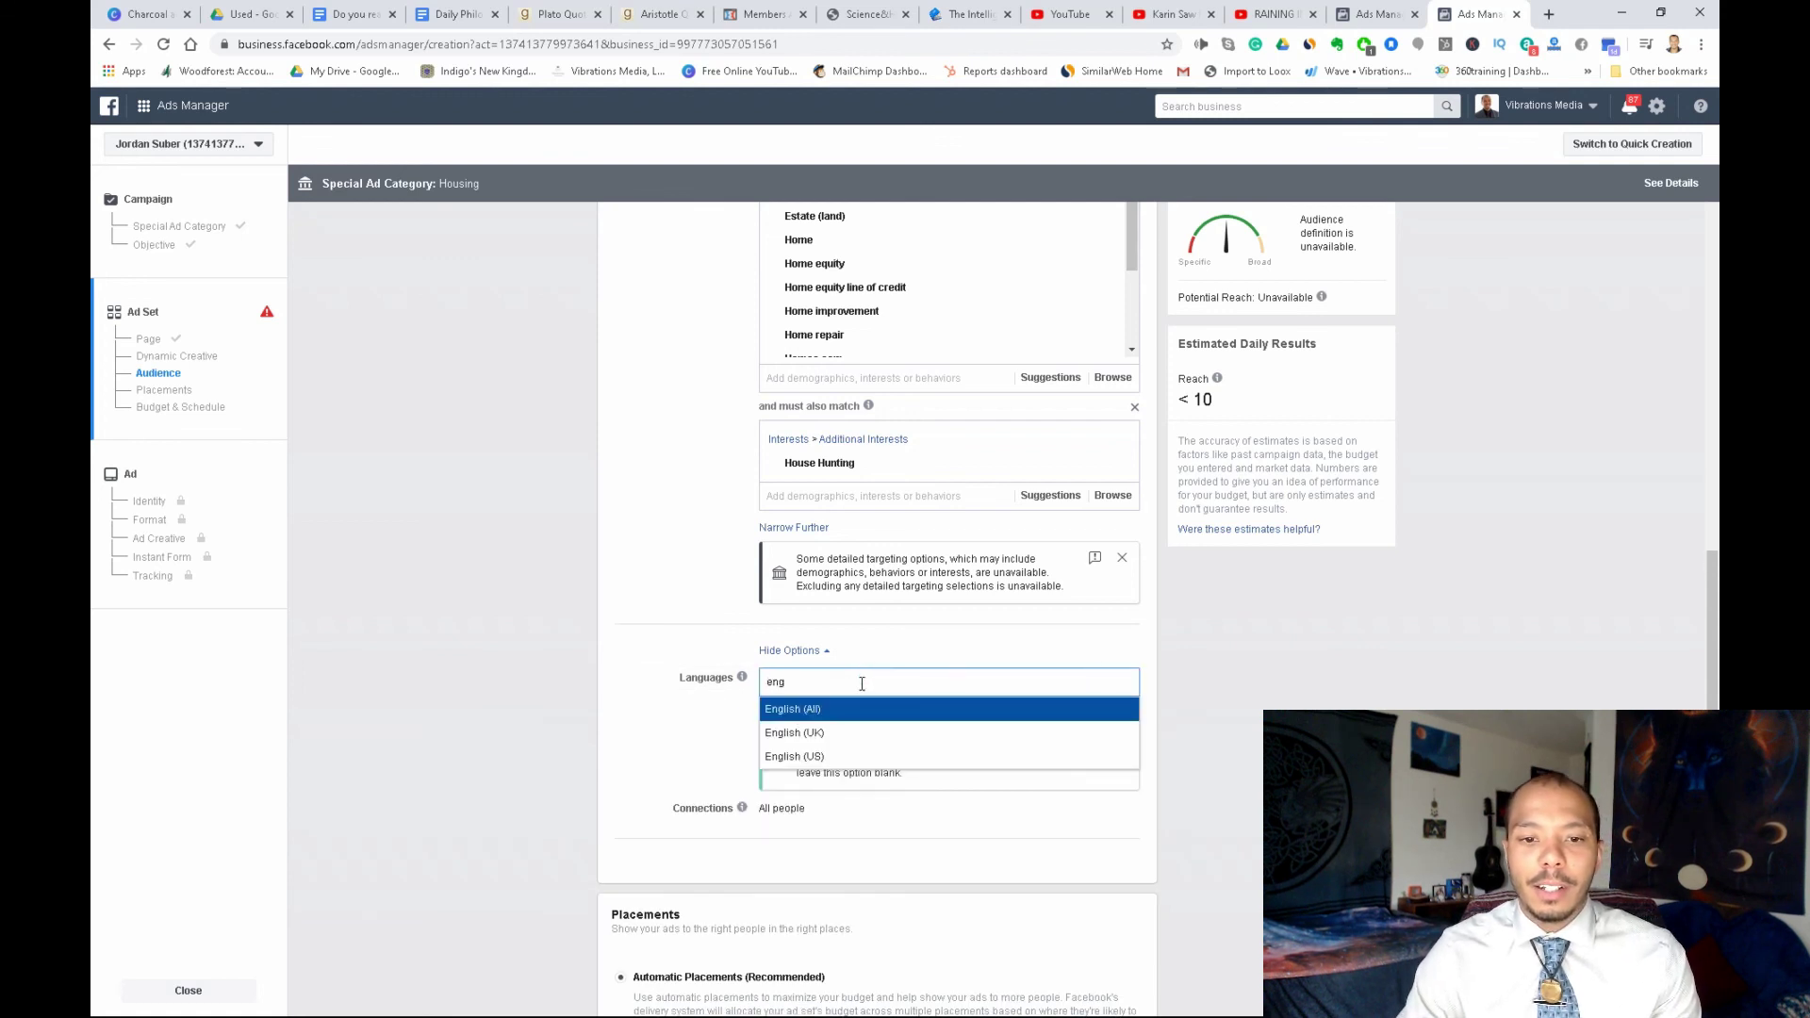
pyautogui.click(812, 758)
# Examine the connection types available for Facebook Pages, apps and events without choosing one
pyautogui.scroll(-3, 839, 738)
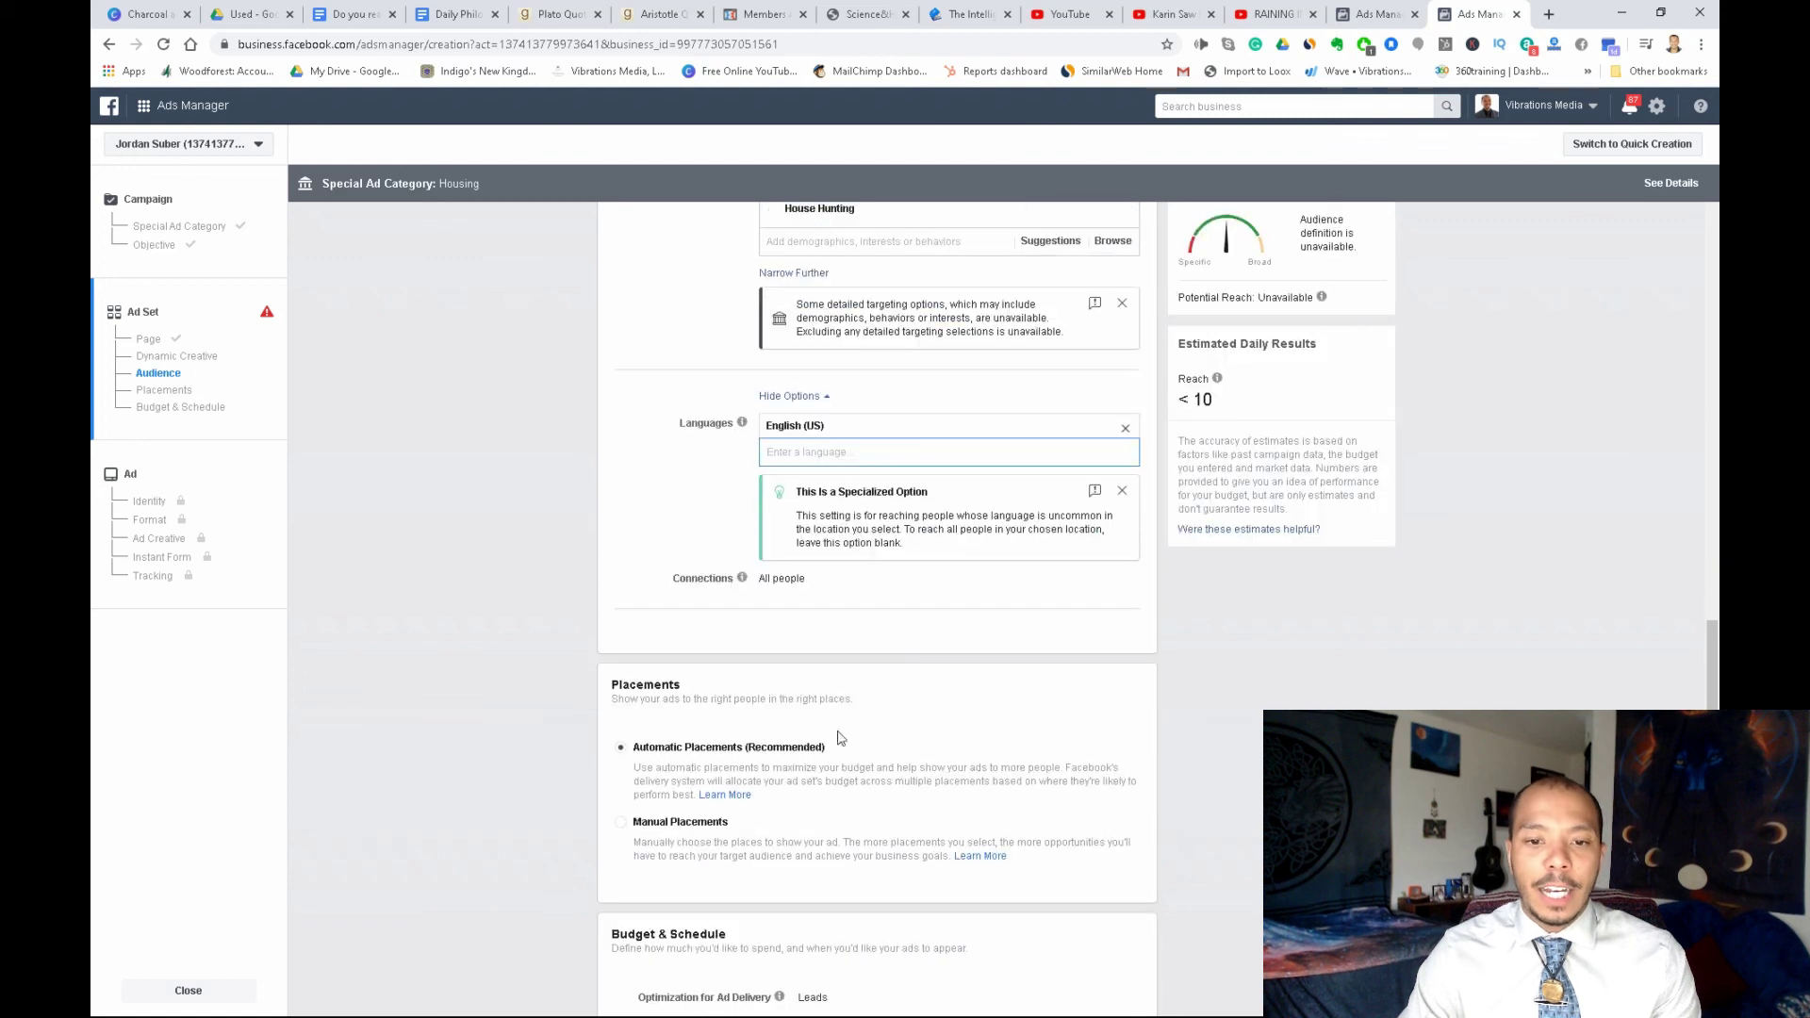
pyautogui.click(1112, 579)
pyautogui.click(844, 588)
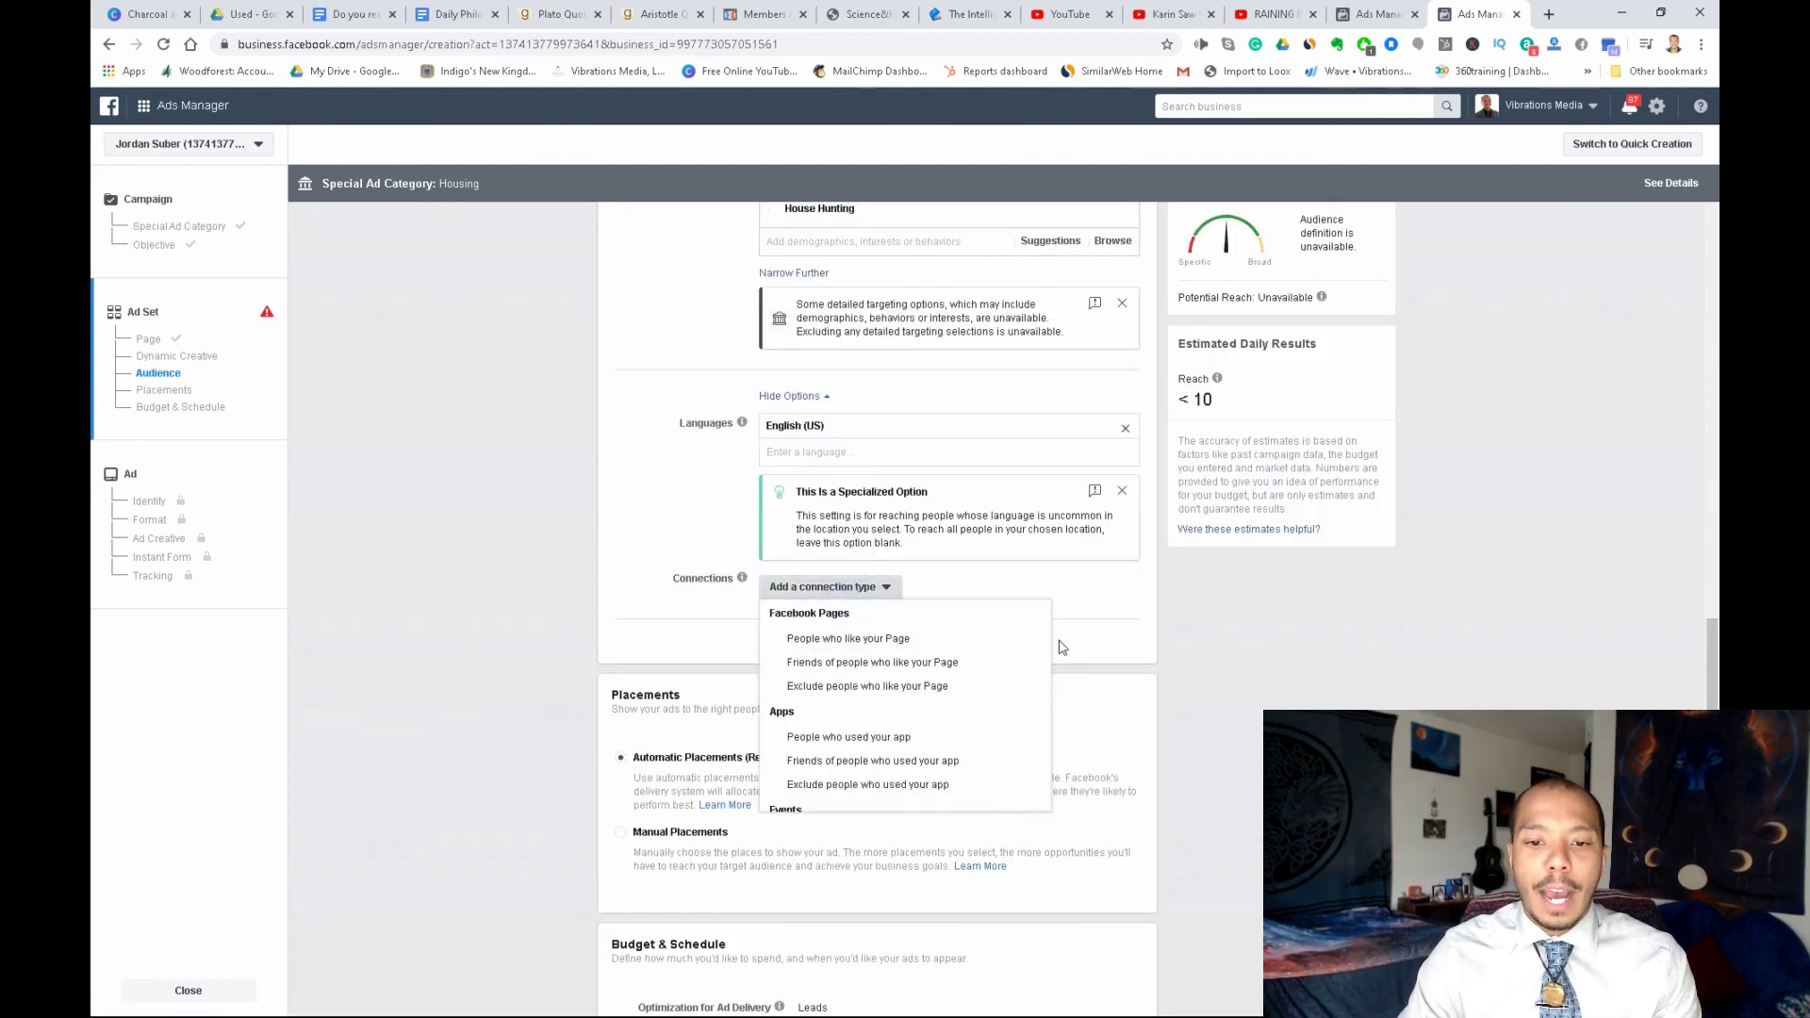
pyautogui.scroll(-2, 921, 692)
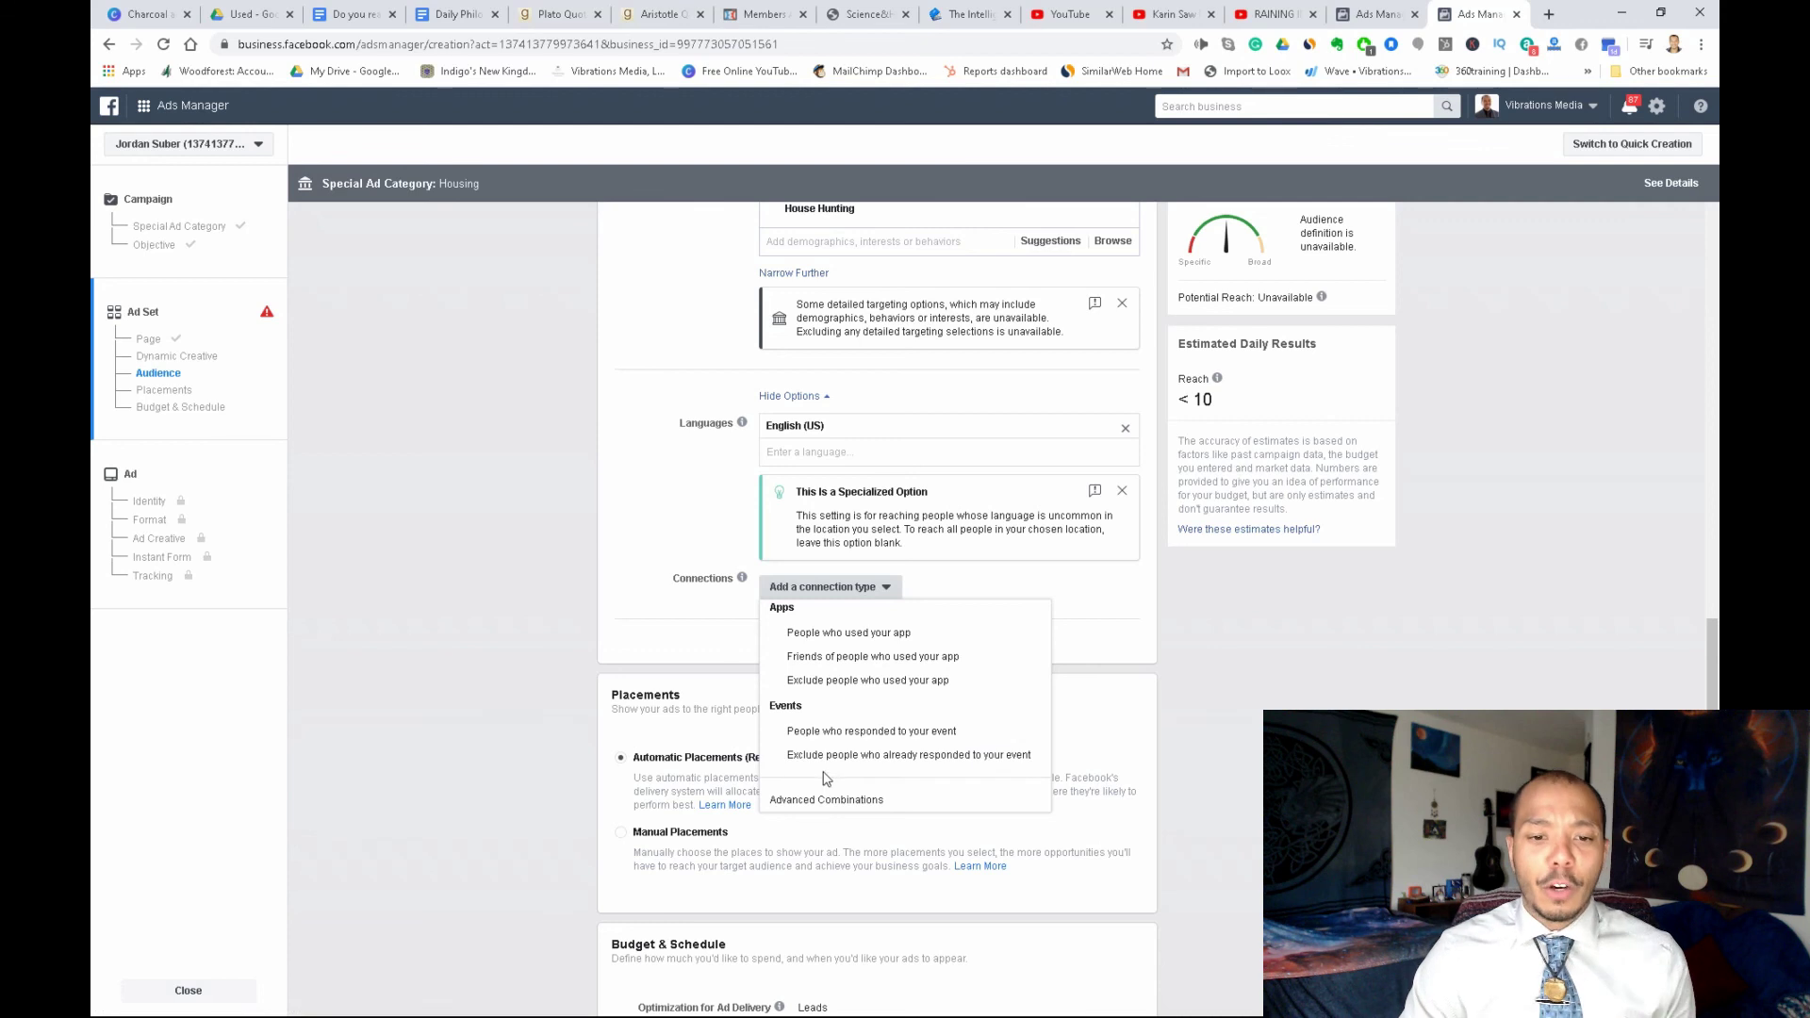
pyautogui.scroll(1, 824, 777)
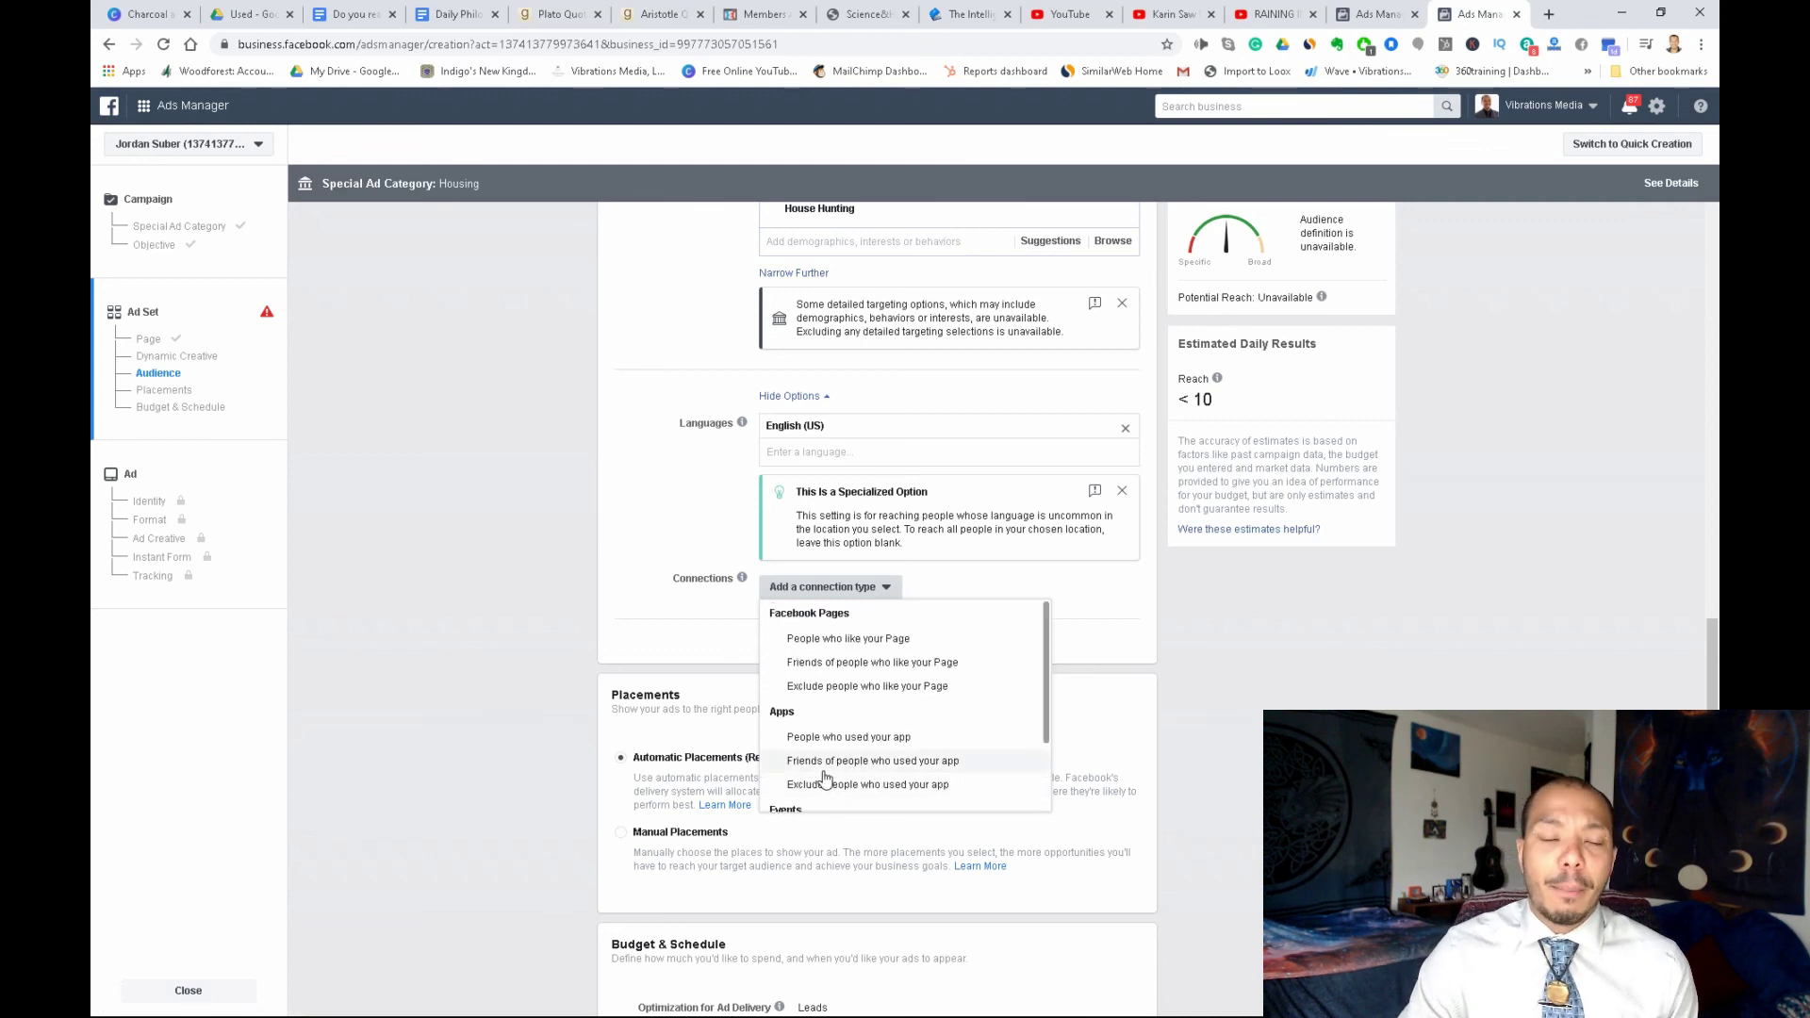
pyautogui.click(616, 578)
# Switch the ad set to manual placements and exclude the Instagram platform
pyautogui.scroll(-3, 1599, 615)
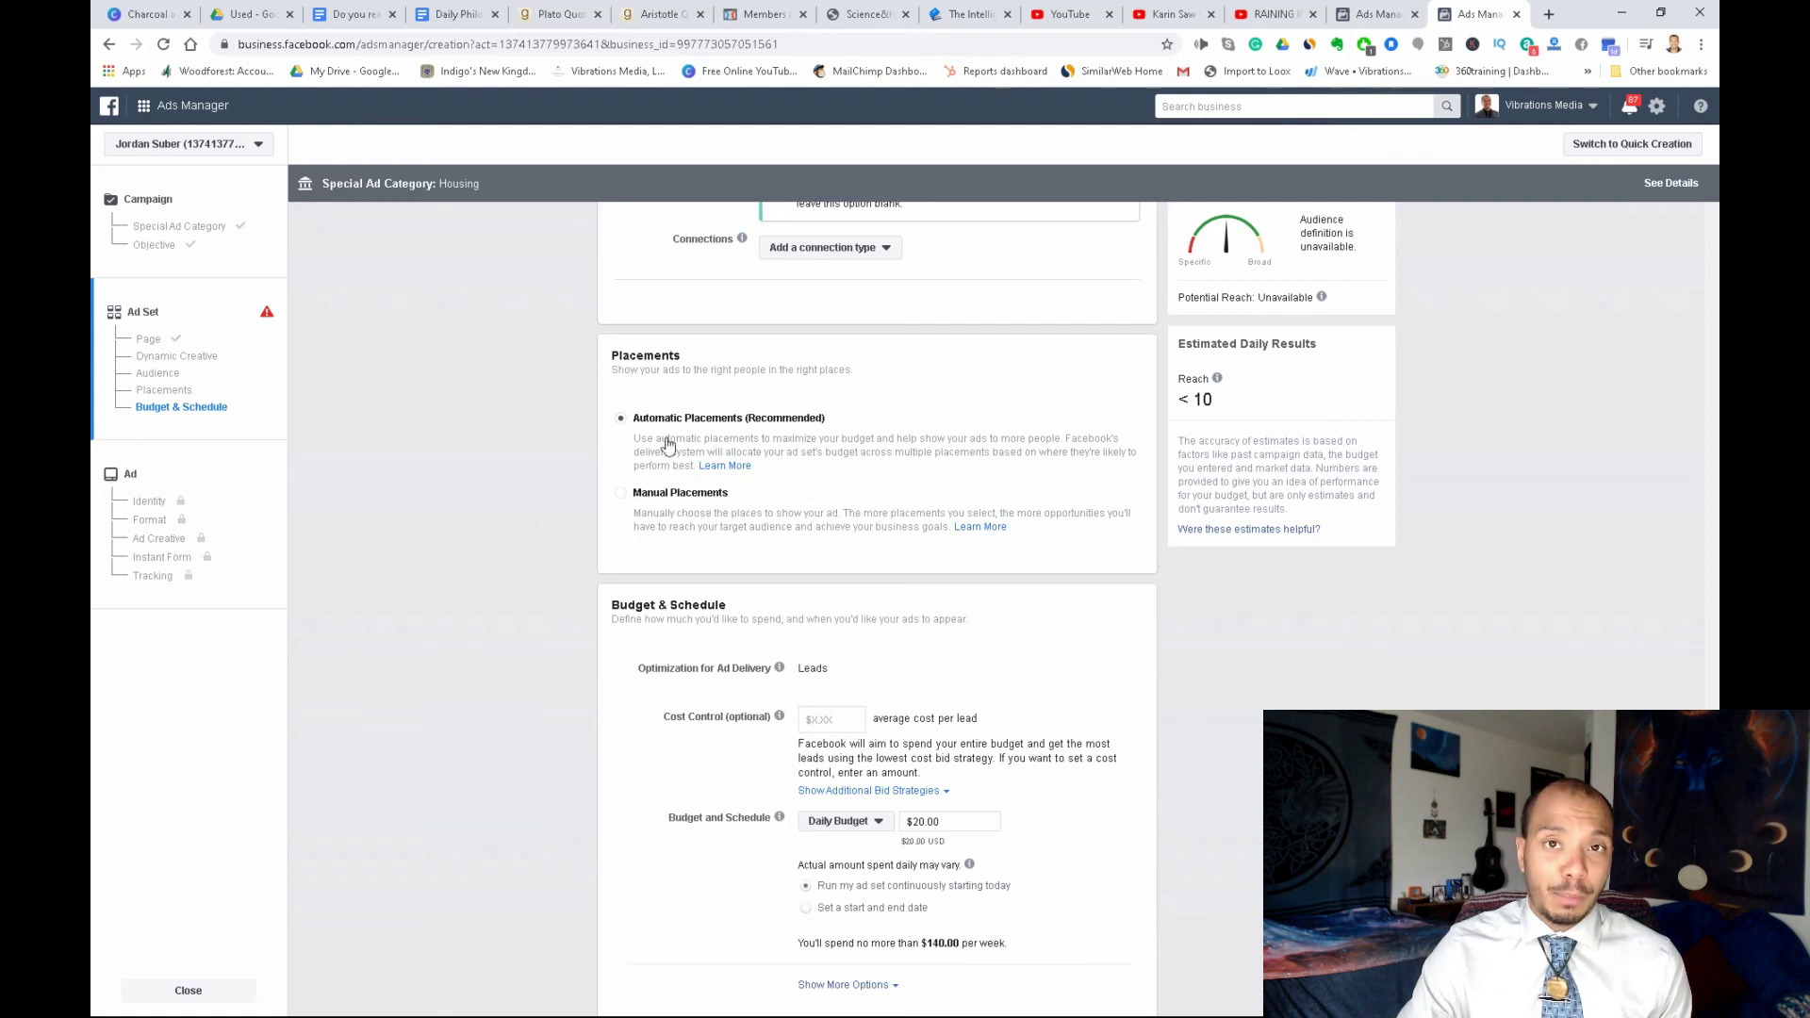
pyautogui.click(620, 493)
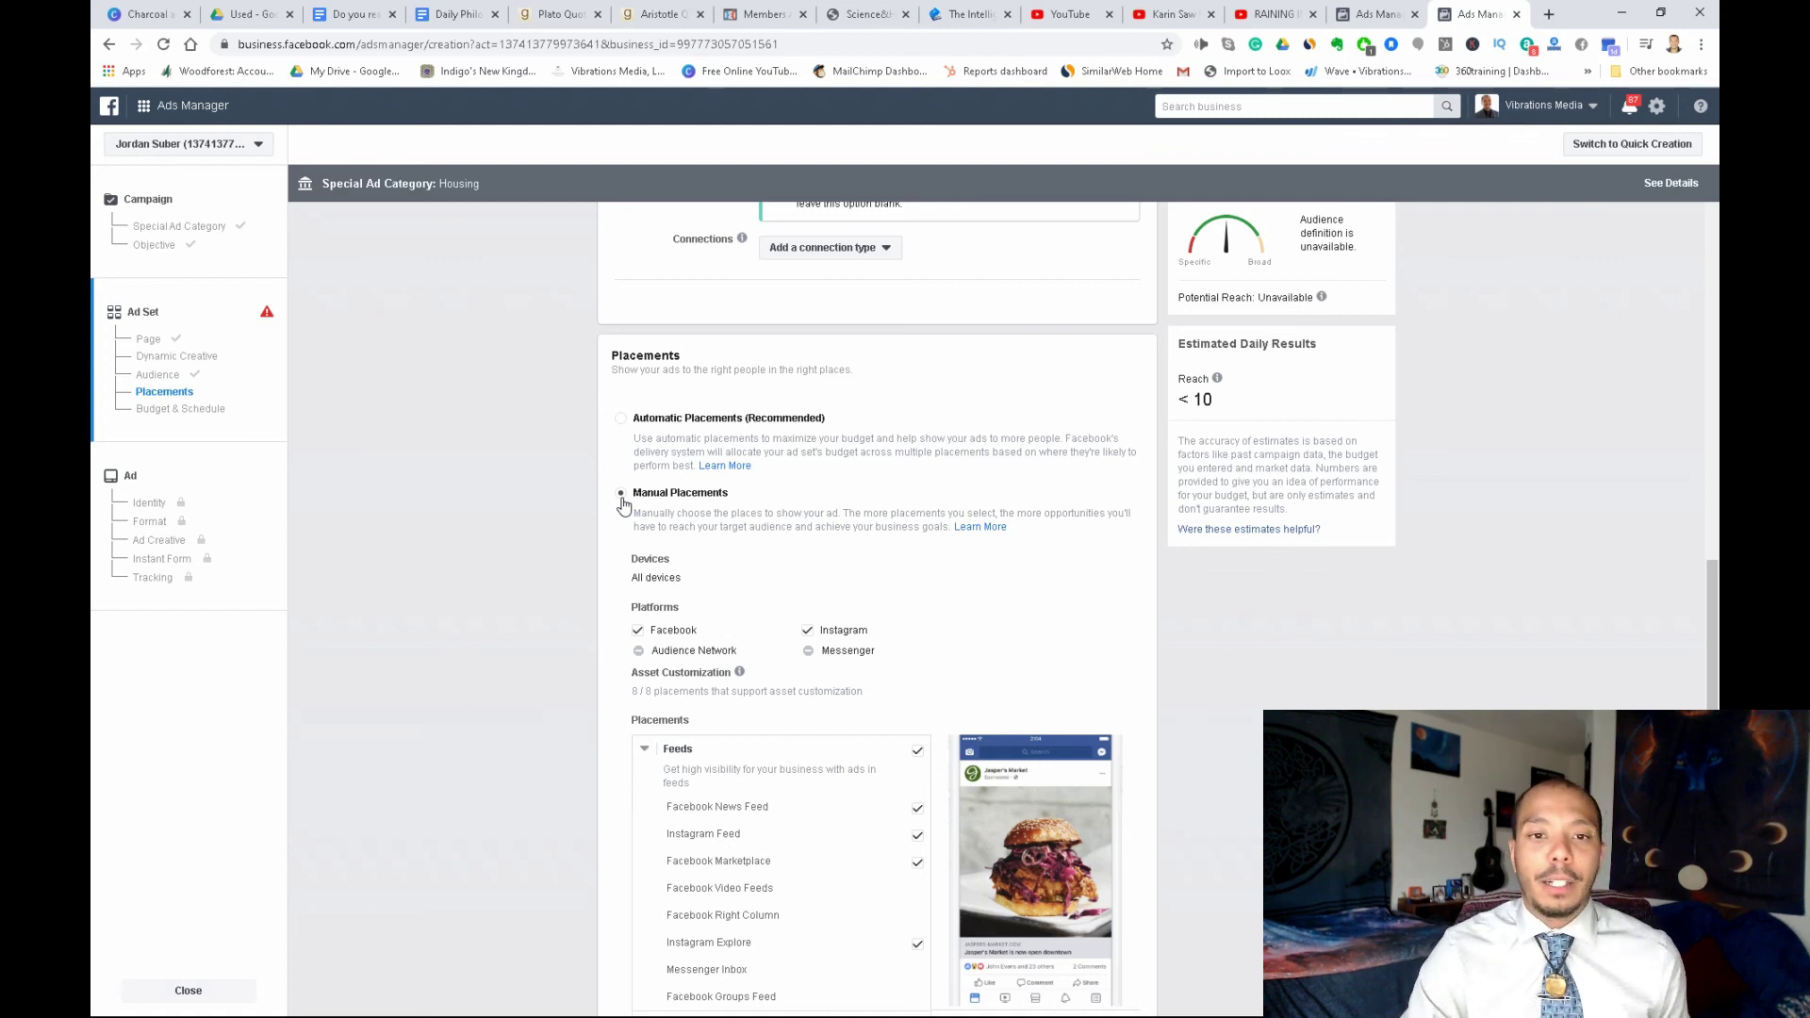
pyautogui.scroll(-3, 717, 528)
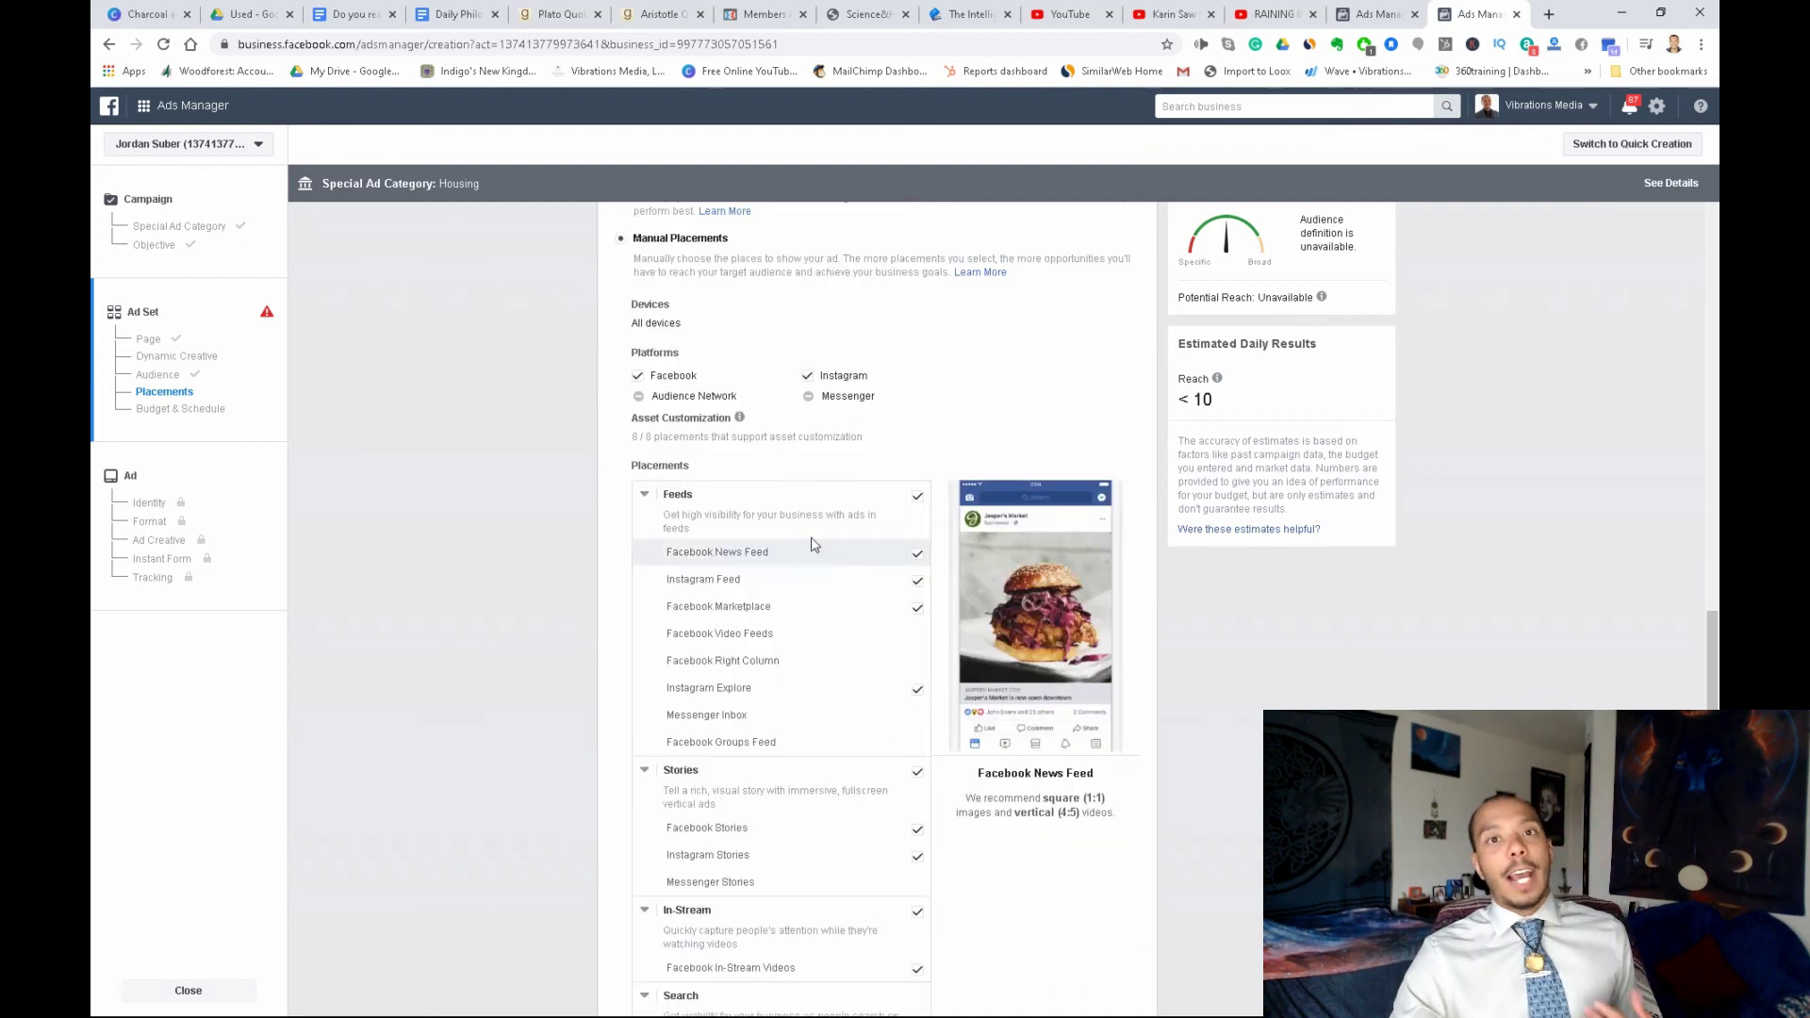
pyautogui.click(808, 376)
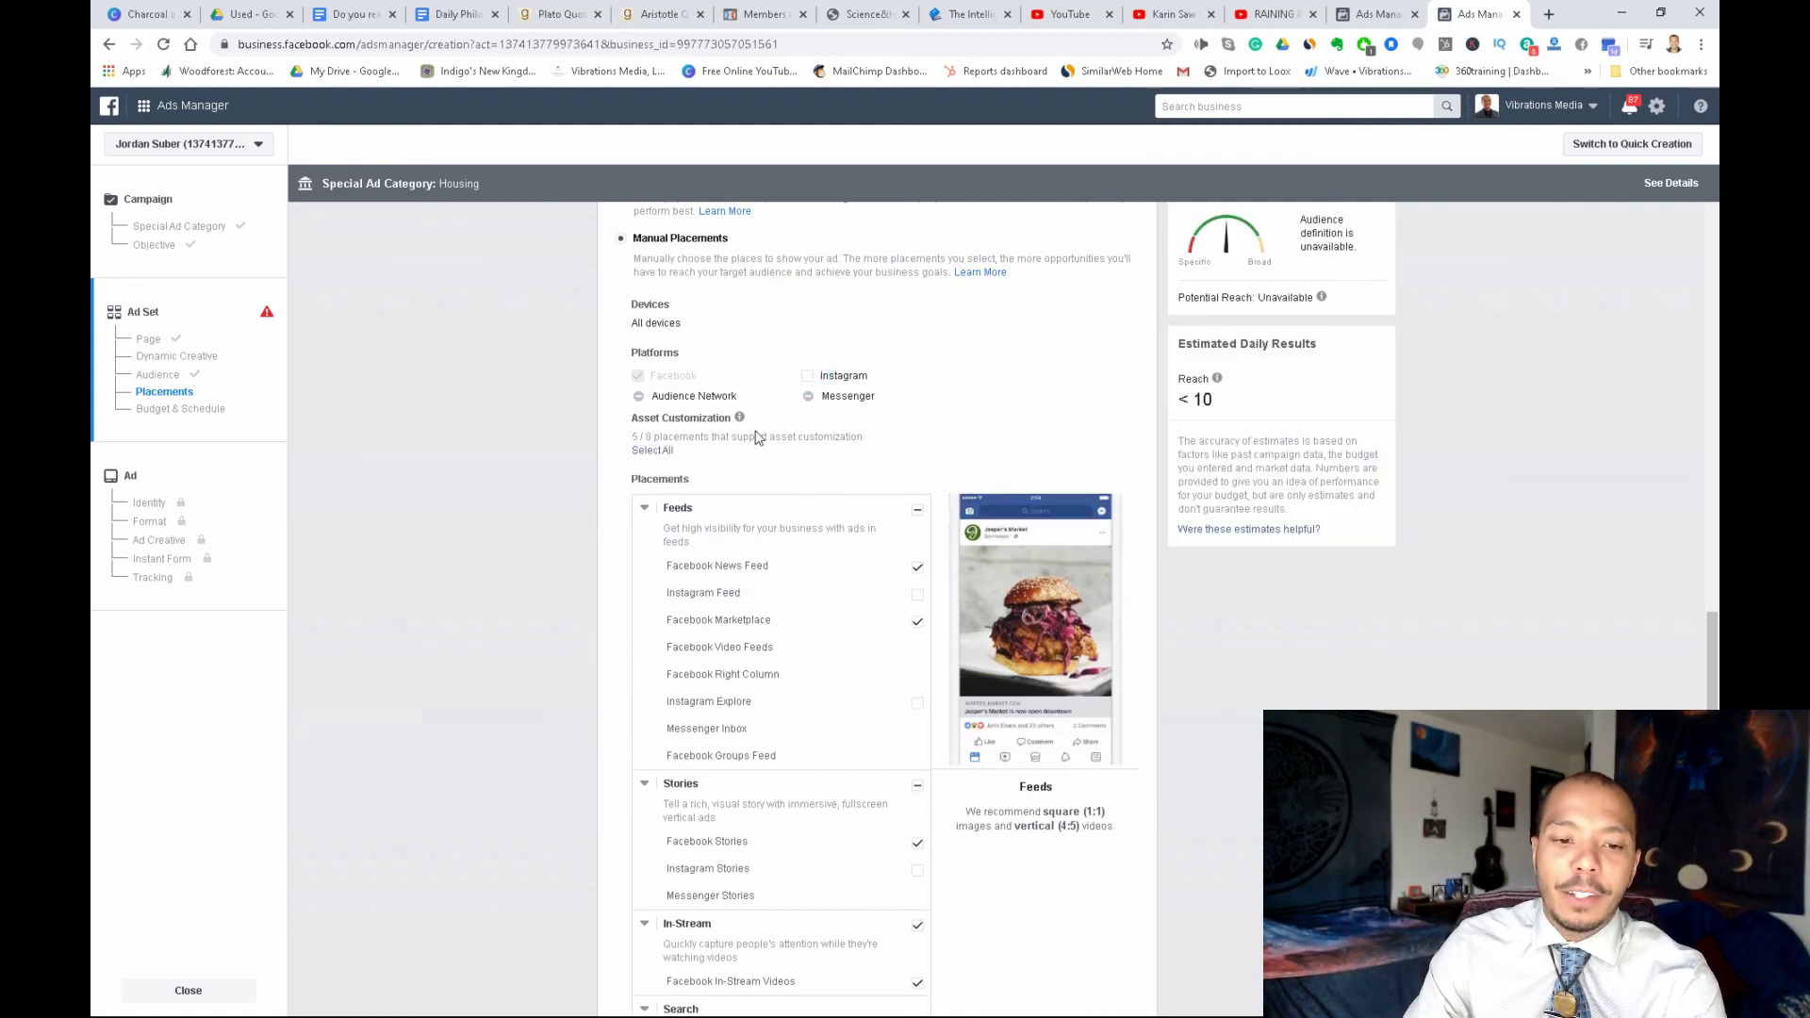
# Exclude the Stories, In-Stream and In-Article placements, keeping only Facebook News Feed and Facebook Marketplace
pyautogui.scroll(-2, 867, 547)
pyautogui.click(915, 620)
pyautogui.scroll(-2, 915, 622)
pyautogui.click(917, 594)
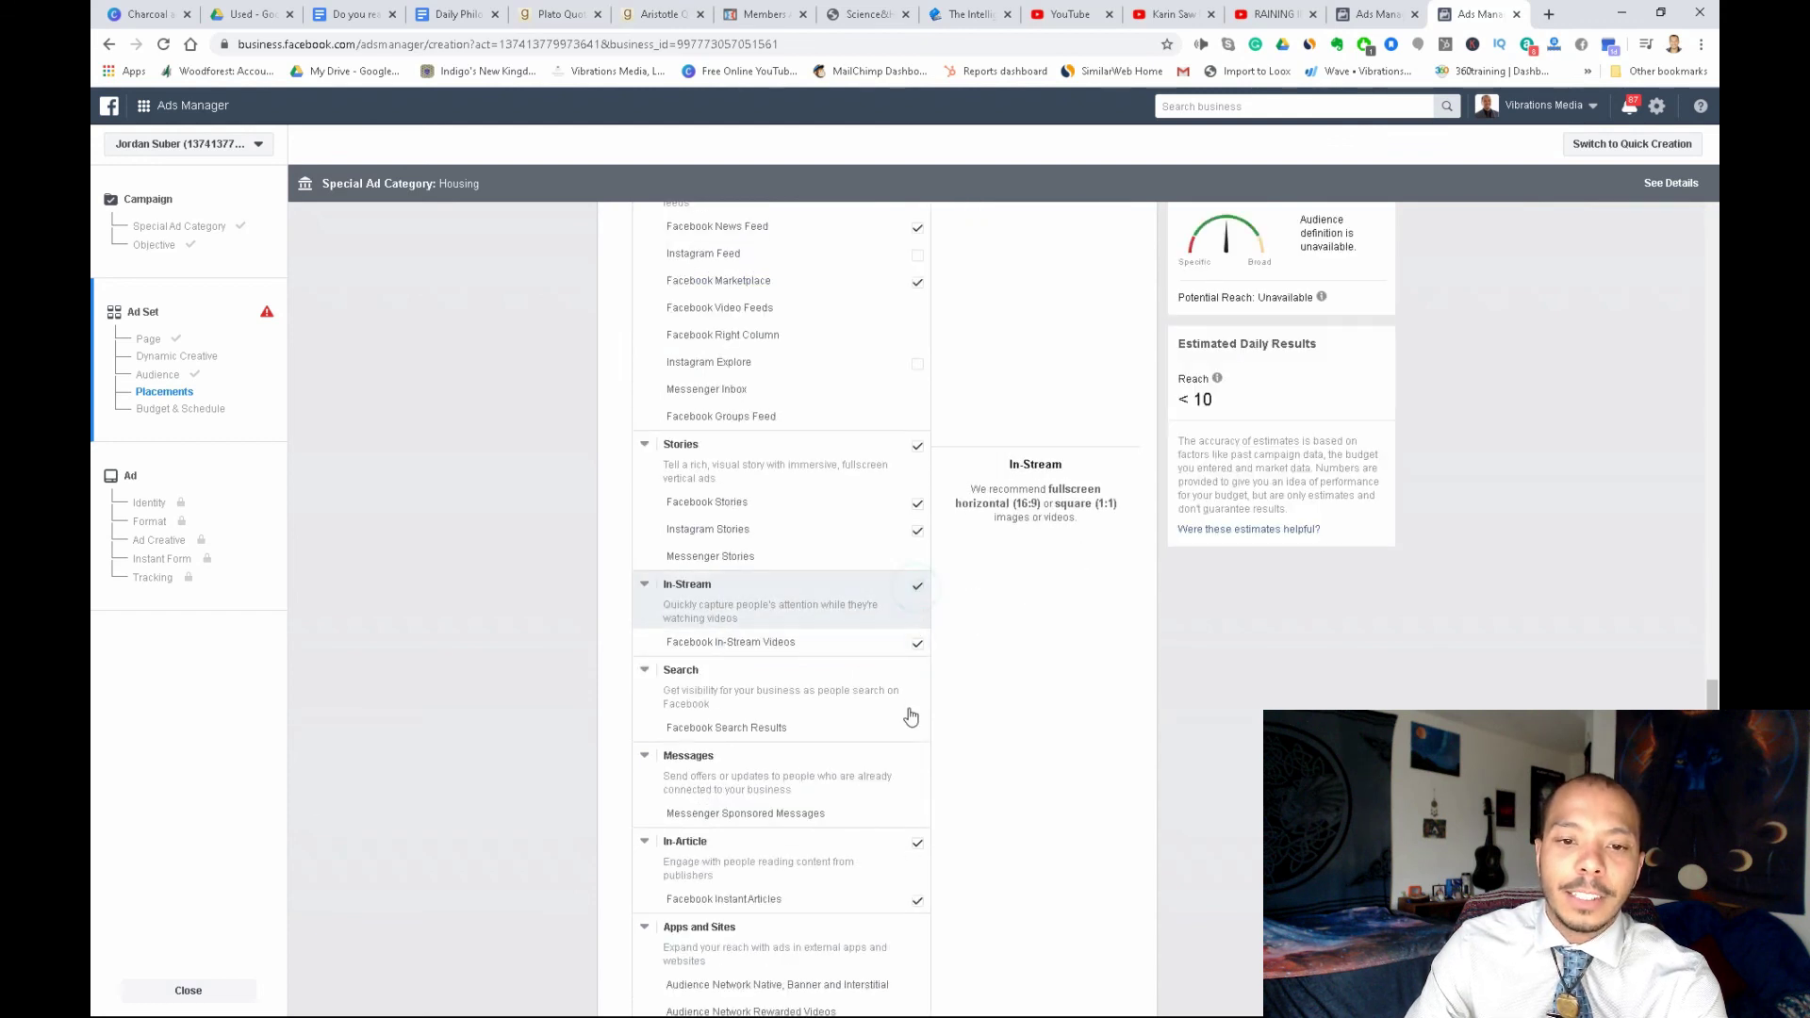
pyautogui.scroll(-1, 917, 755)
pyautogui.click(917, 759)
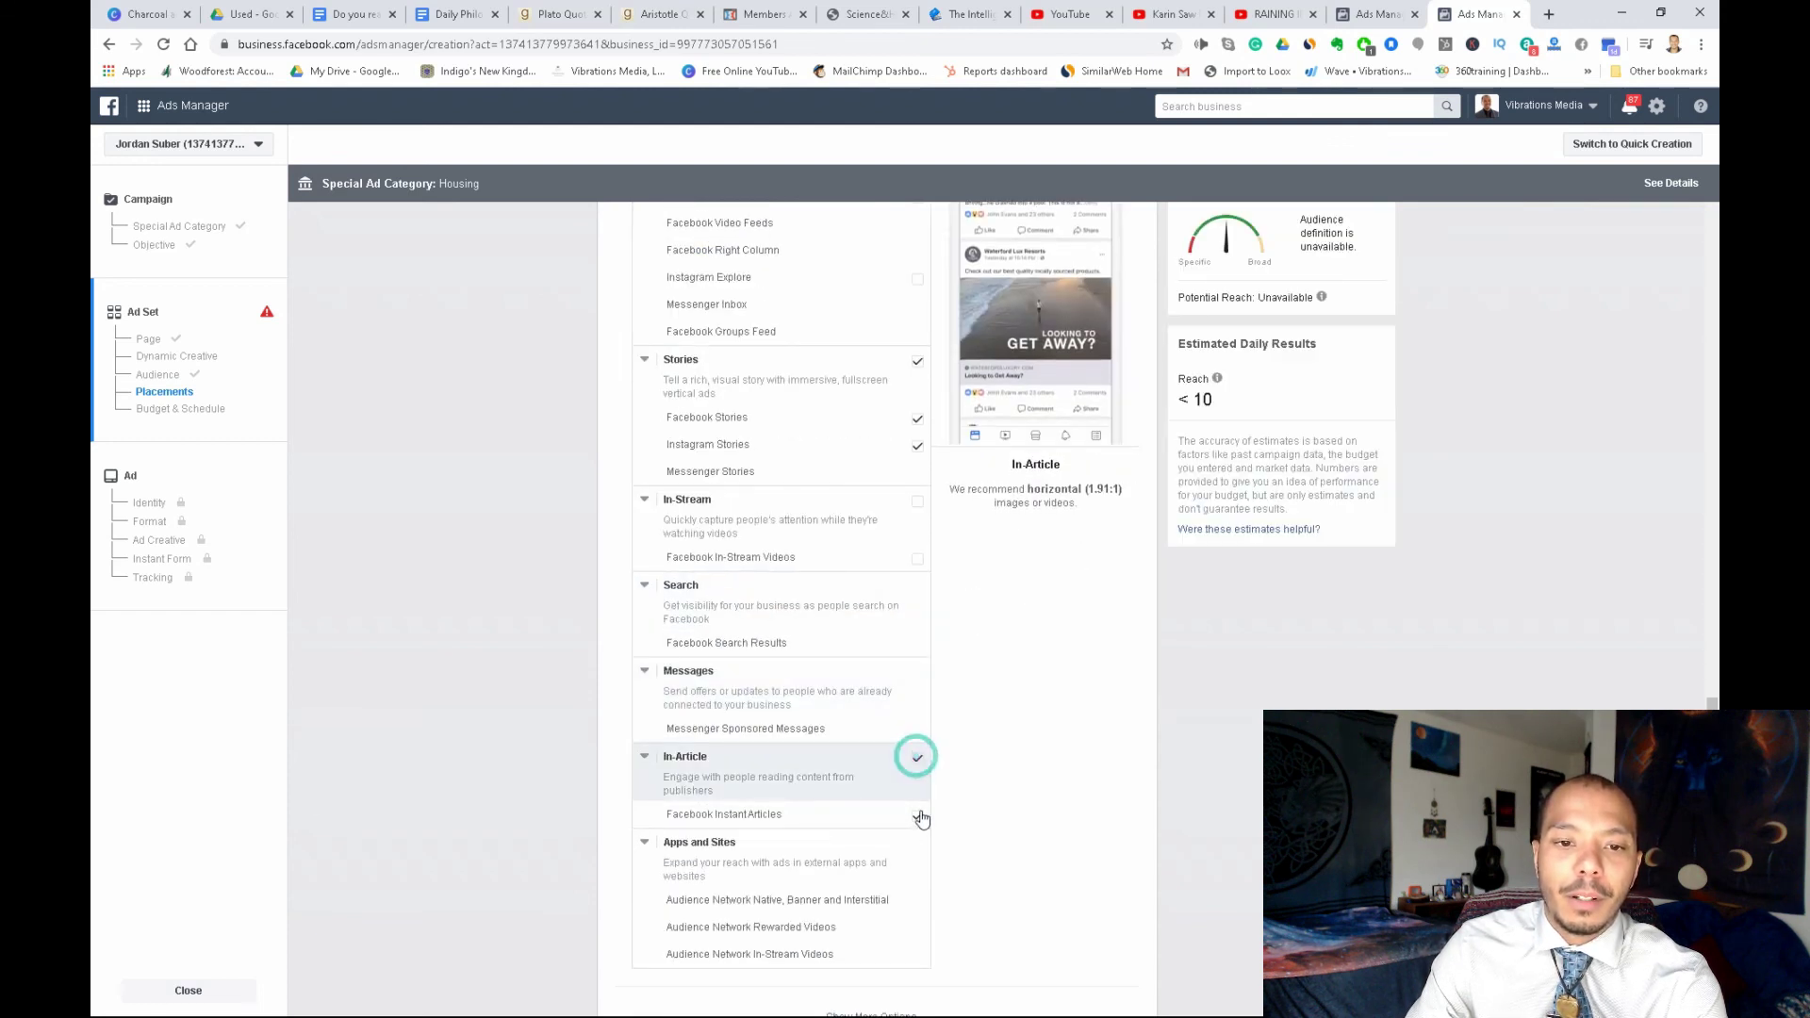
pyautogui.scroll(4, 848, 680)
pyautogui.click(916, 699)
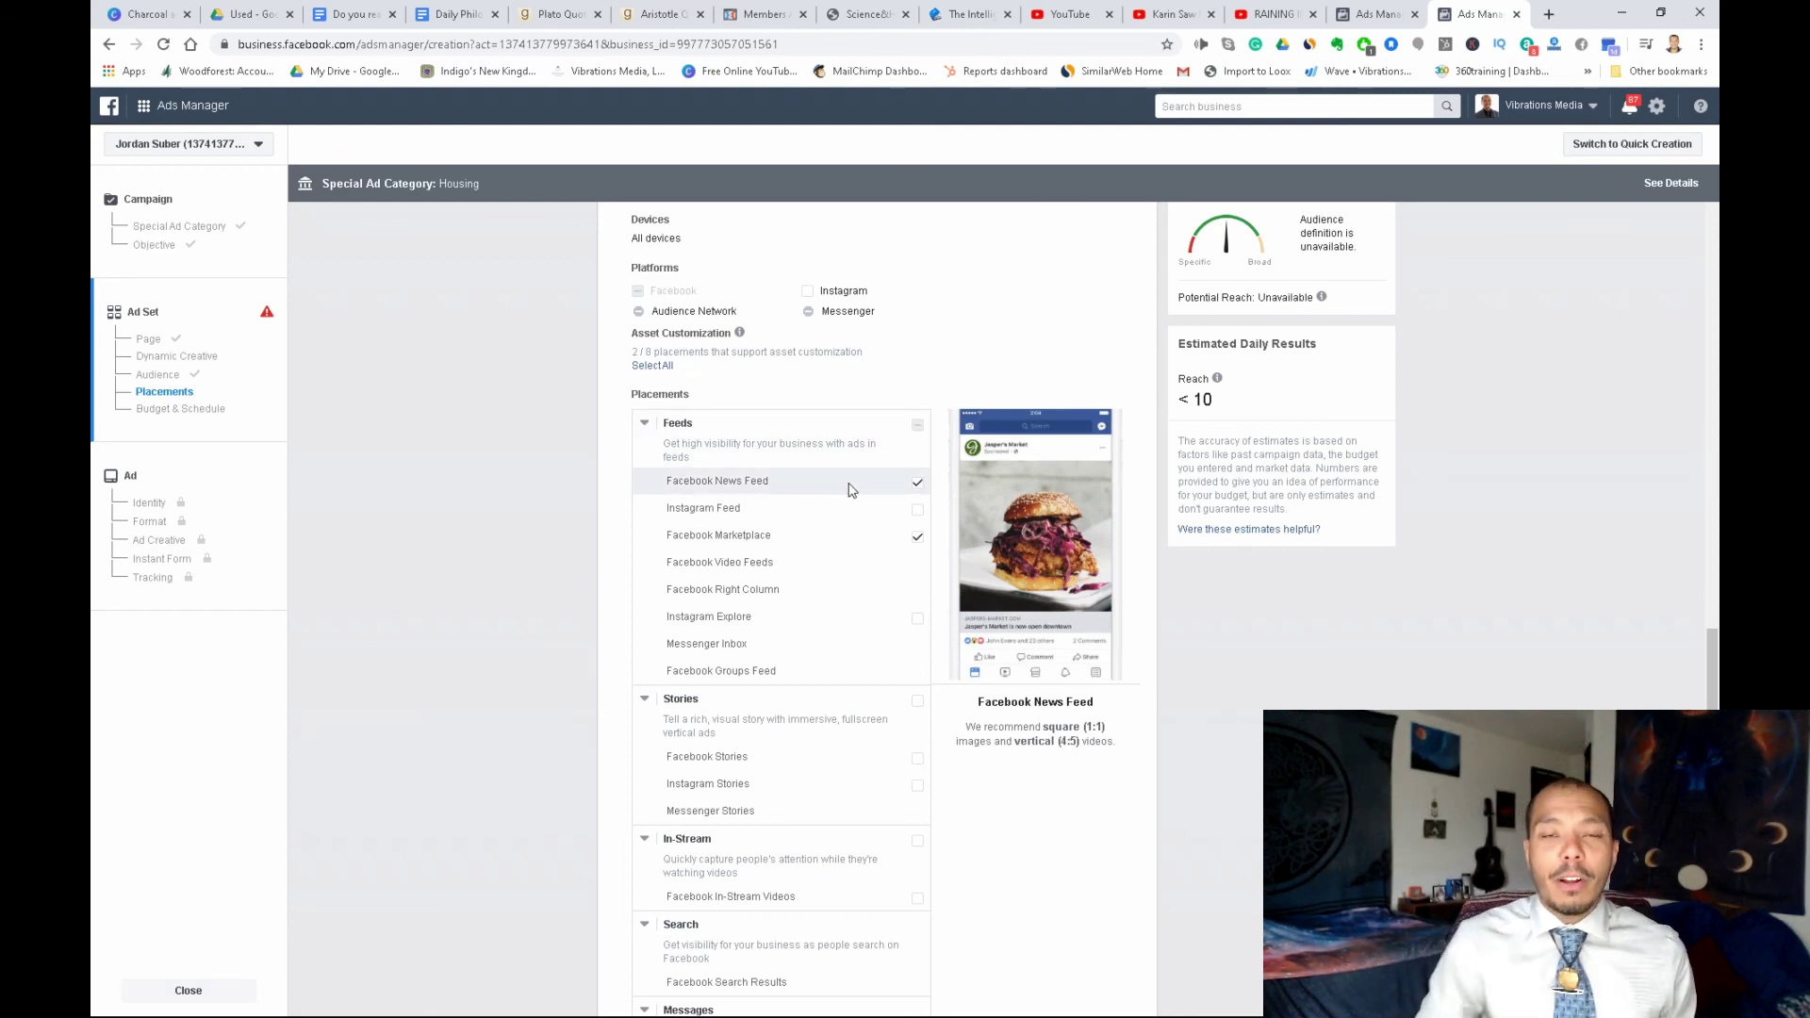
# Limit the manual placements to mobile devices only, leaving desktop out
pyautogui.scroll(2, 849, 490)
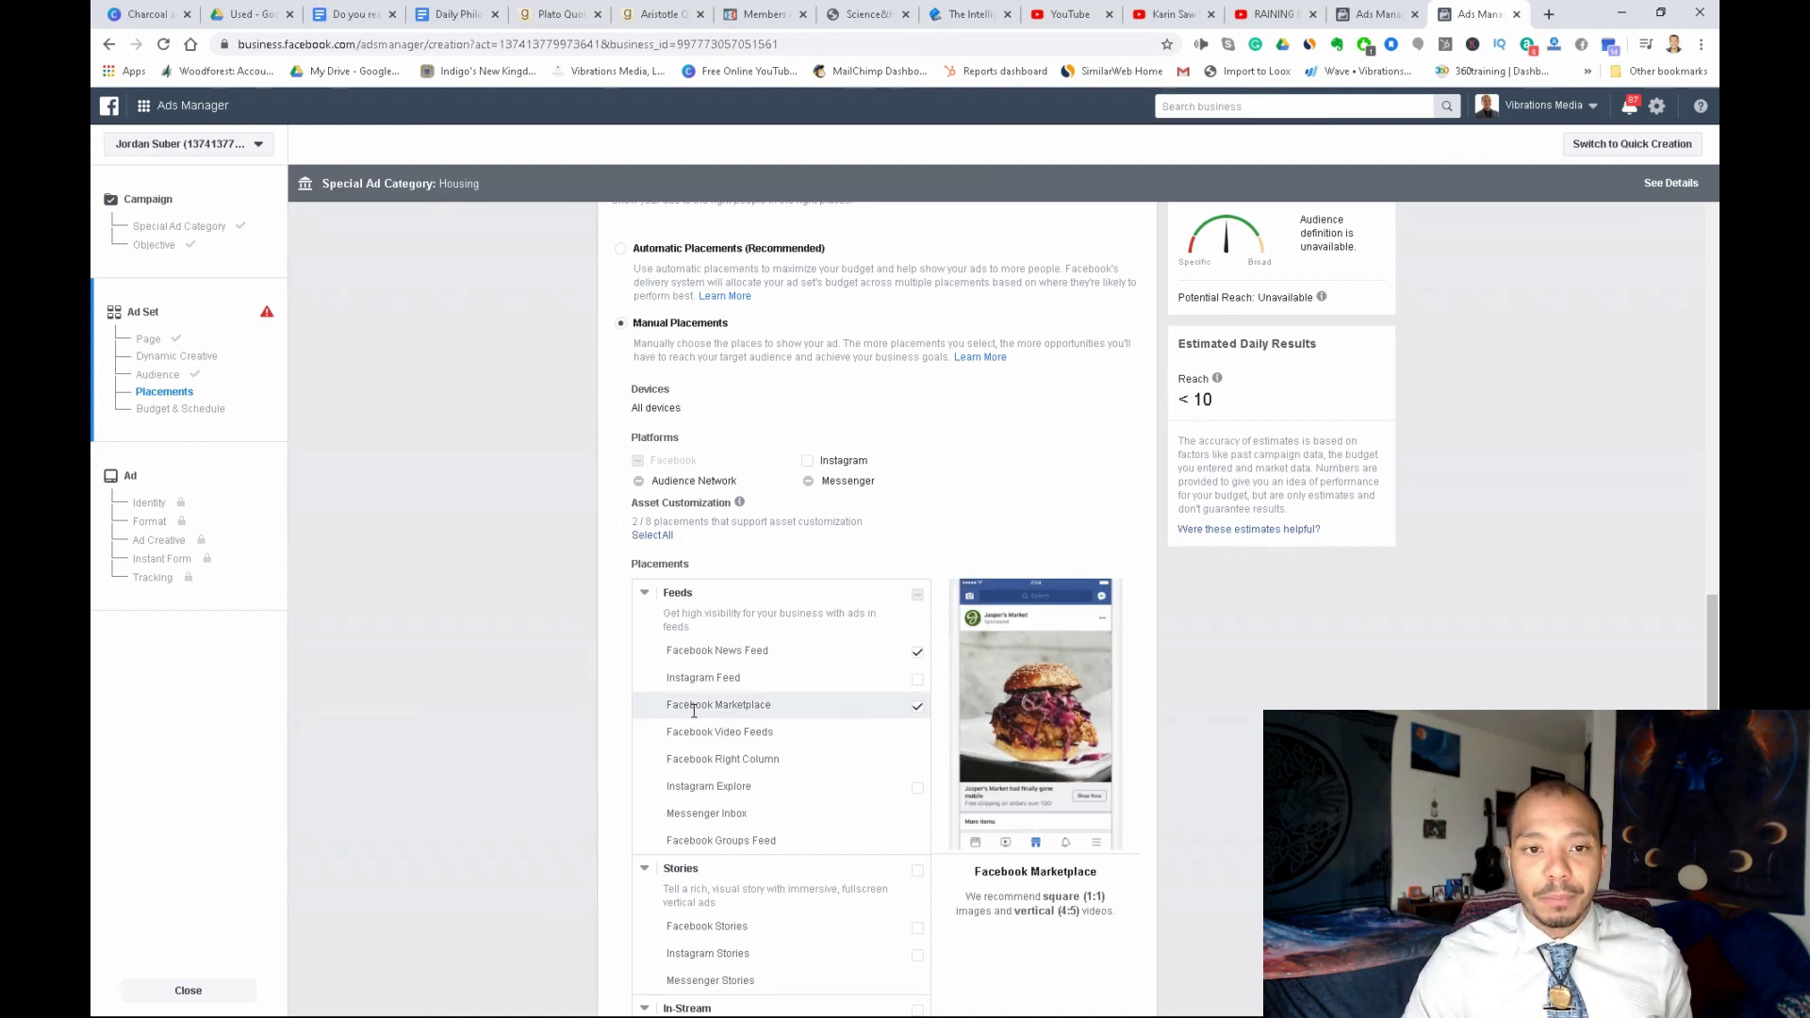
pyautogui.scroll(-10, 693, 709)
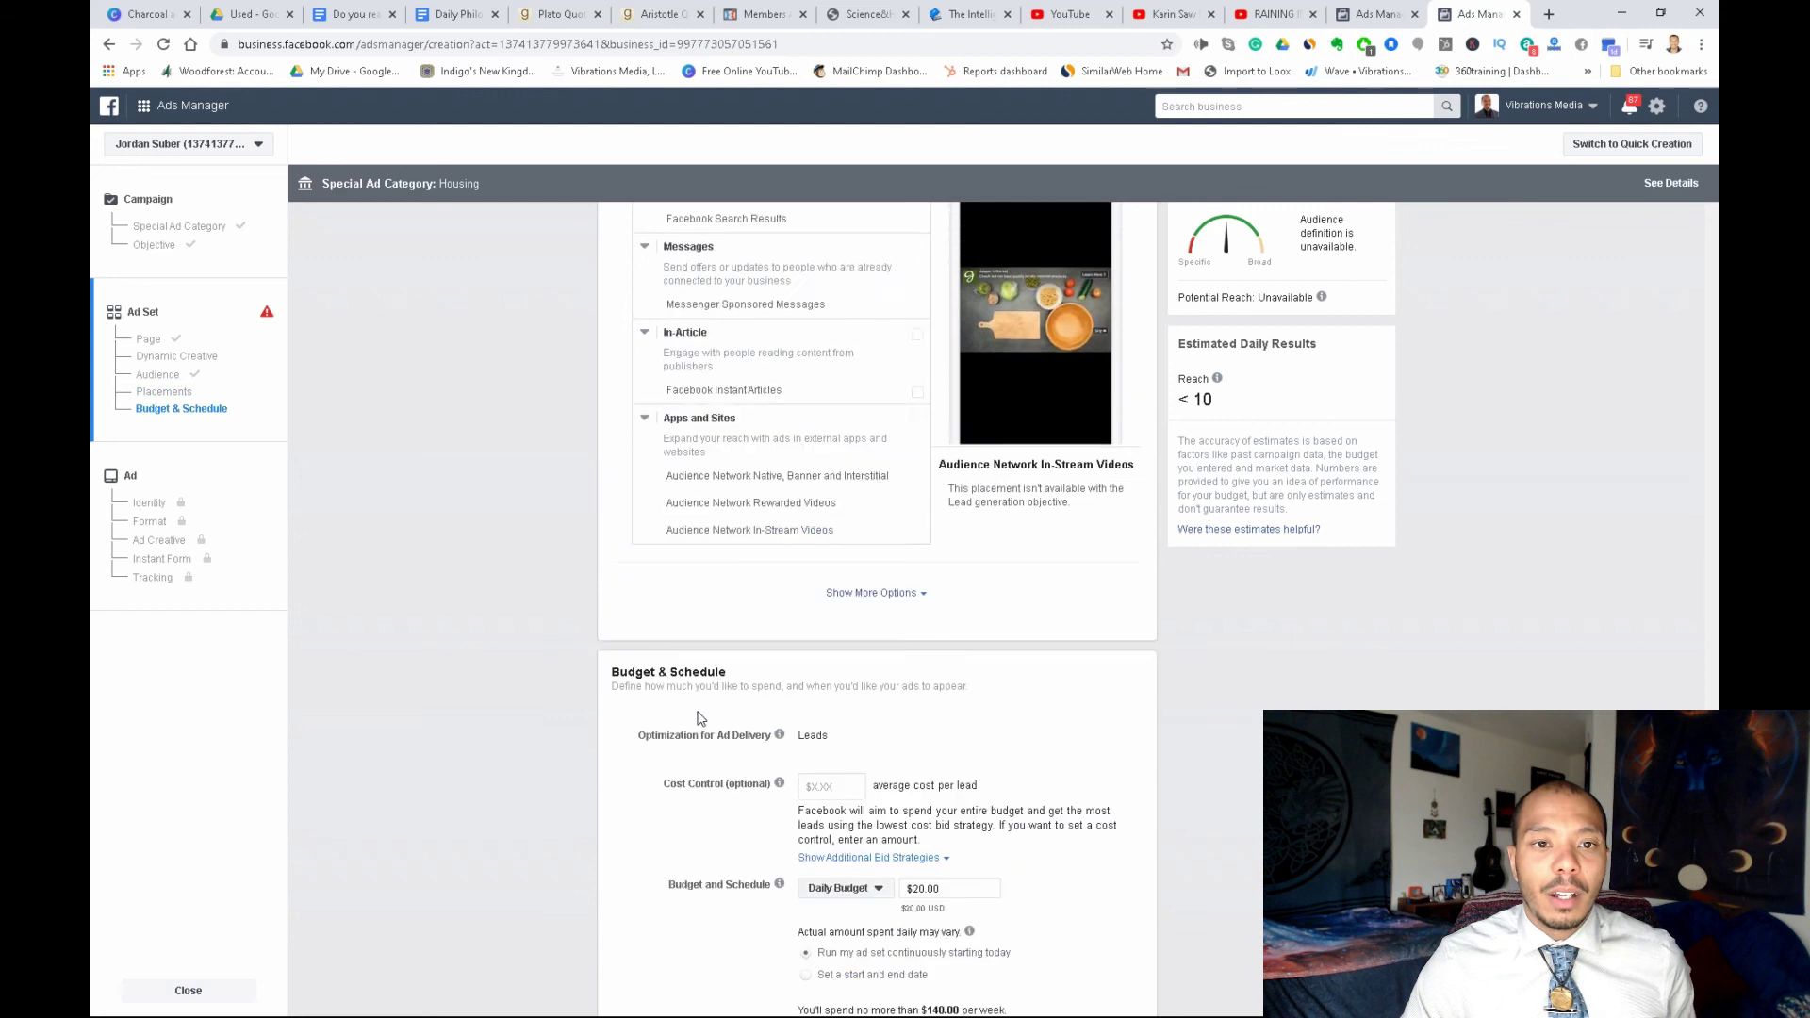
pyautogui.scroll(10, 697, 718)
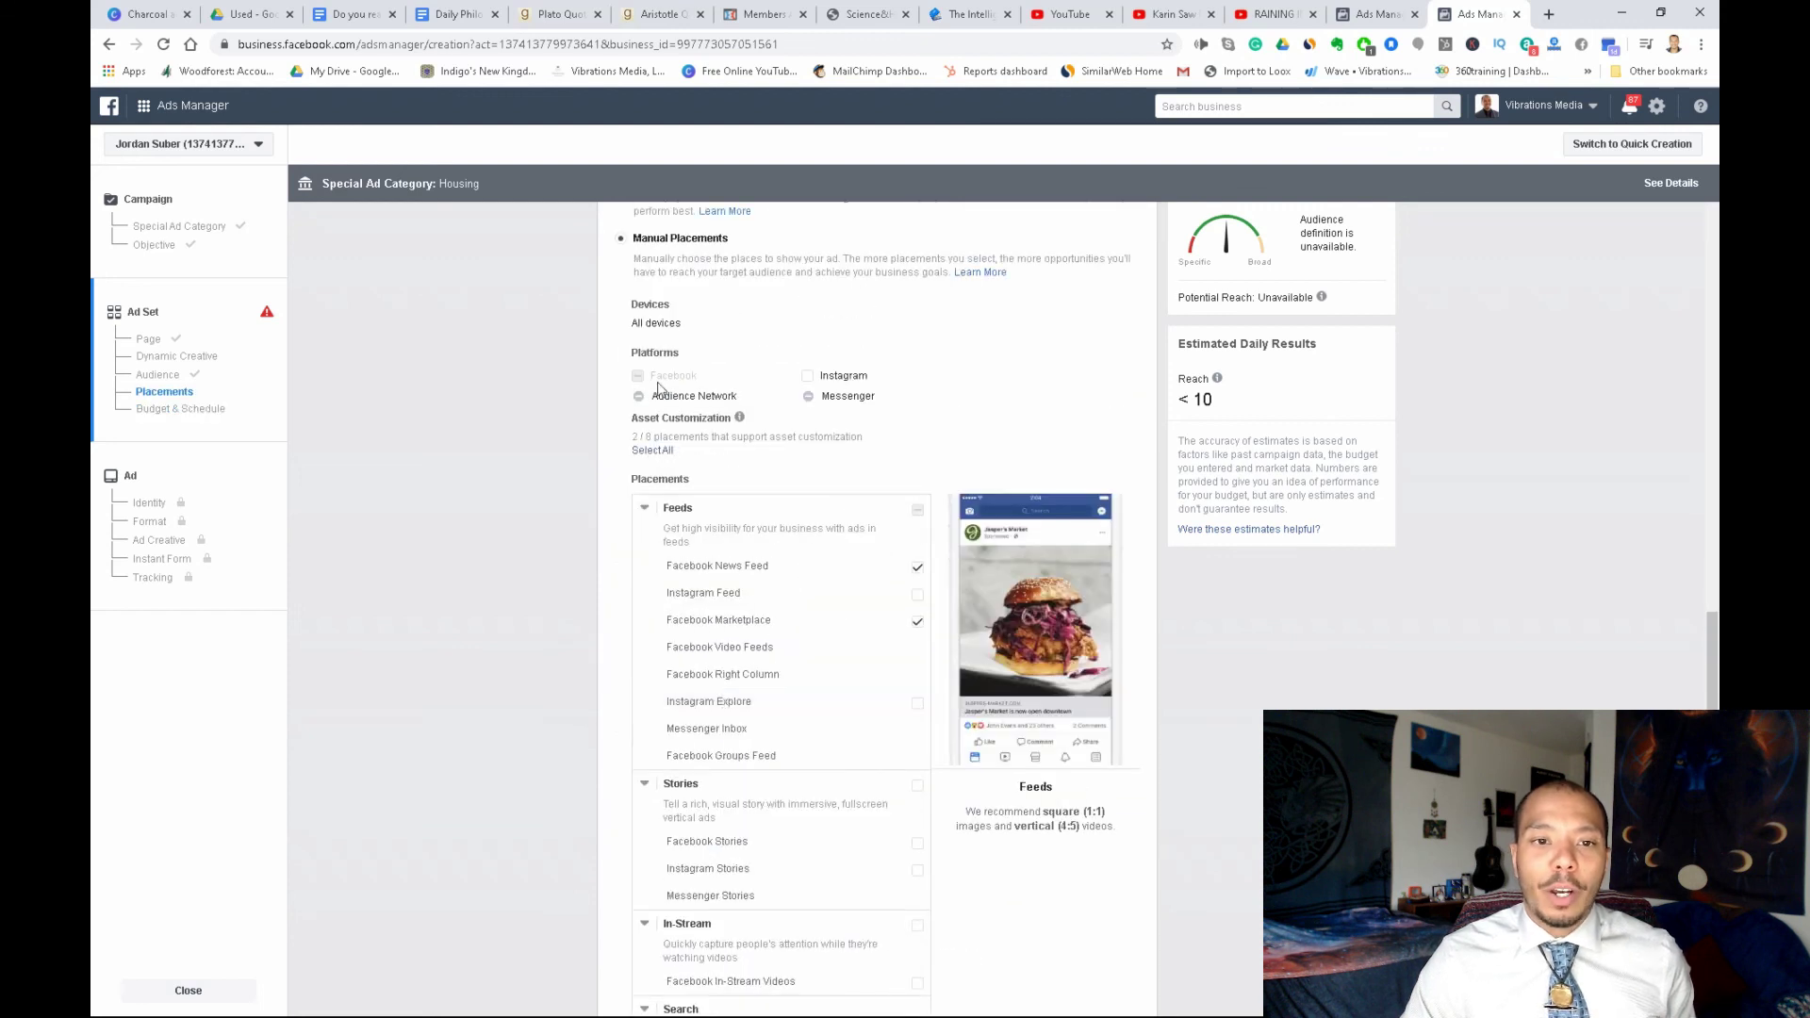
pyautogui.scroll(1, 787, 436)
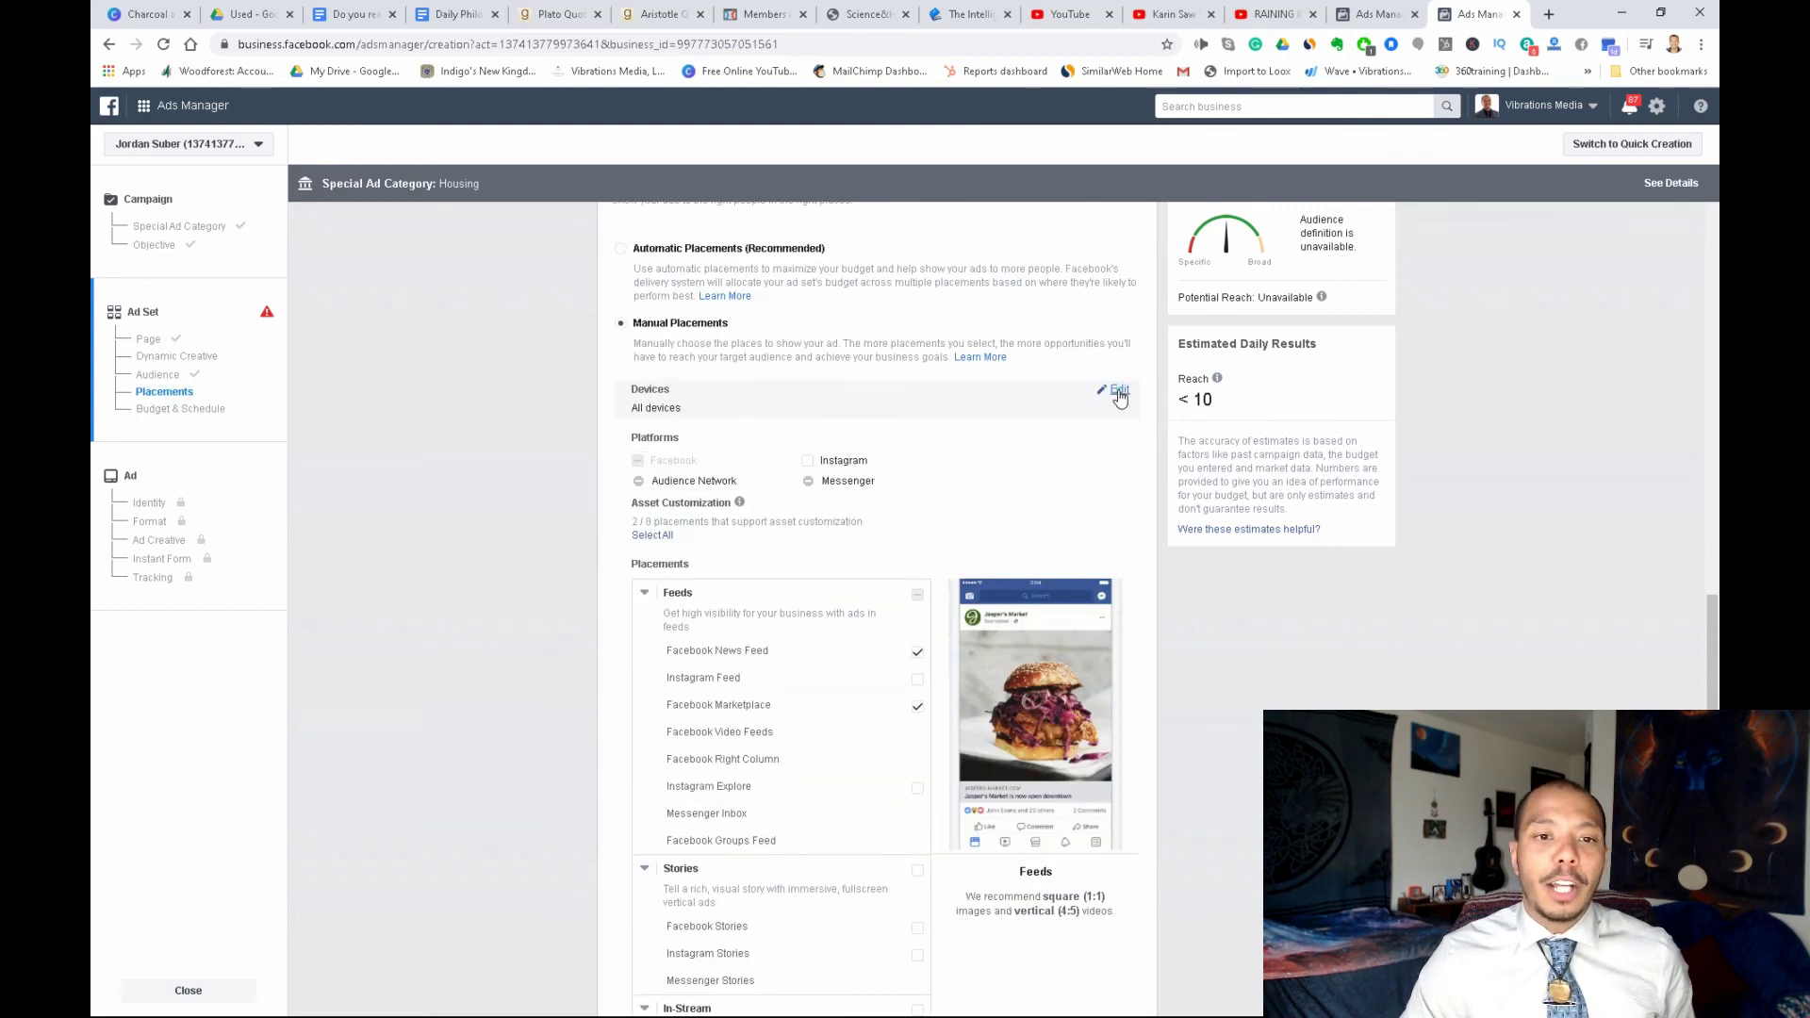
pyautogui.click(1119, 392)
pyautogui.click(788, 415)
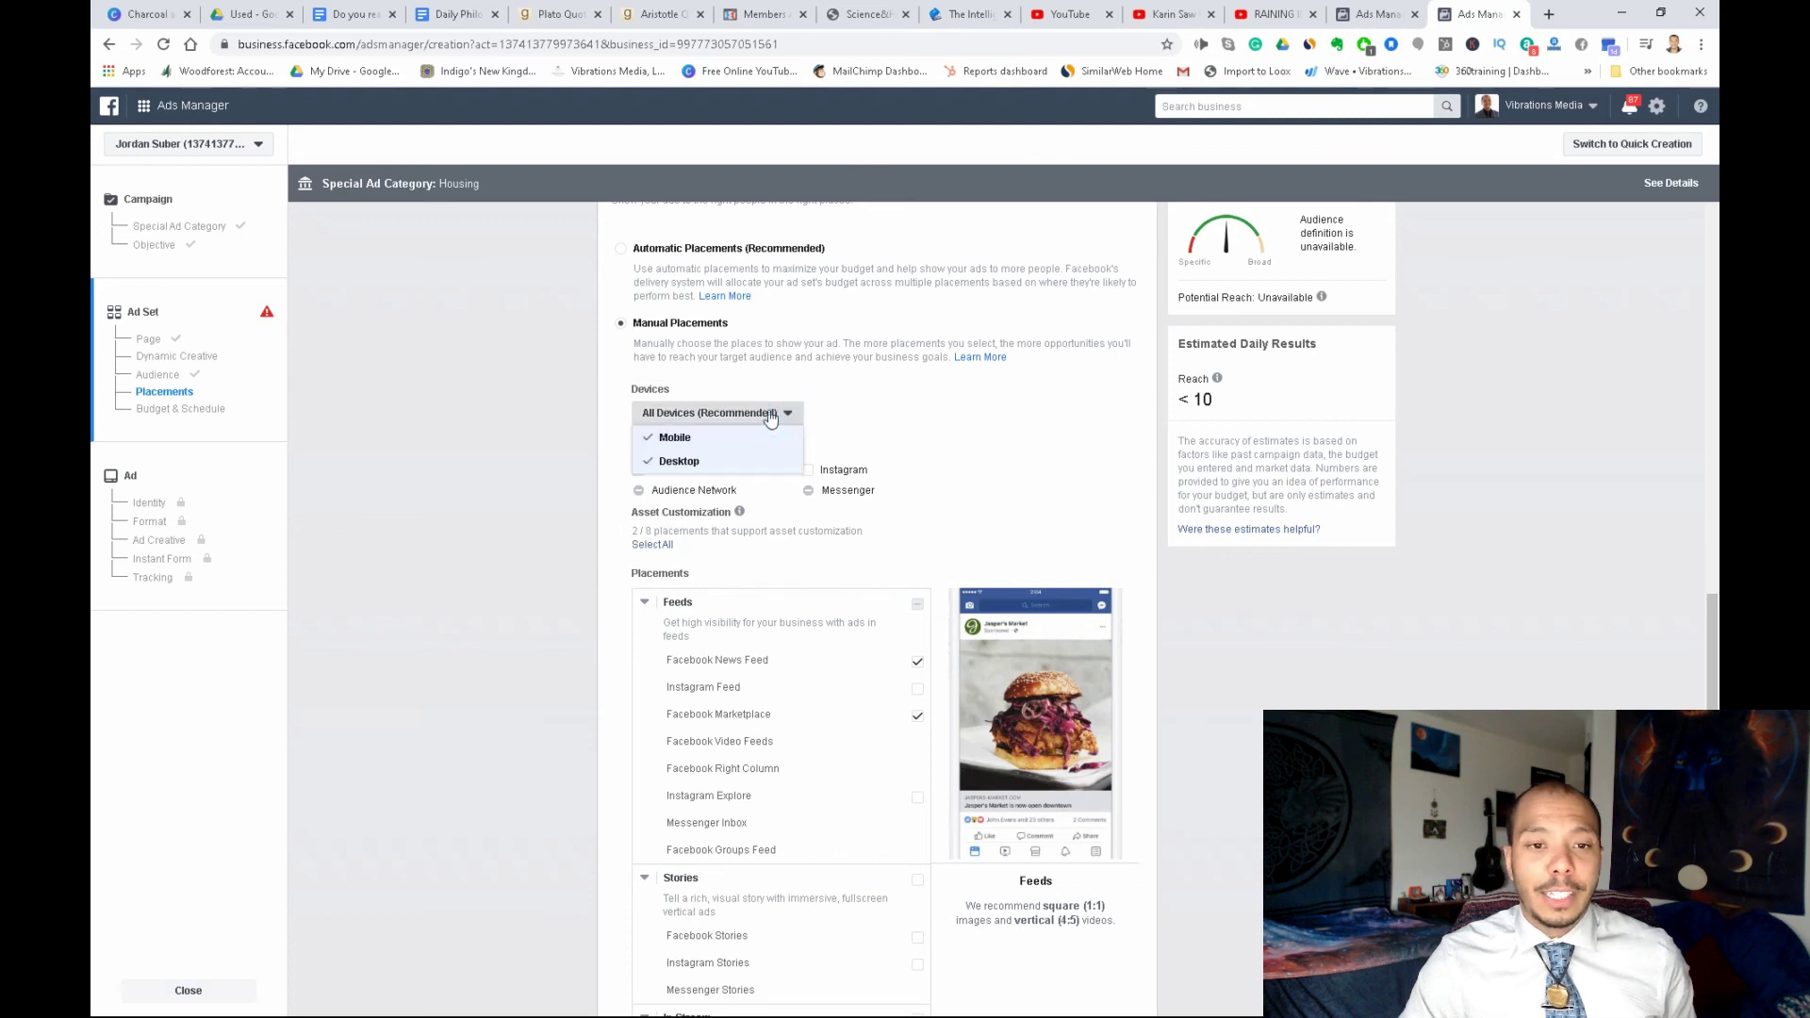
pyautogui.click(640, 460)
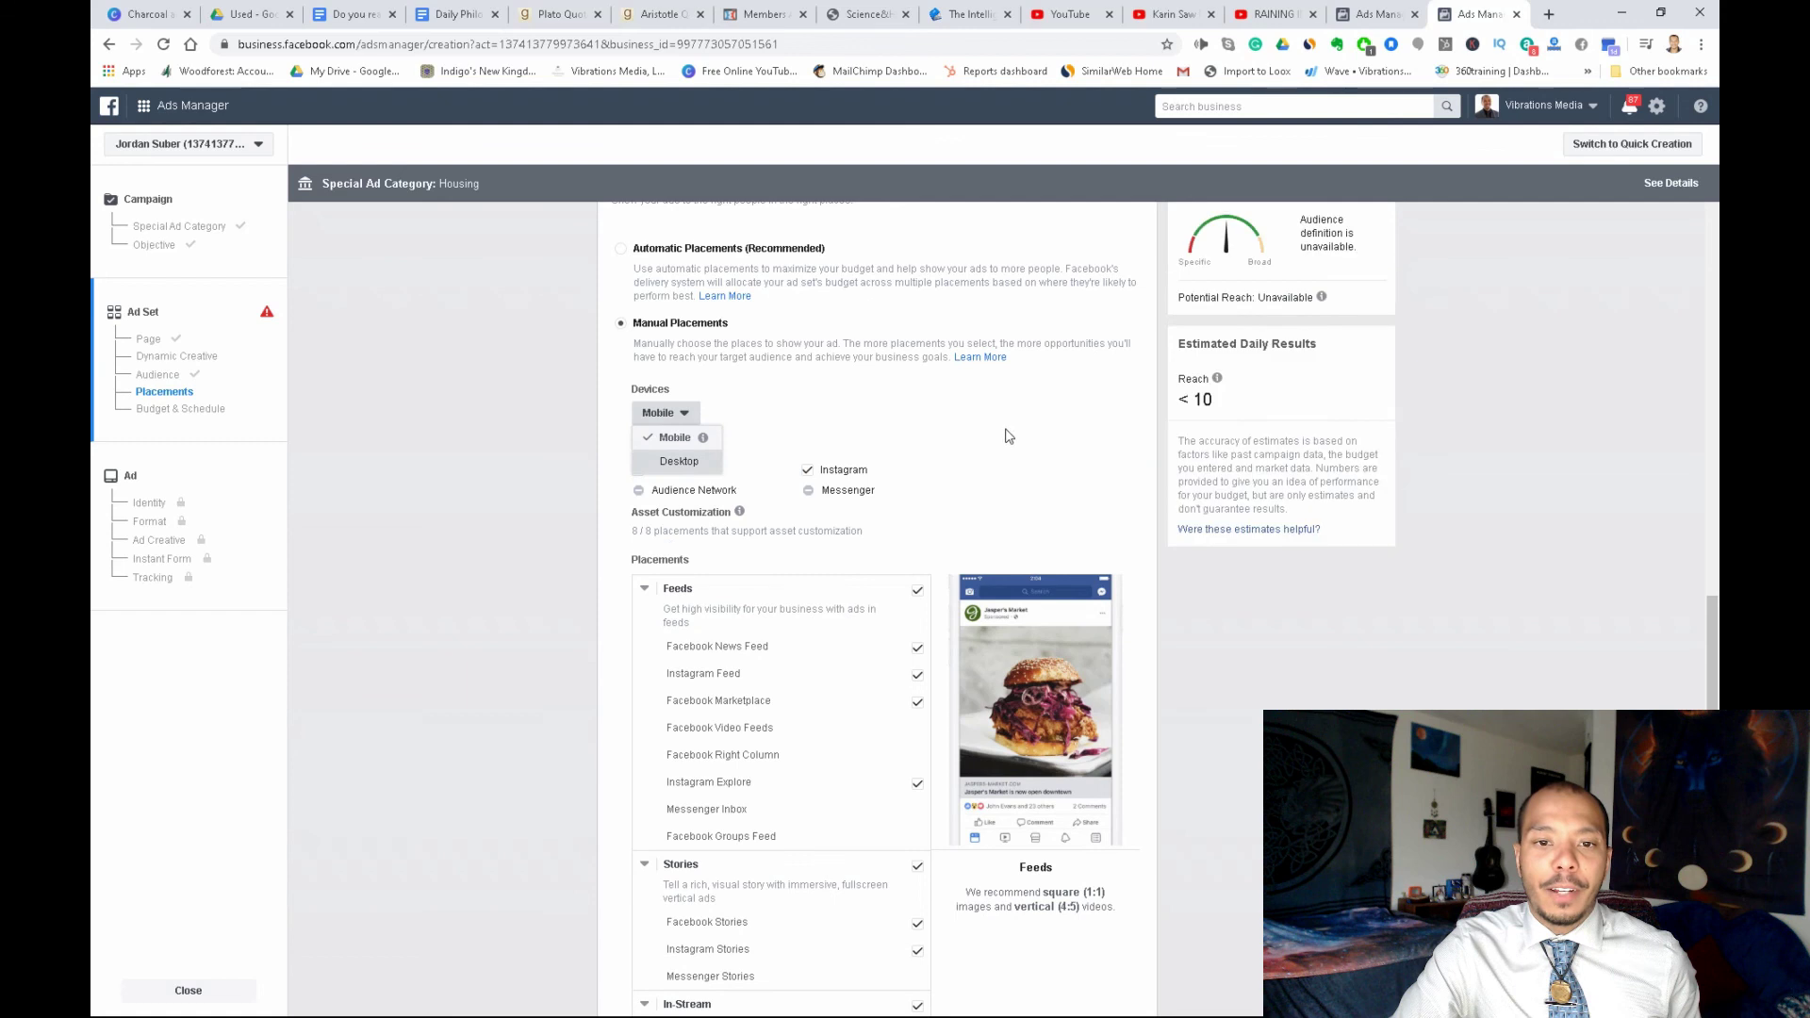
pyautogui.click(703, 417)
# Exclude Instagram and the Stories, In-Stream and In-Article placements again, keeping only Facebook News Feed and Facebook Marketplace
pyautogui.click(818, 474)
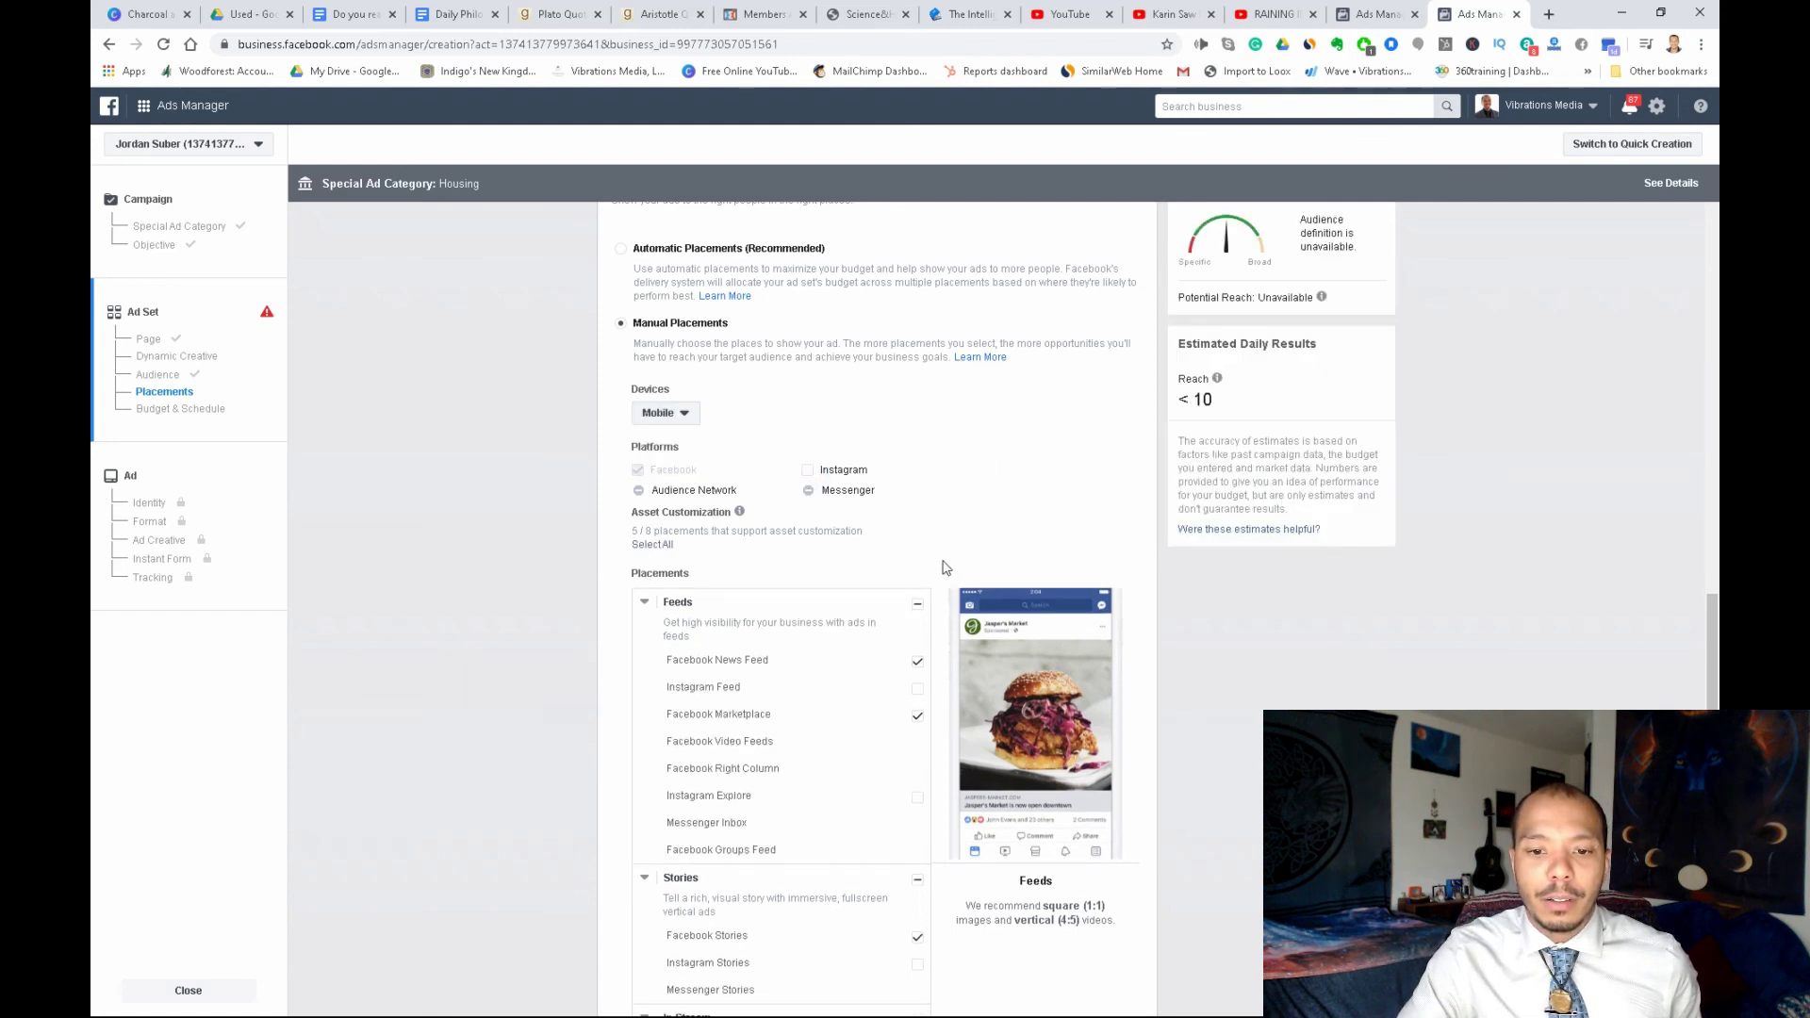
pyautogui.scroll(-2, 943, 575)
pyautogui.click(917, 710)
pyautogui.scroll(-3, 920, 584)
pyautogui.click(917, 456)
pyautogui.click(917, 852)
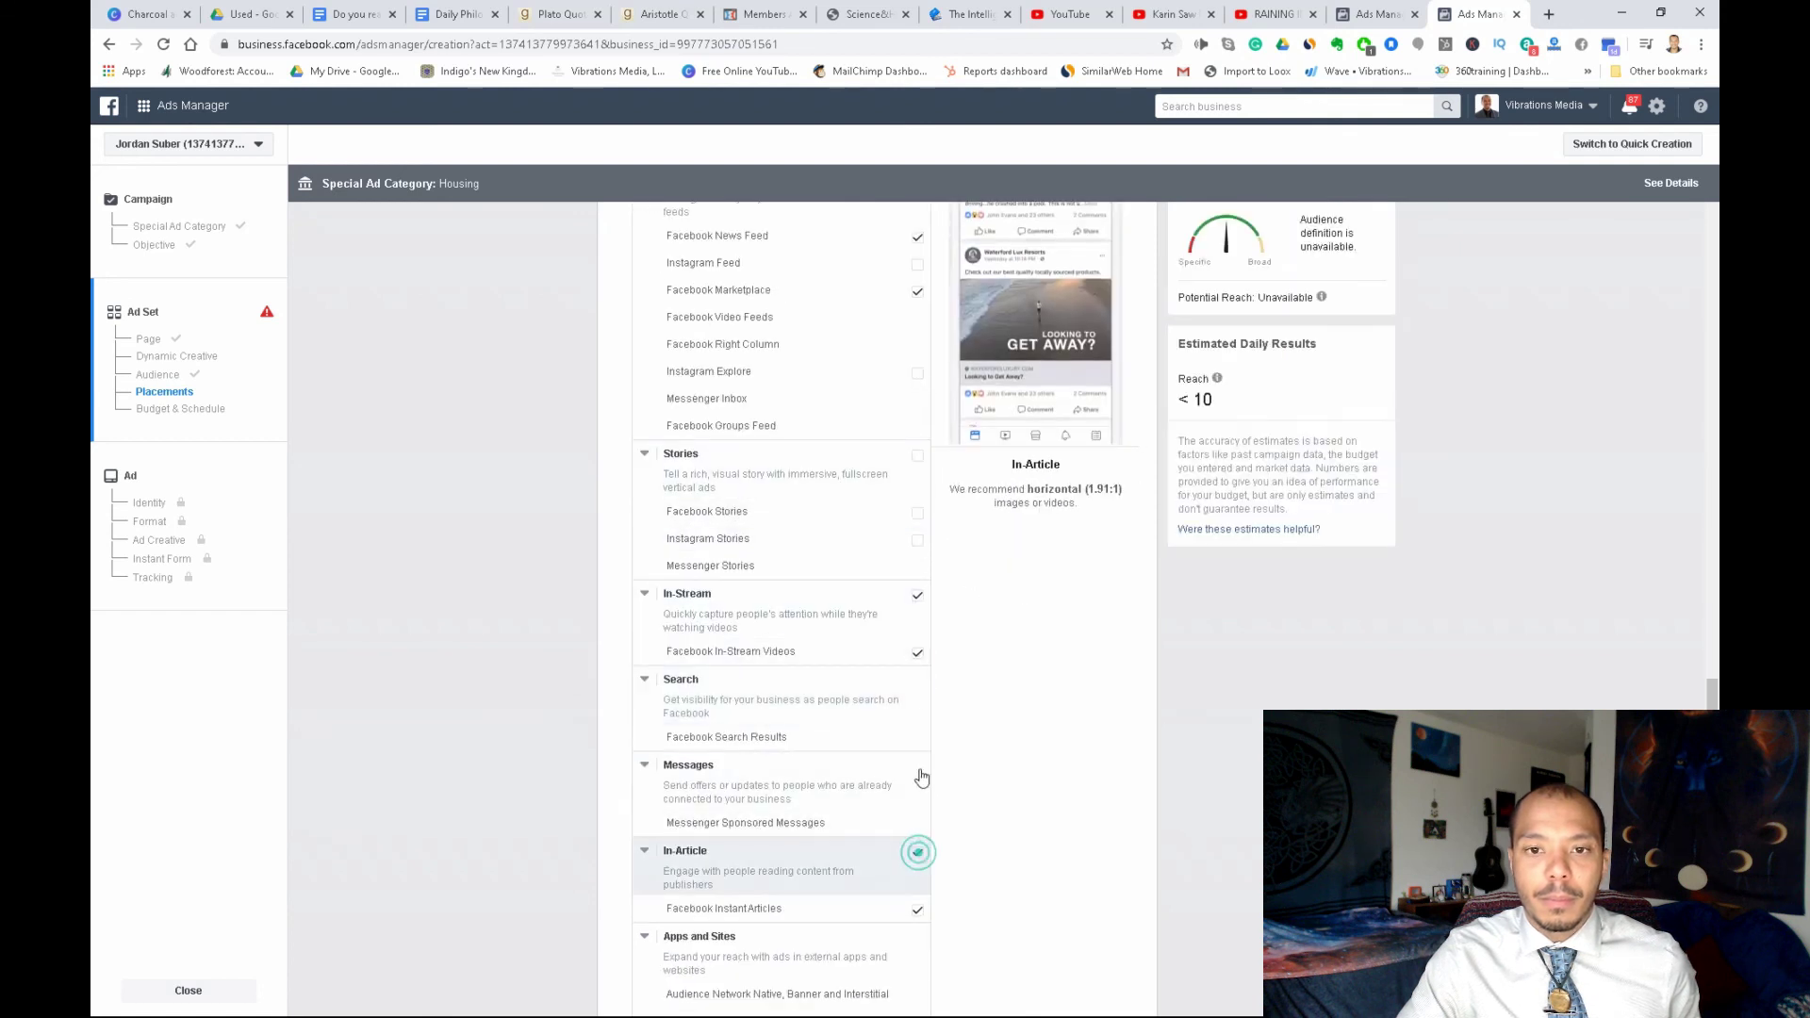
pyautogui.click(917, 595)
pyautogui.scroll(-3, 1013, 725)
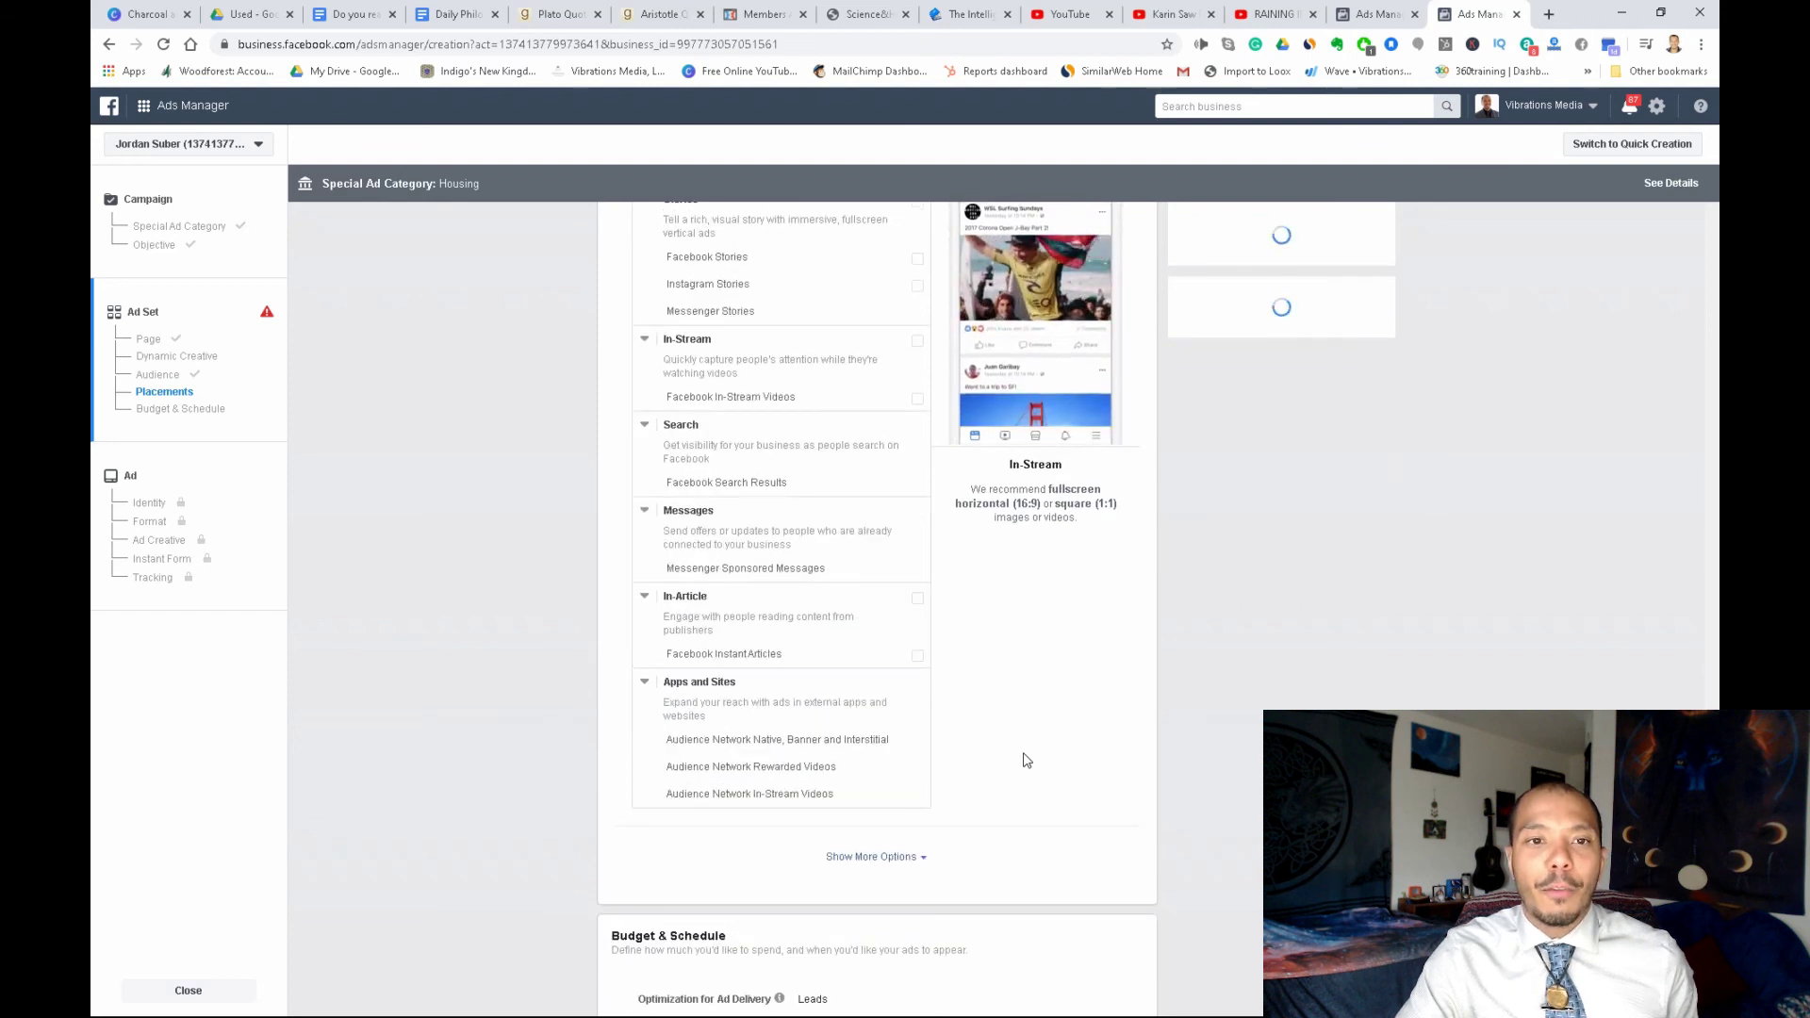
pyautogui.scroll(5, 1026, 759)
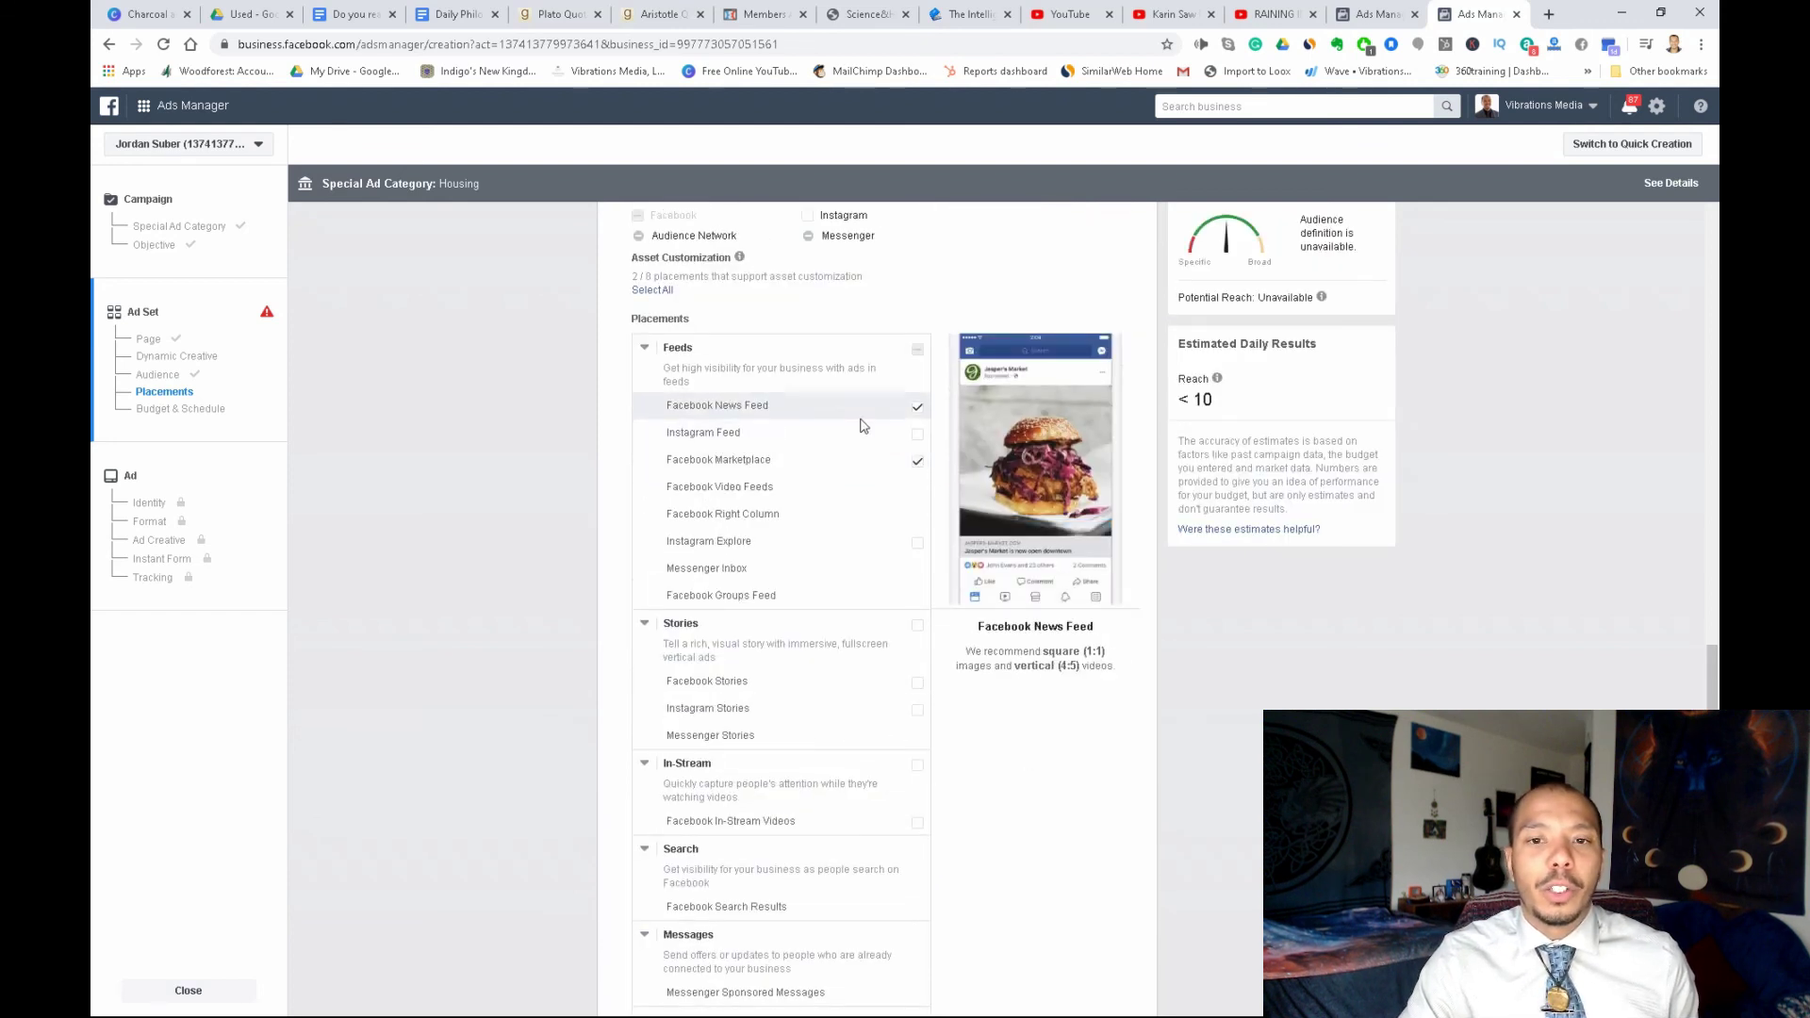
pyautogui.scroll(3, 1027, 497)
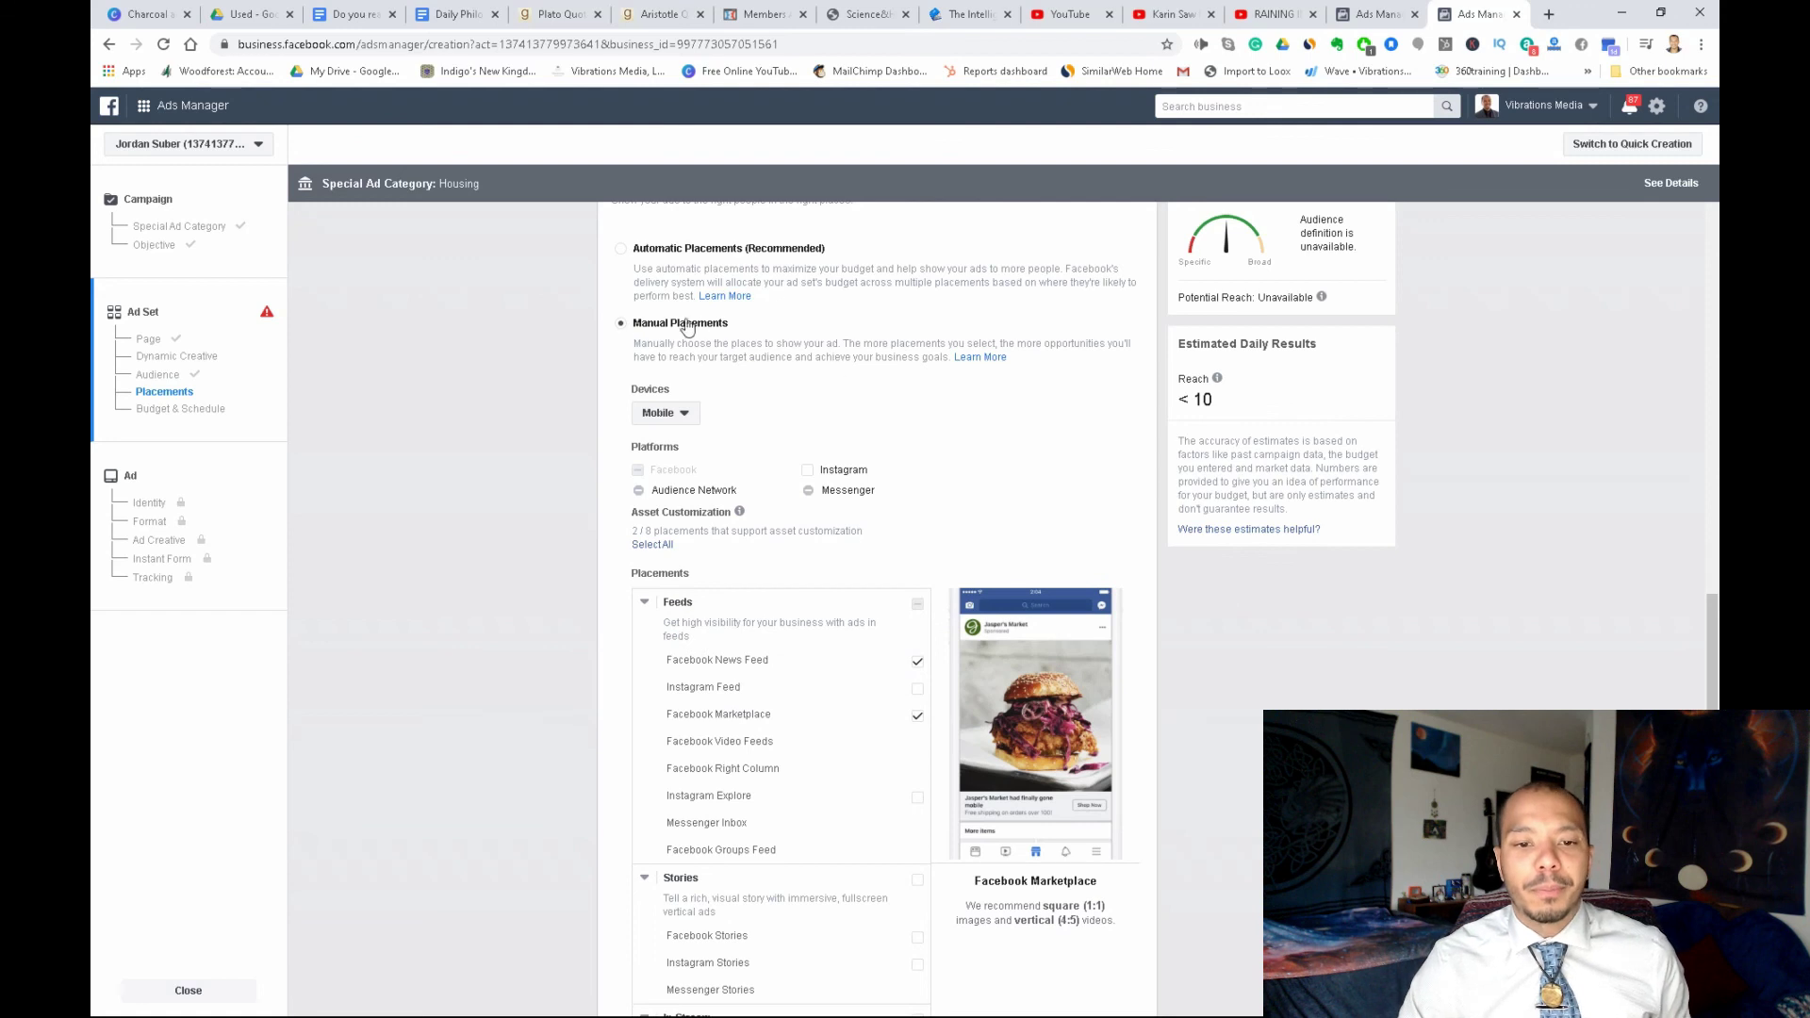
pyautogui.scroll(1, 615, 369)
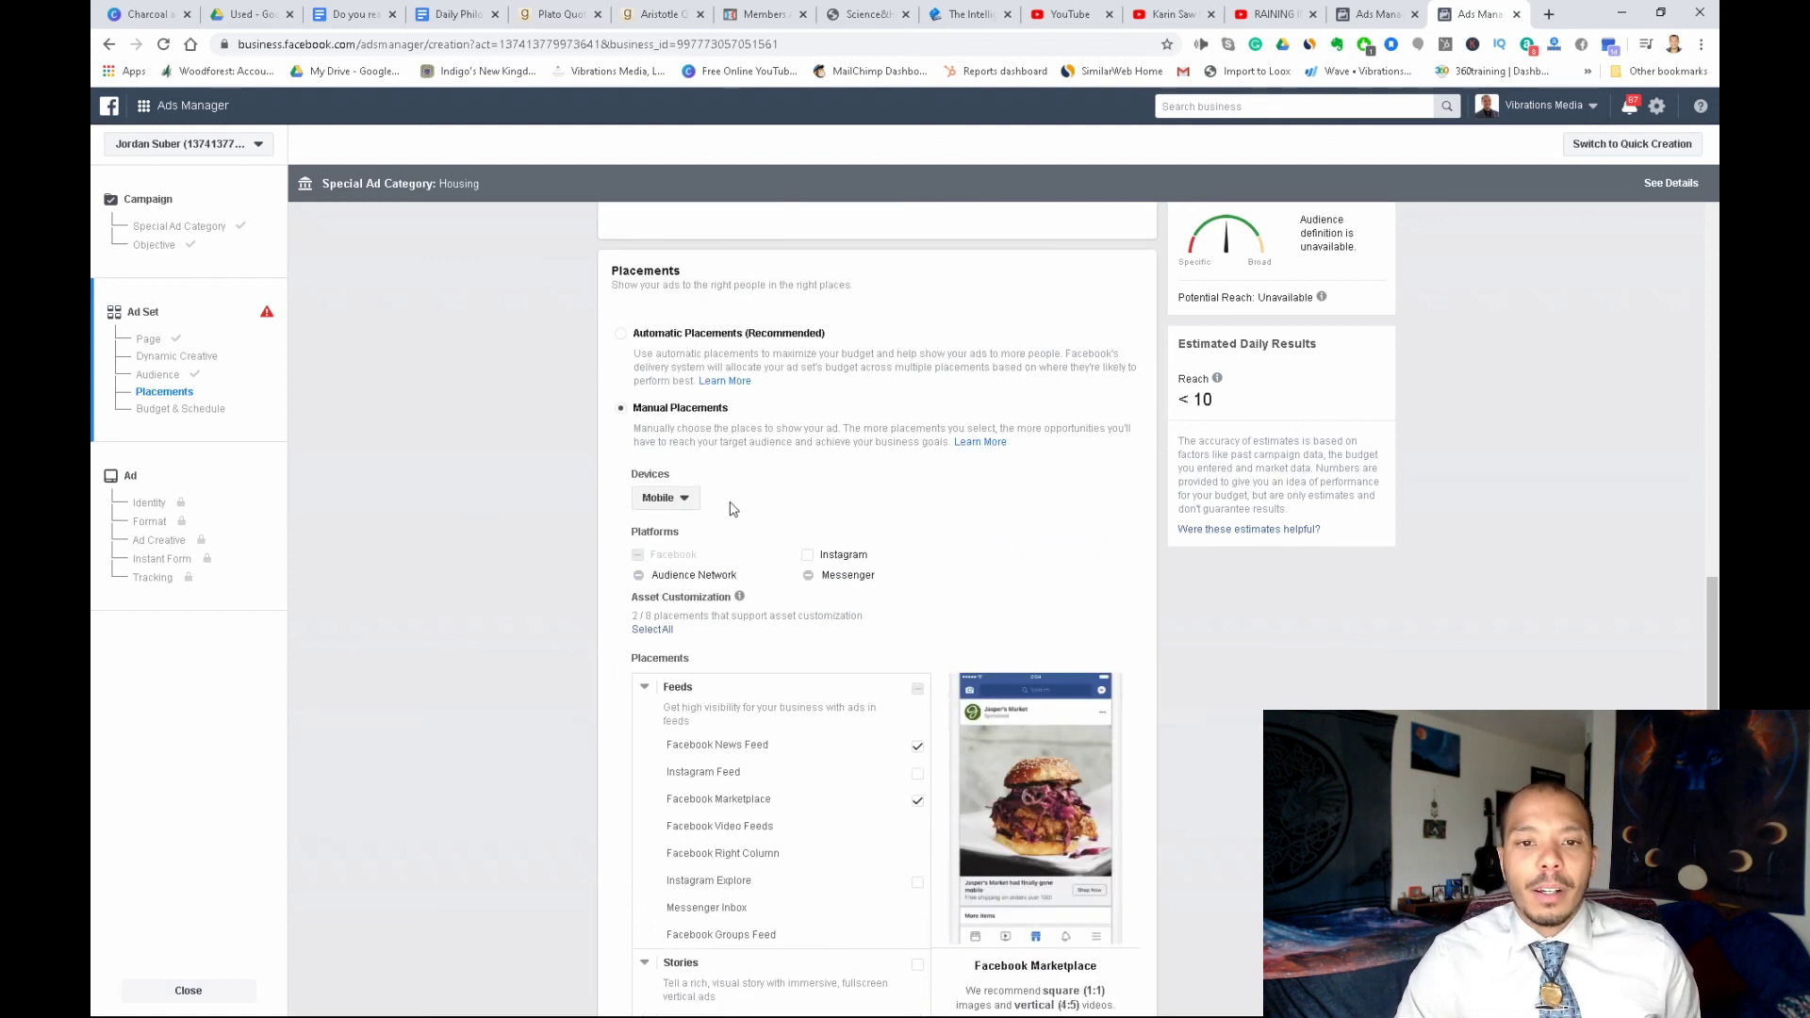
# Switch the ad set's schedule to a start and end date, with the end date on April 21, 2020
pyautogui.scroll(-13, 733, 509)
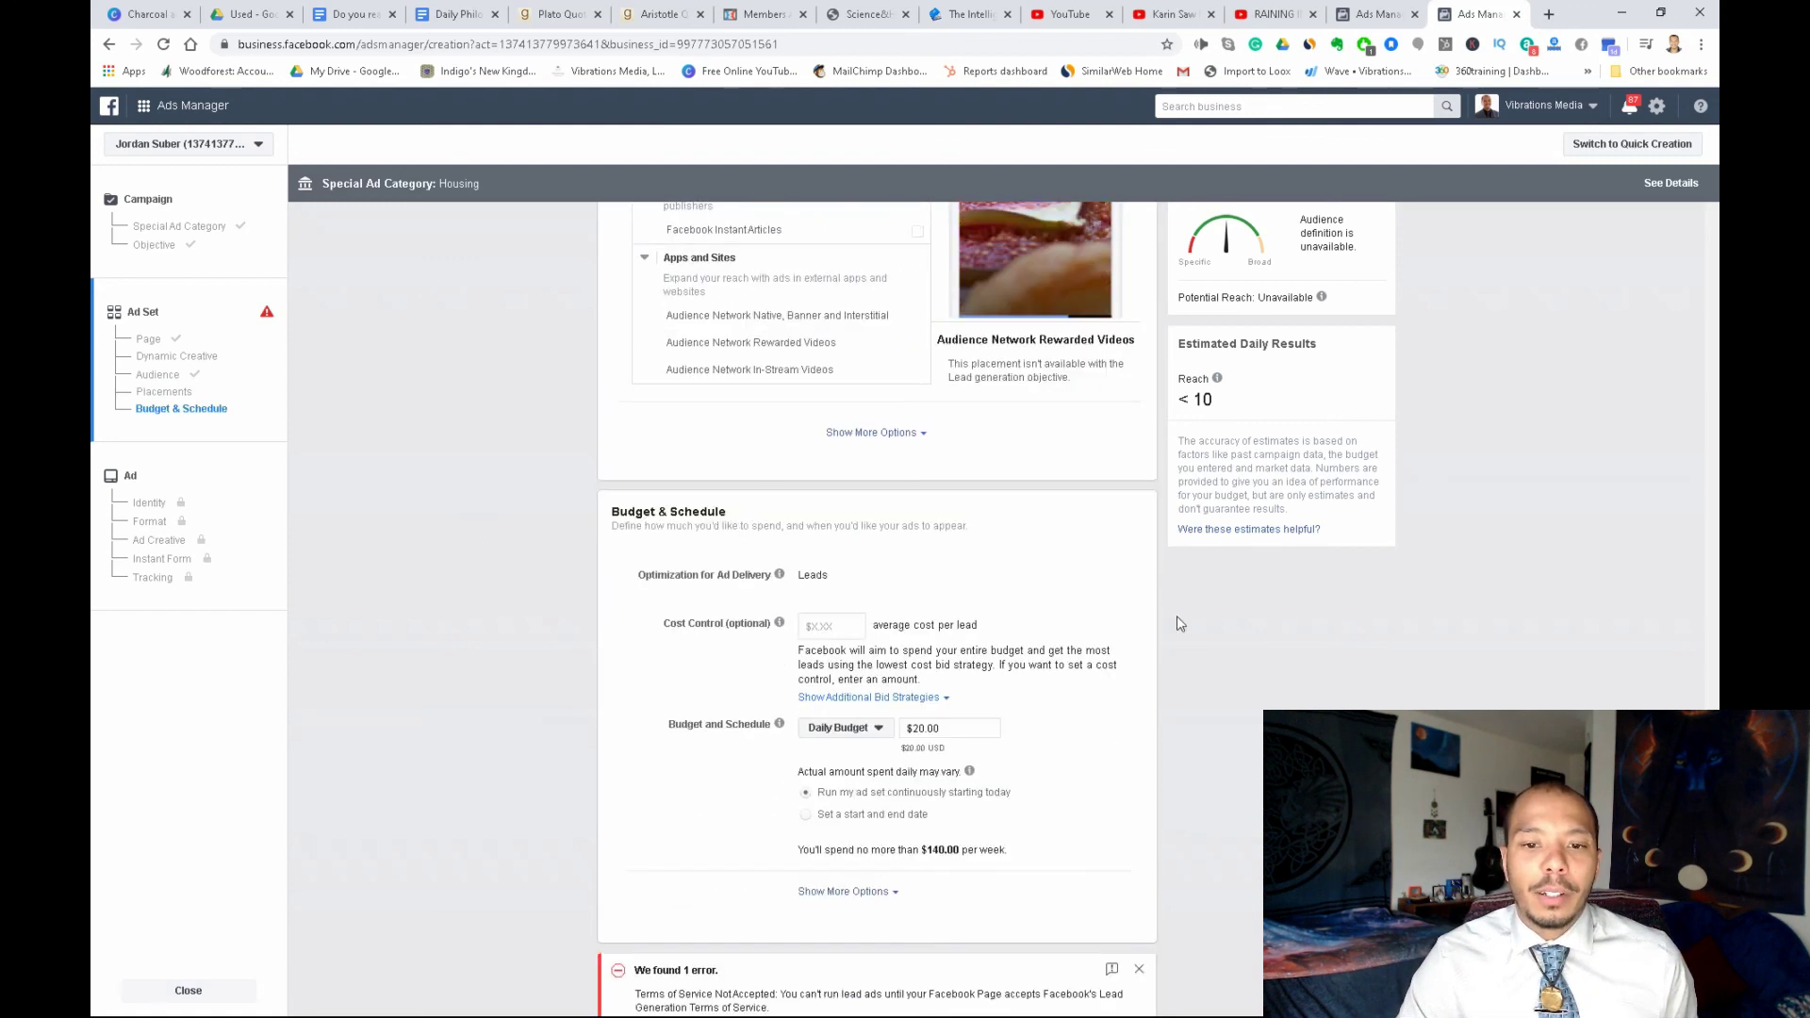
pyautogui.scroll(-1, 1177, 624)
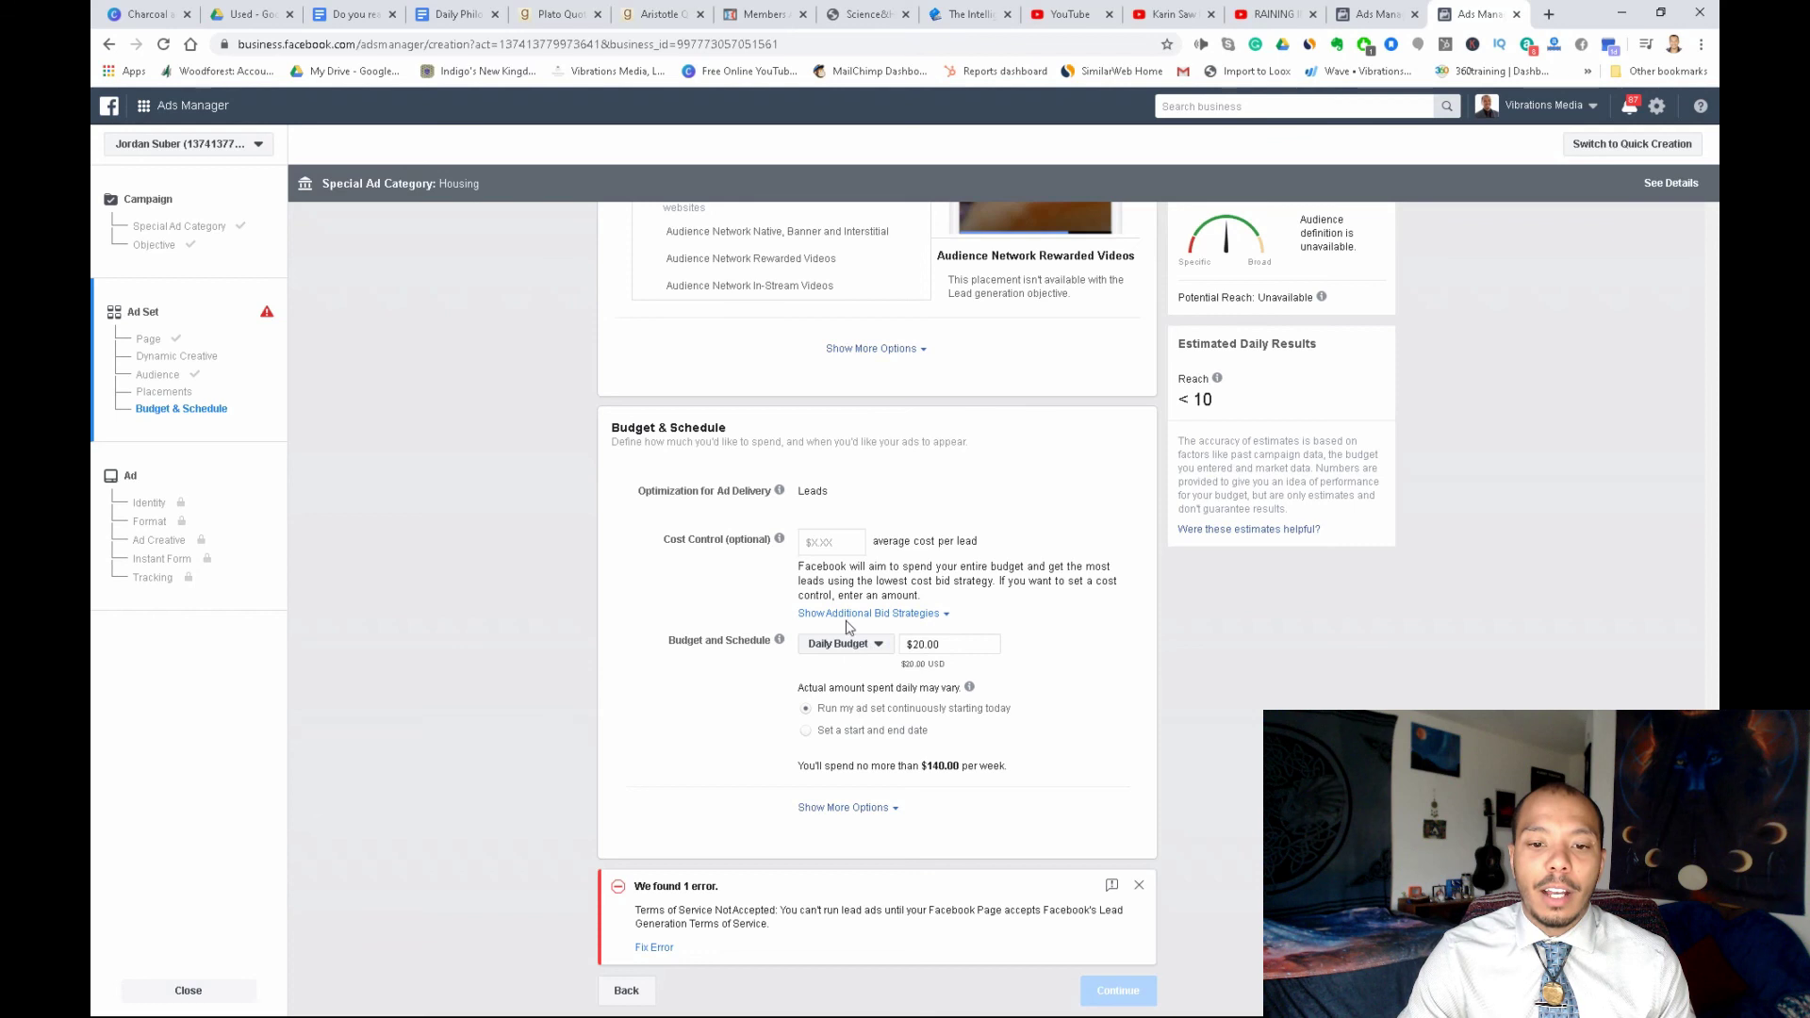
pyautogui.click(806, 730)
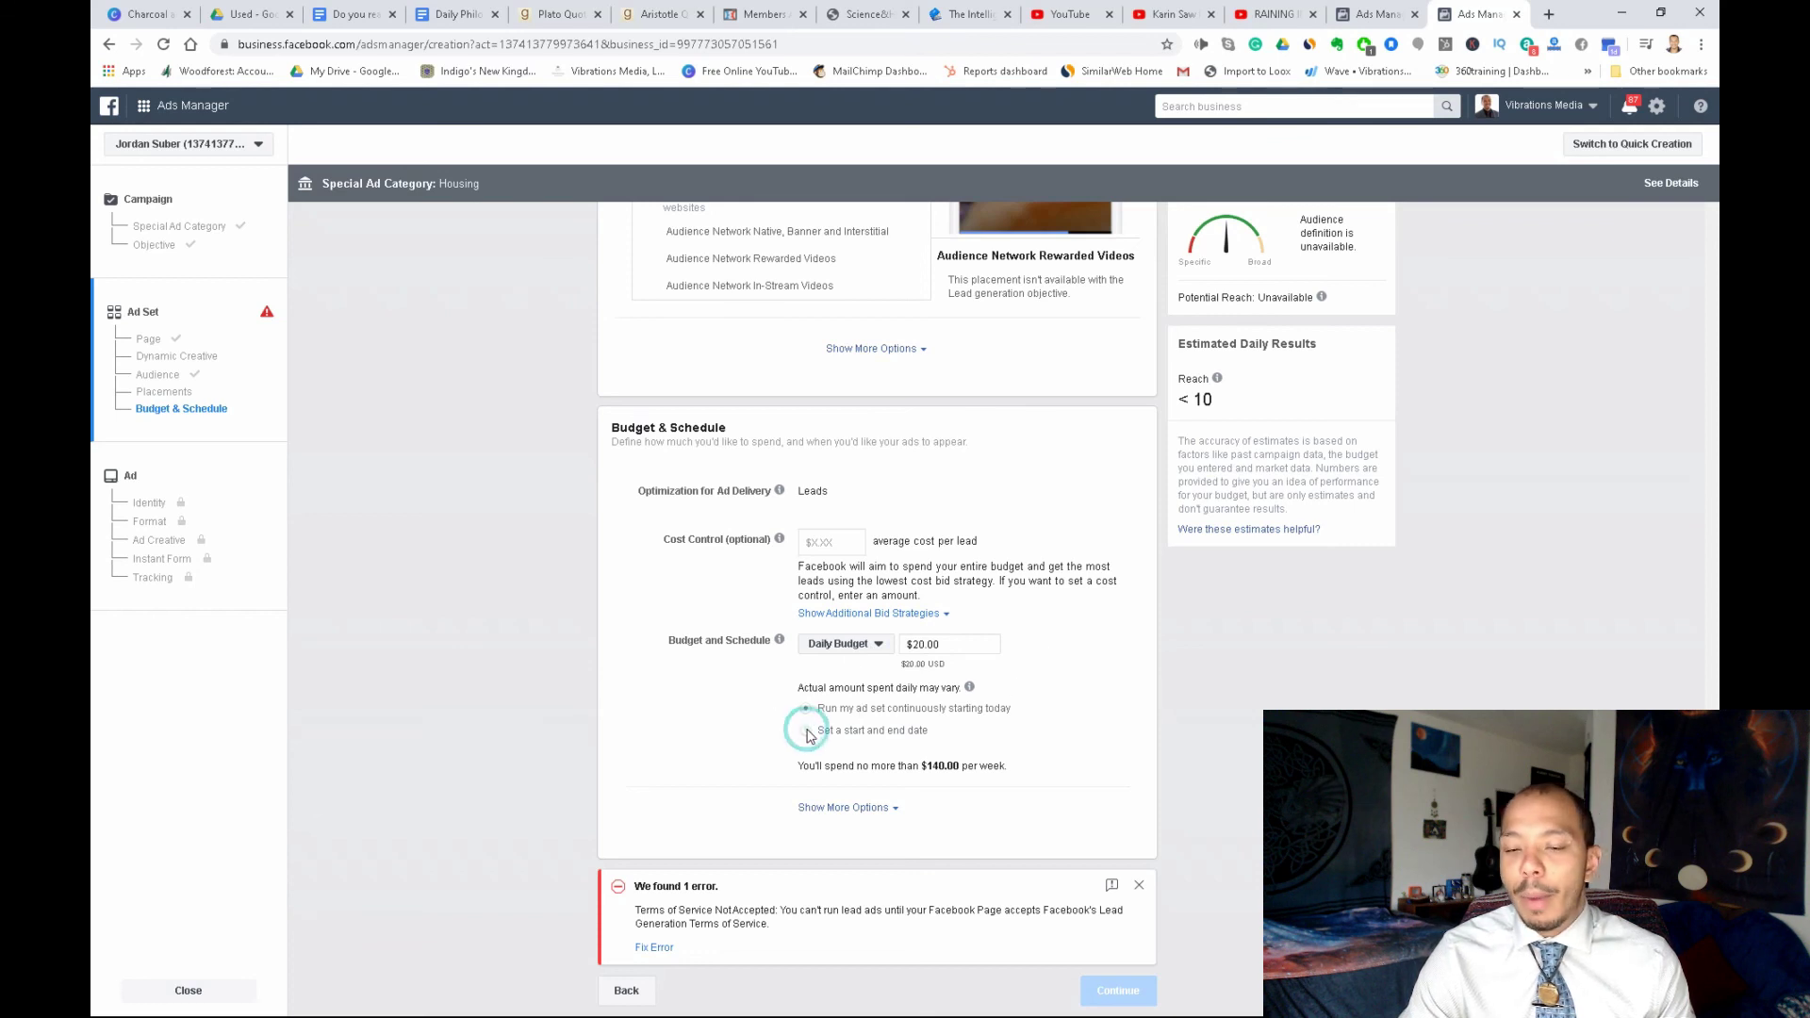
pyautogui.scroll(-1, 980, 795)
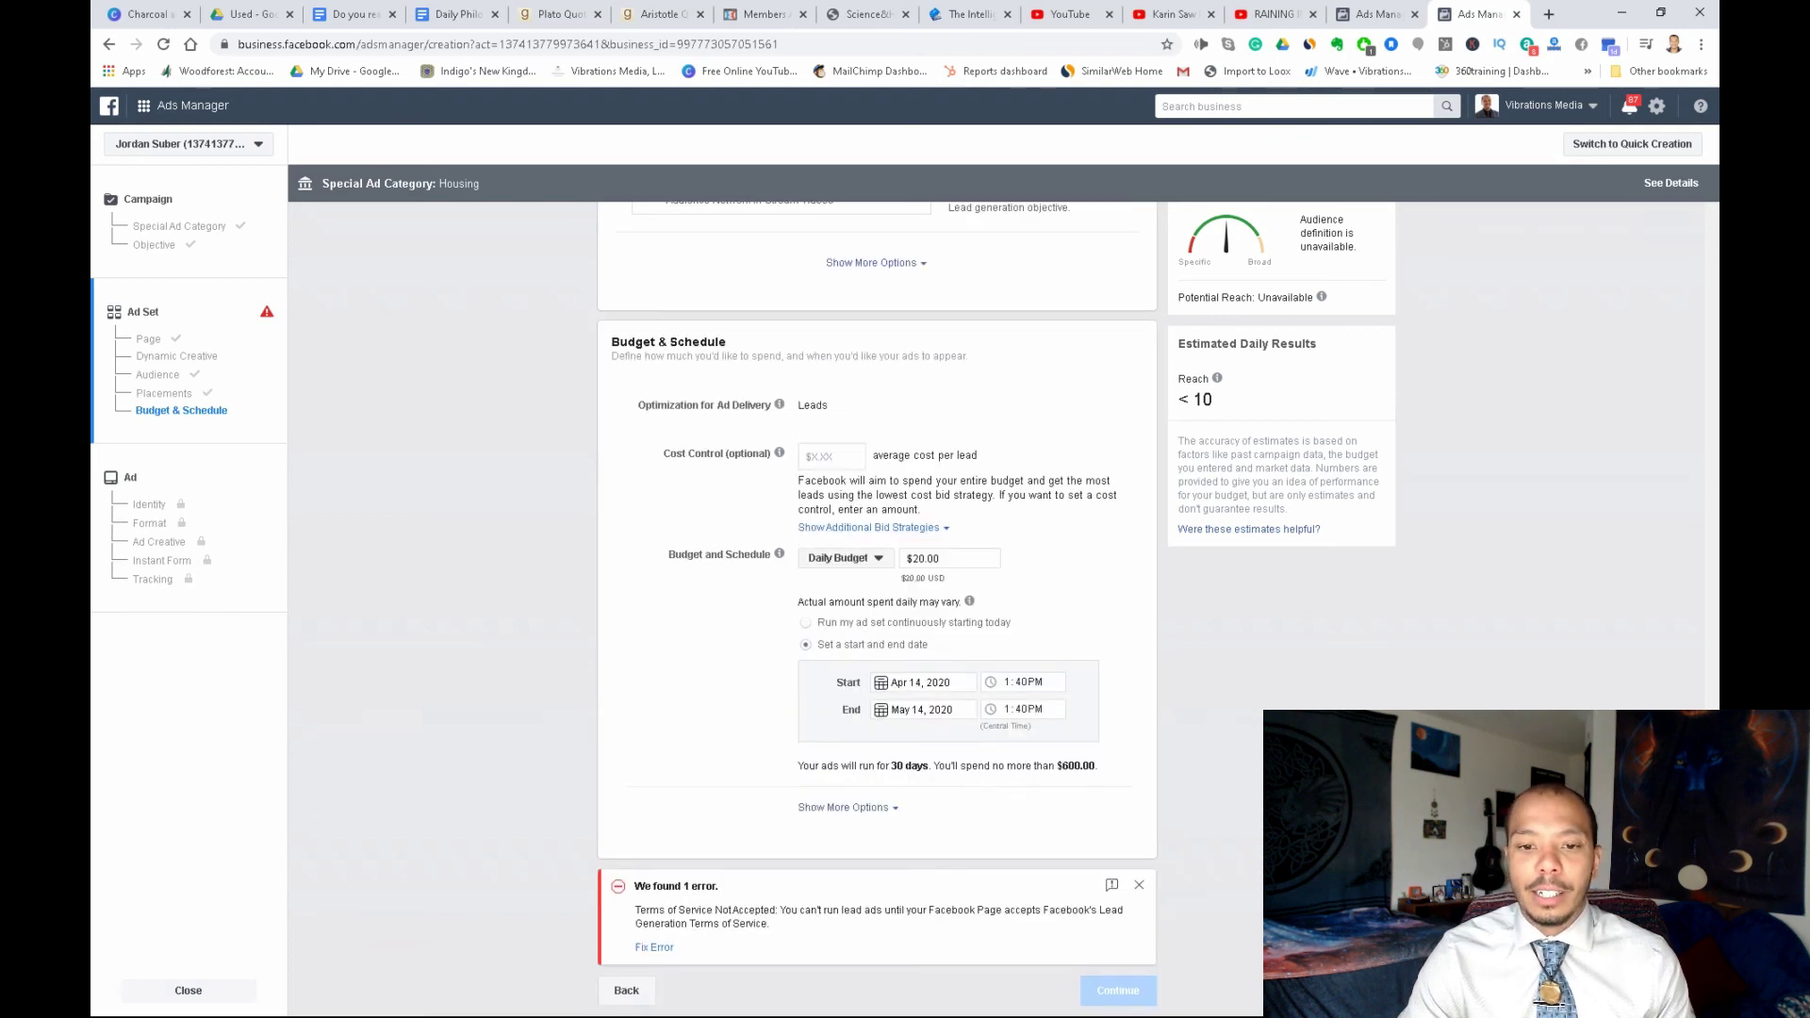
pyautogui.click(908, 680)
pyautogui.click(942, 804)
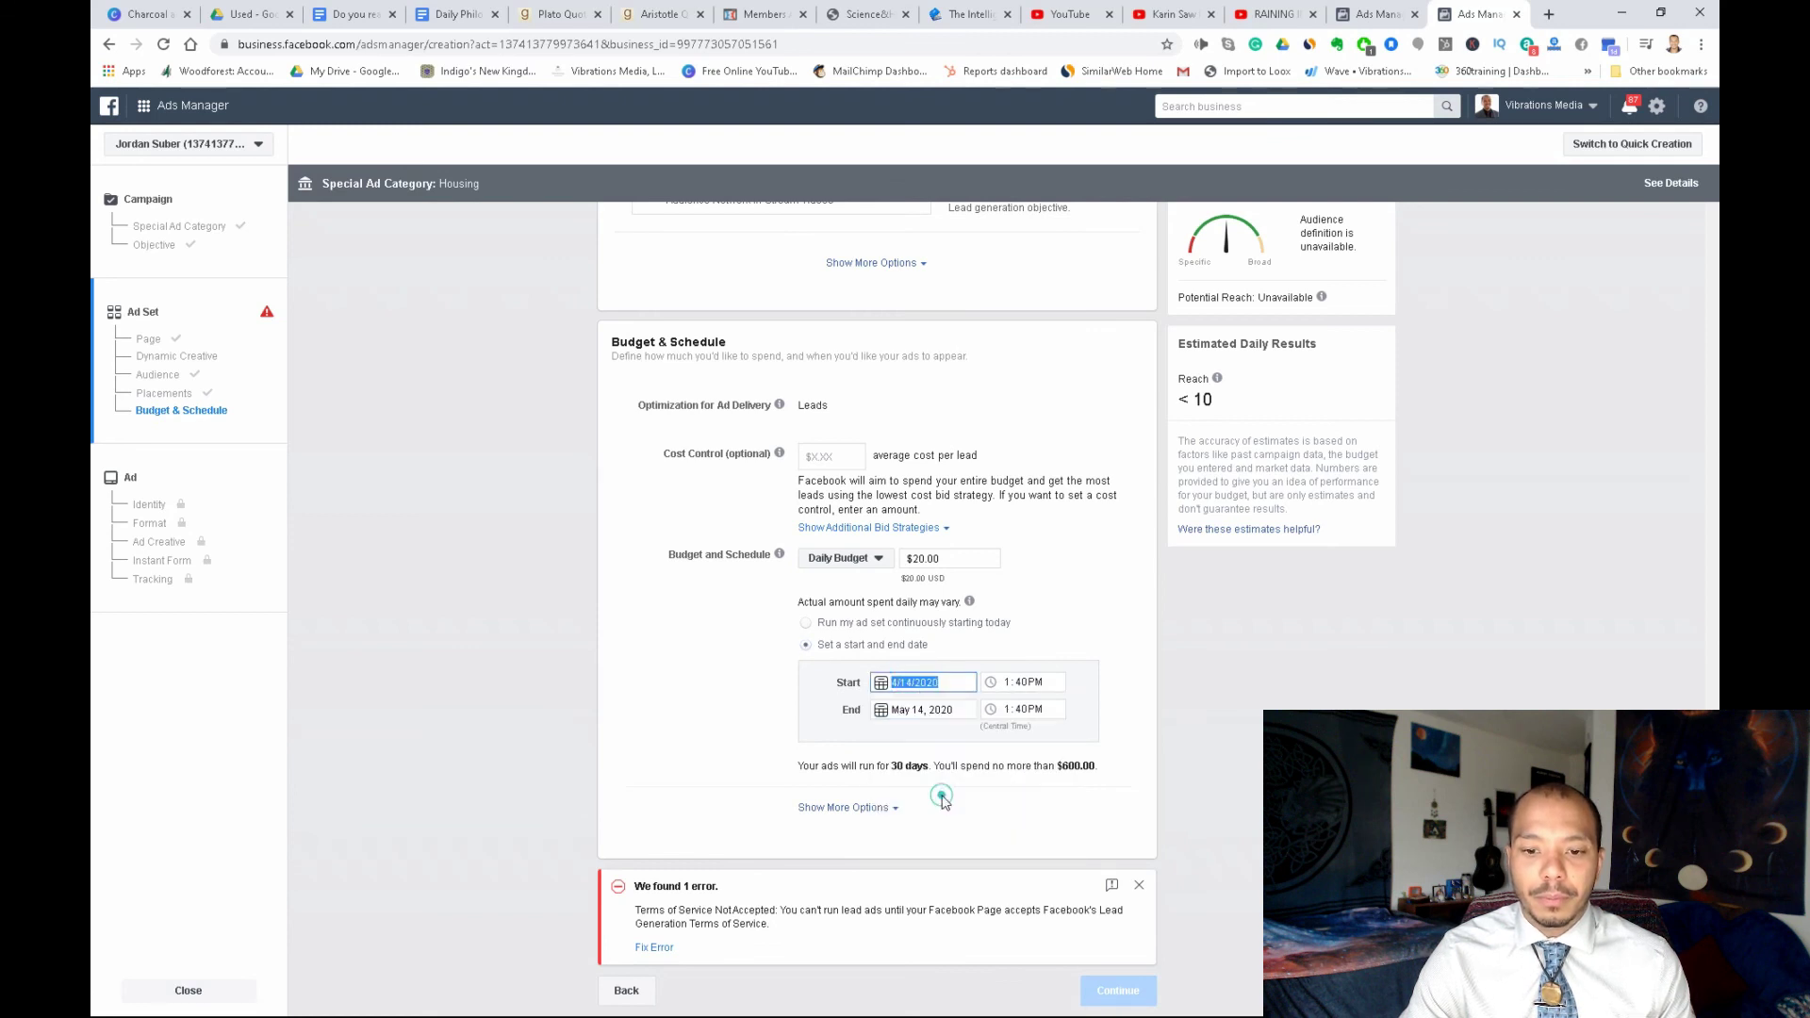
pyautogui.click(918, 711)
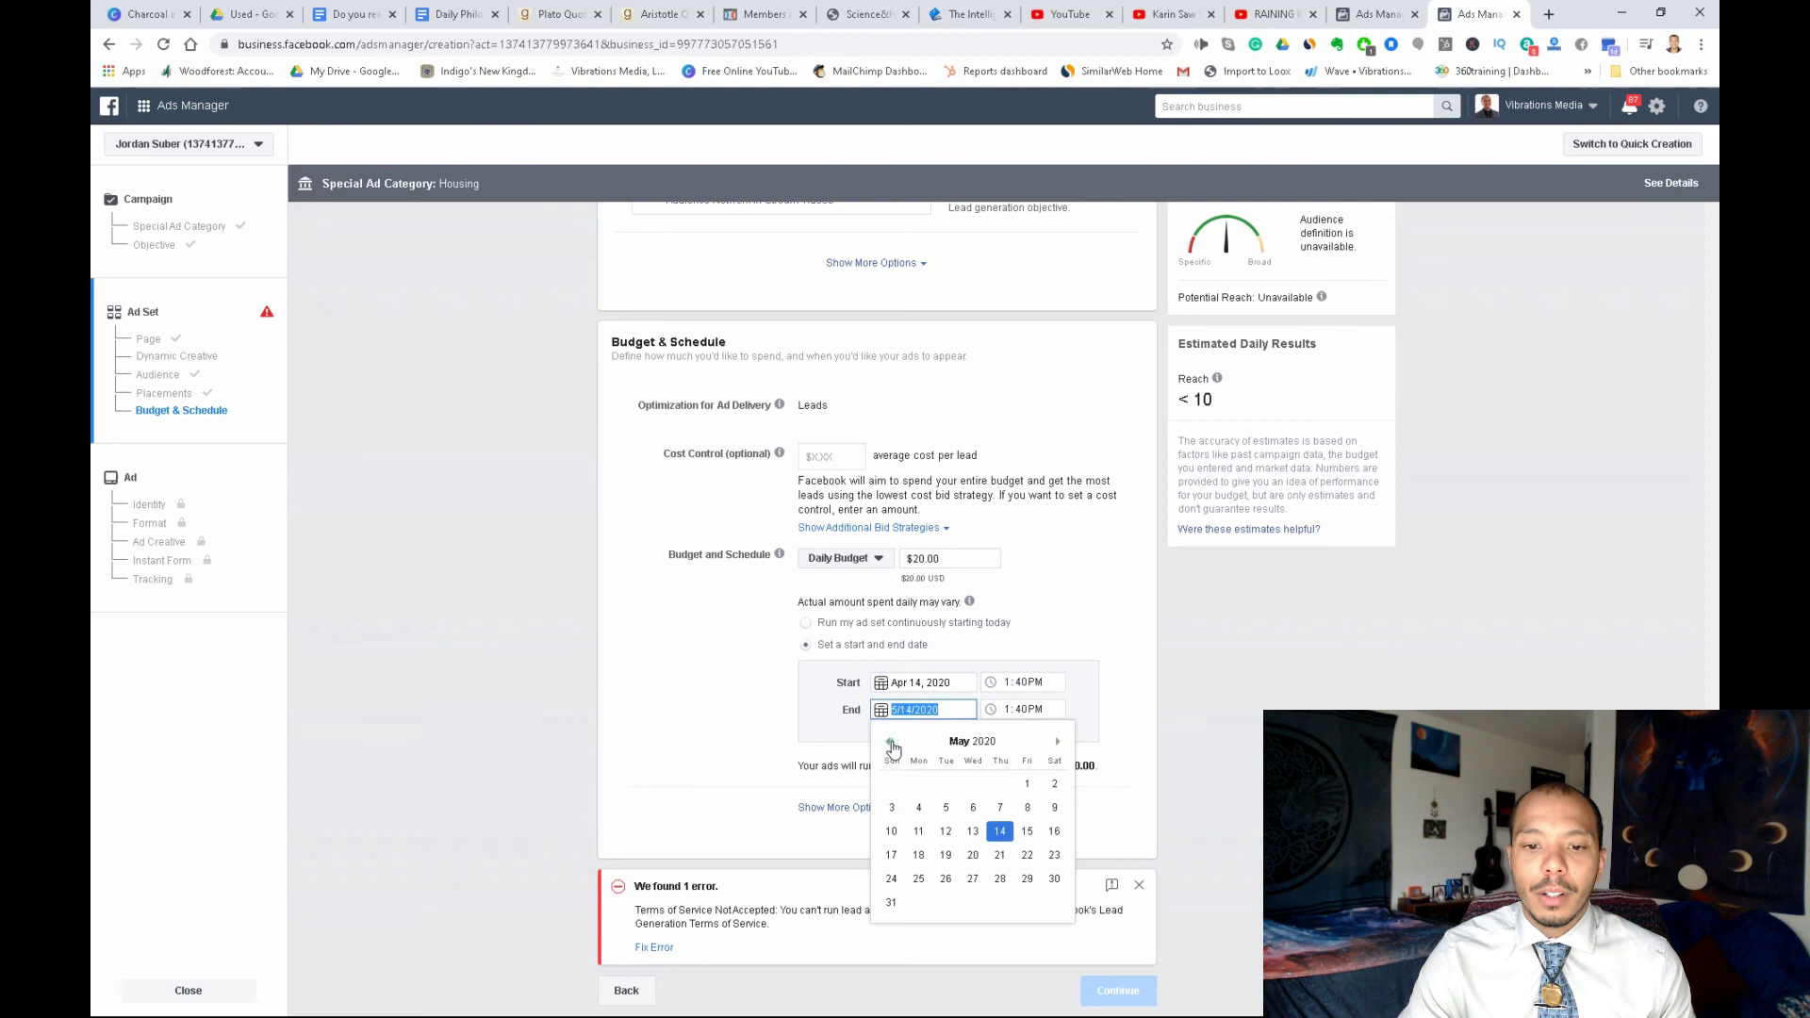
pyautogui.click(946, 854)
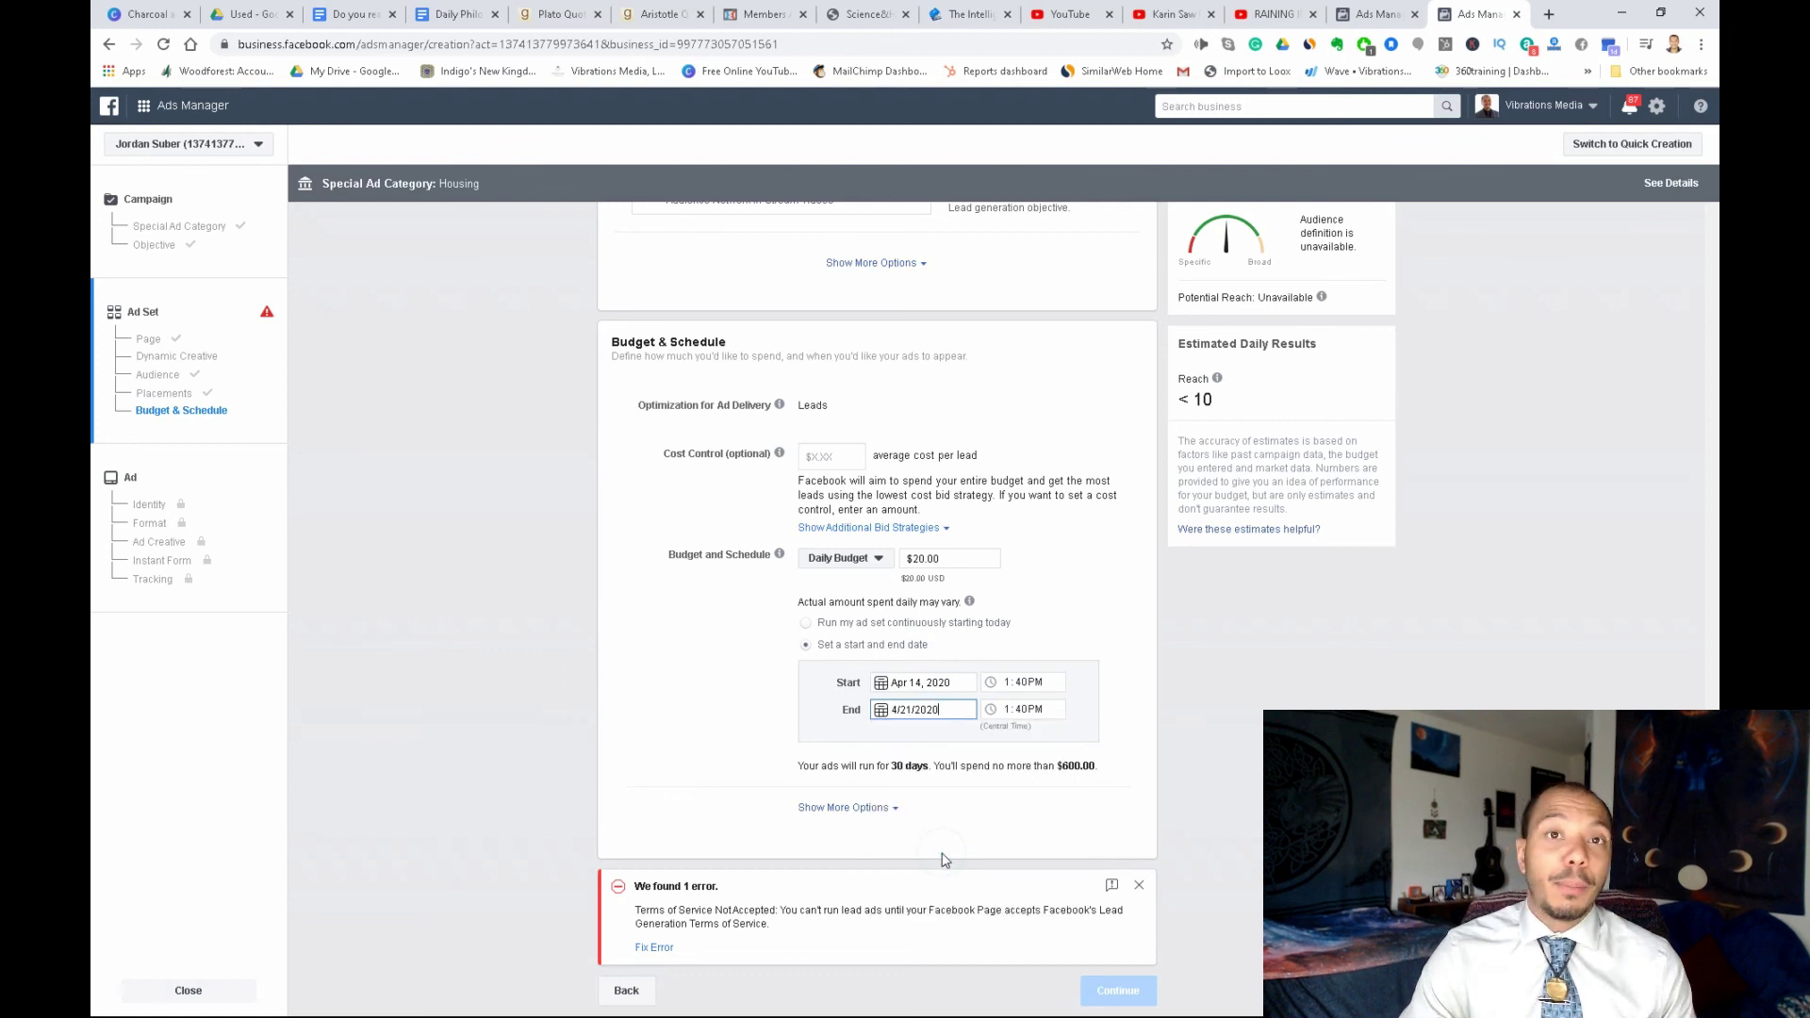
pyautogui.click(978, 814)
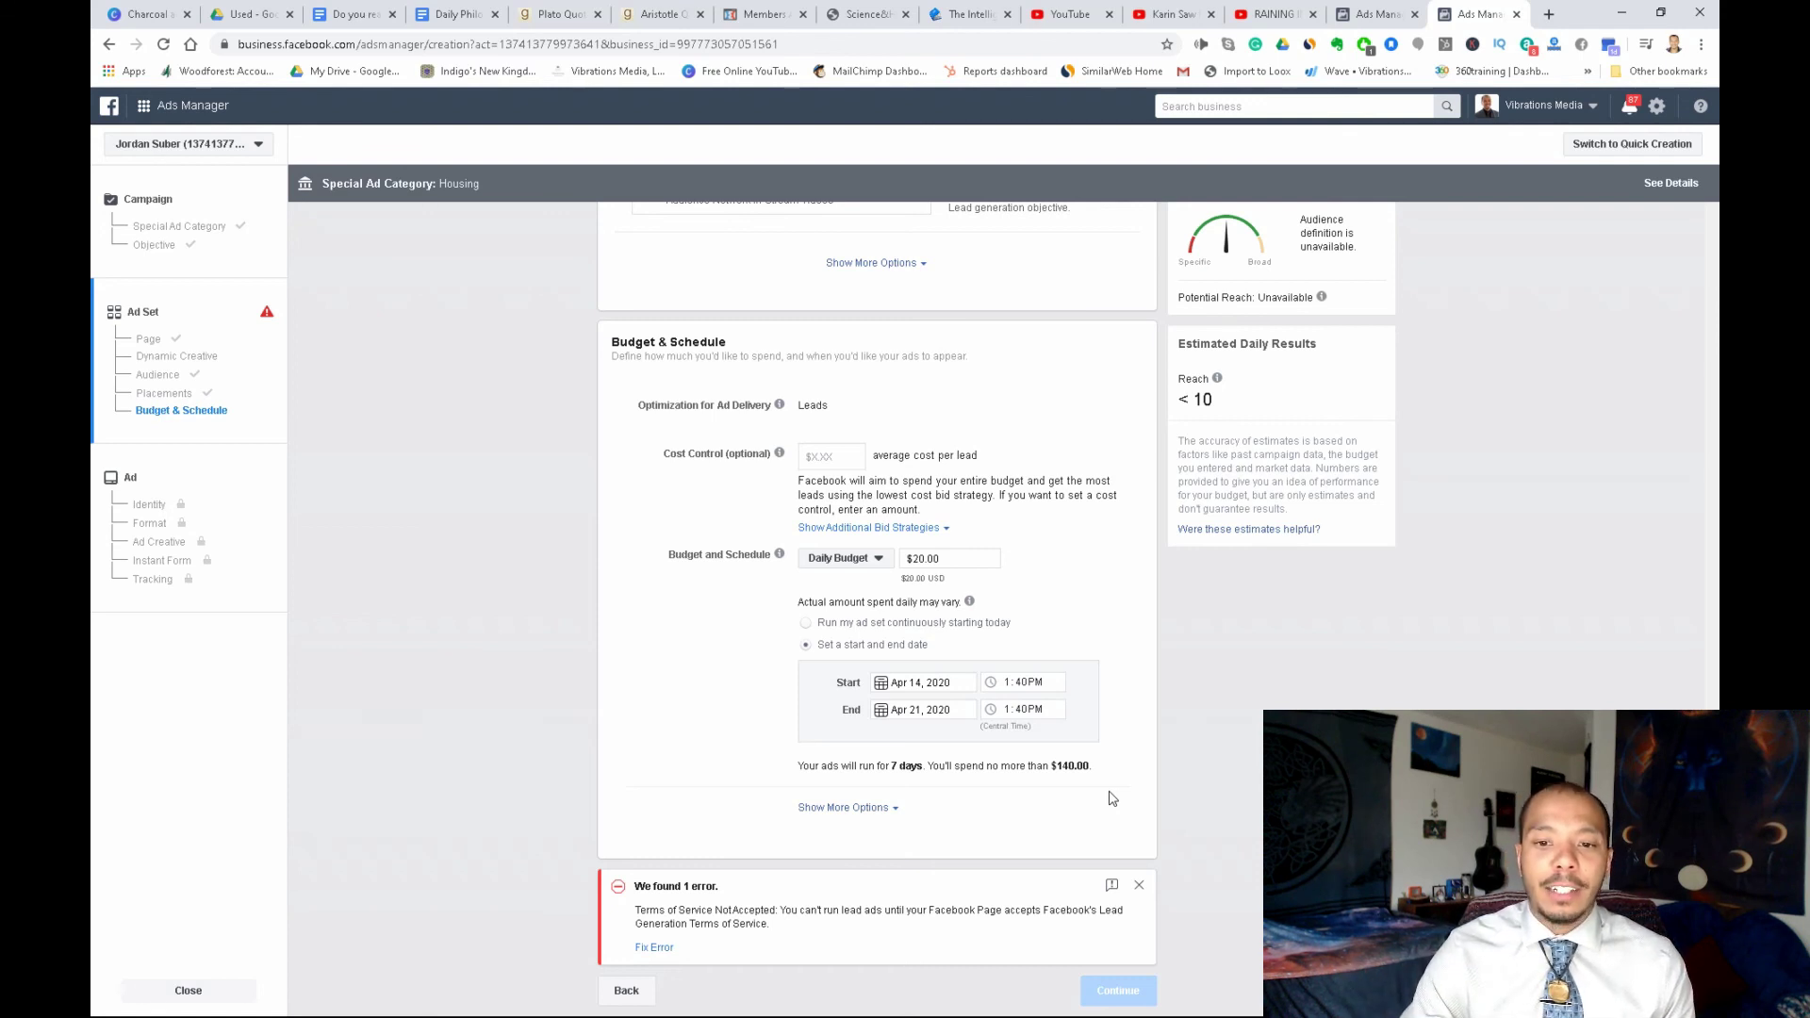
# Set the schedule's start time to 6:00 AM
pyautogui.click(1010, 684)
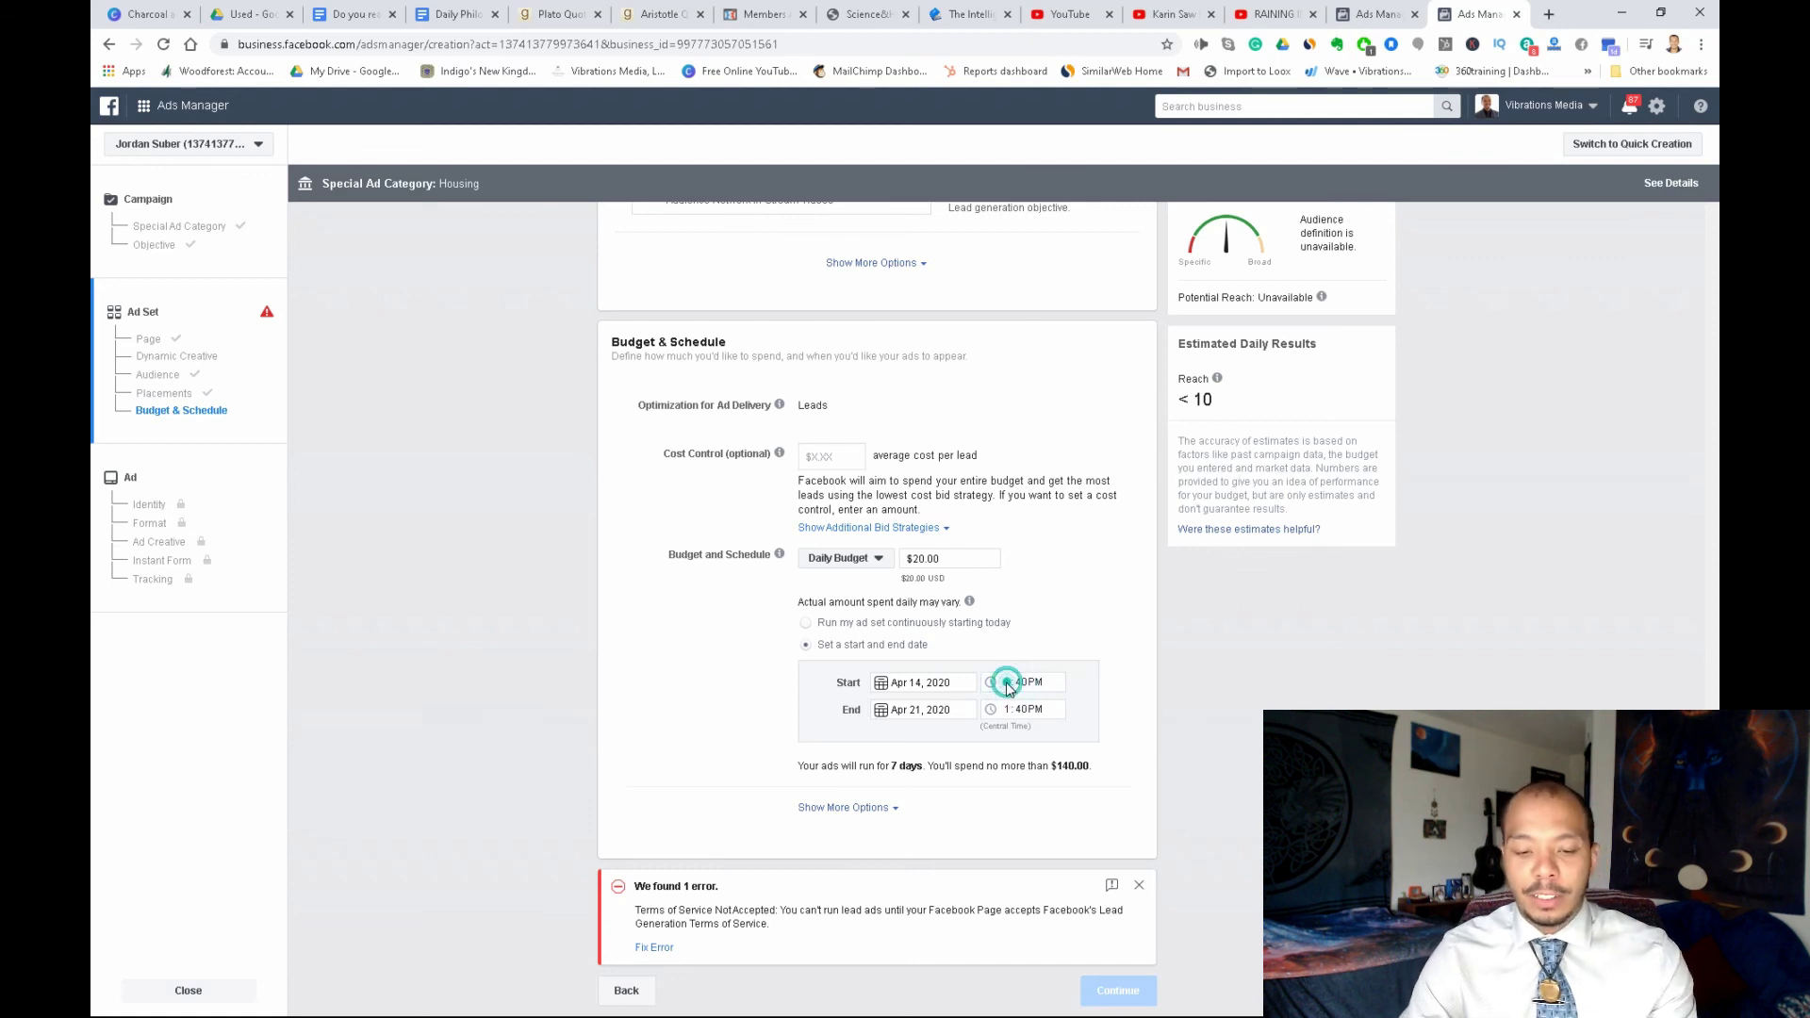
pyautogui.write('6')
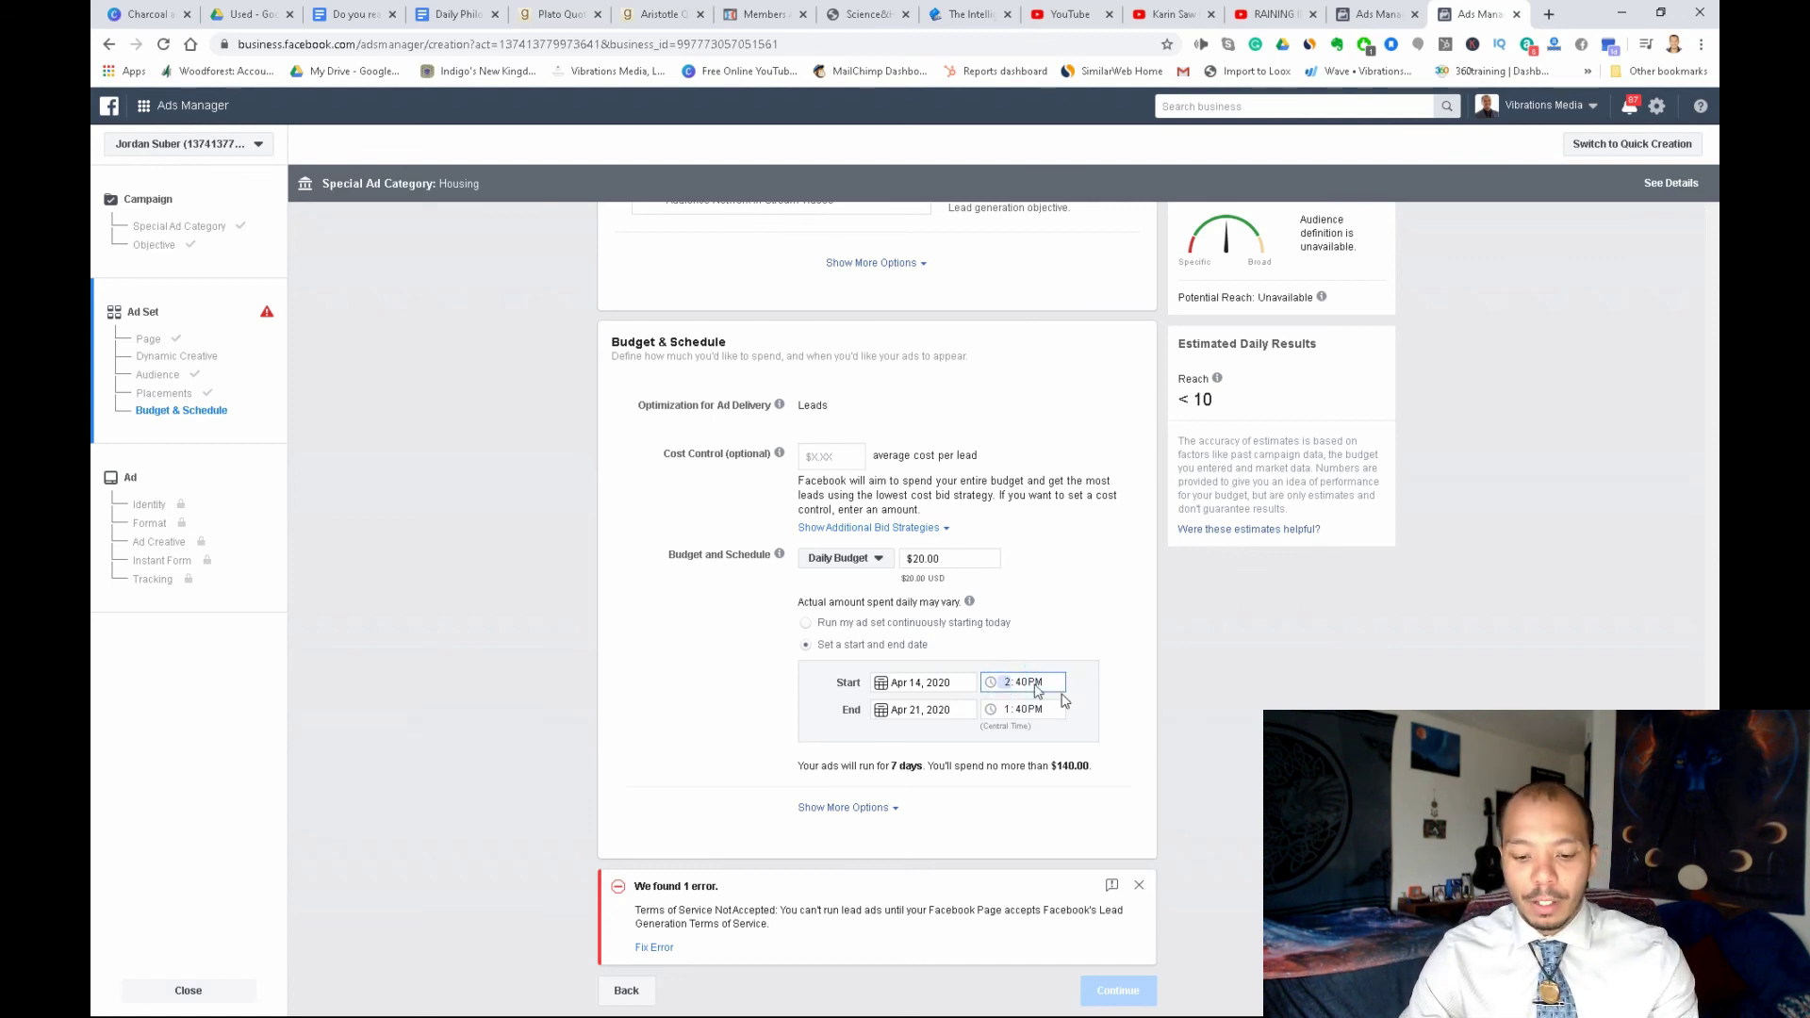
pyautogui.click(1026, 685)
pyautogui.click(1024, 677)
pyautogui.click(1026, 686)
pyautogui.click(1033, 683)
pyautogui.click(1034, 682)
pyautogui.write('a')
pyautogui.click(1149, 730)
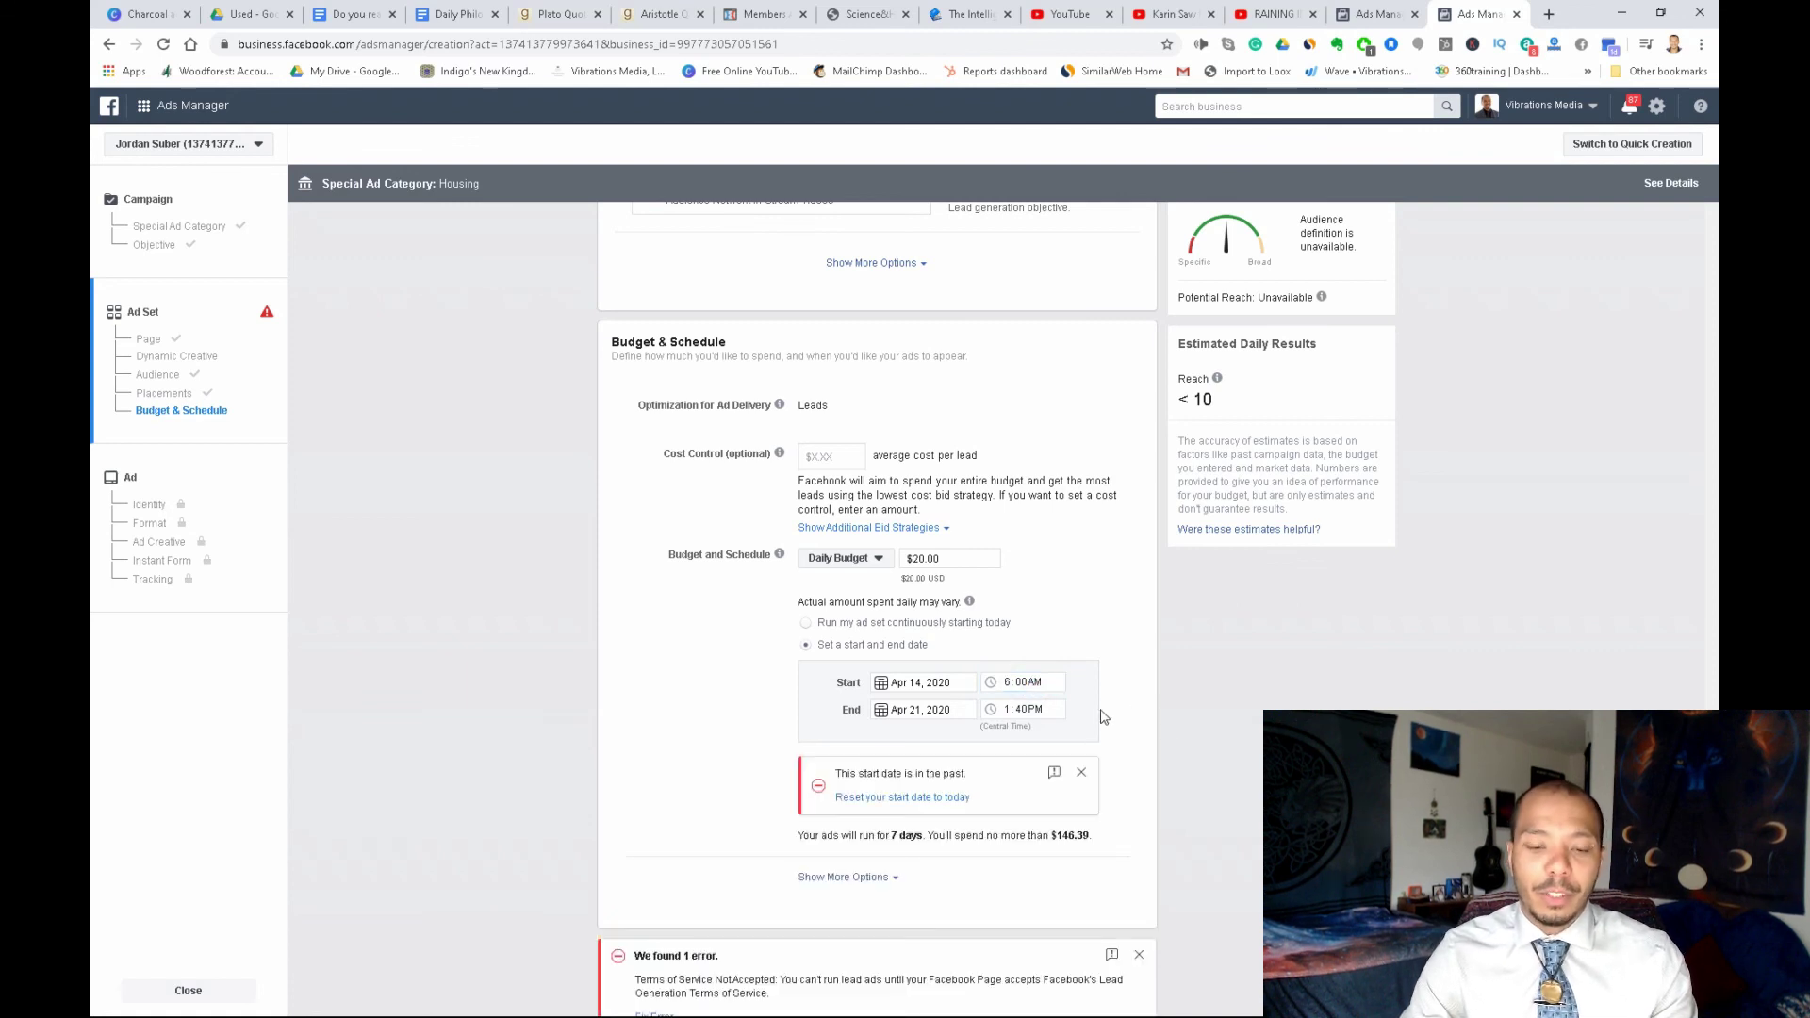
# Set the schedule's end time to 7:07 AM
pyautogui.click(1023, 712)
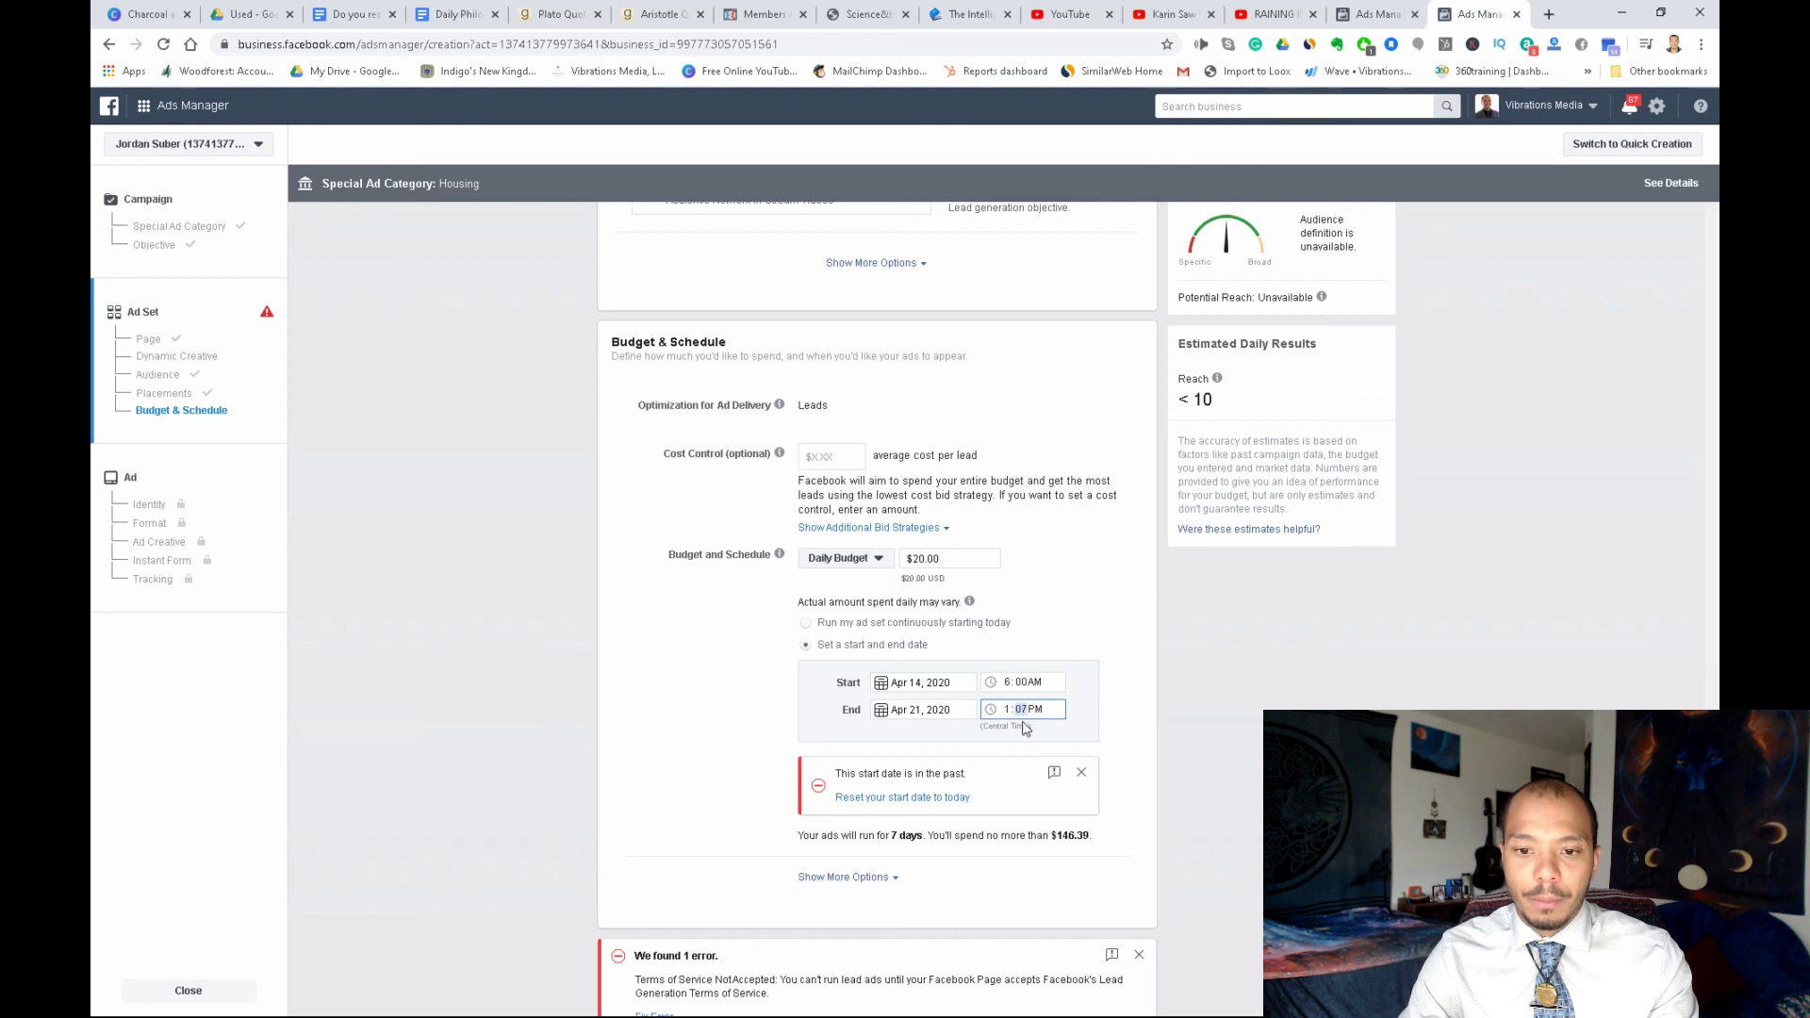
pyautogui.click(1008, 712)
pyautogui.write('7')
pyautogui.click(1118, 716)
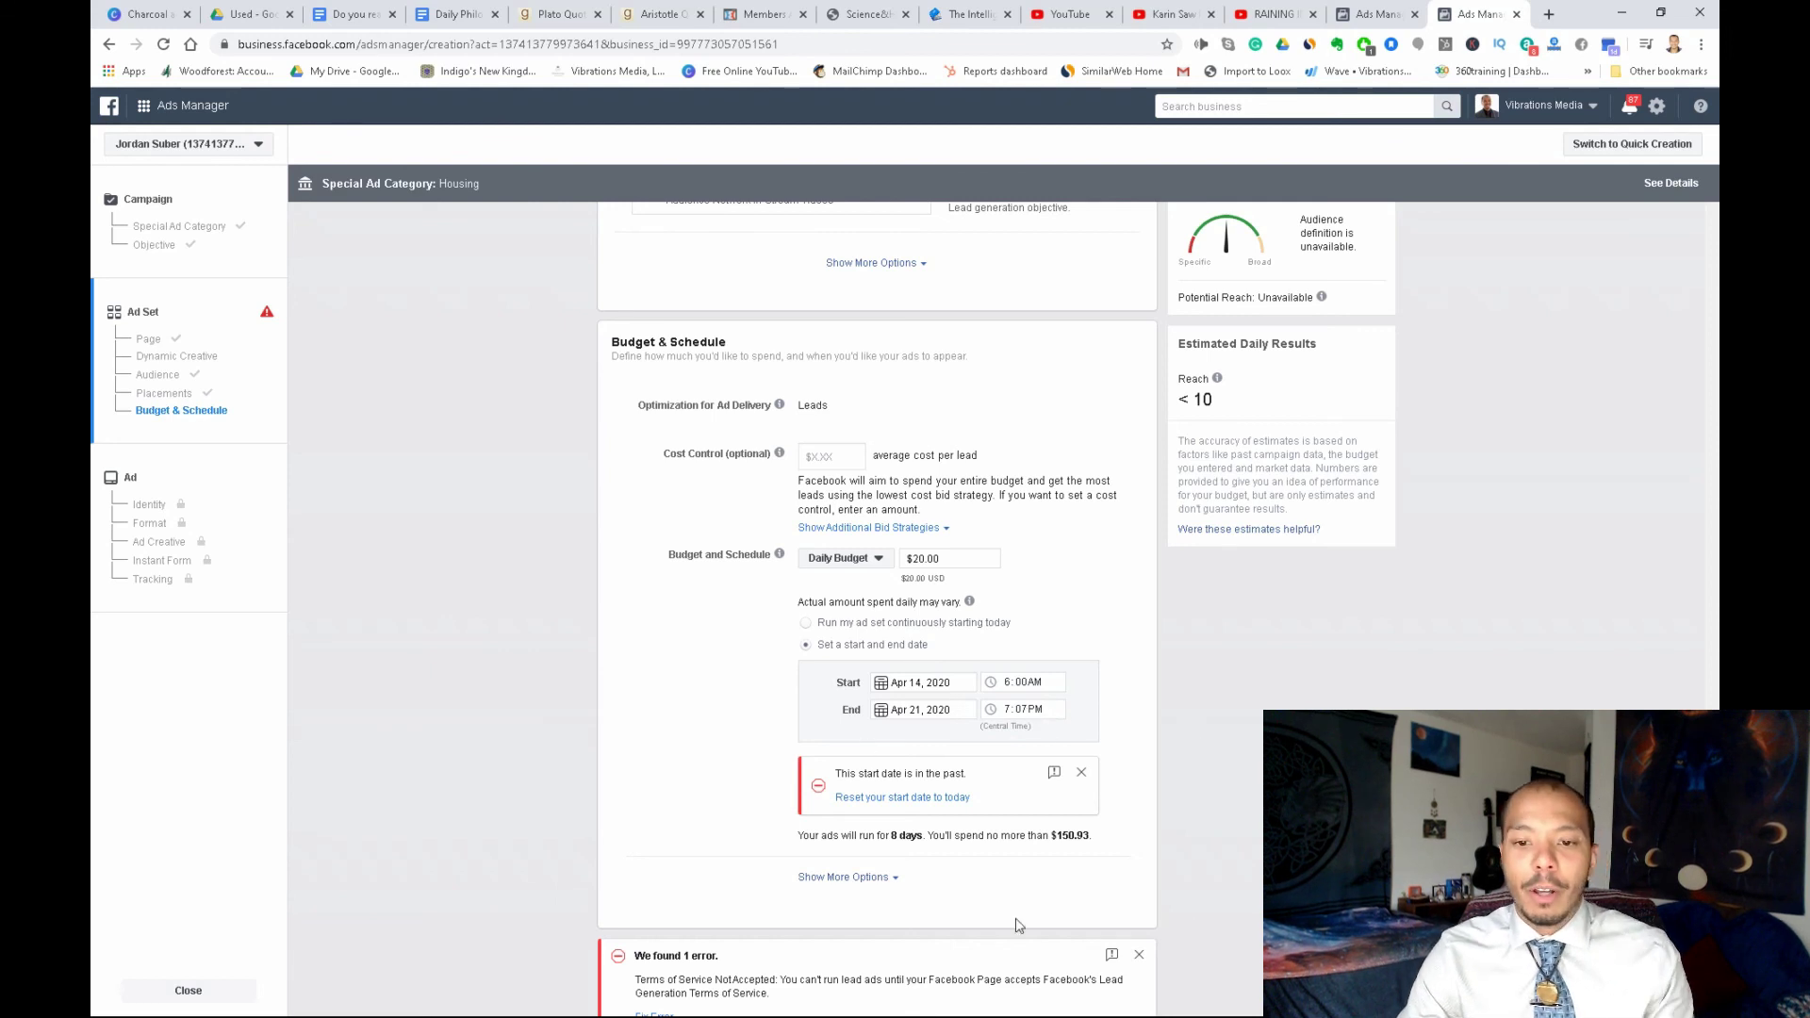
pyautogui.click(1036, 710)
pyautogui.press('a')
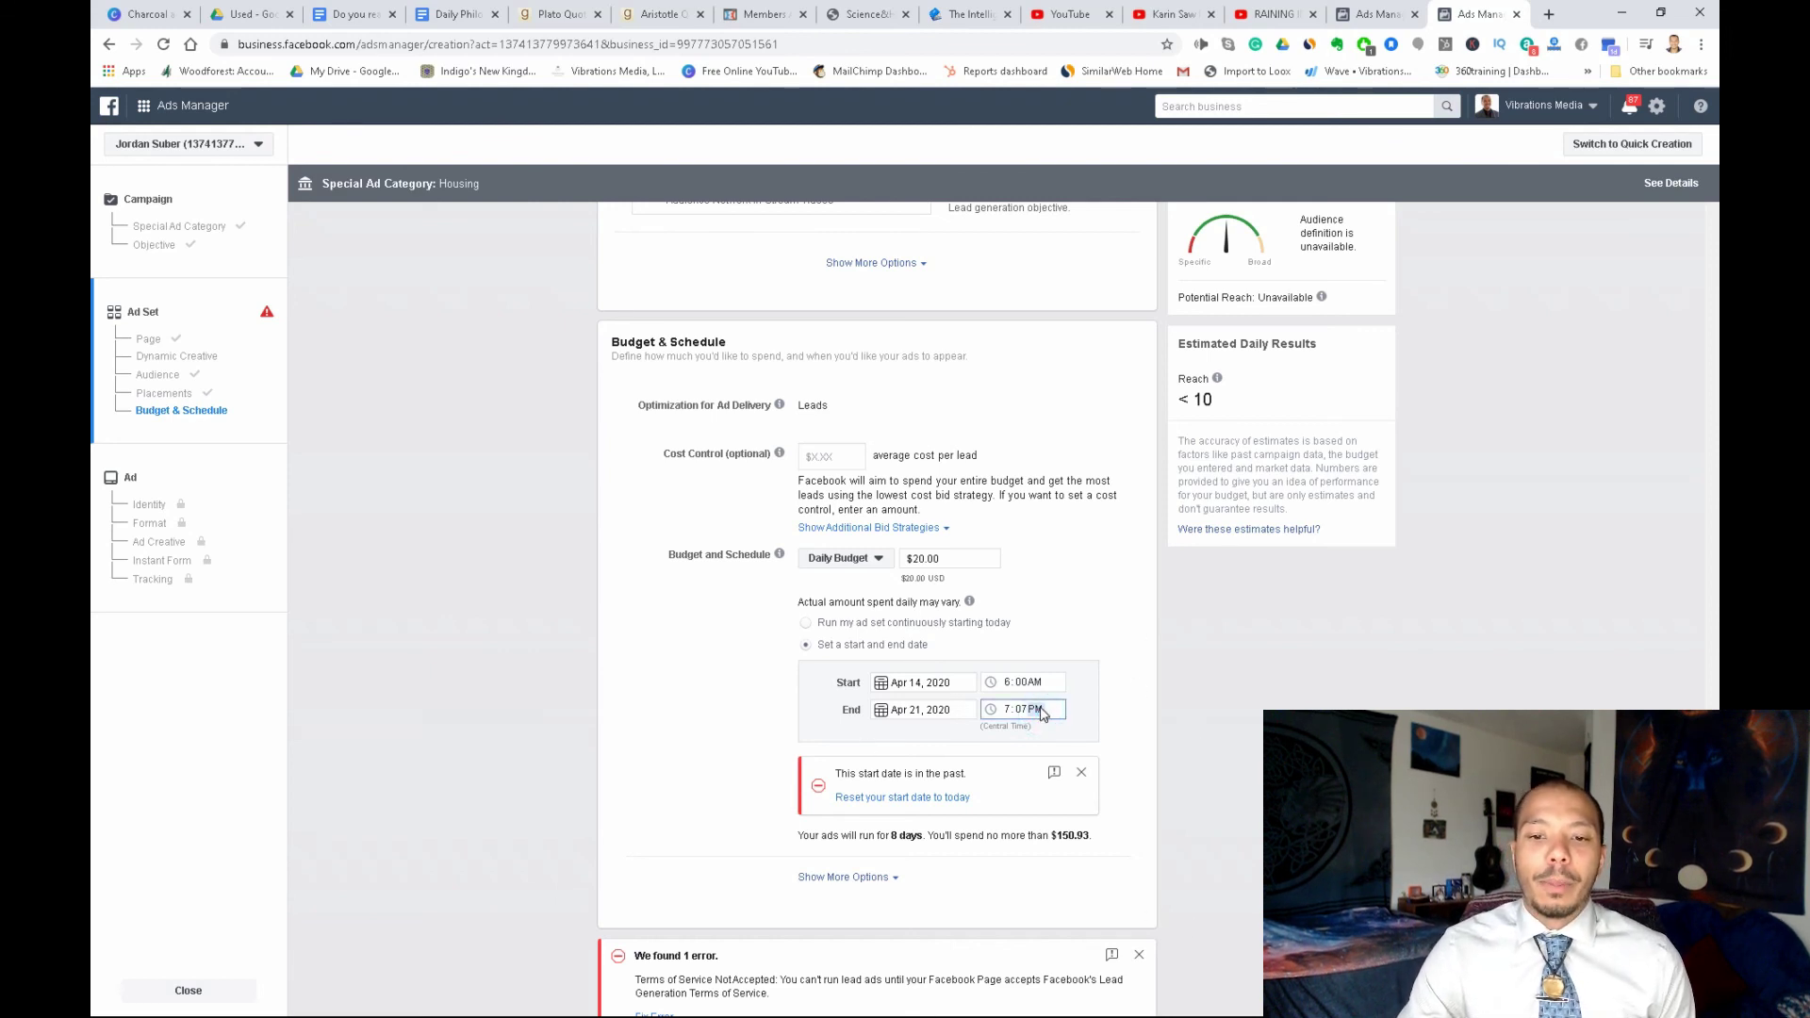
pyautogui.click(1100, 686)
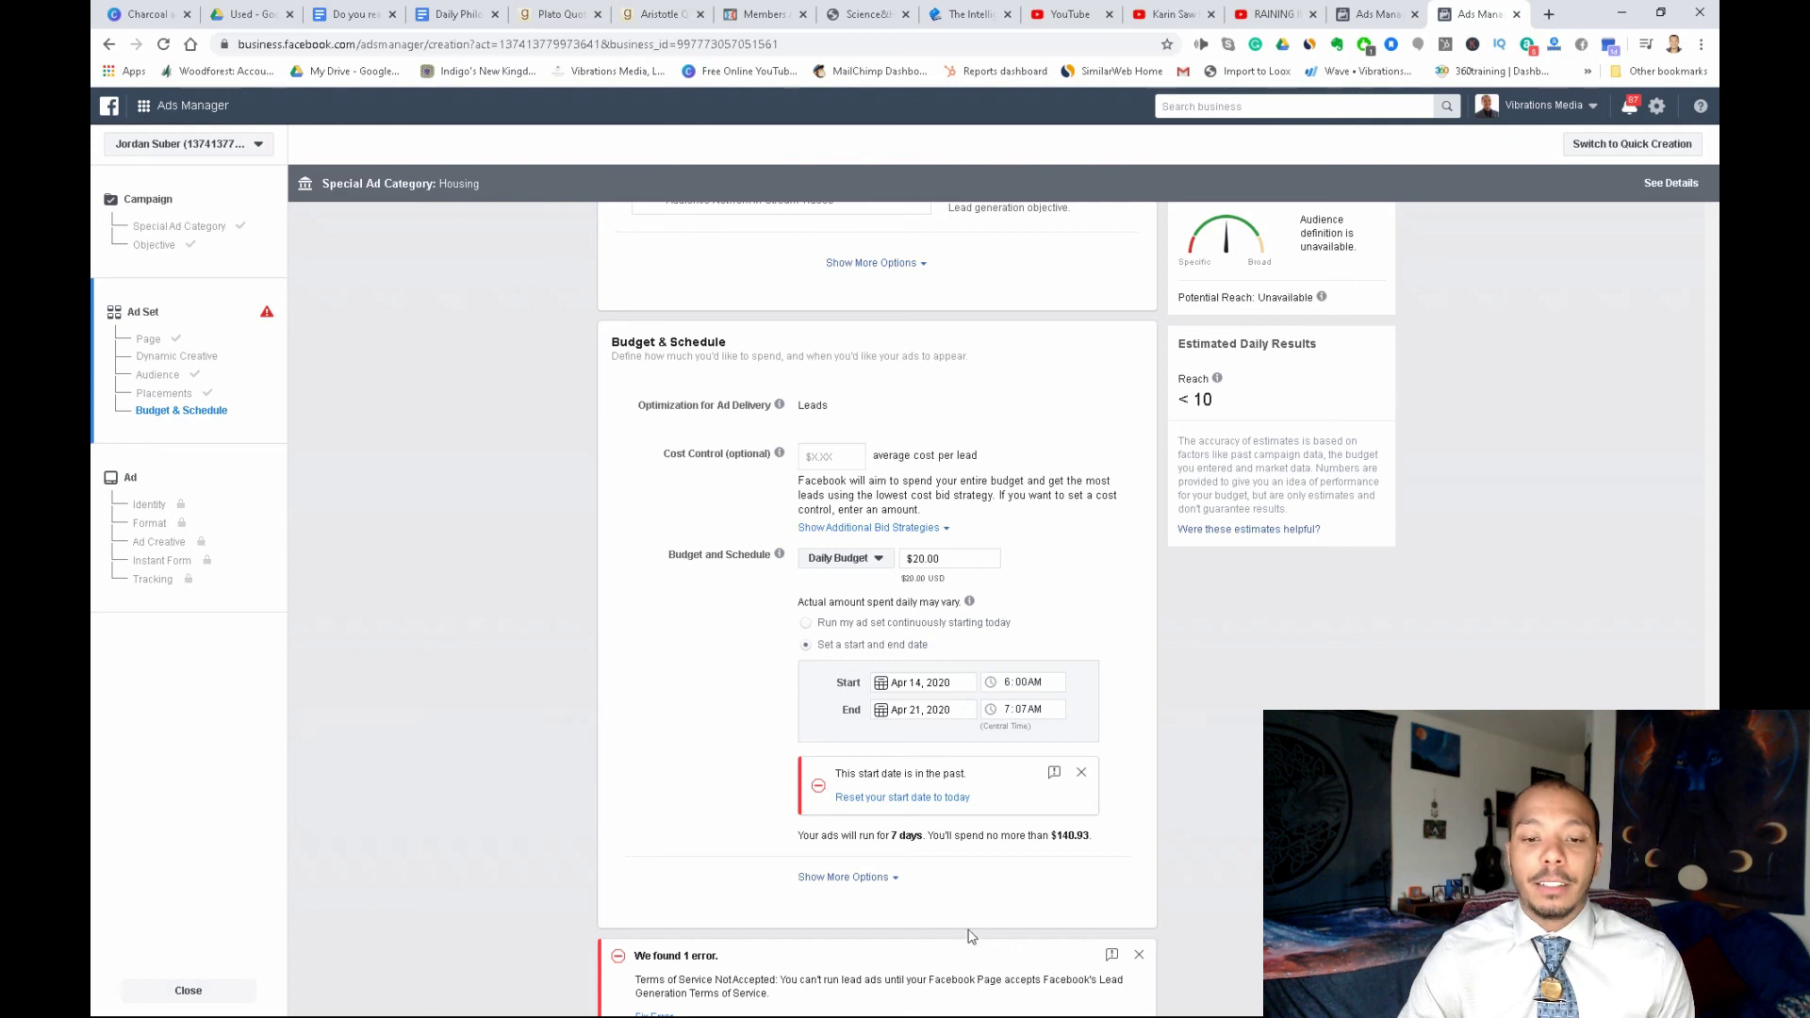
pyautogui.scroll(-1, 917, 818)
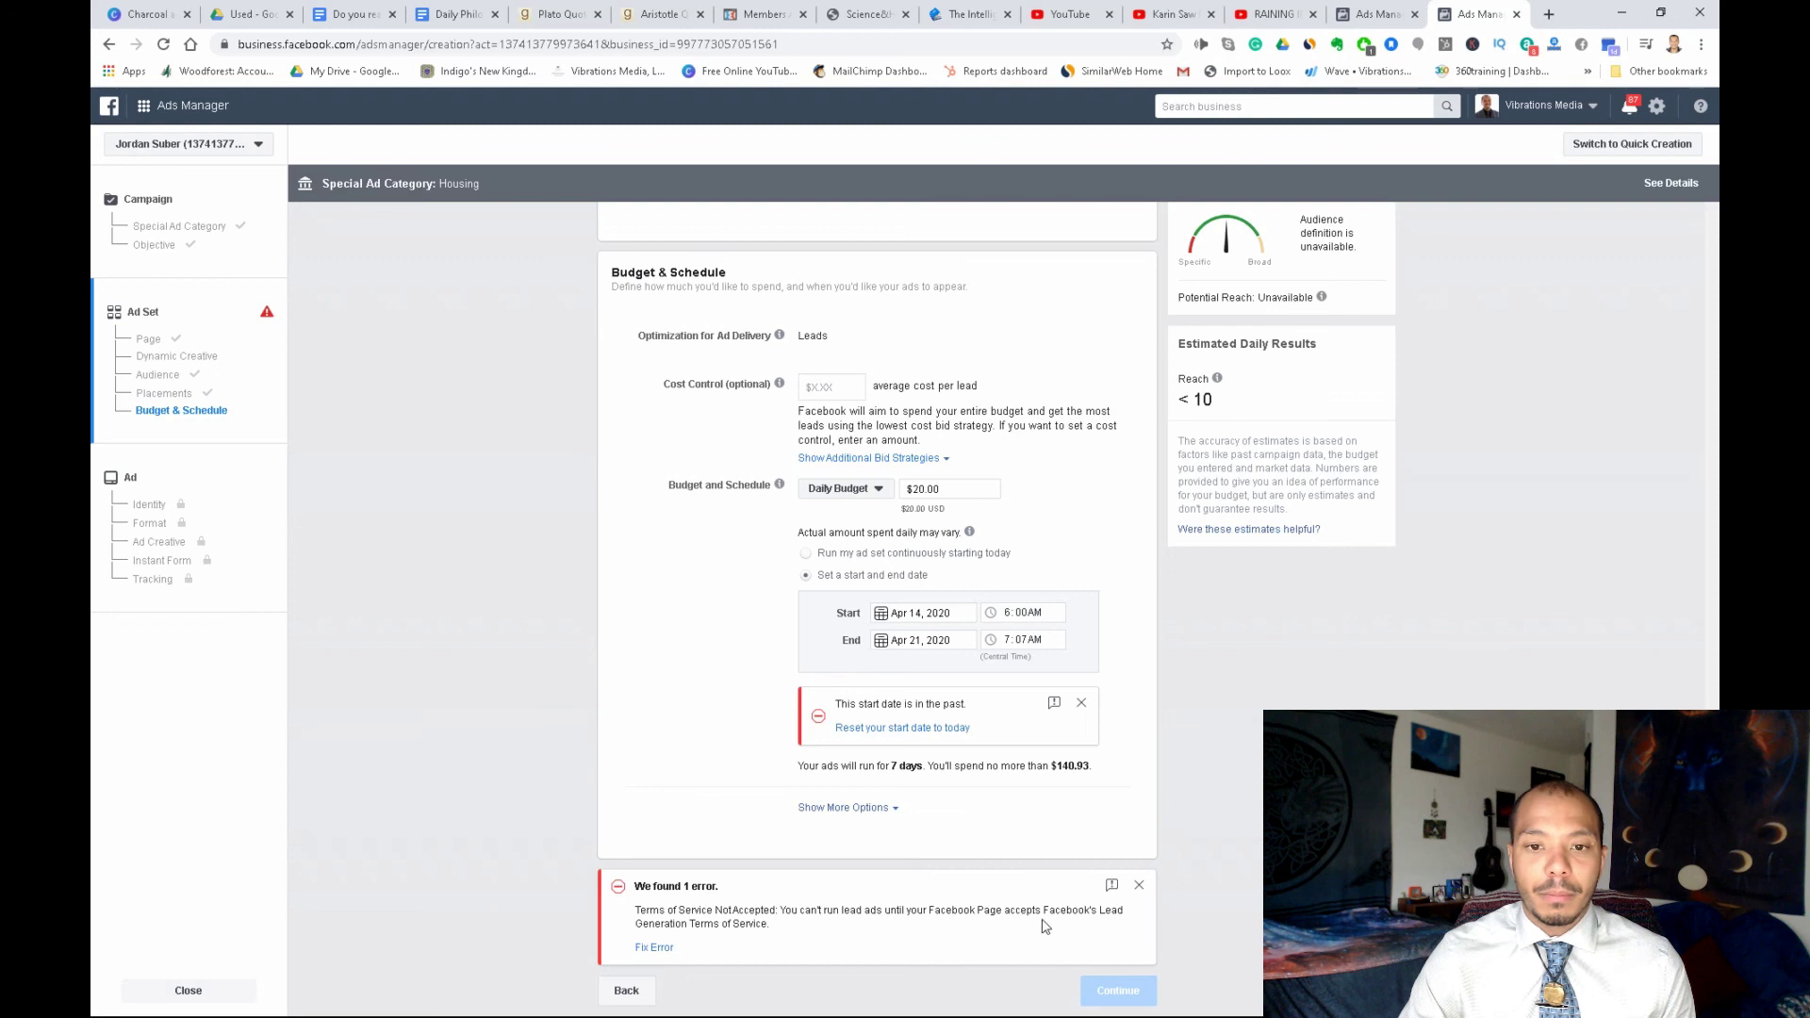
pyautogui.scroll(2, 1018, 836)
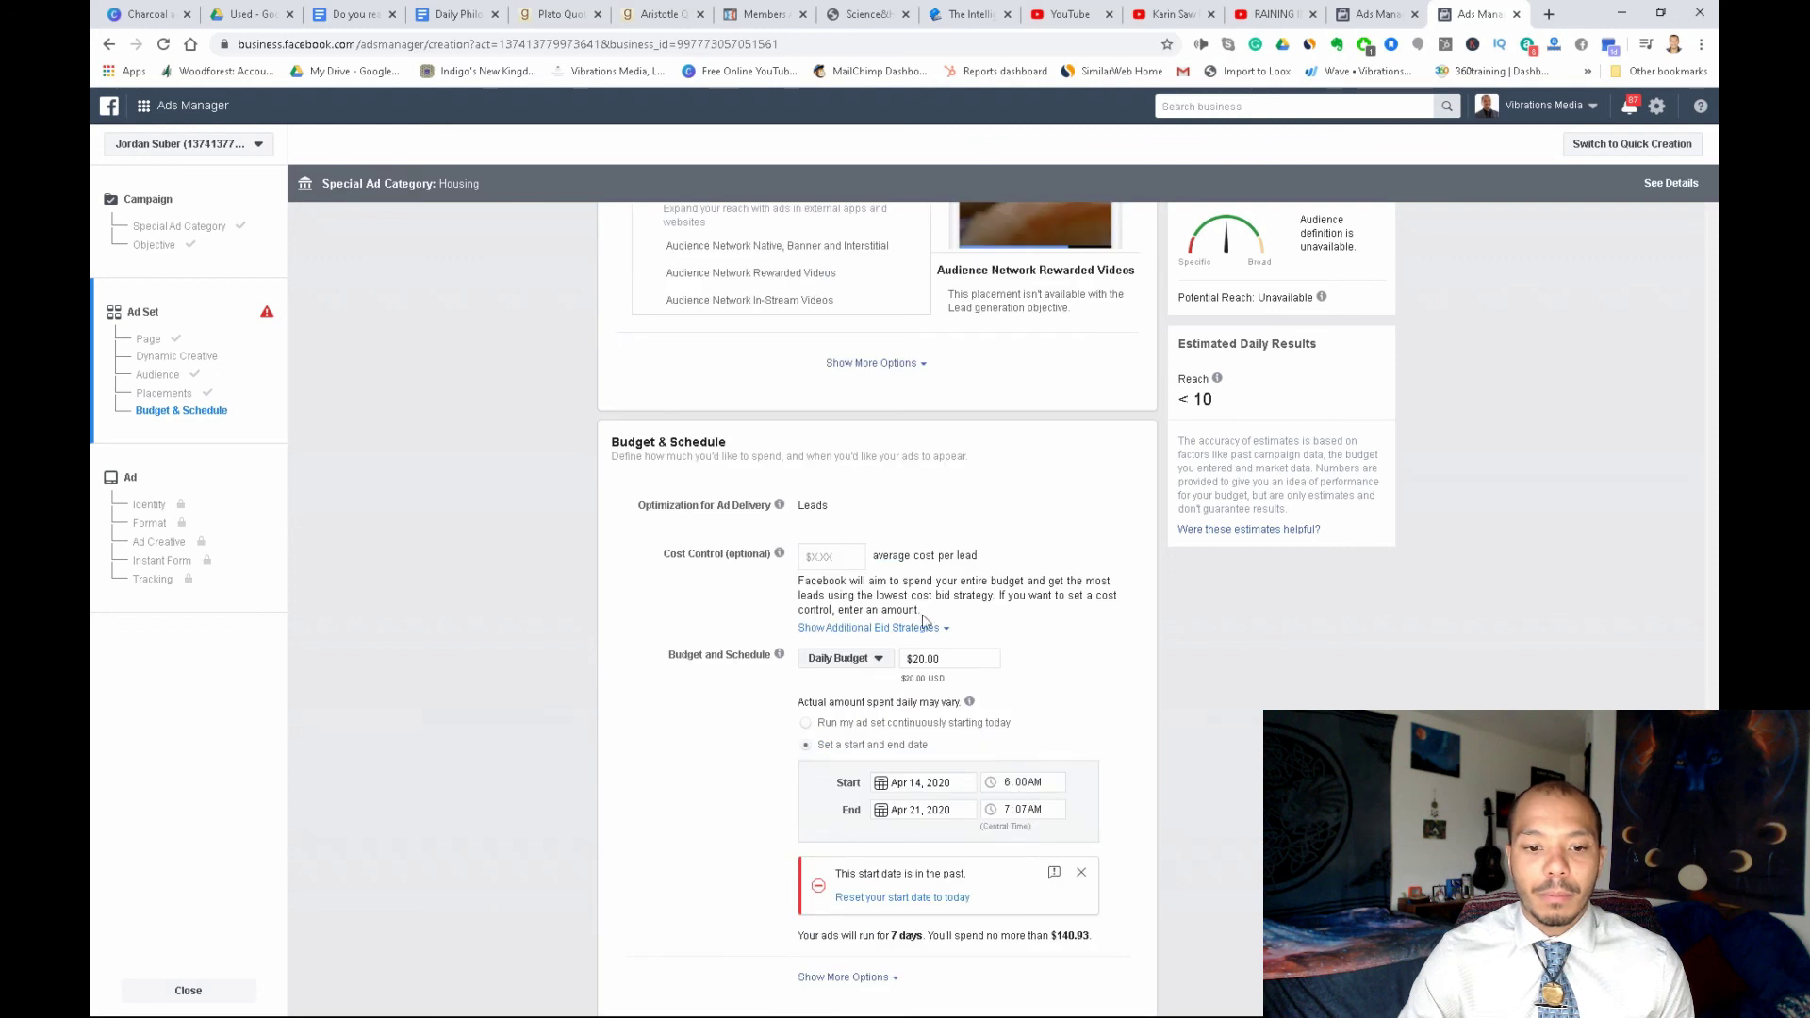
pyautogui.click(838, 565)
pyautogui.scroll(-2, 751, 910)
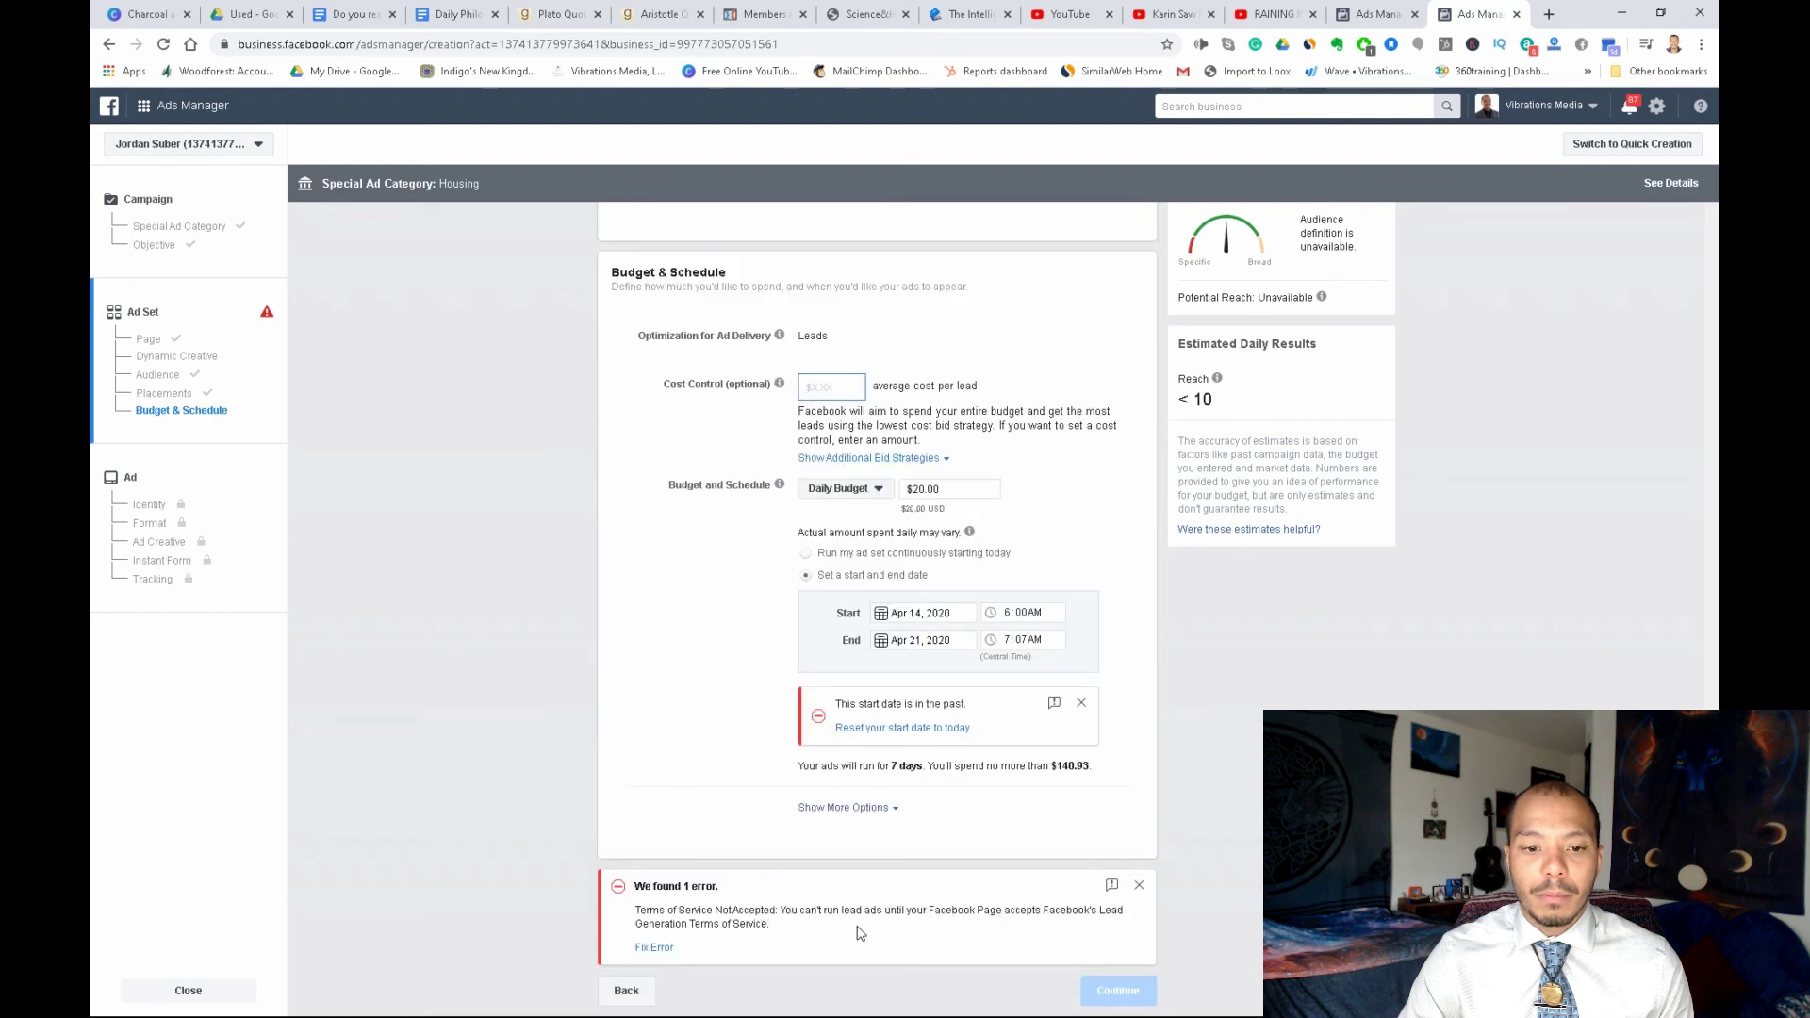
pyautogui.scroll(5, 890, 932)
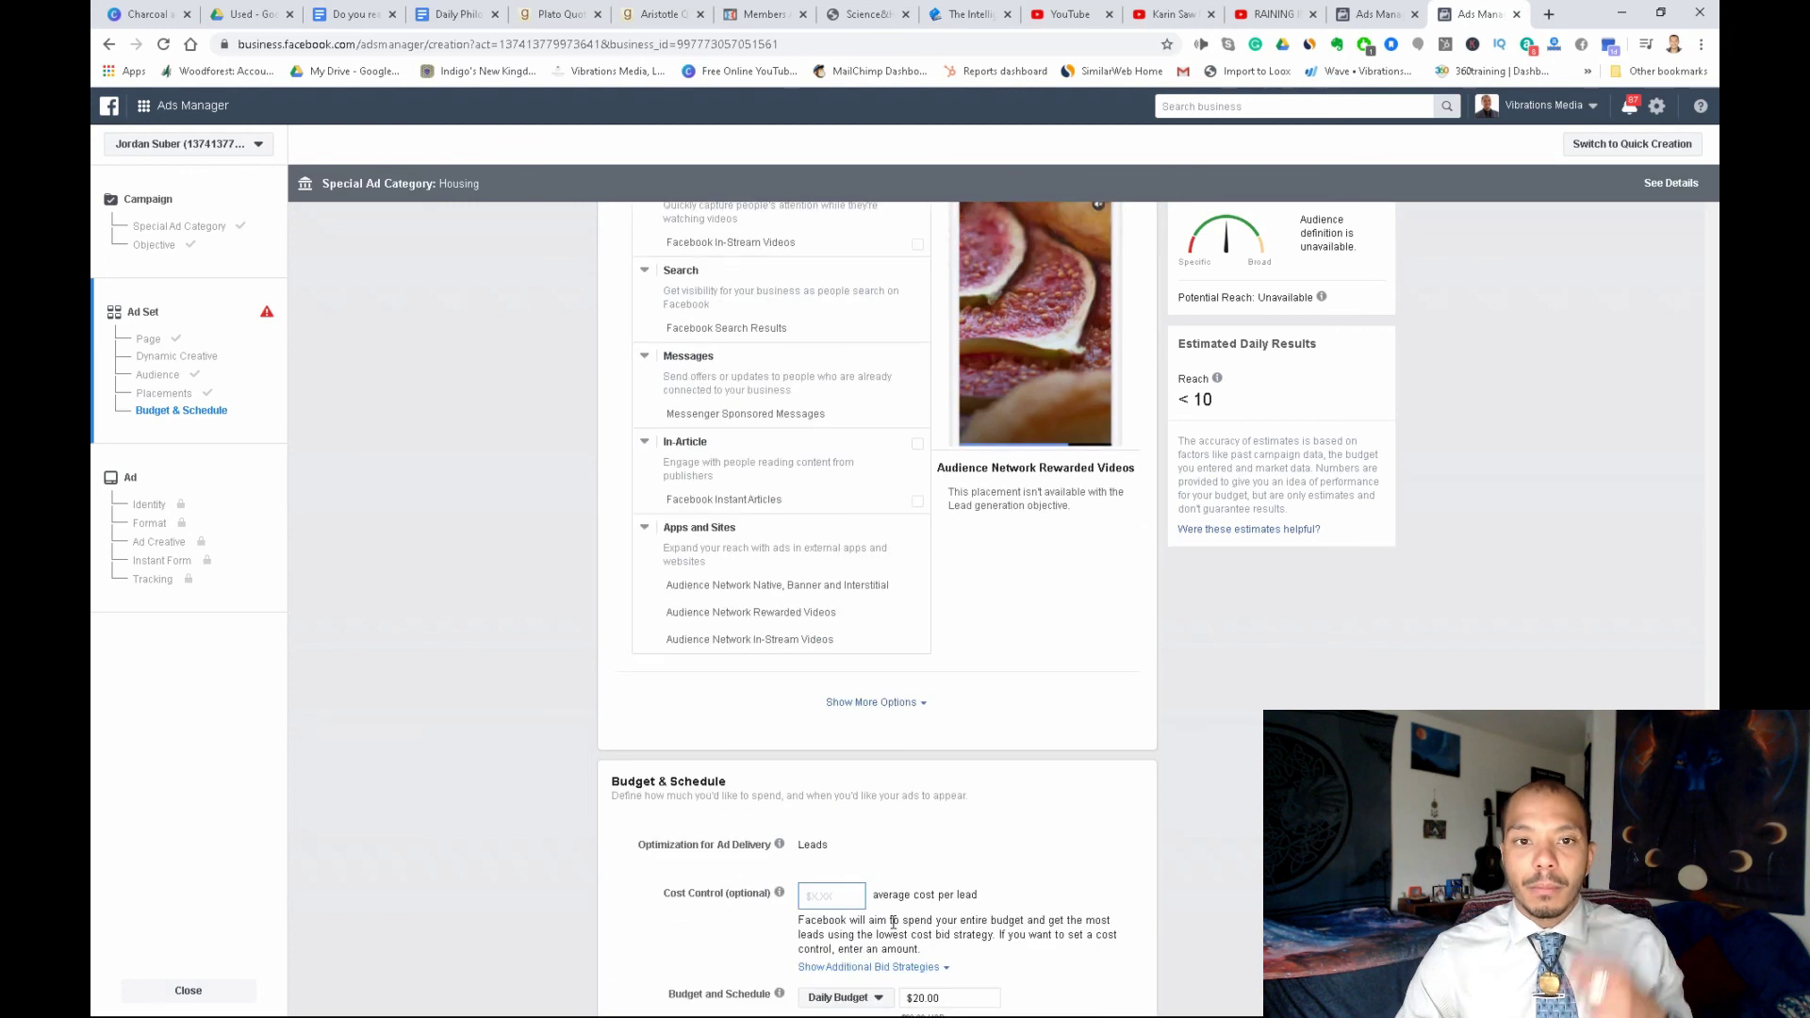
pyautogui.scroll(-5, 900, 928)
# Review and accept Facebook's Lead Ads Terms for the Vibrations Marketing page
pyautogui.click(653, 948)
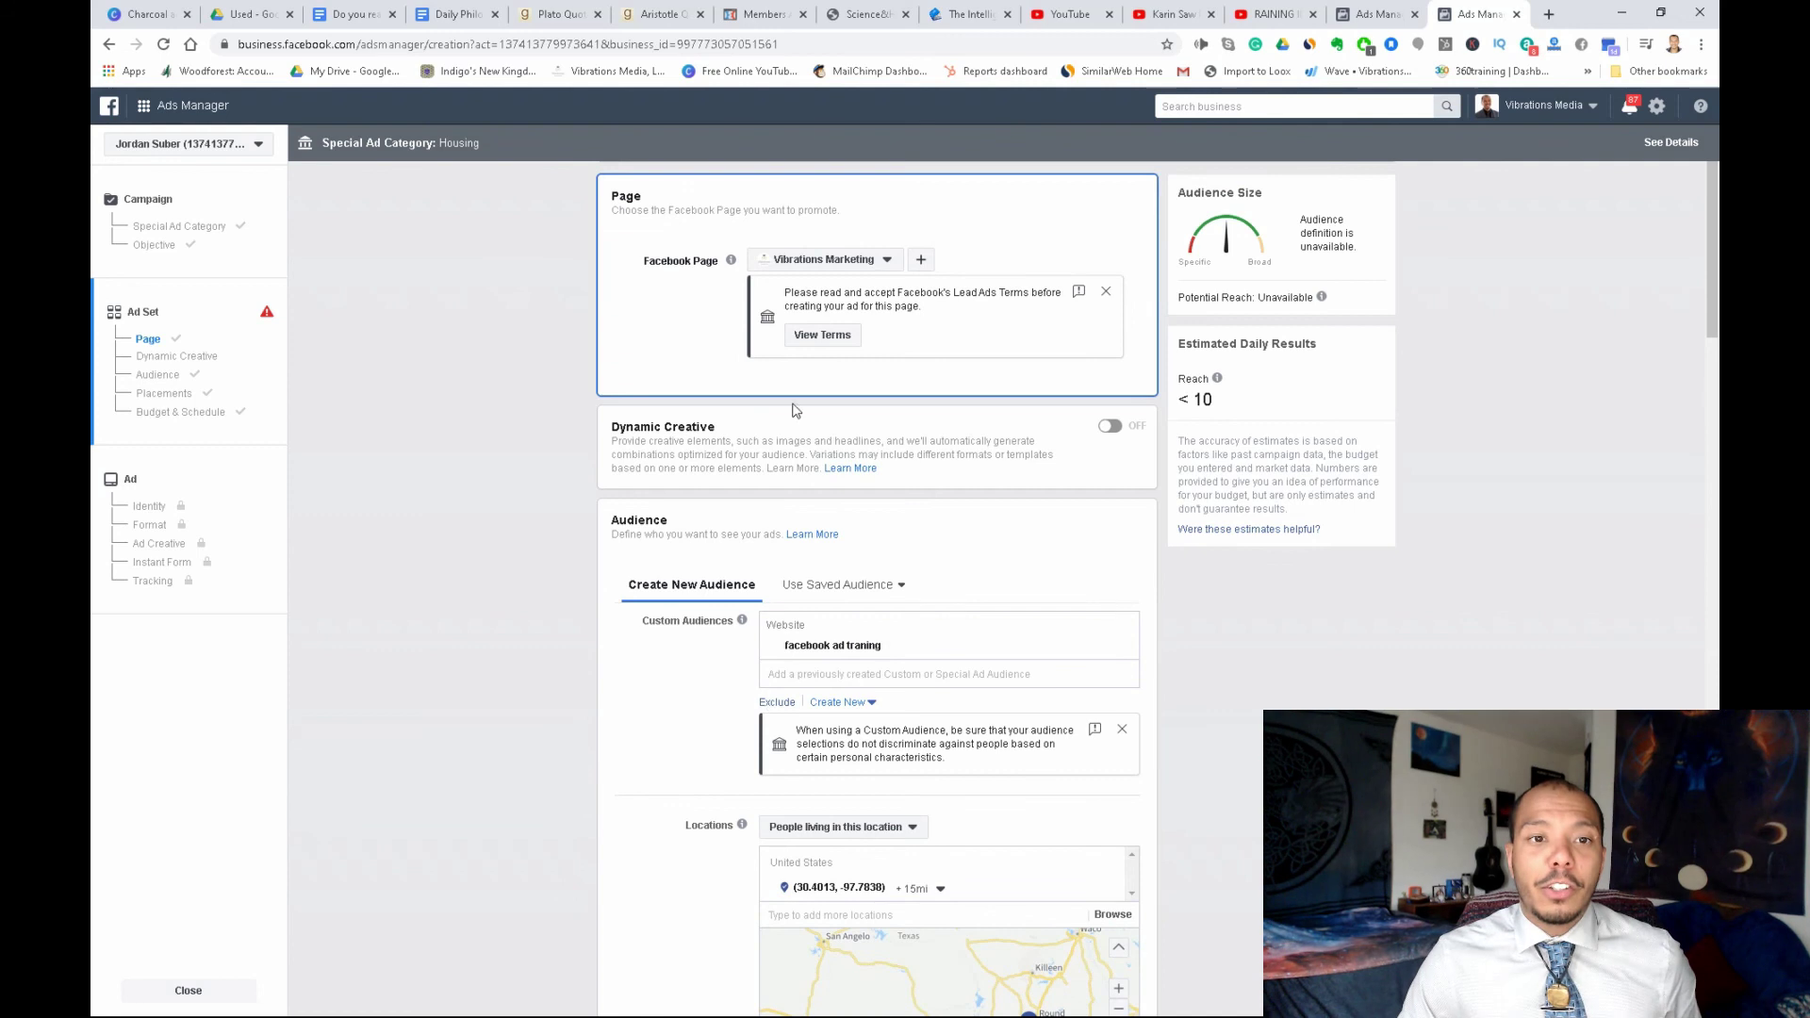
pyautogui.click(806, 337)
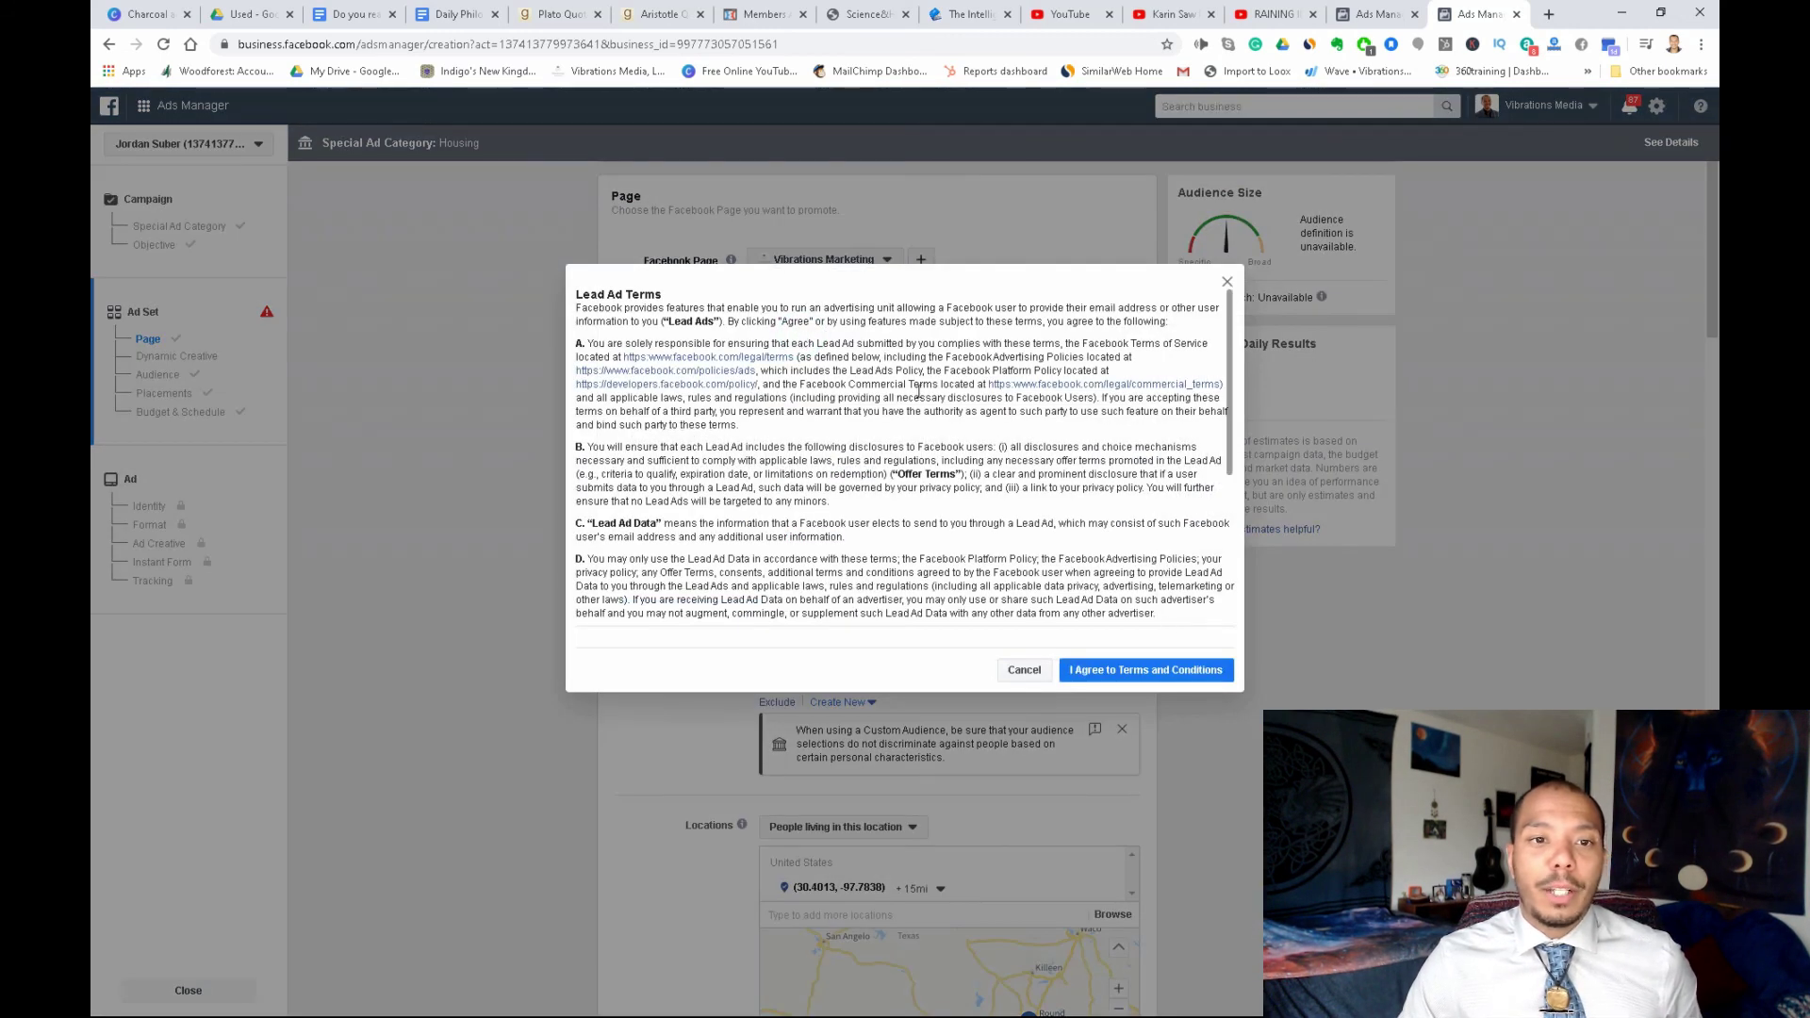
pyautogui.scroll(-3, 841, 520)
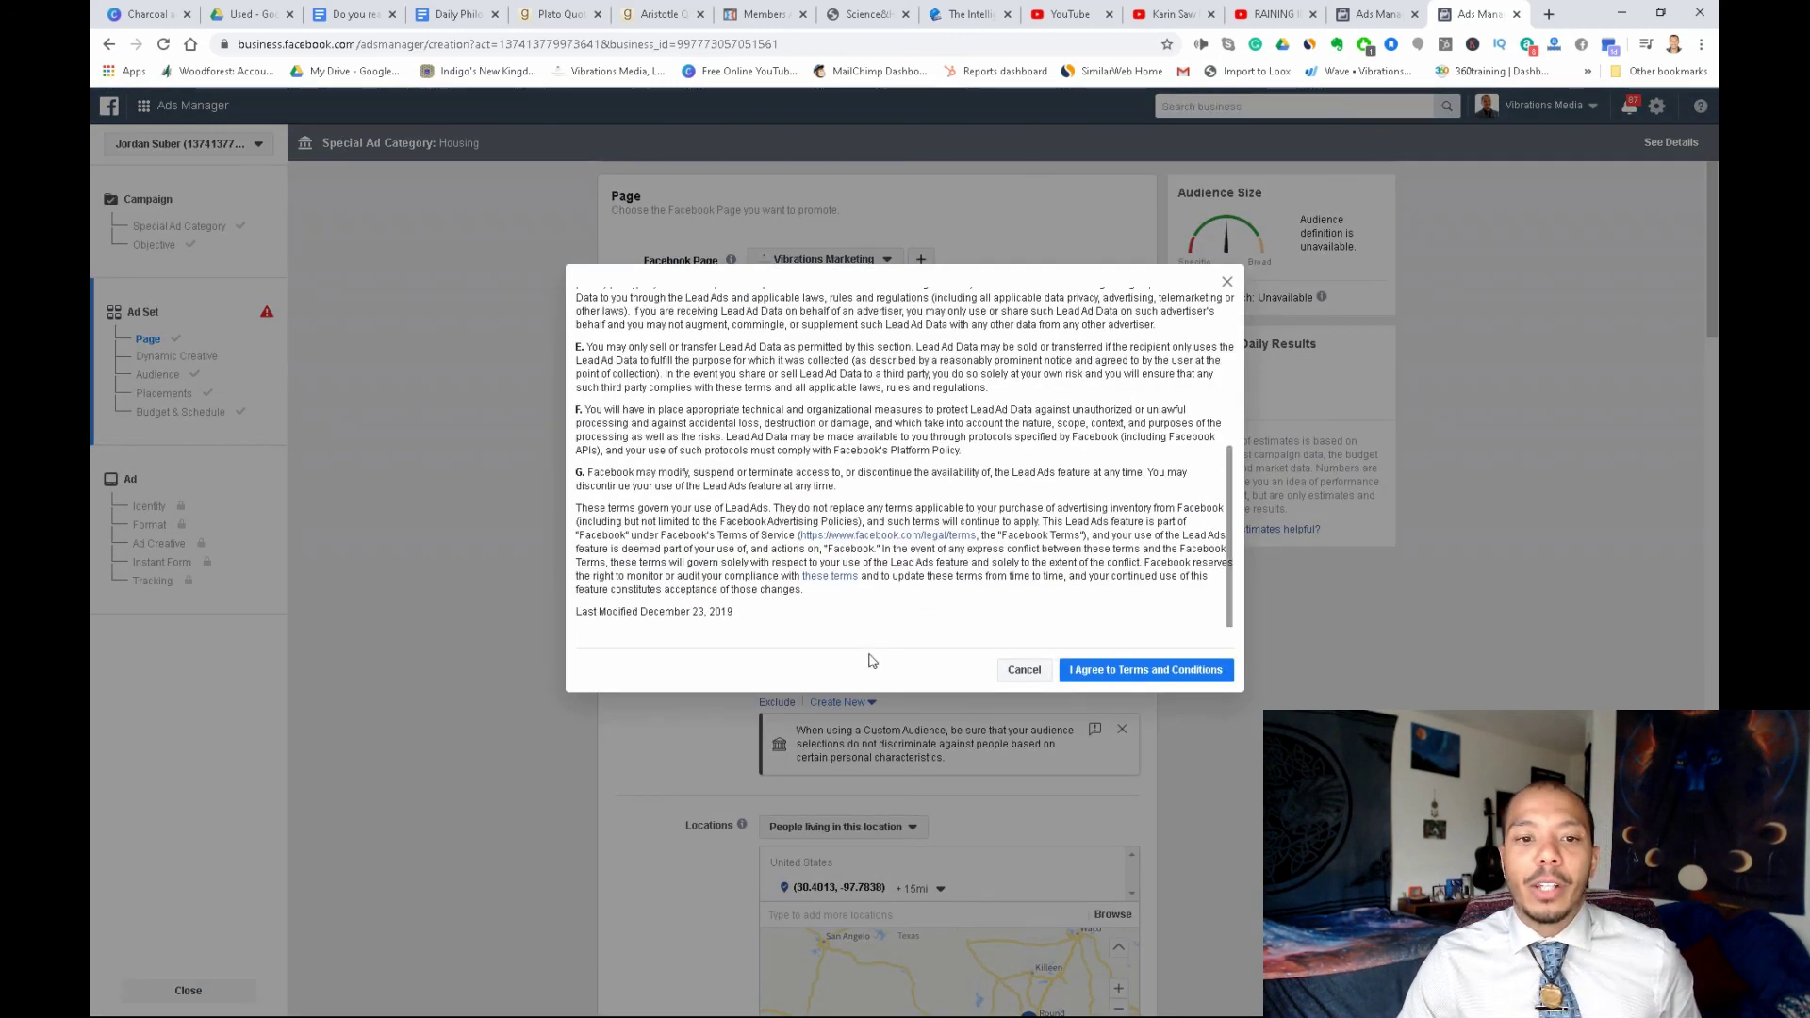
pyautogui.scroll(1, 868, 548)
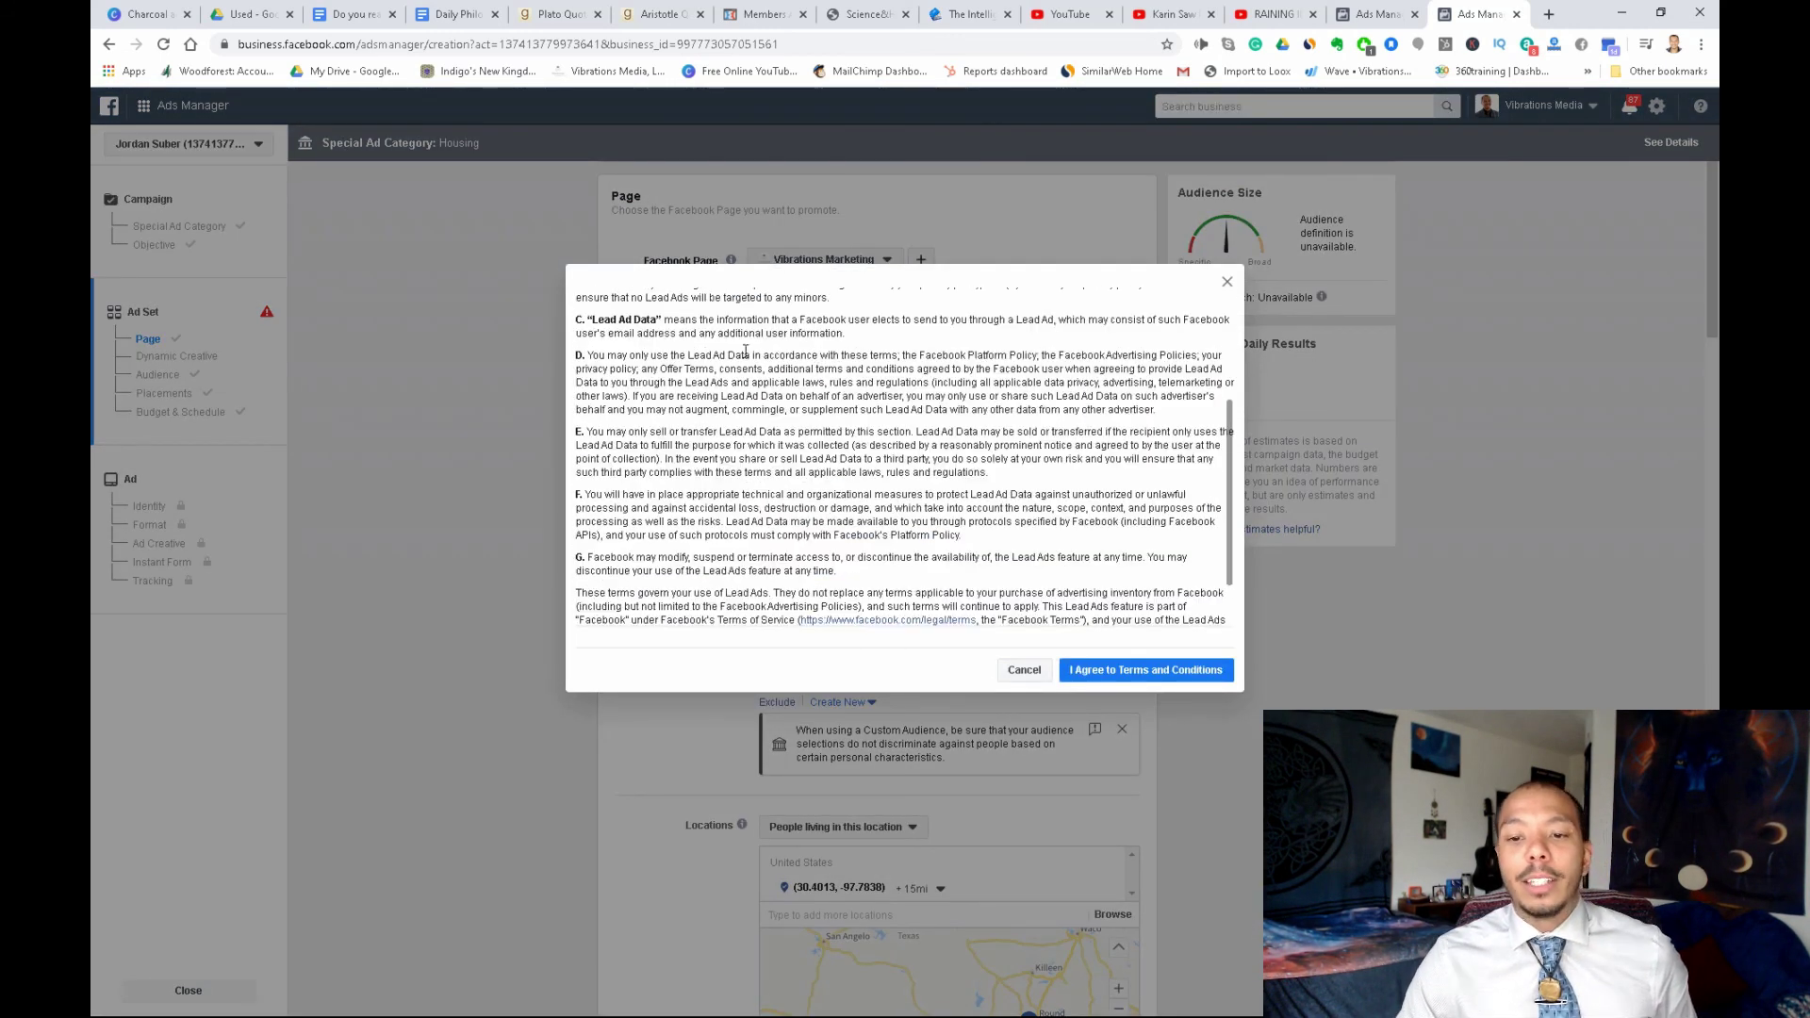
pyautogui.click(1145, 676)
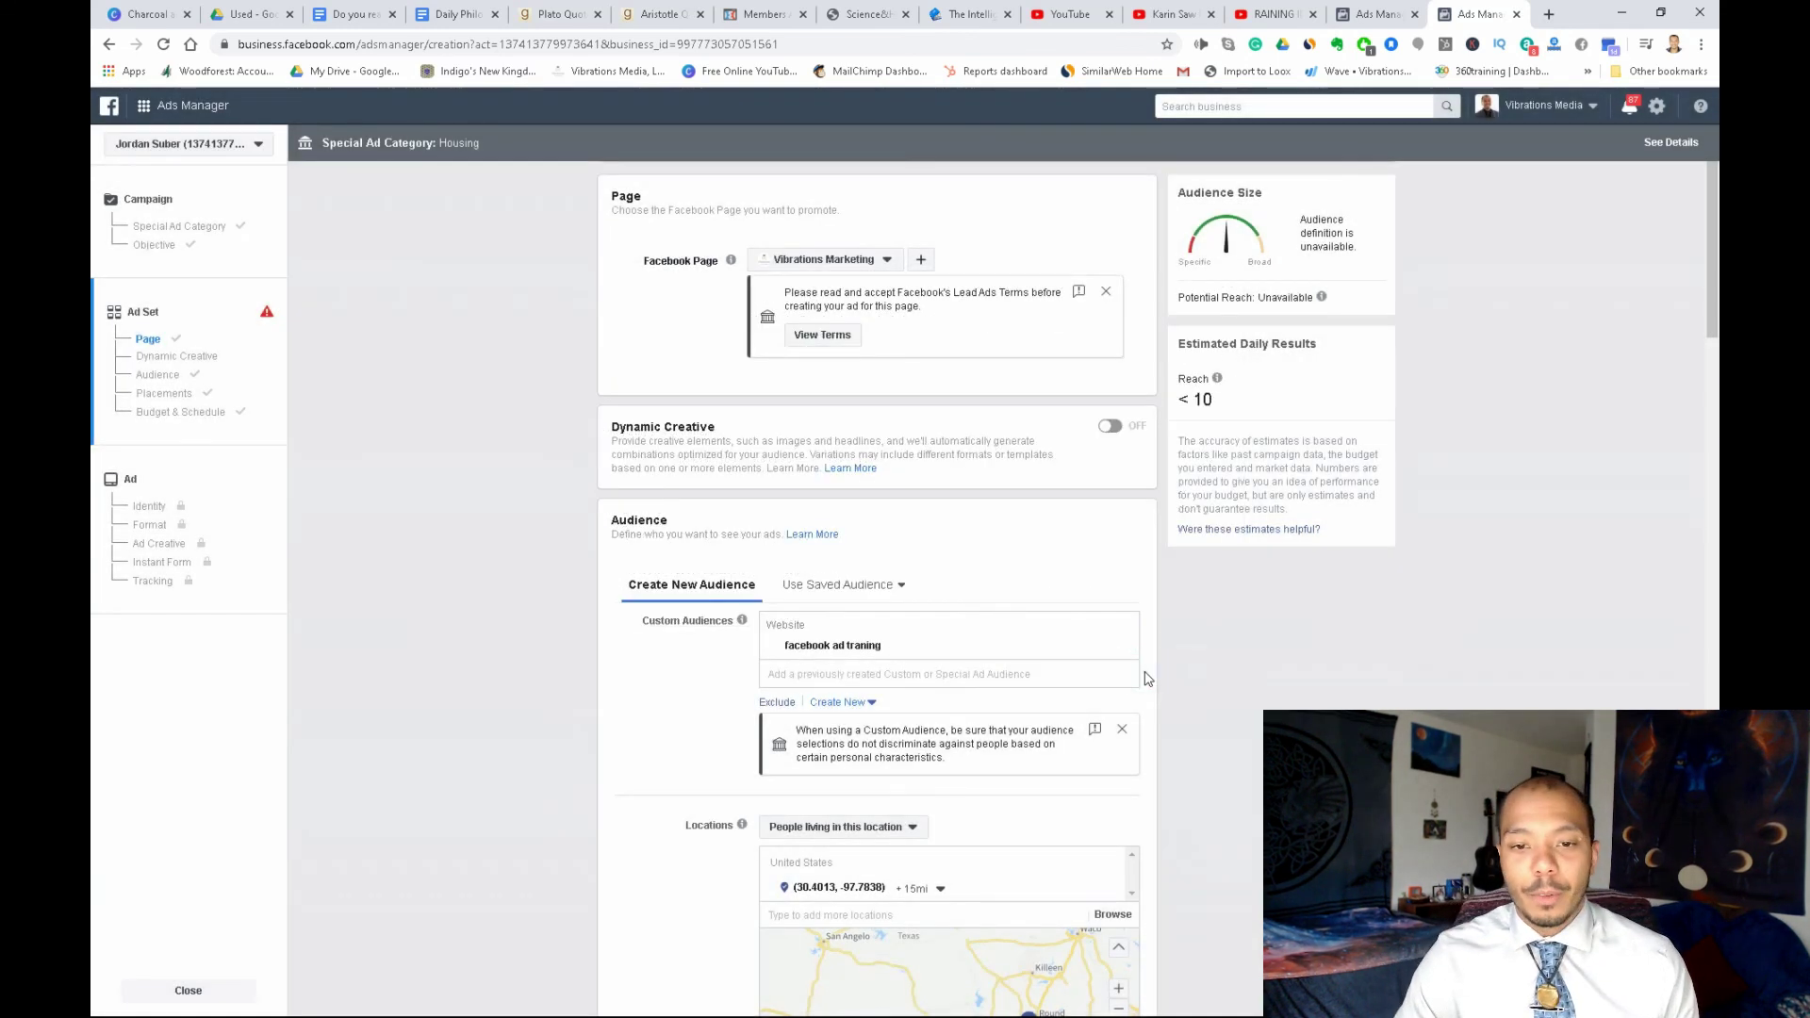
# Narrow the detailed targeting further by adding another blank "and must also match" condition below House Hunting
pyautogui.scroll(-4, 882, 644)
pyautogui.scroll(-1, 880, 650)
pyautogui.scroll(-4, 1044, 764)
pyautogui.scroll(-3, 1044, 775)
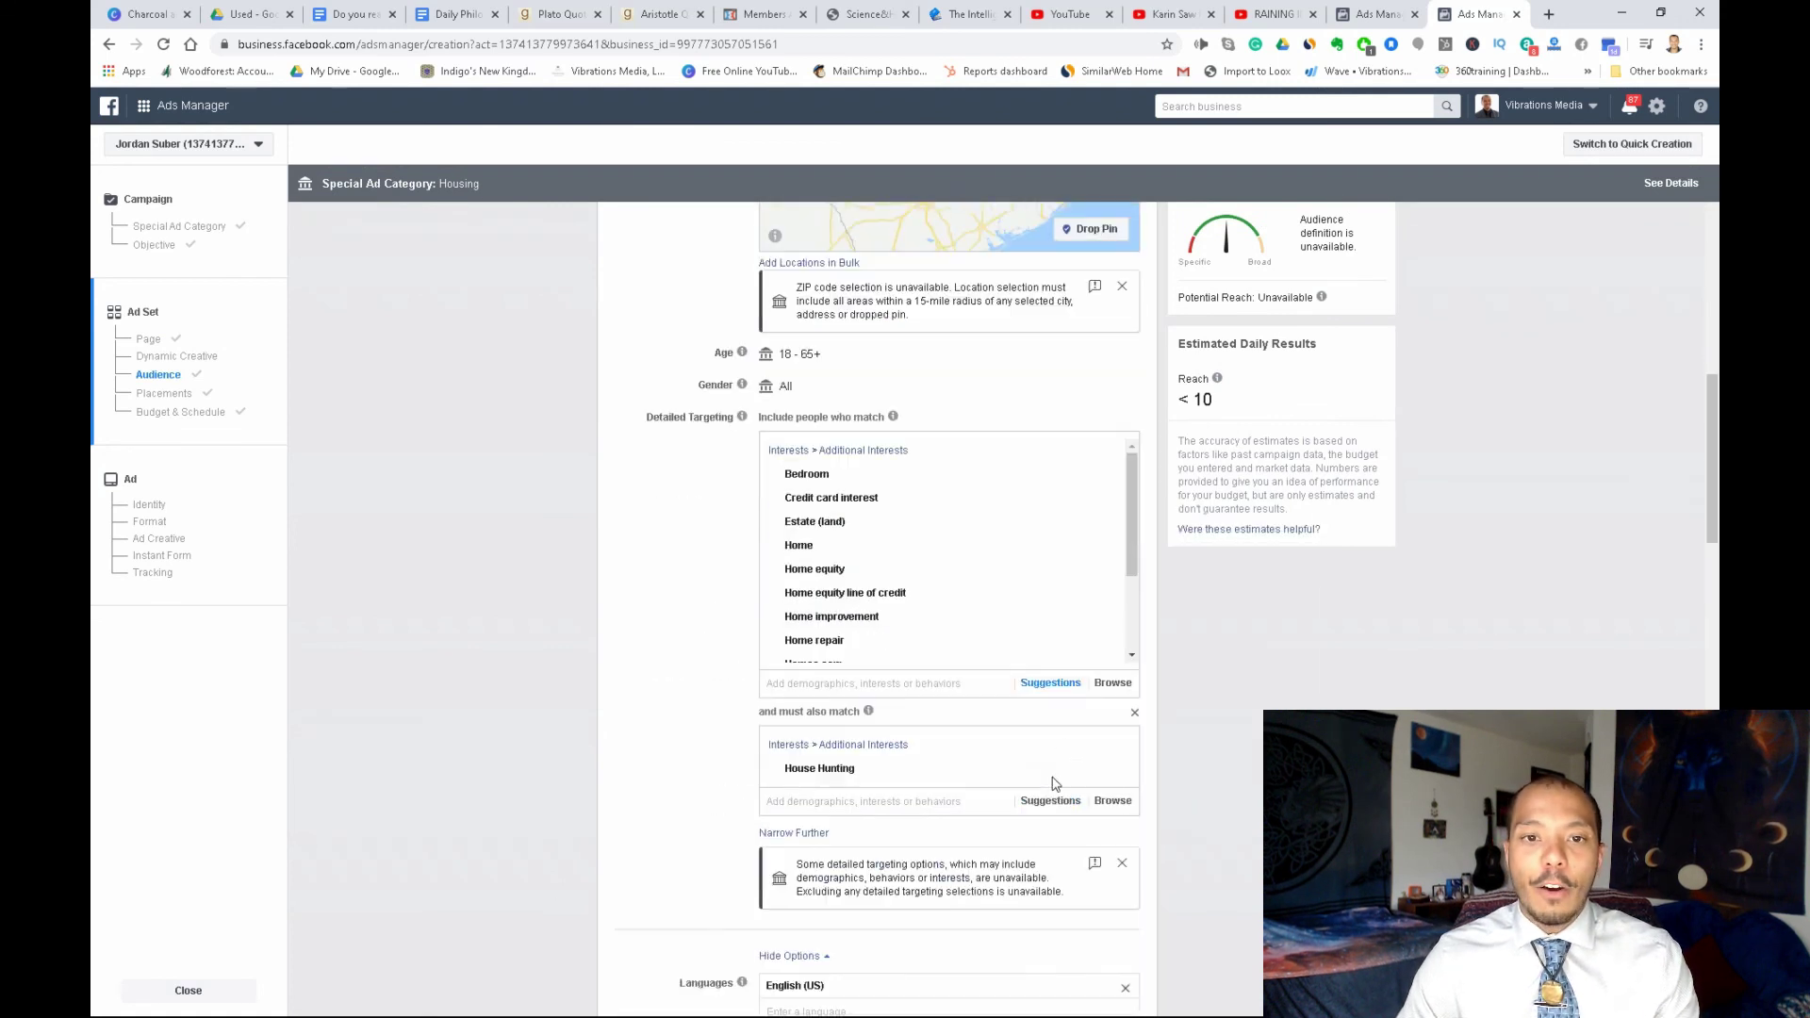
pyautogui.scroll(-4, 987, 376)
pyautogui.scroll(-2, 958, 534)
pyautogui.scroll(5, 958, 534)
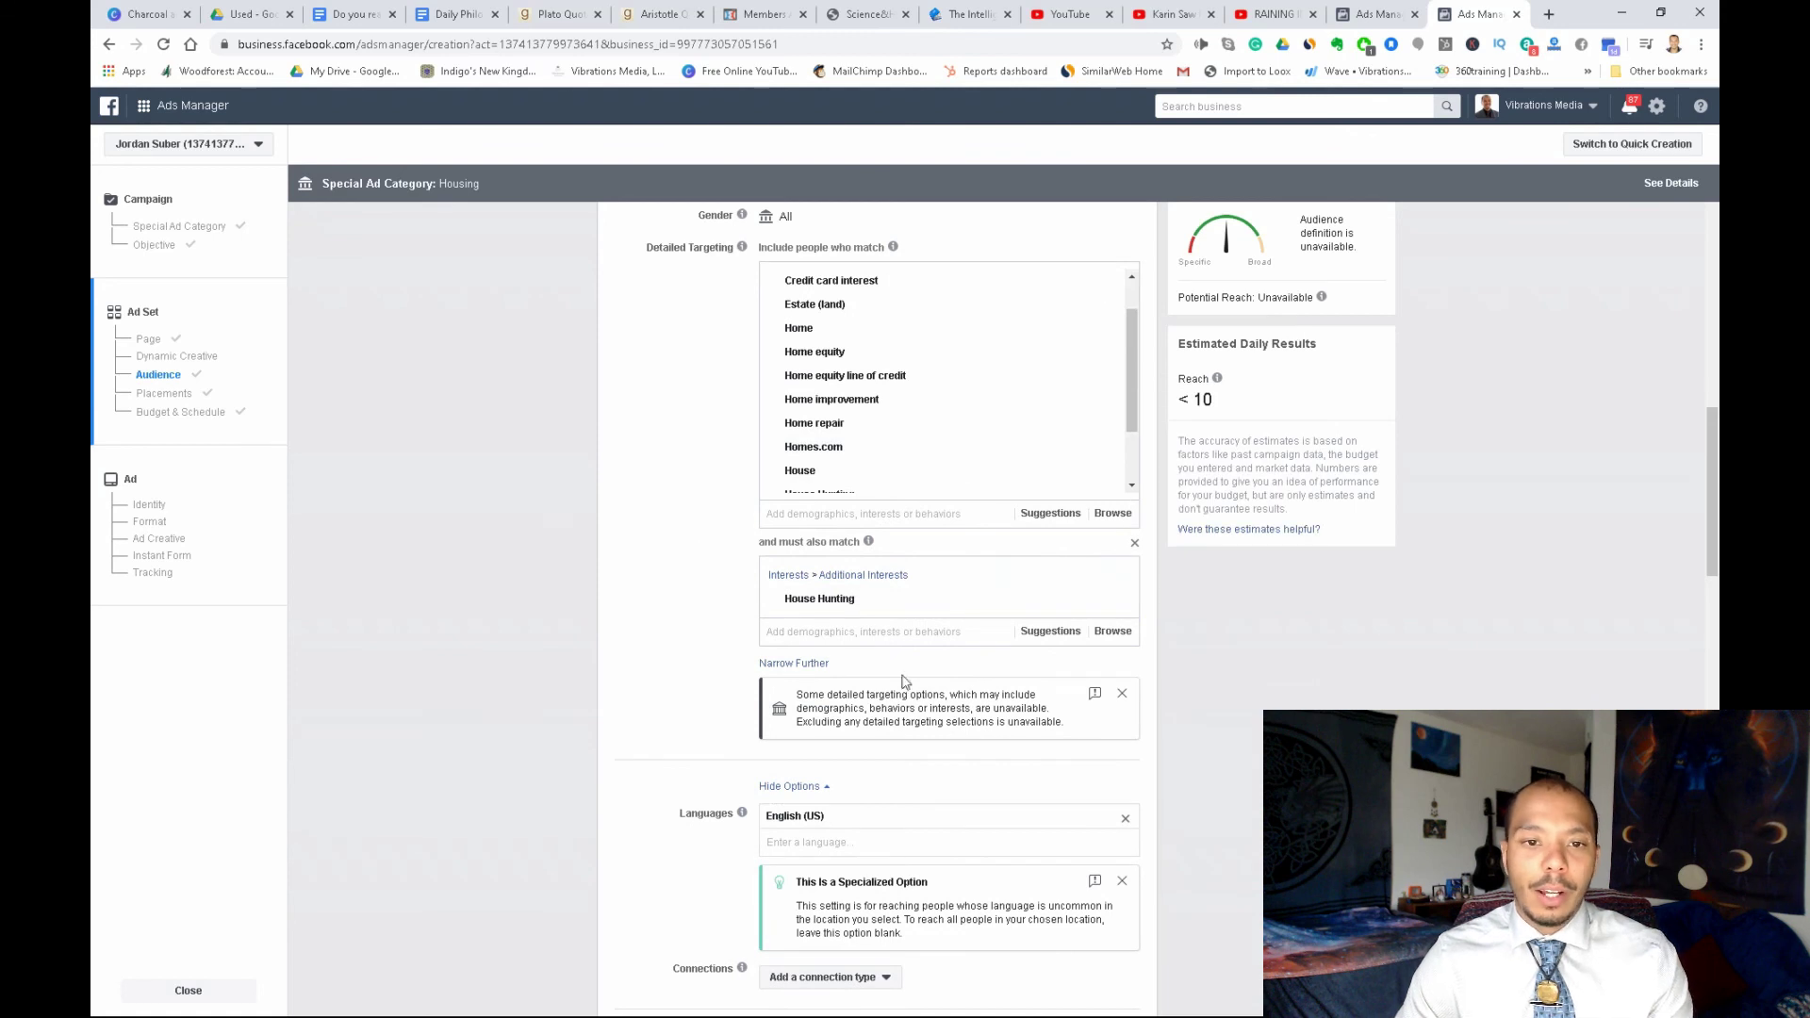
pyautogui.click(796, 663)
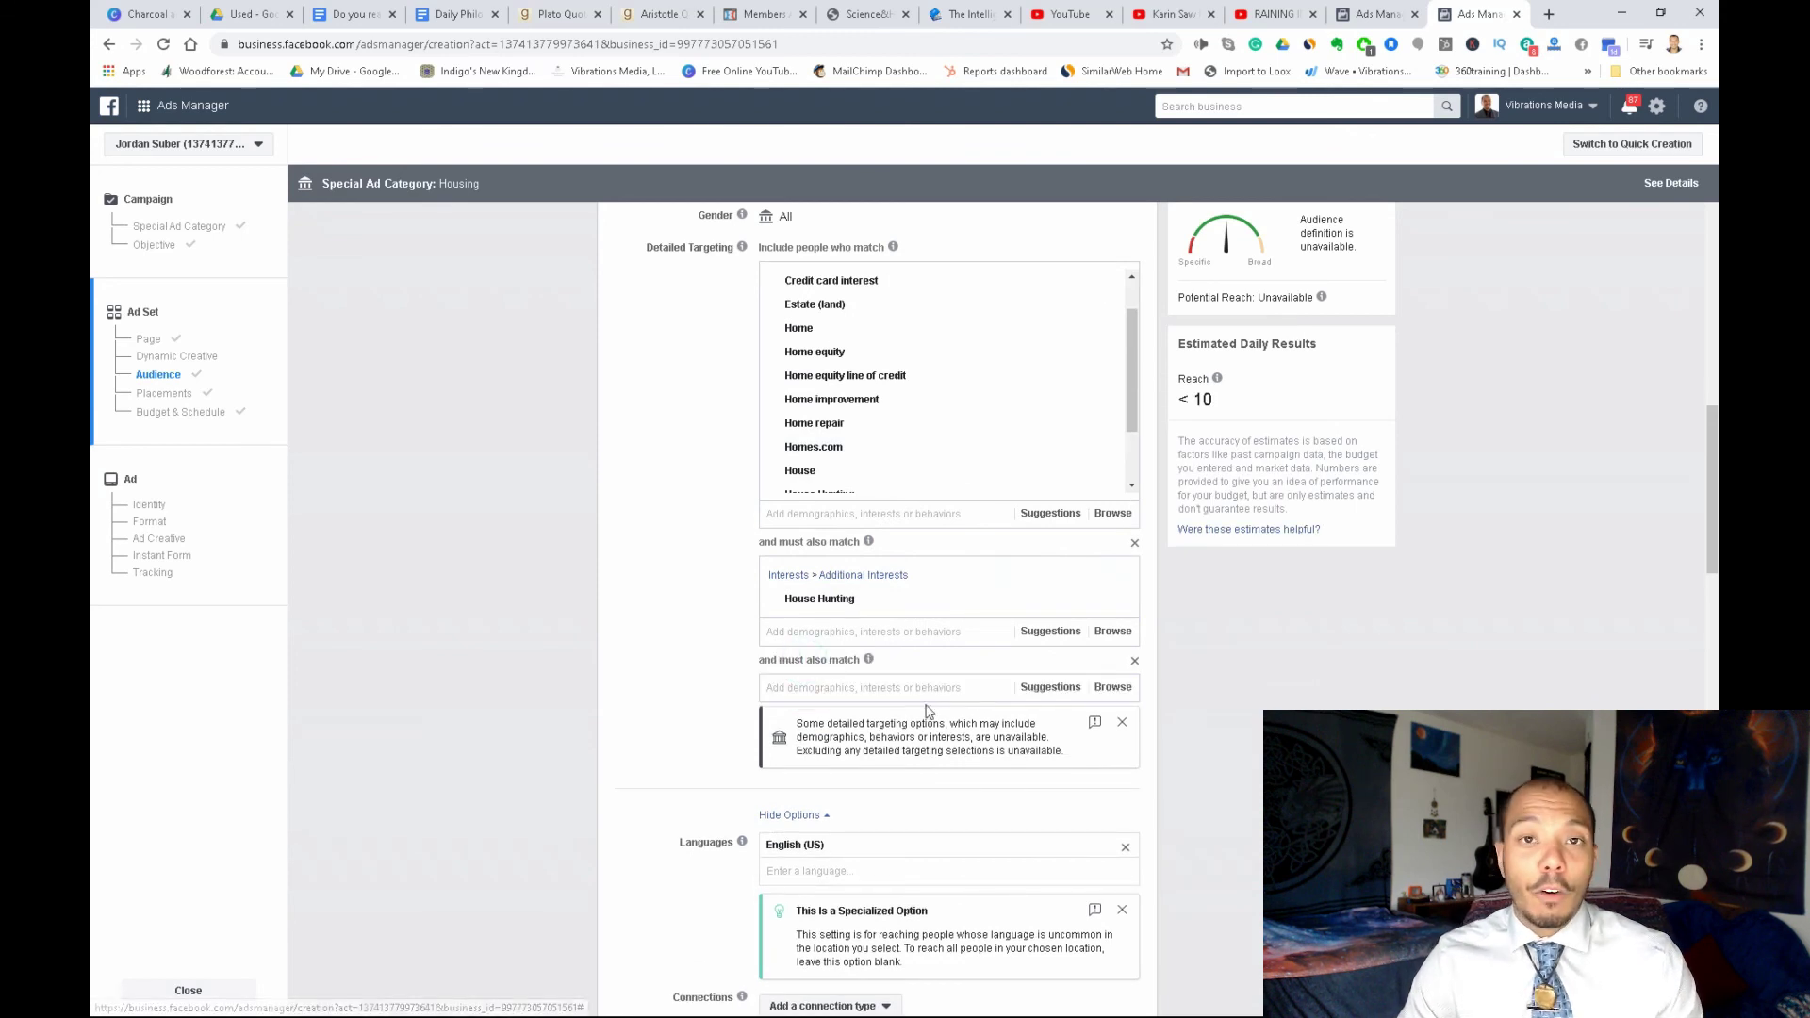
pyautogui.click(881, 686)
# Continue from the ad set to the ad setup and set the ad format to Single Image or Video
pyautogui.scroll(-2, 883, 693)
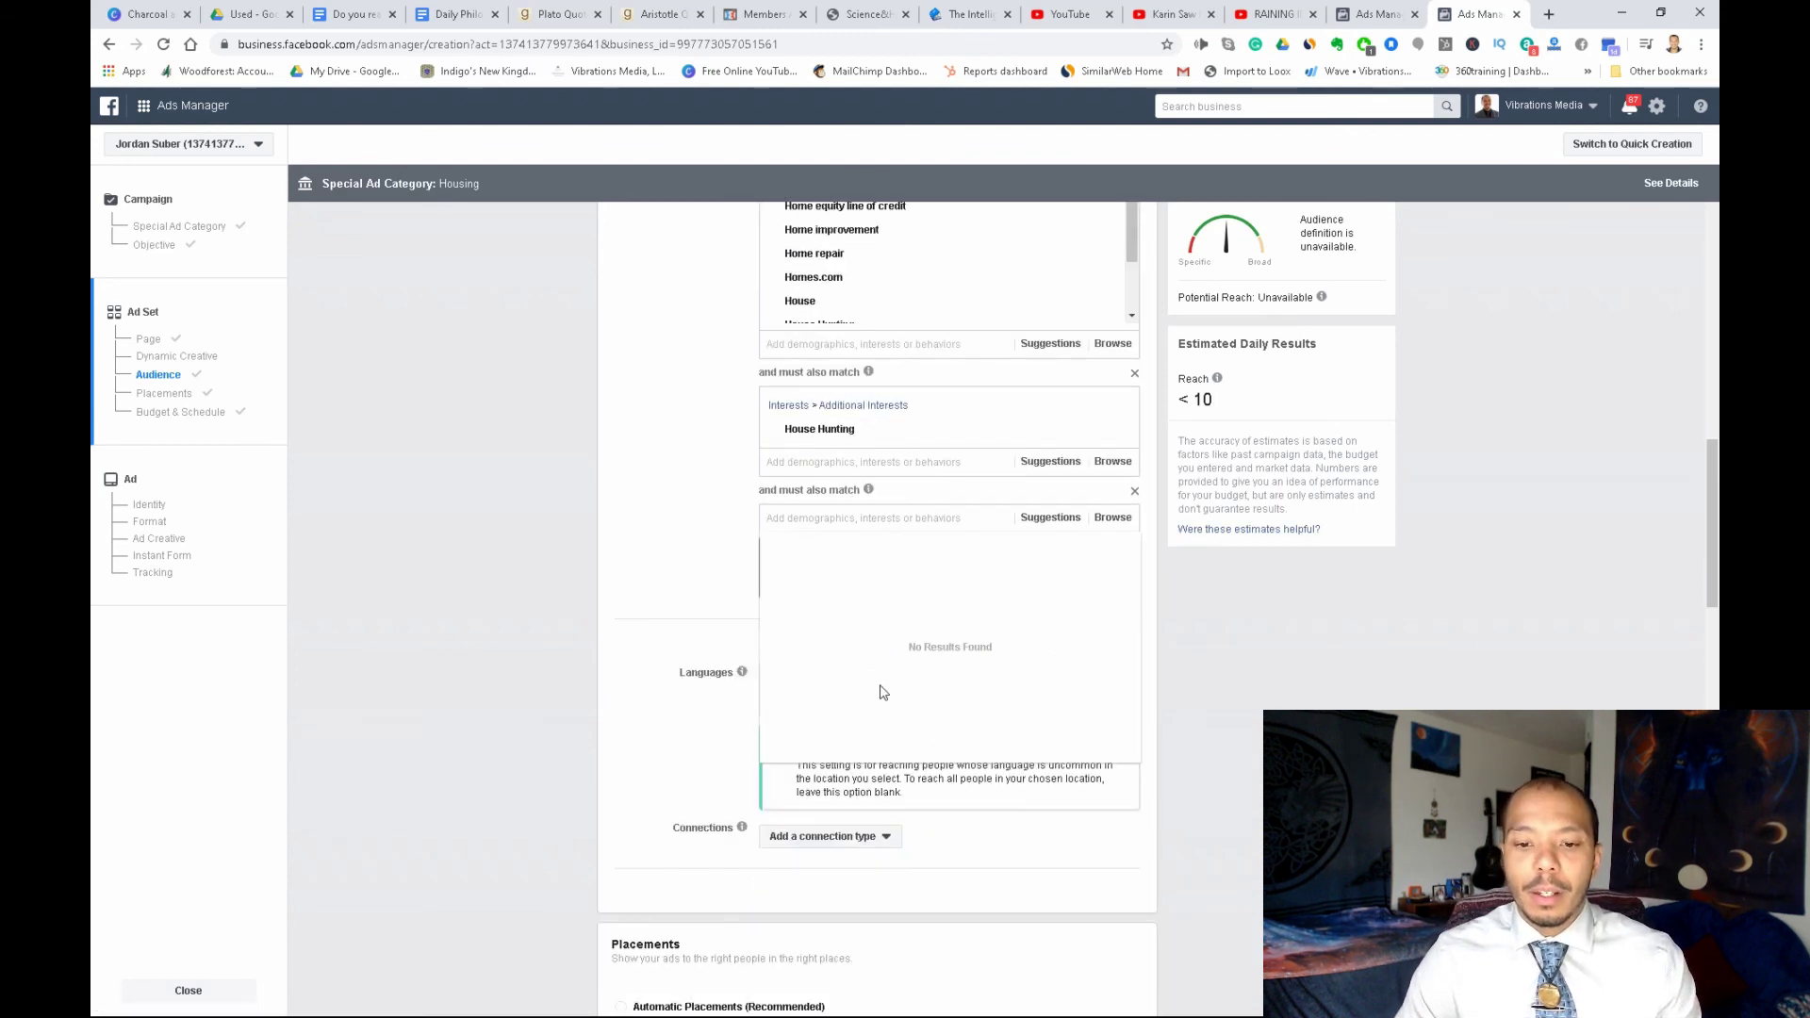
pyautogui.scroll(-20, 883, 693)
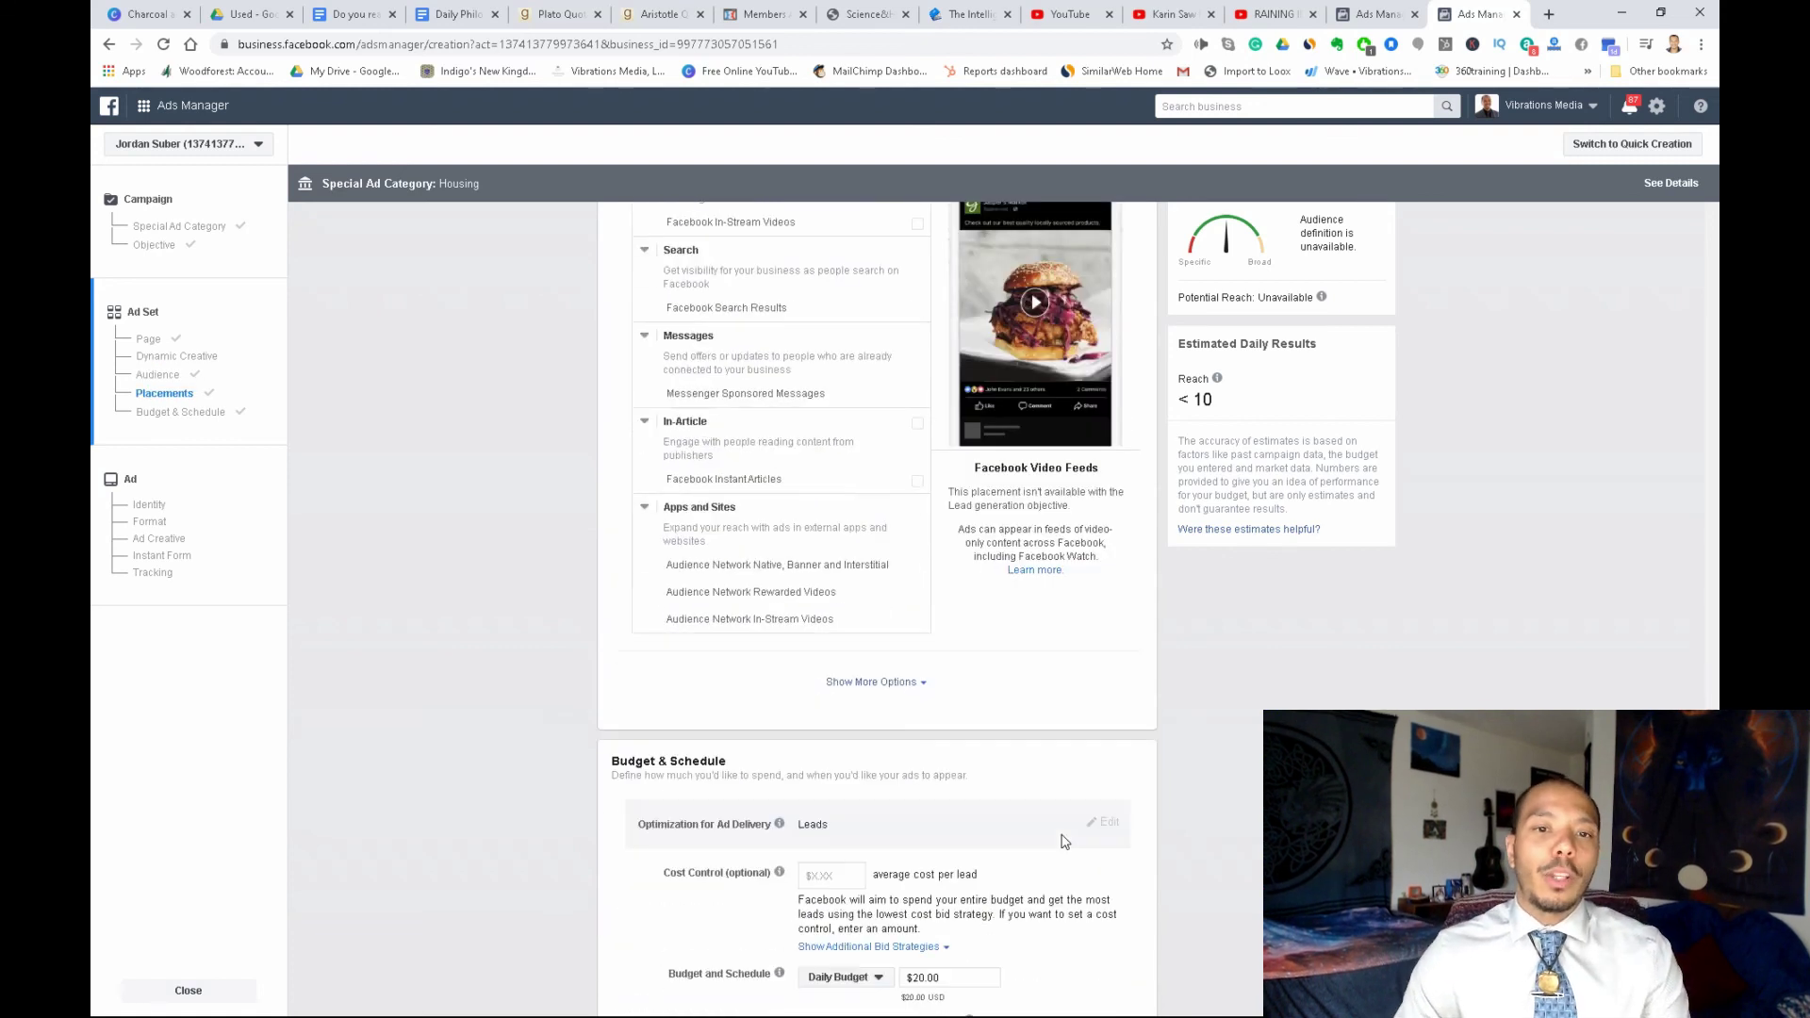
pyautogui.click(1113, 986)
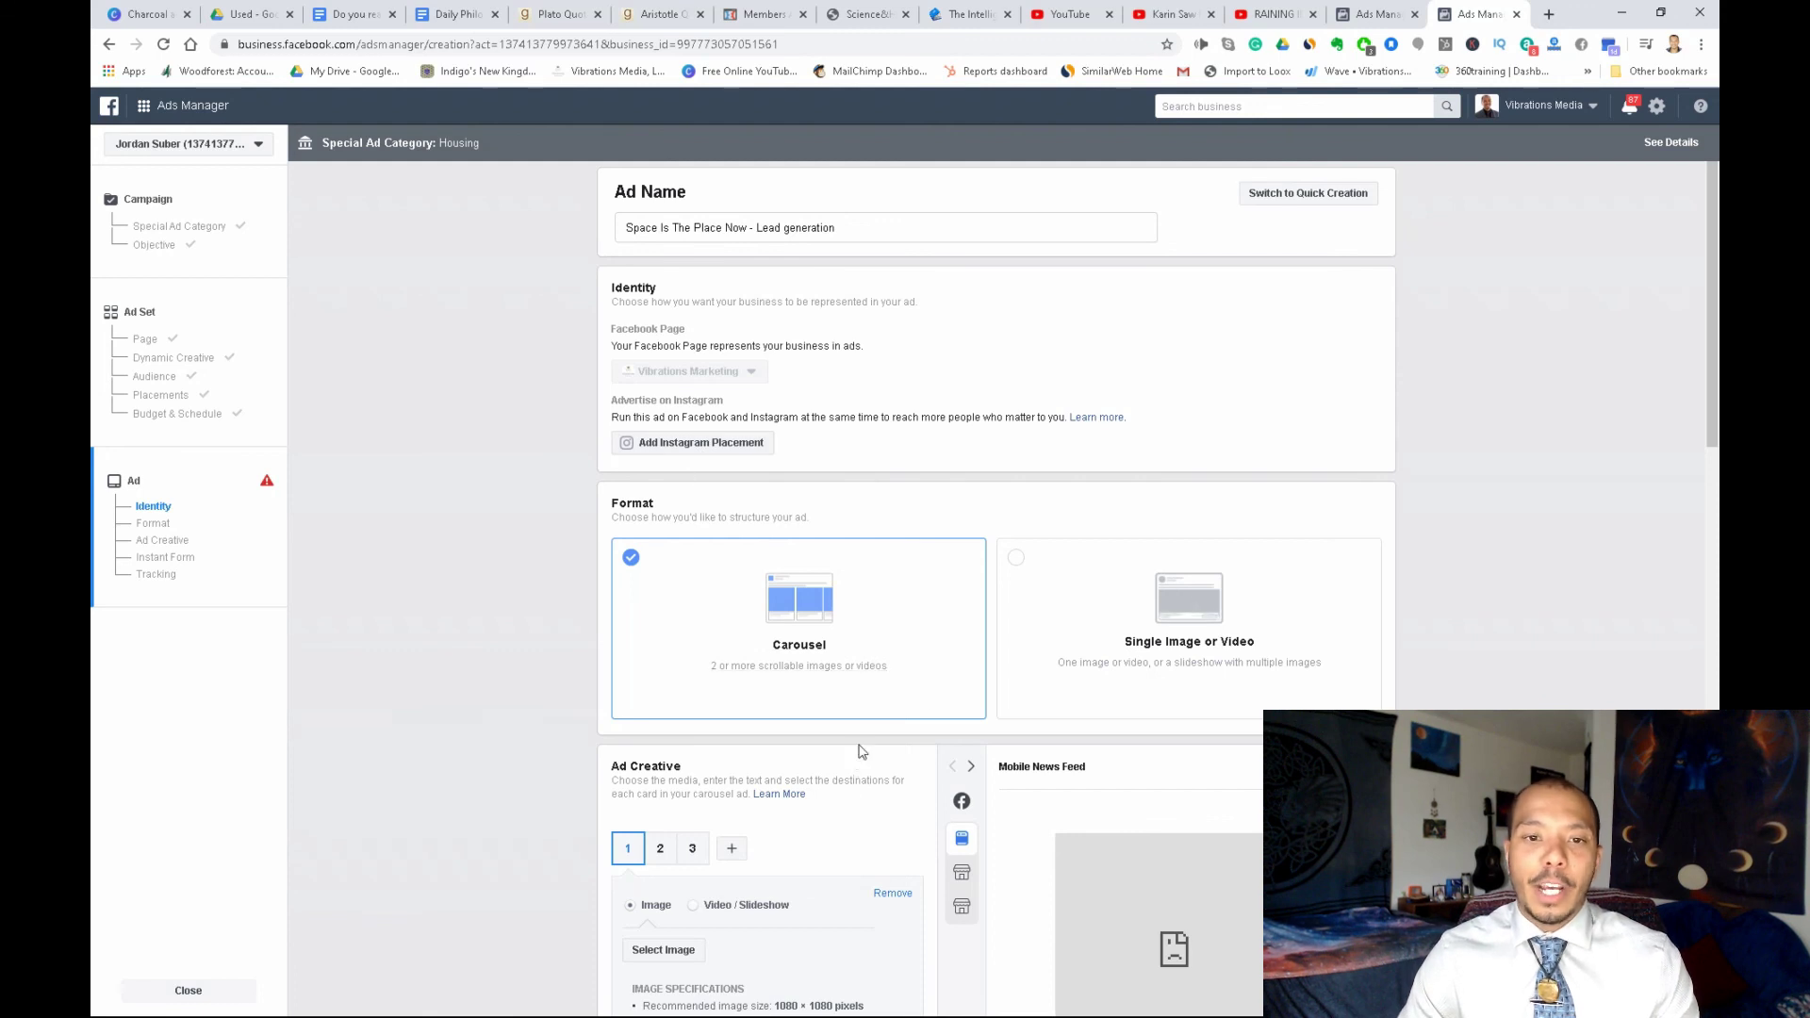
pyautogui.scroll(-3, 919, 594)
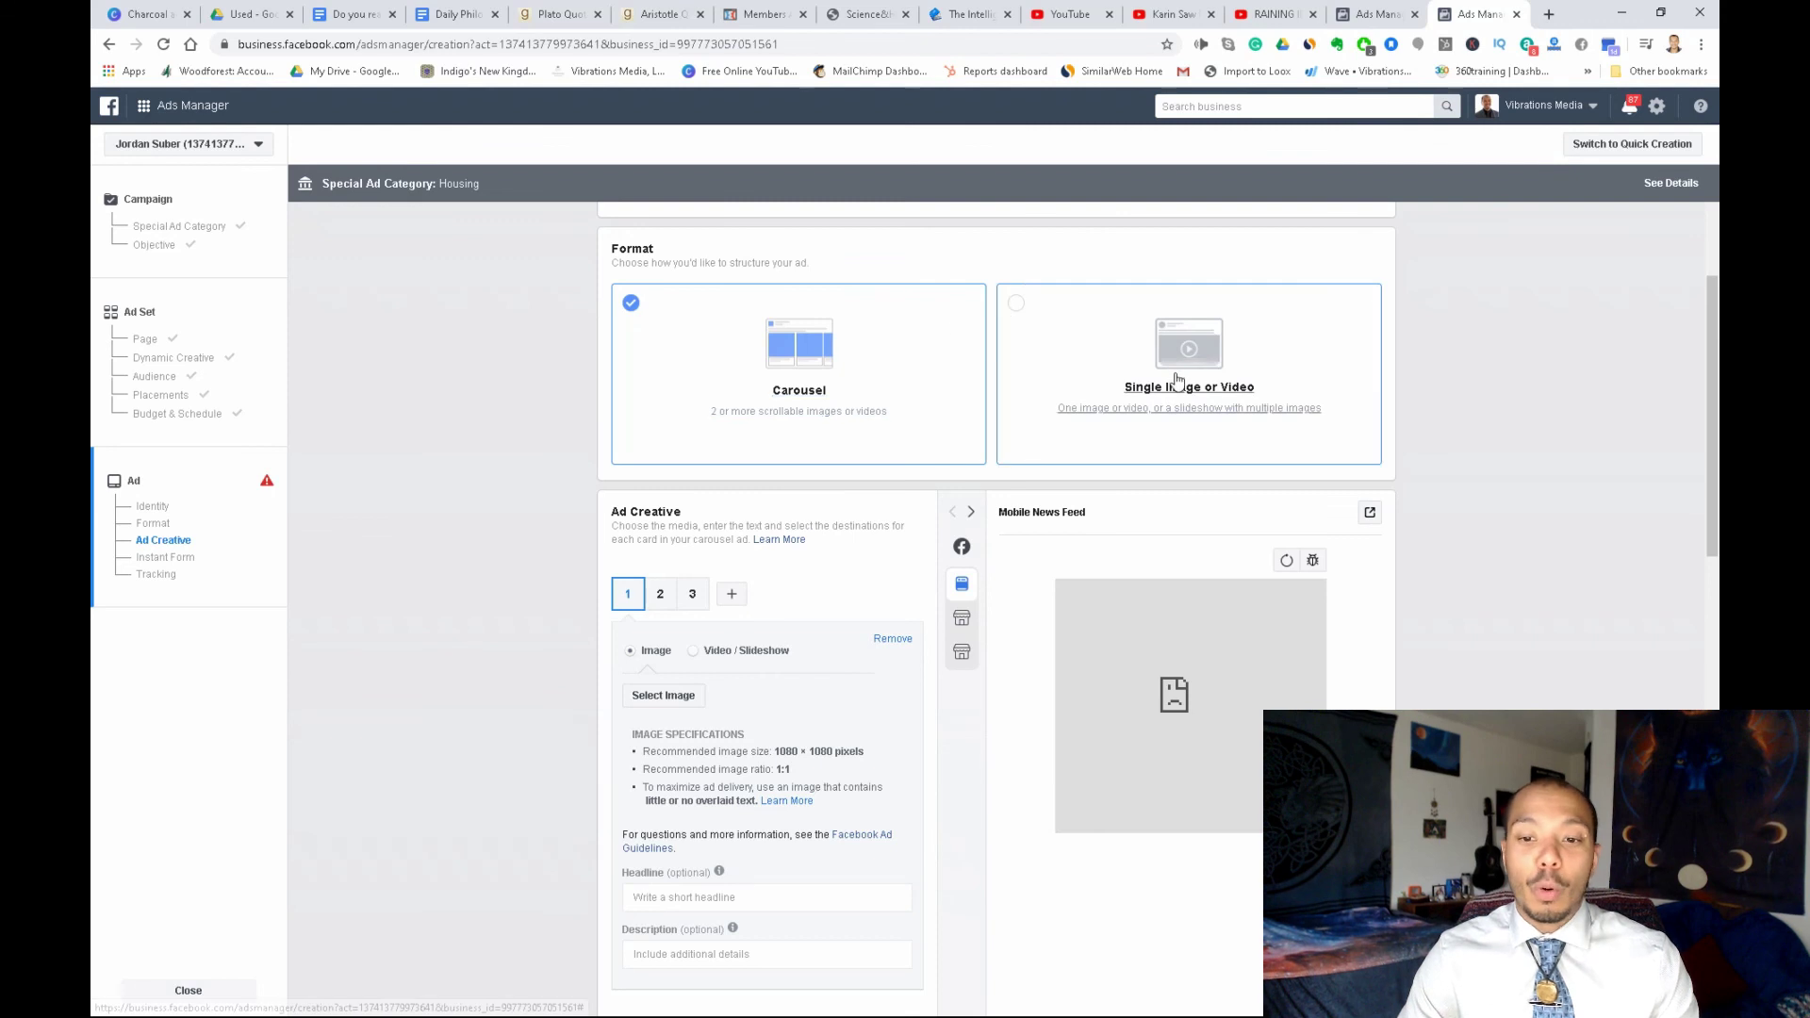
pyautogui.click(1016, 305)
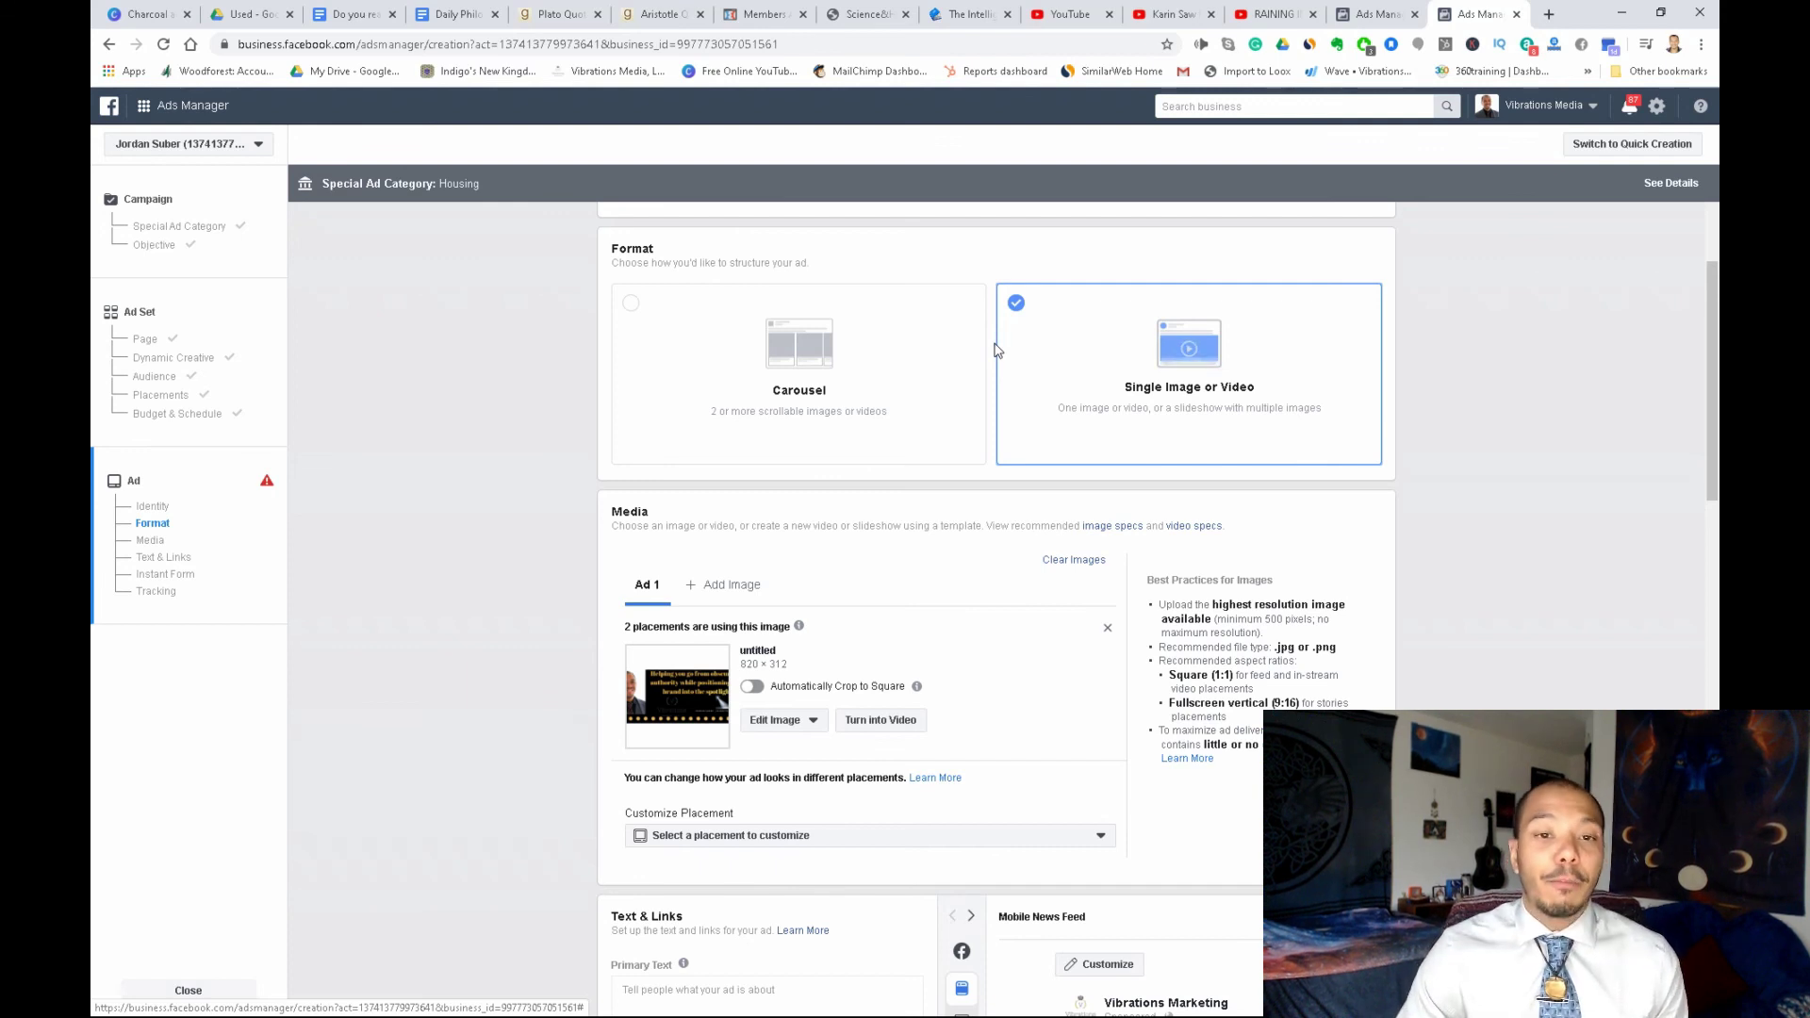
# Enter "New listing - special price - Limited offer!" as the ad's primary text, correcting the spelling of "special"
pyautogui.scroll(-3, 833, 675)
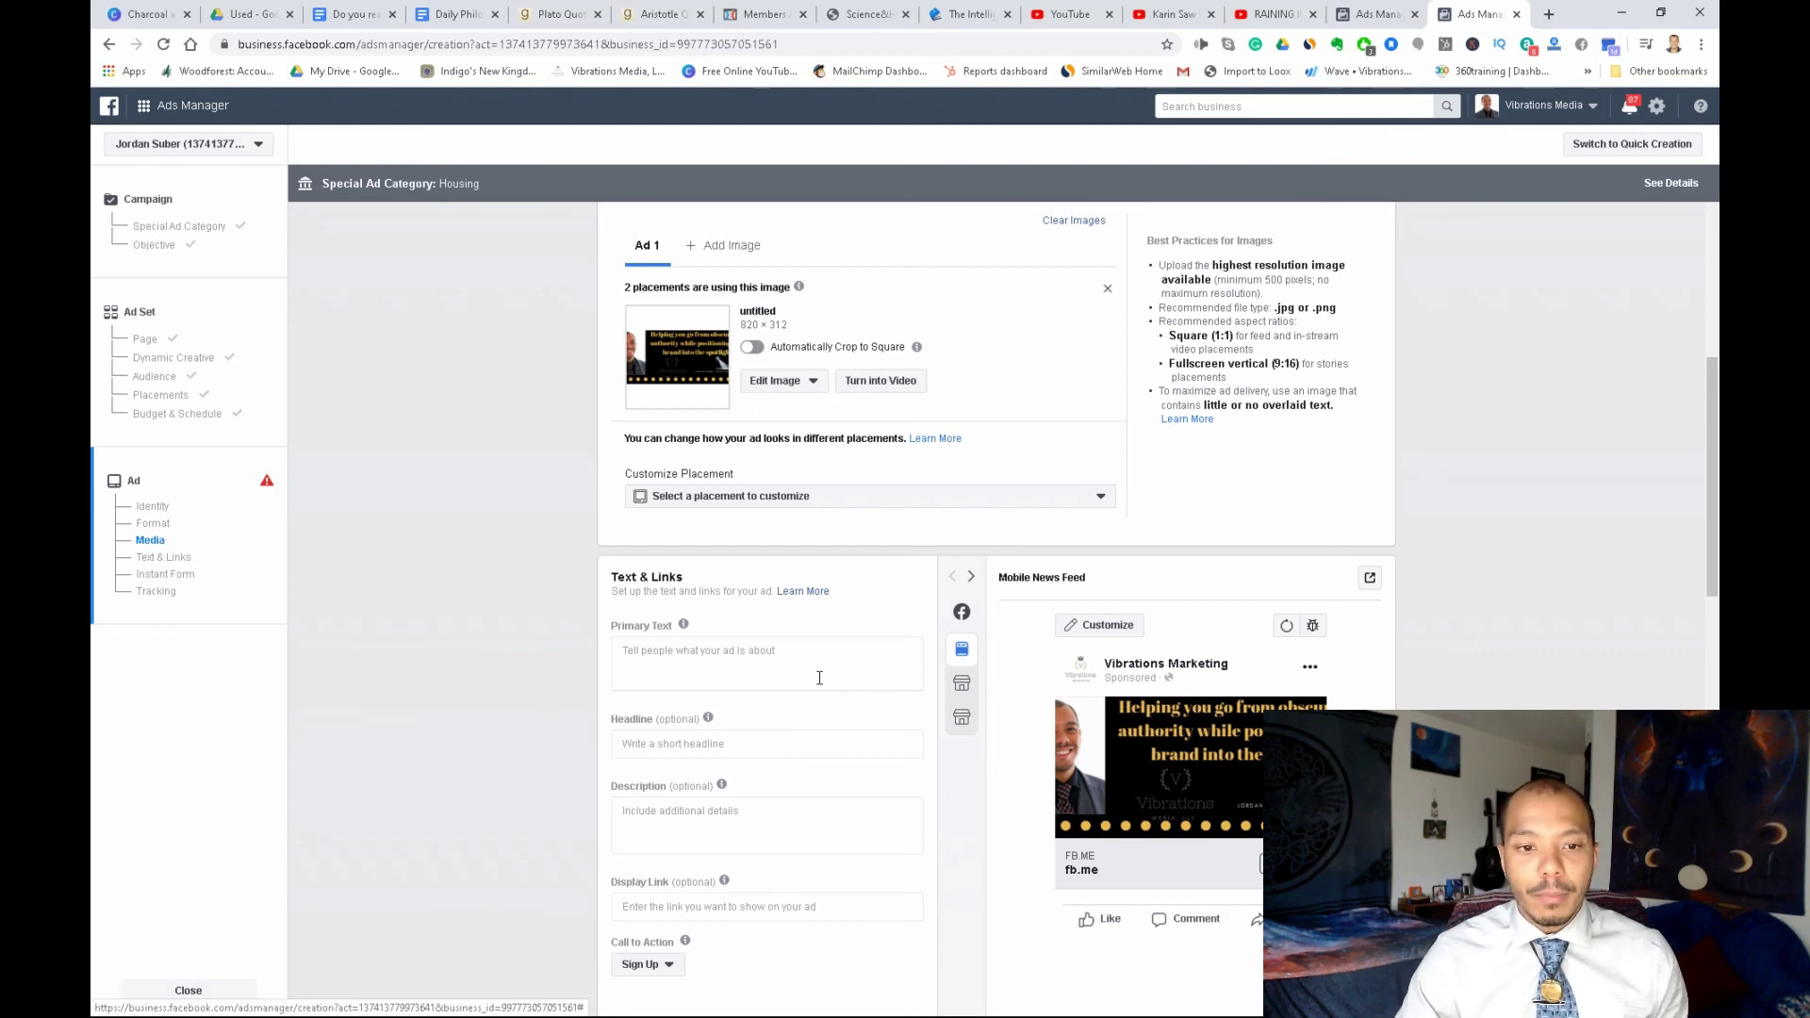
pyautogui.click(752, 653)
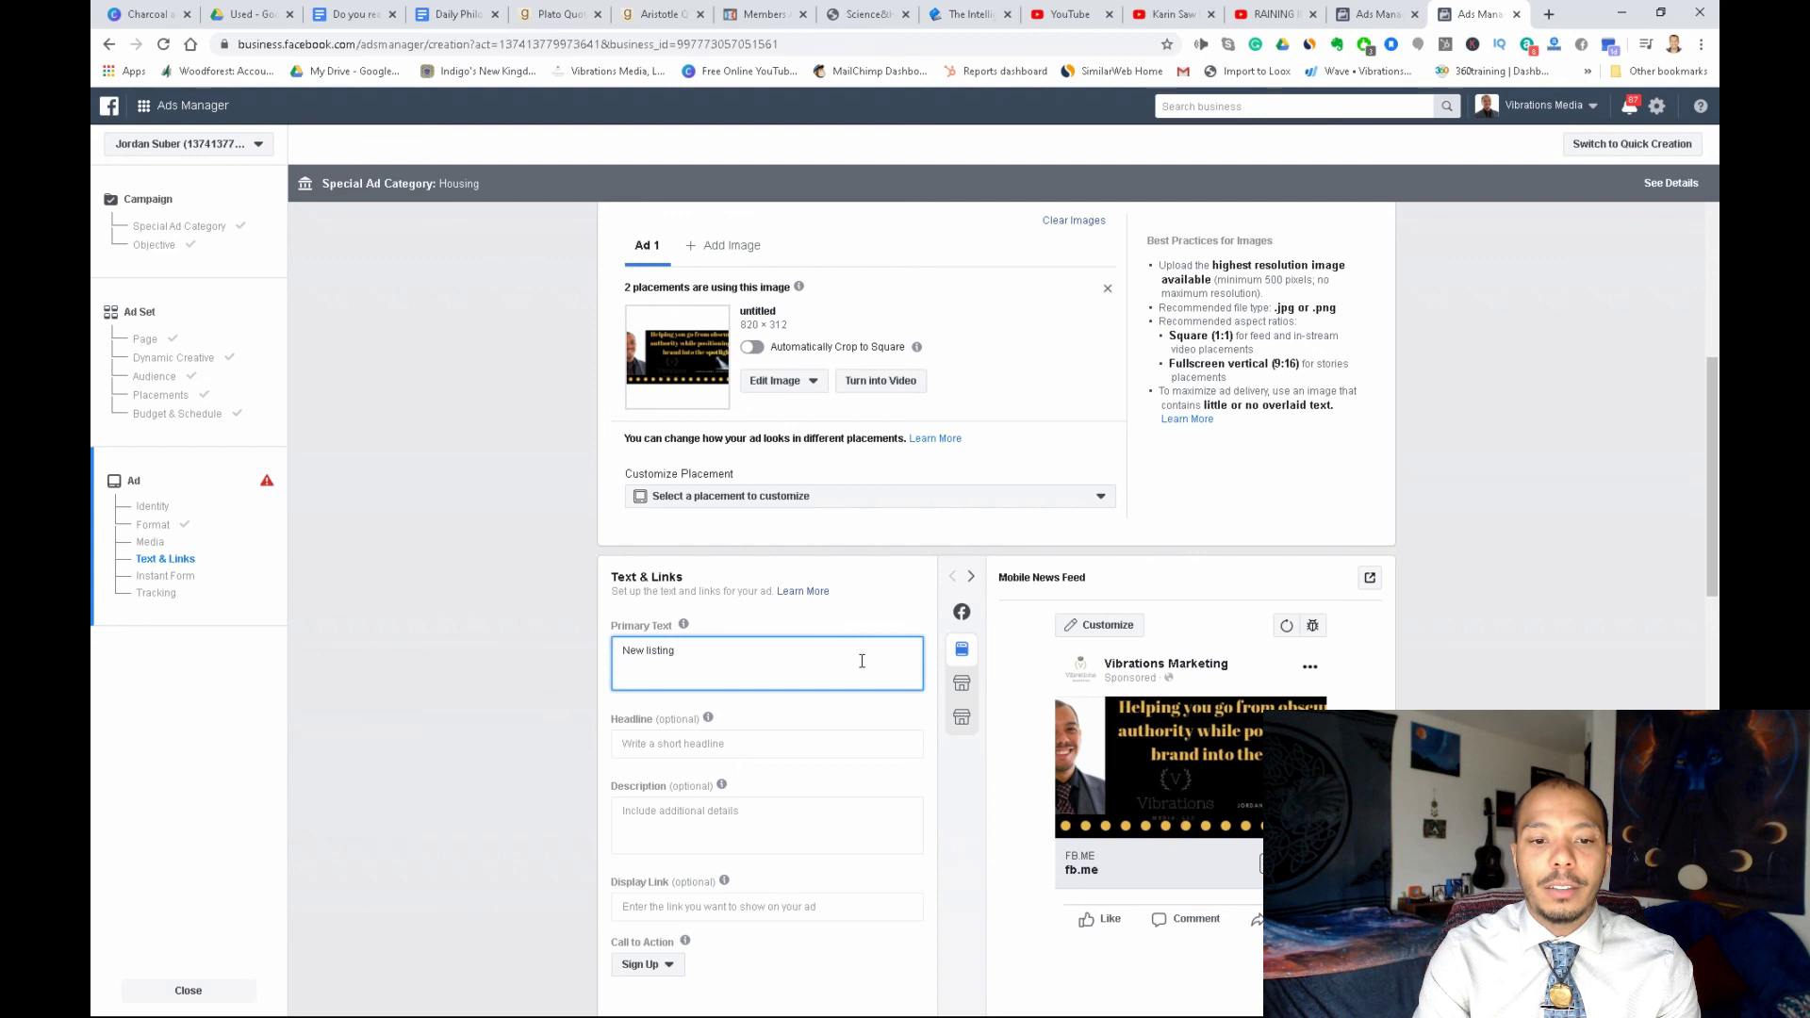
pyautogui.write('- speical ')
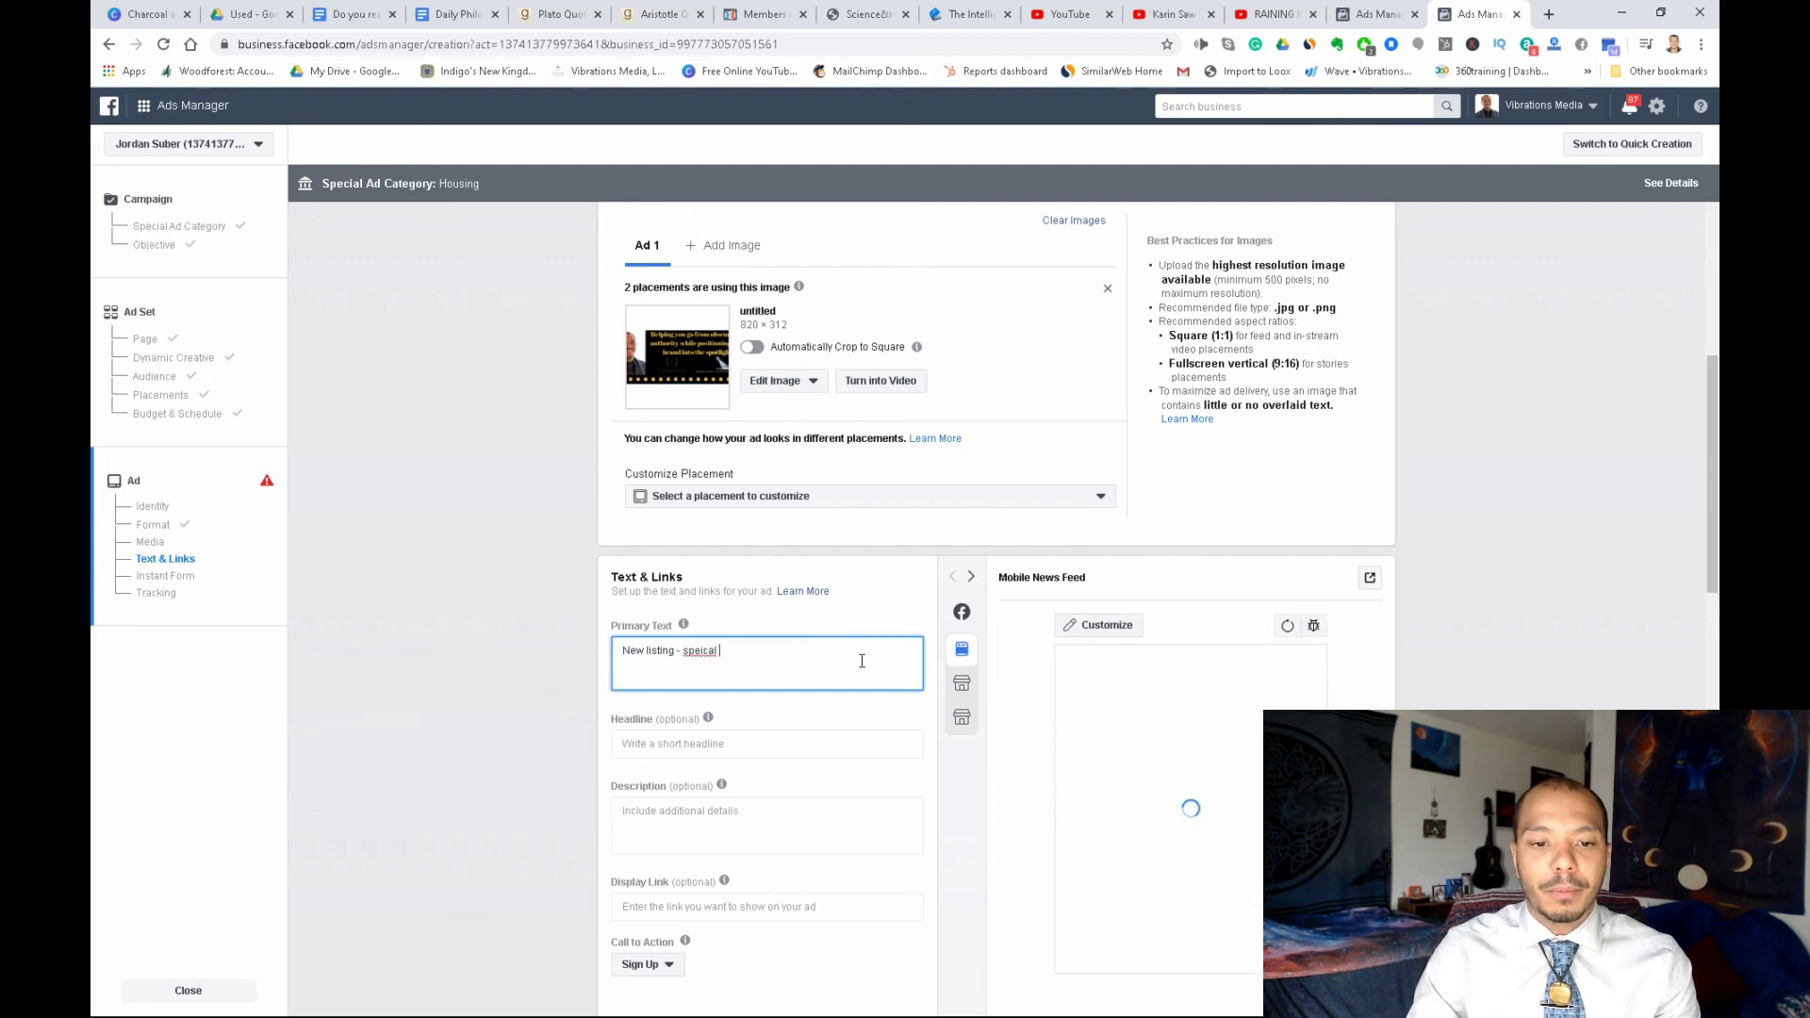
pyautogui.write('price')
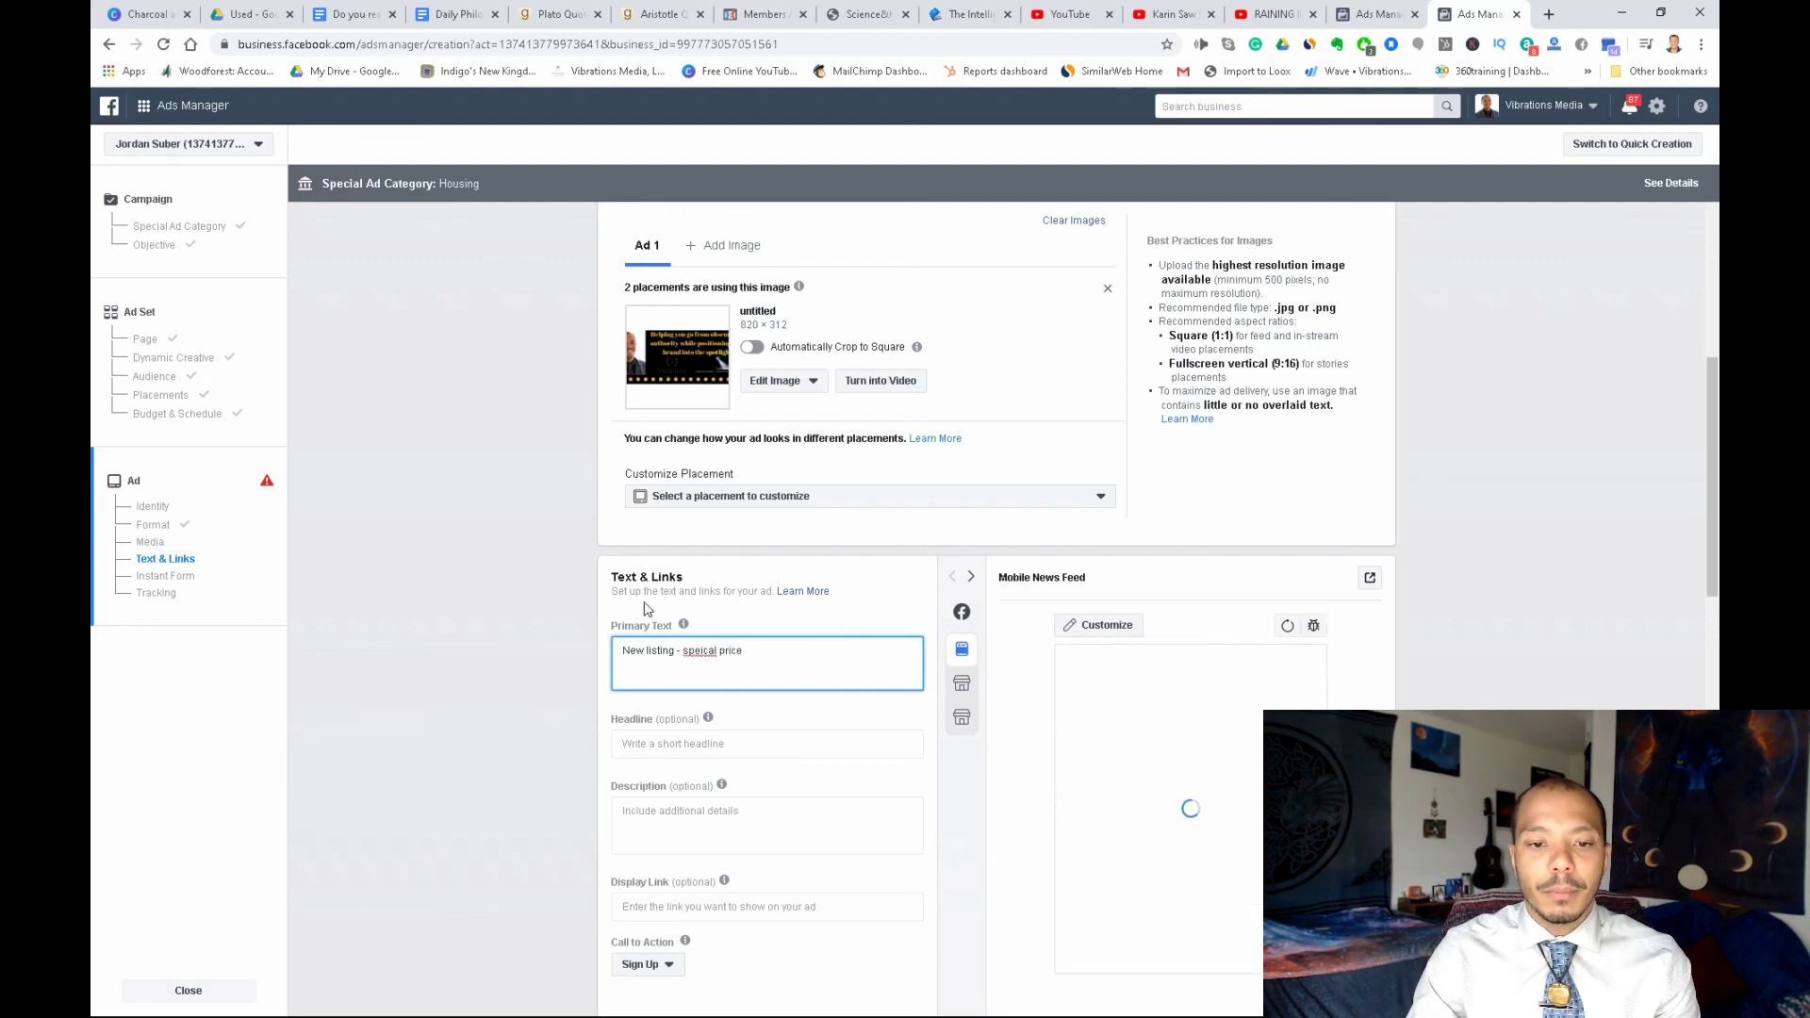
pyautogui.rightClick(707, 651)
pyautogui.click(723, 666)
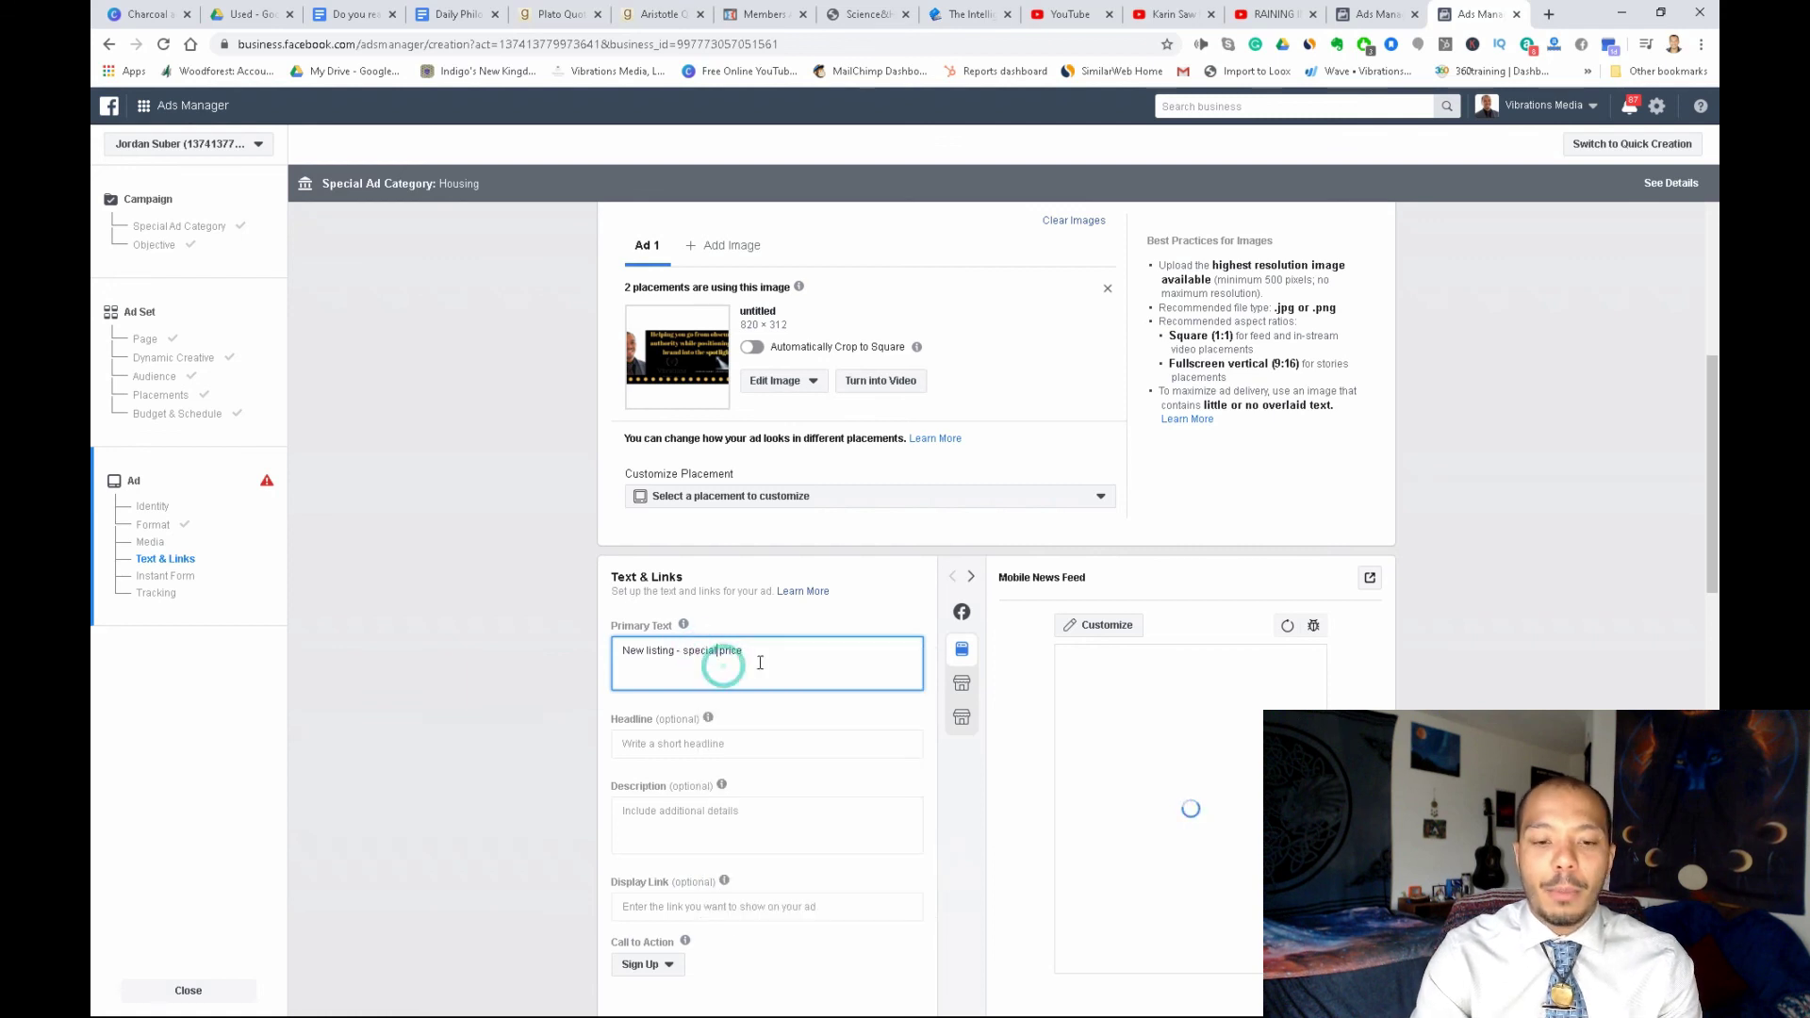
pyautogui.click(762, 657)
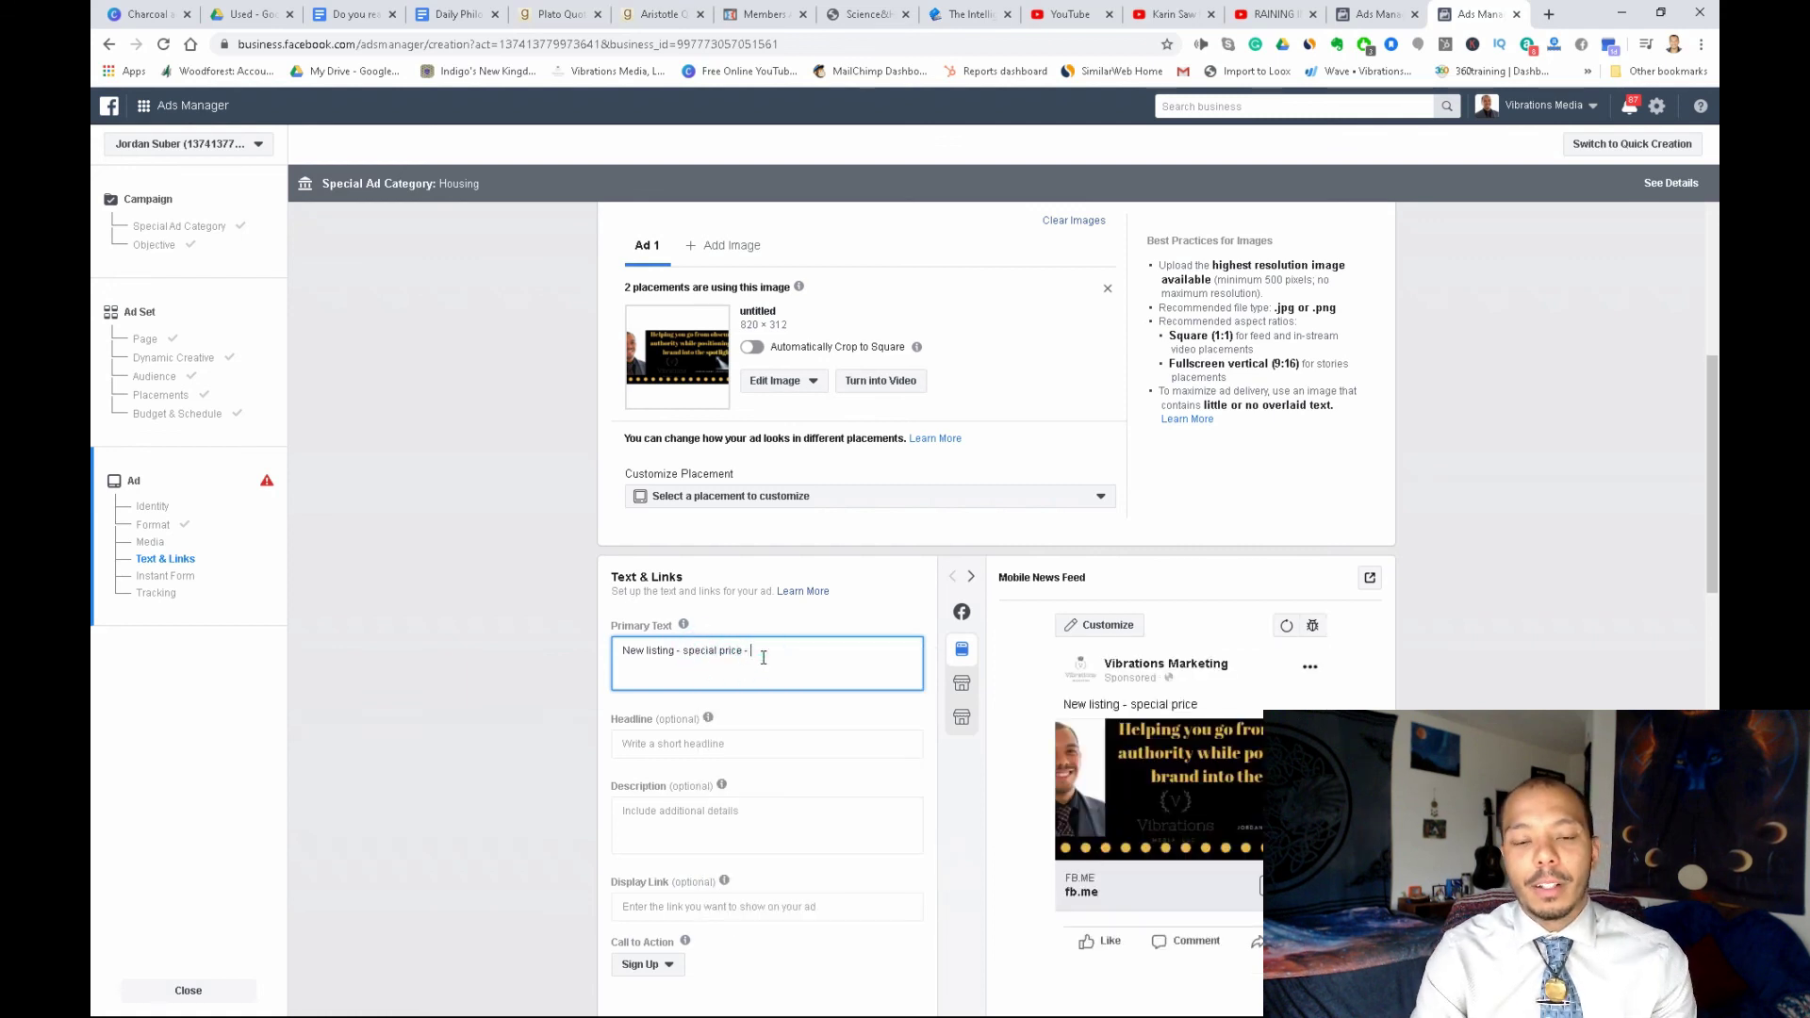
pyautogui.write('- Limited offer!')
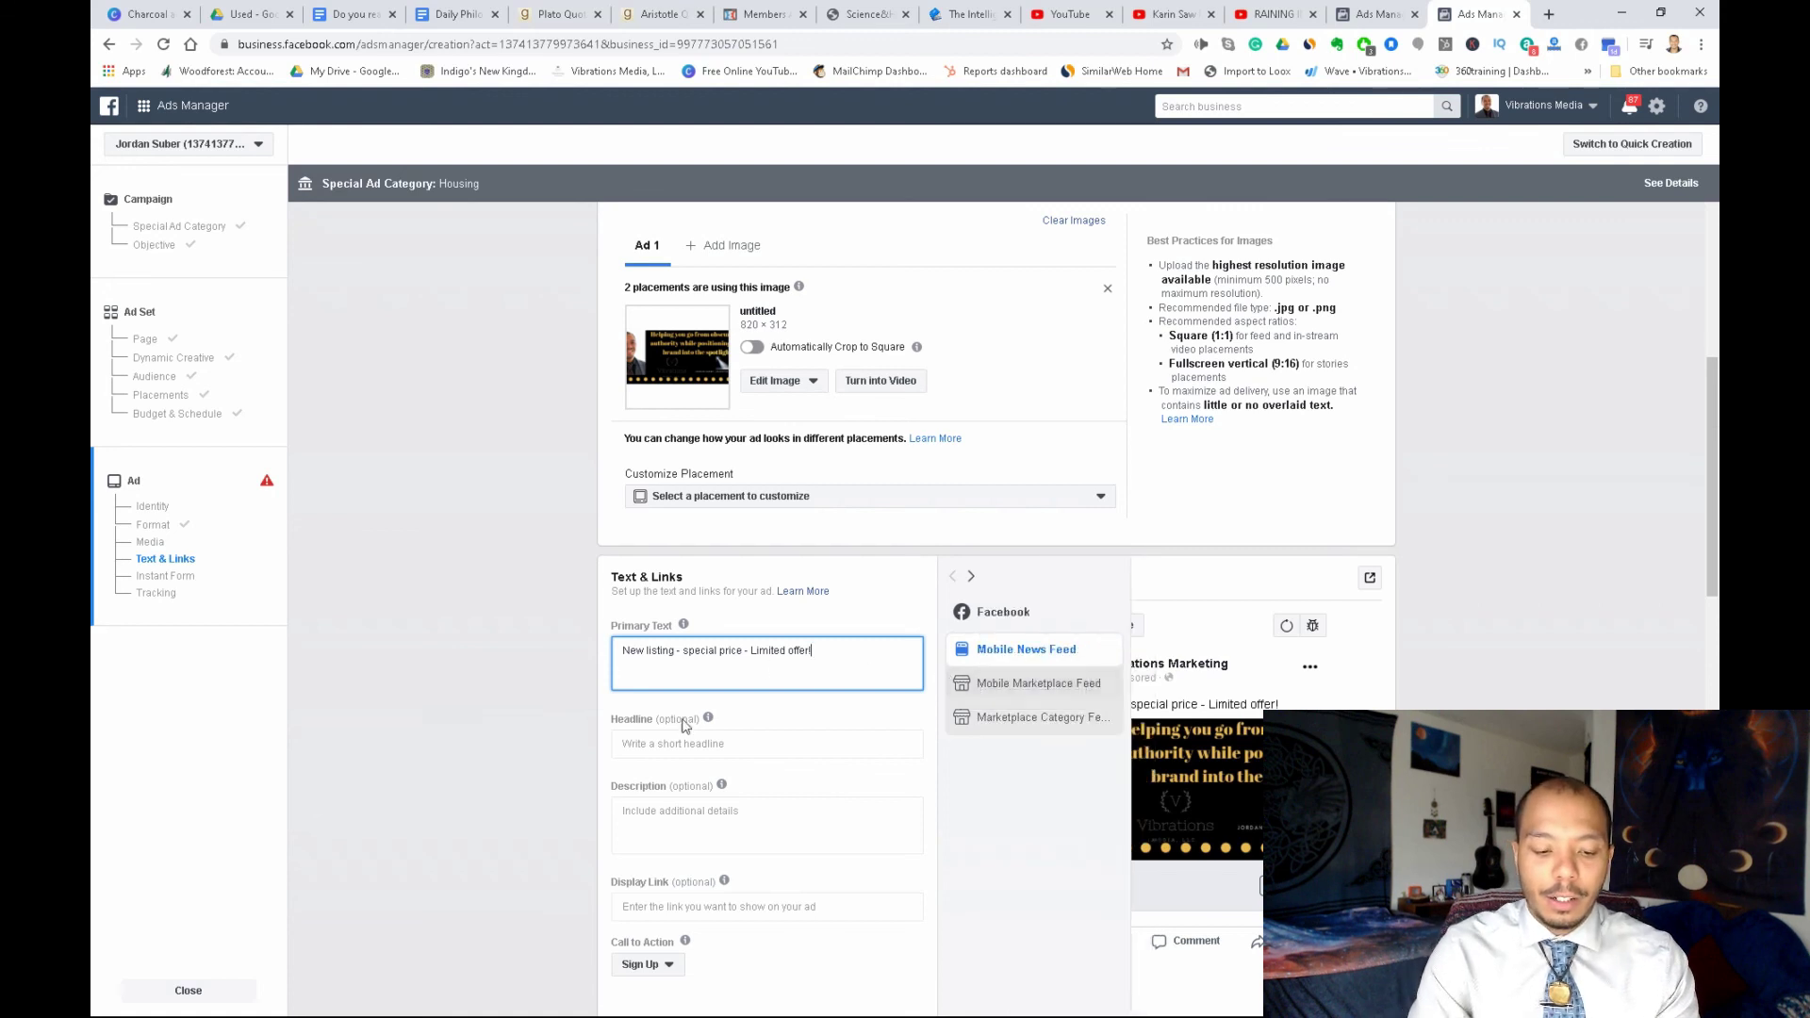
# Set the ad's headline to "Your new home"
pyautogui.click(738, 745)
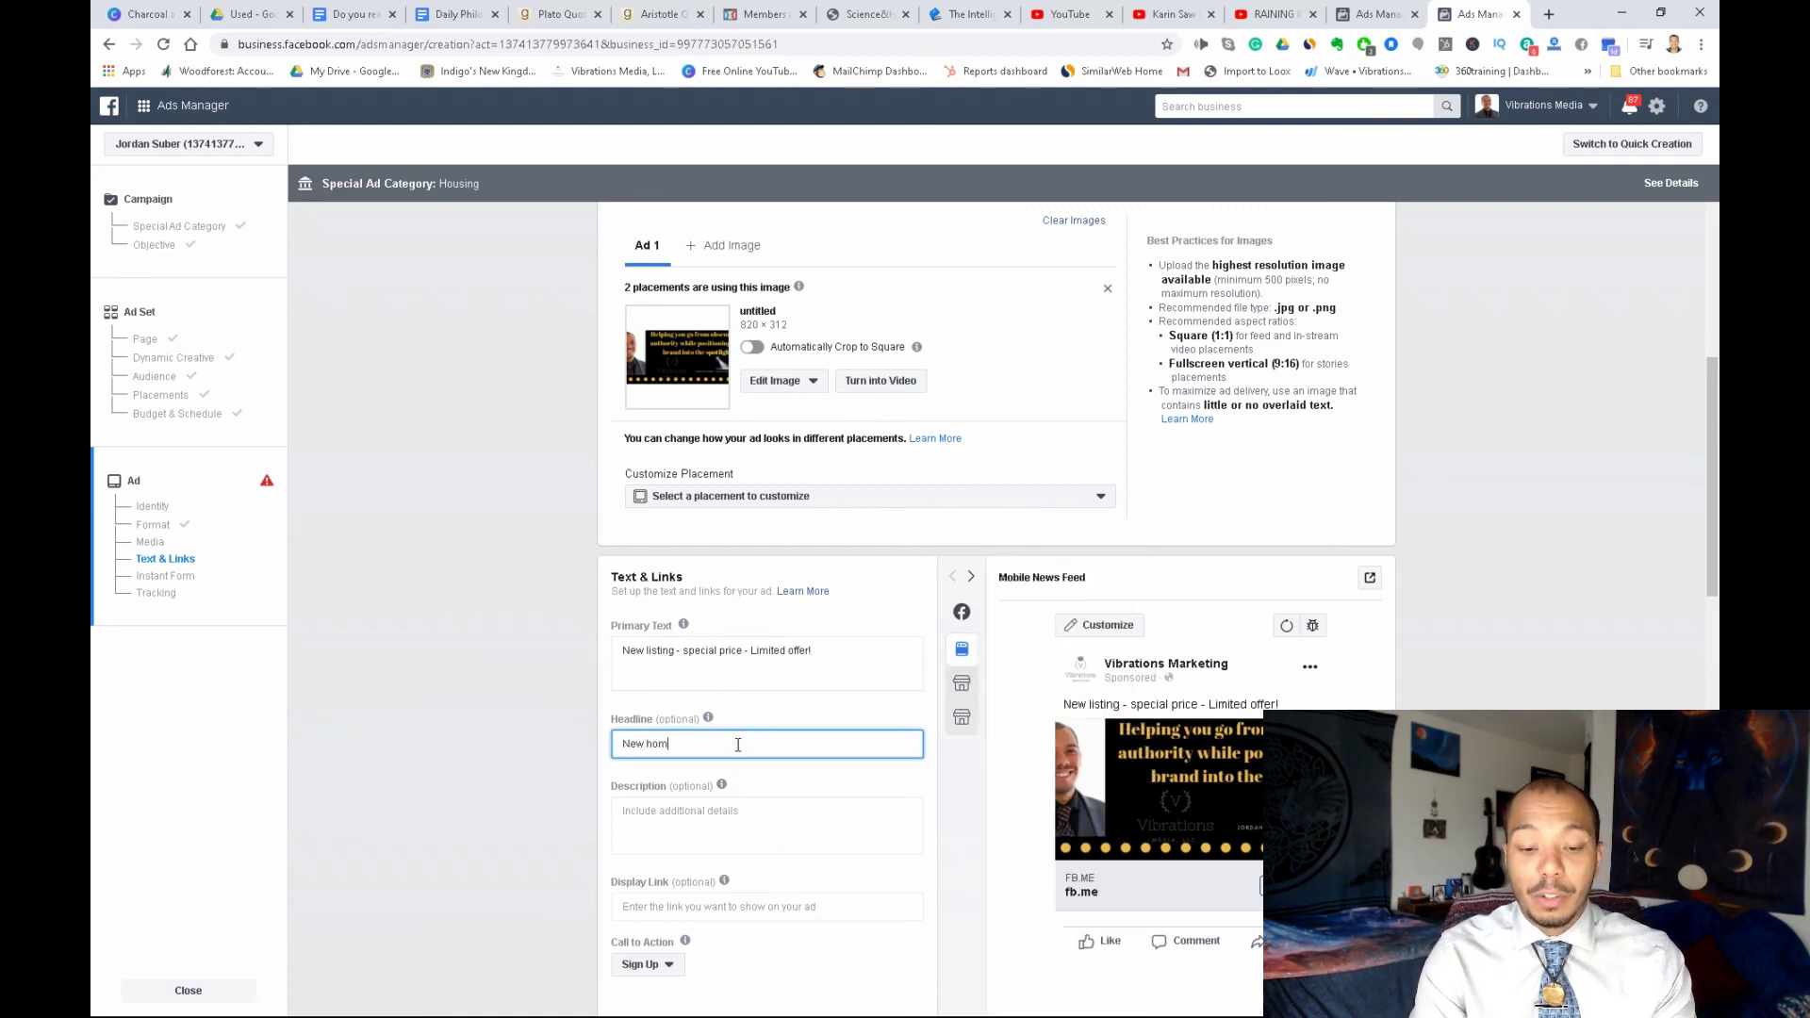
pyautogui.press('BackSpace')
pyautogui.press('BackSpace')
pyautogui.press('BackSpace')
pyautogui.press('BackSpace')
pyautogui.press('BackSpace')
pyautogui.press('BackSpace')
pyautogui.press('BackSpace')
pyautogui.write('Your new home')
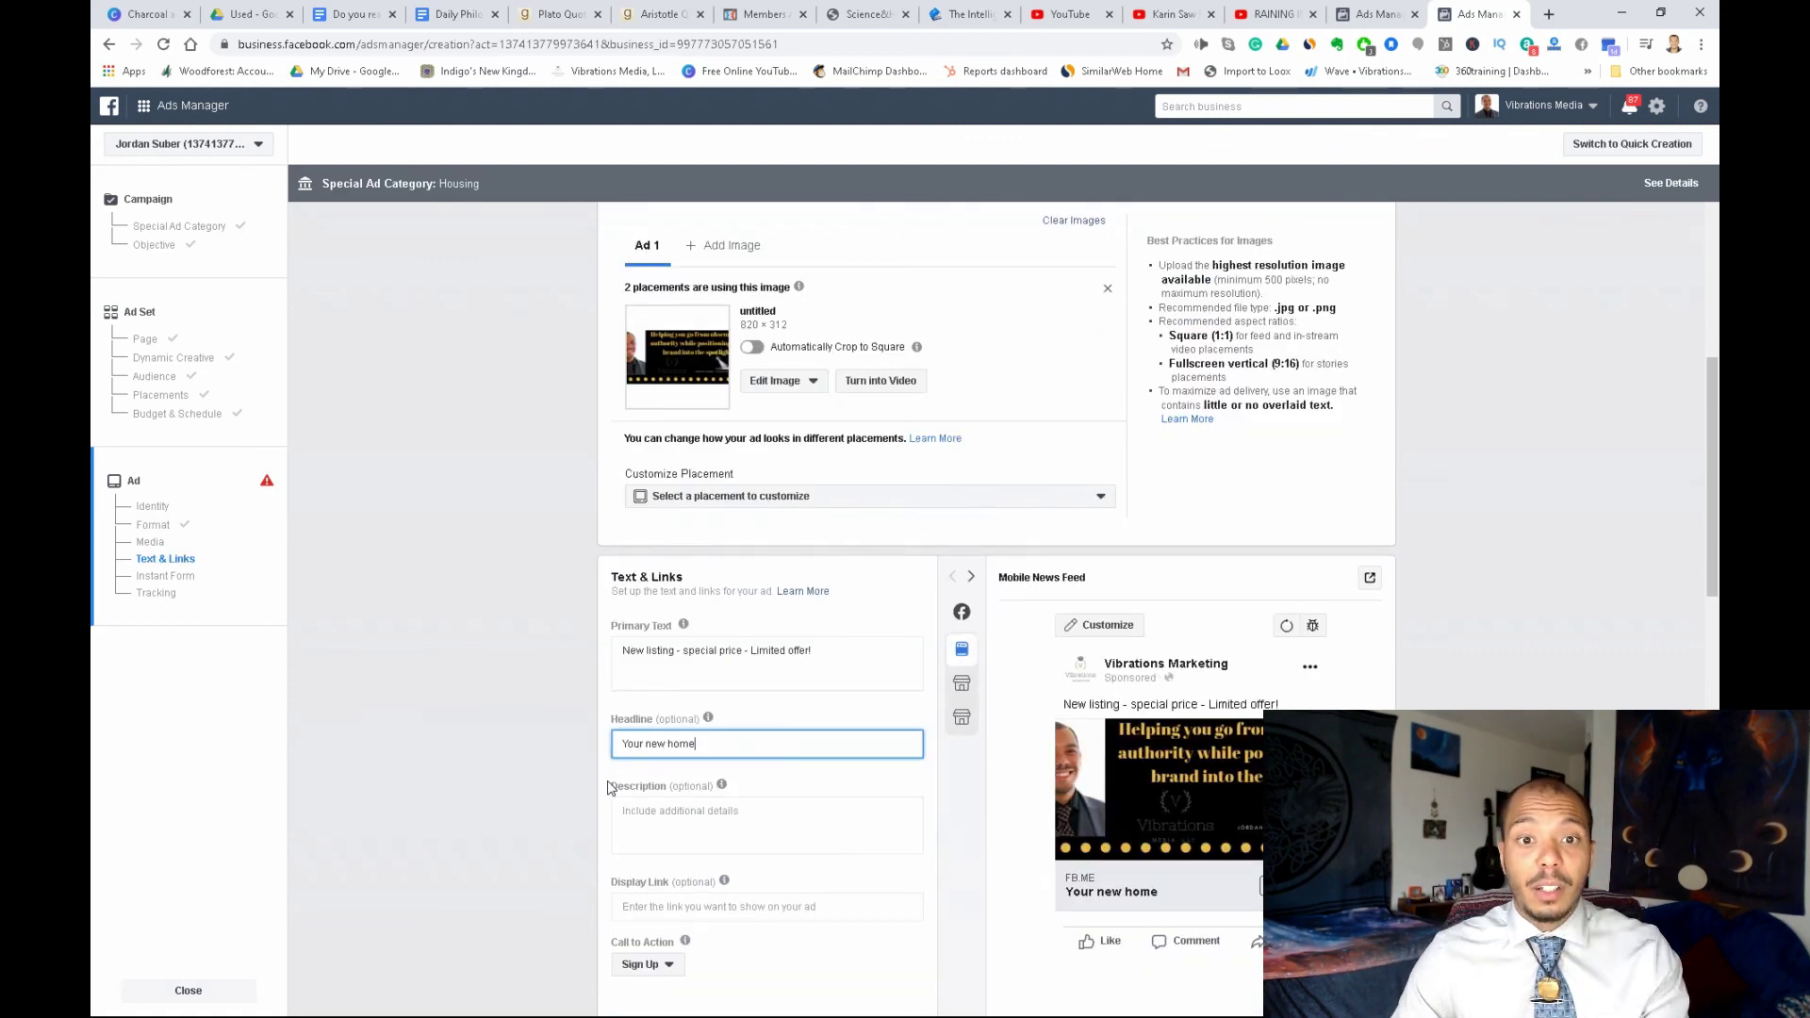
# Replace the ad image with the file "1- G-lord - ad training" uploaded from the Vibrations Marketing folder in Documents
pyautogui.click(811, 381)
pyautogui.click(806, 415)
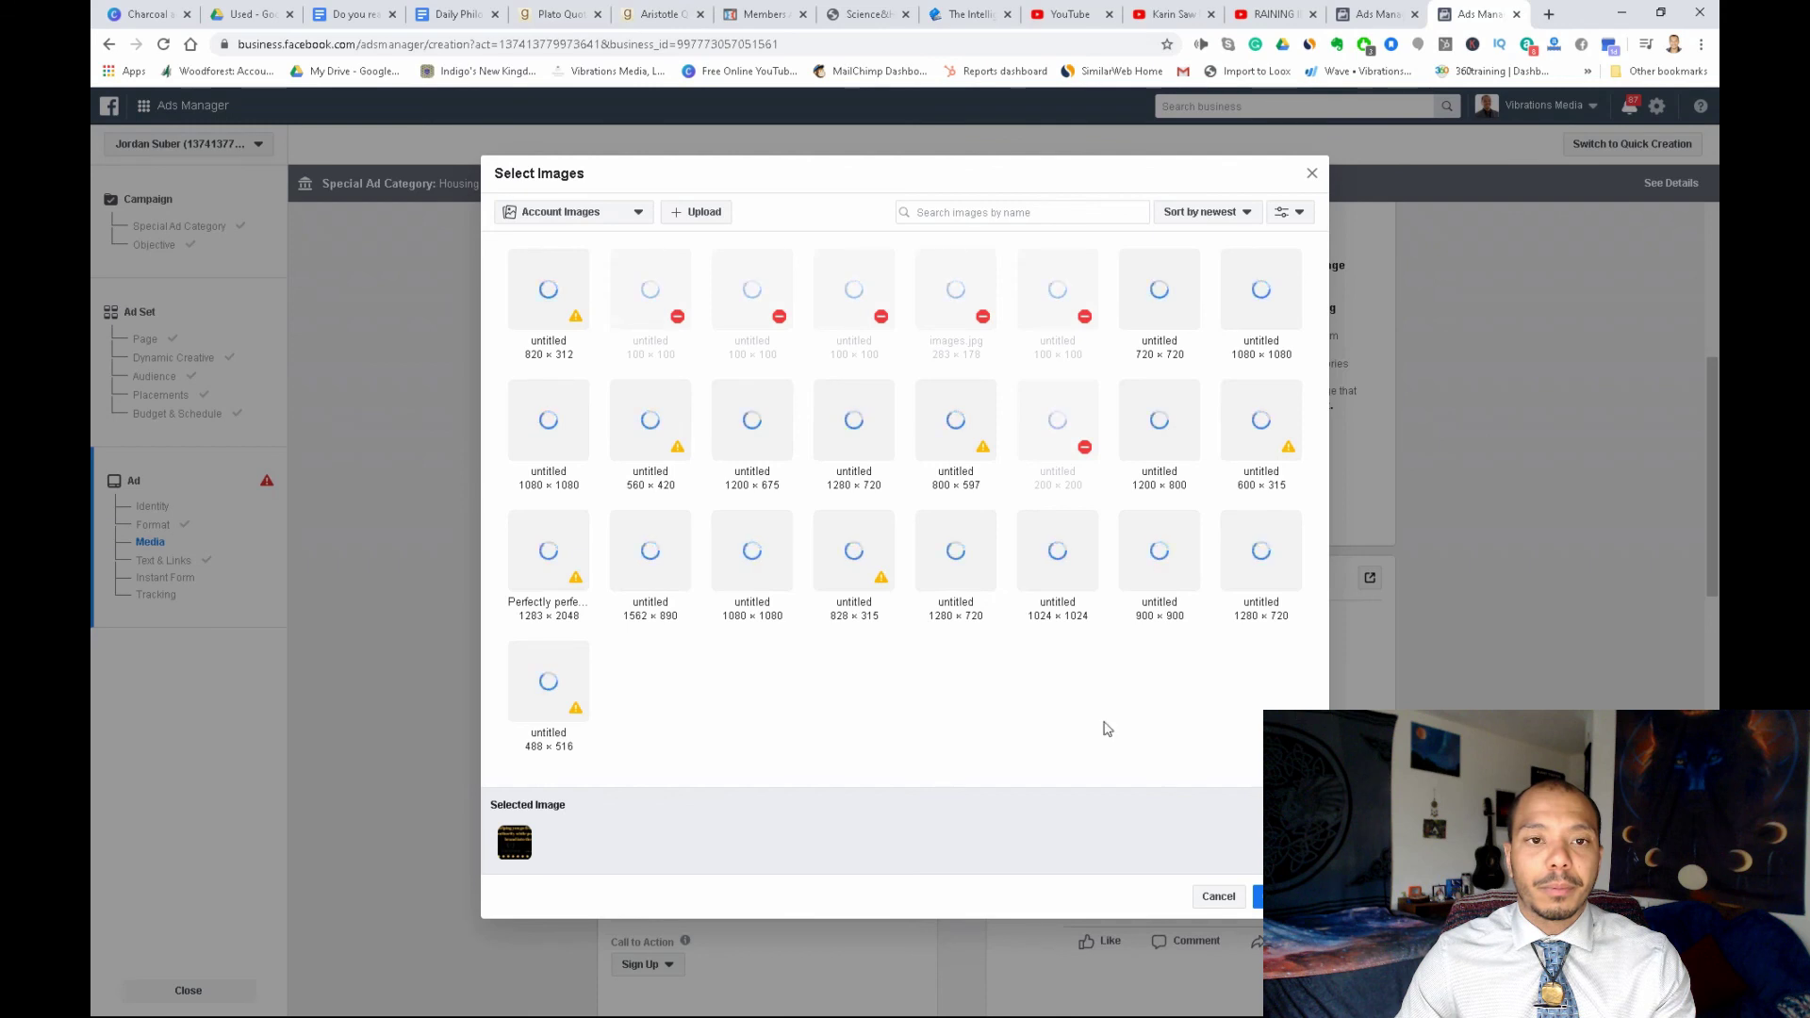
pyautogui.click(694, 220)
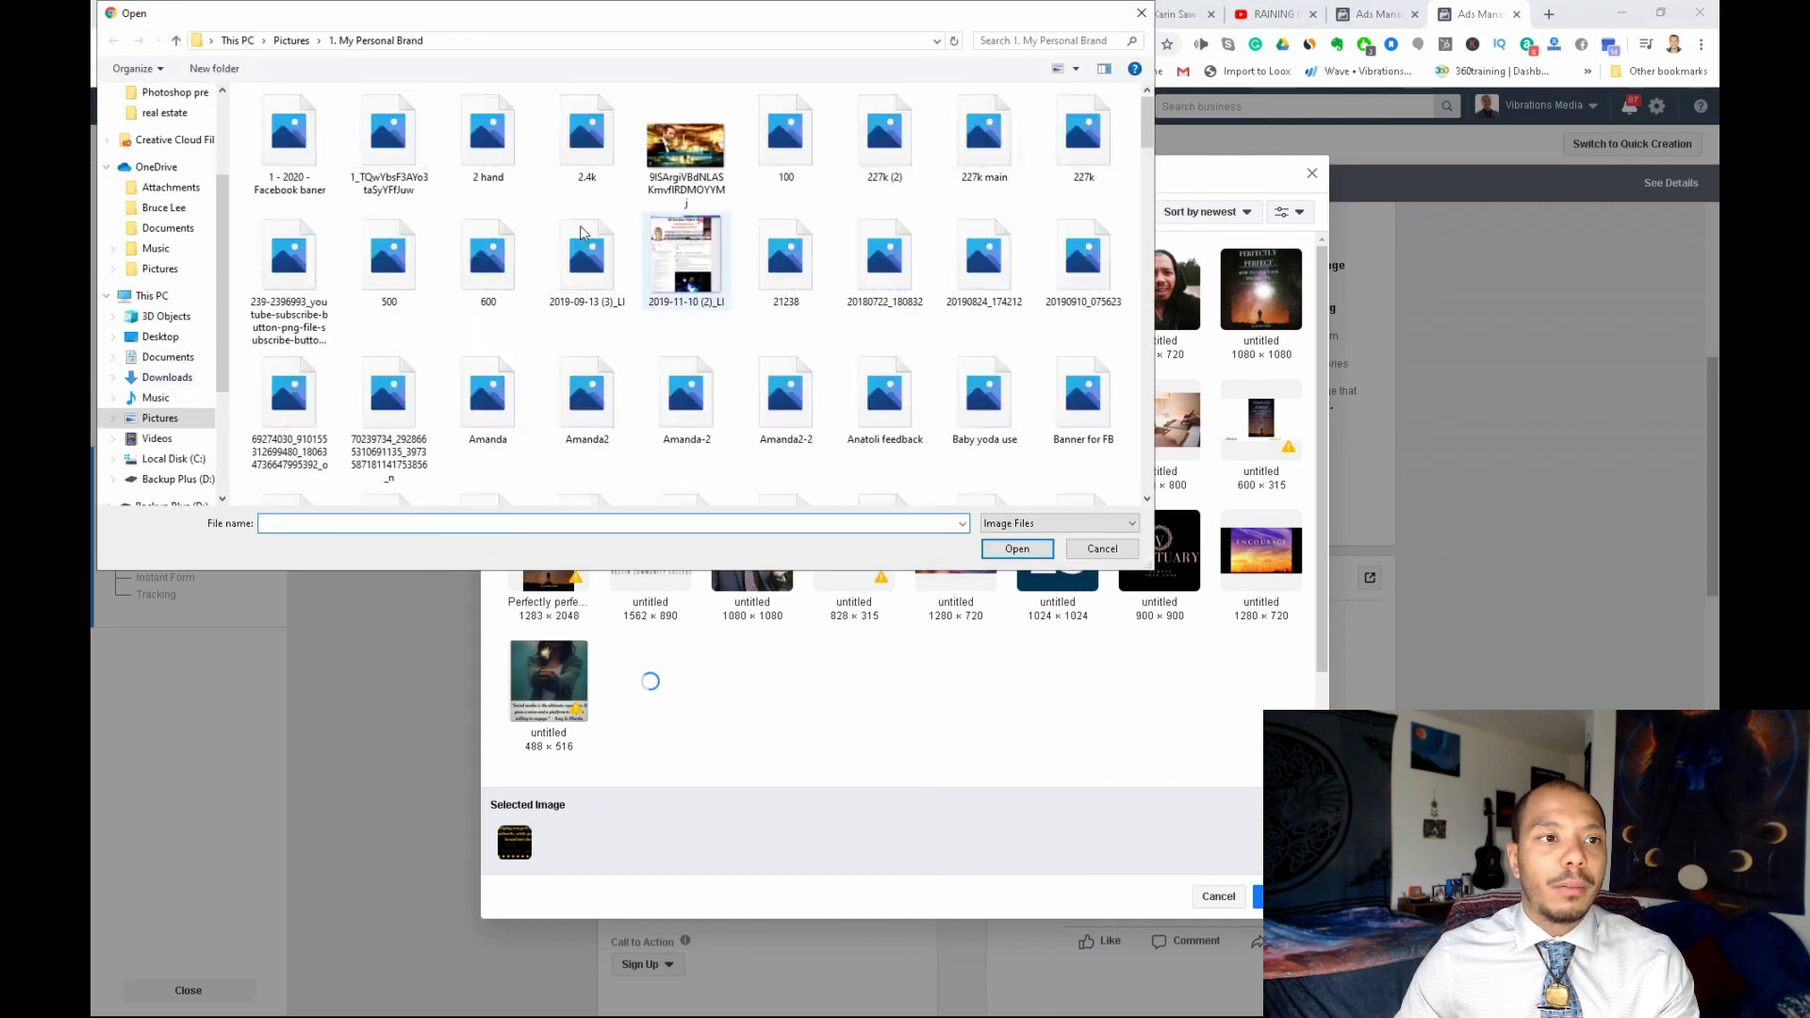
pyautogui.scroll(3, 200, 171)
pyautogui.click(178, 163)
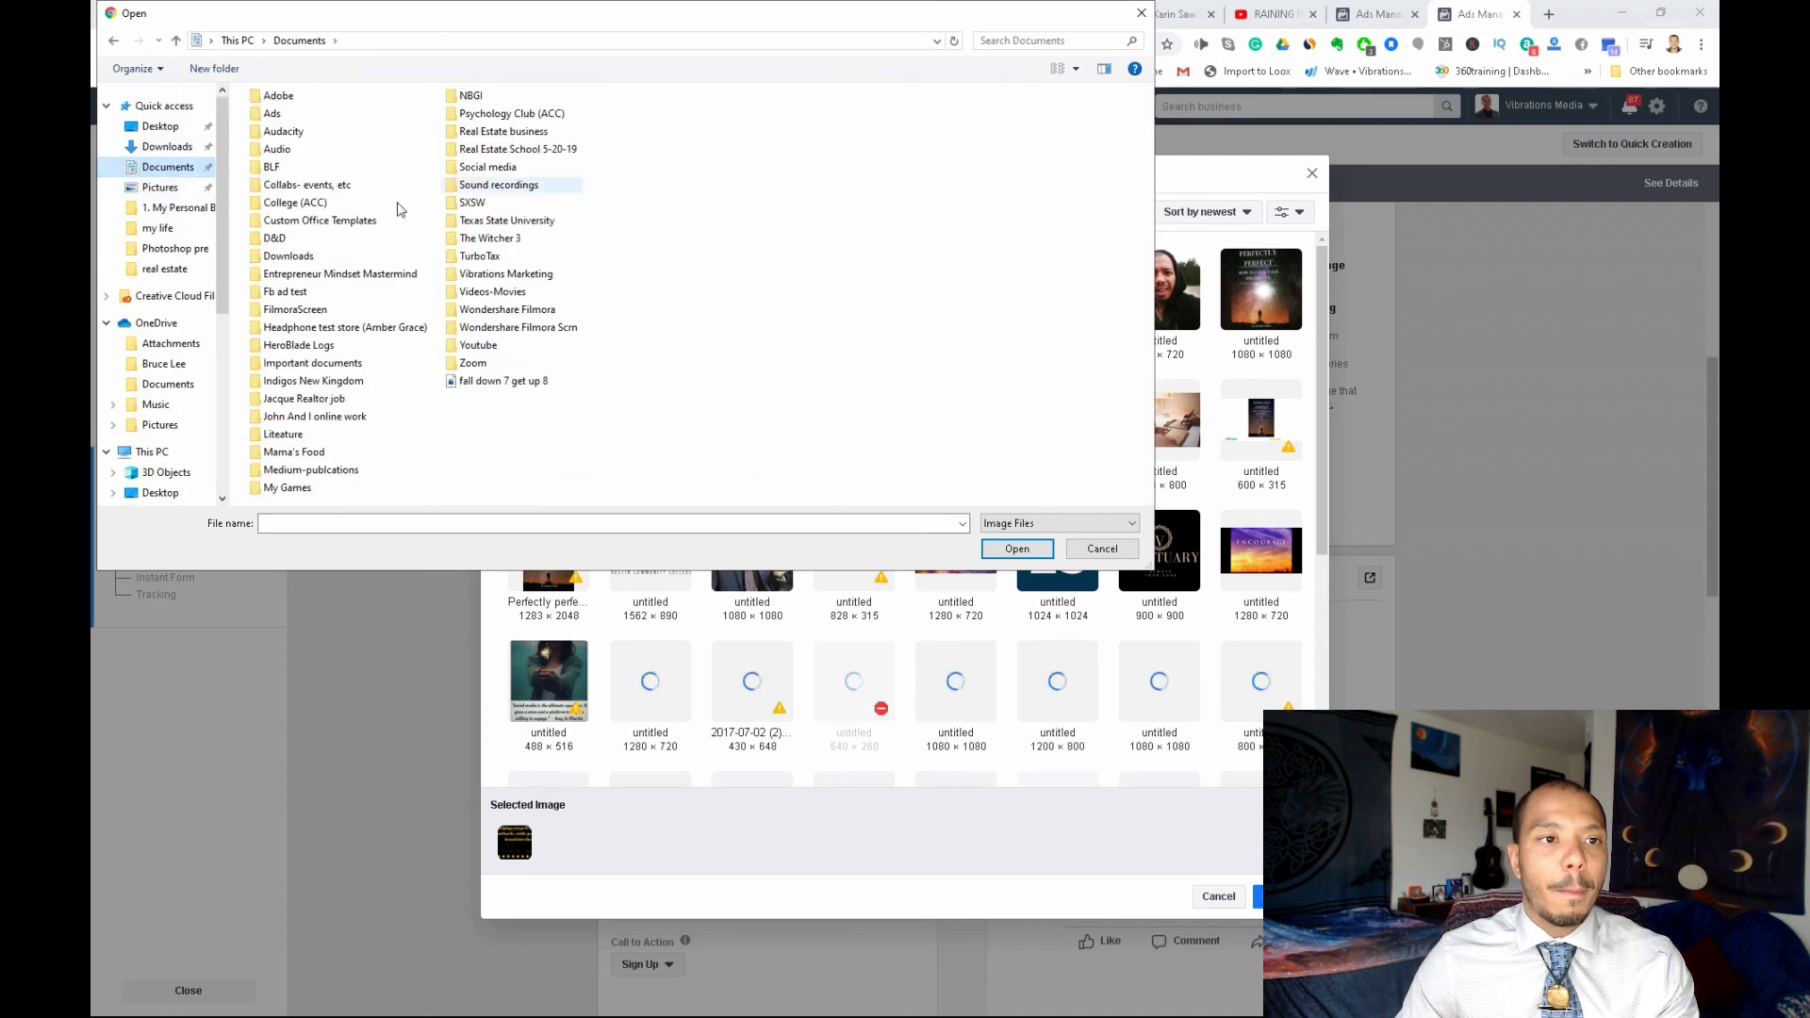
pyautogui.doubleClick(500, 274)
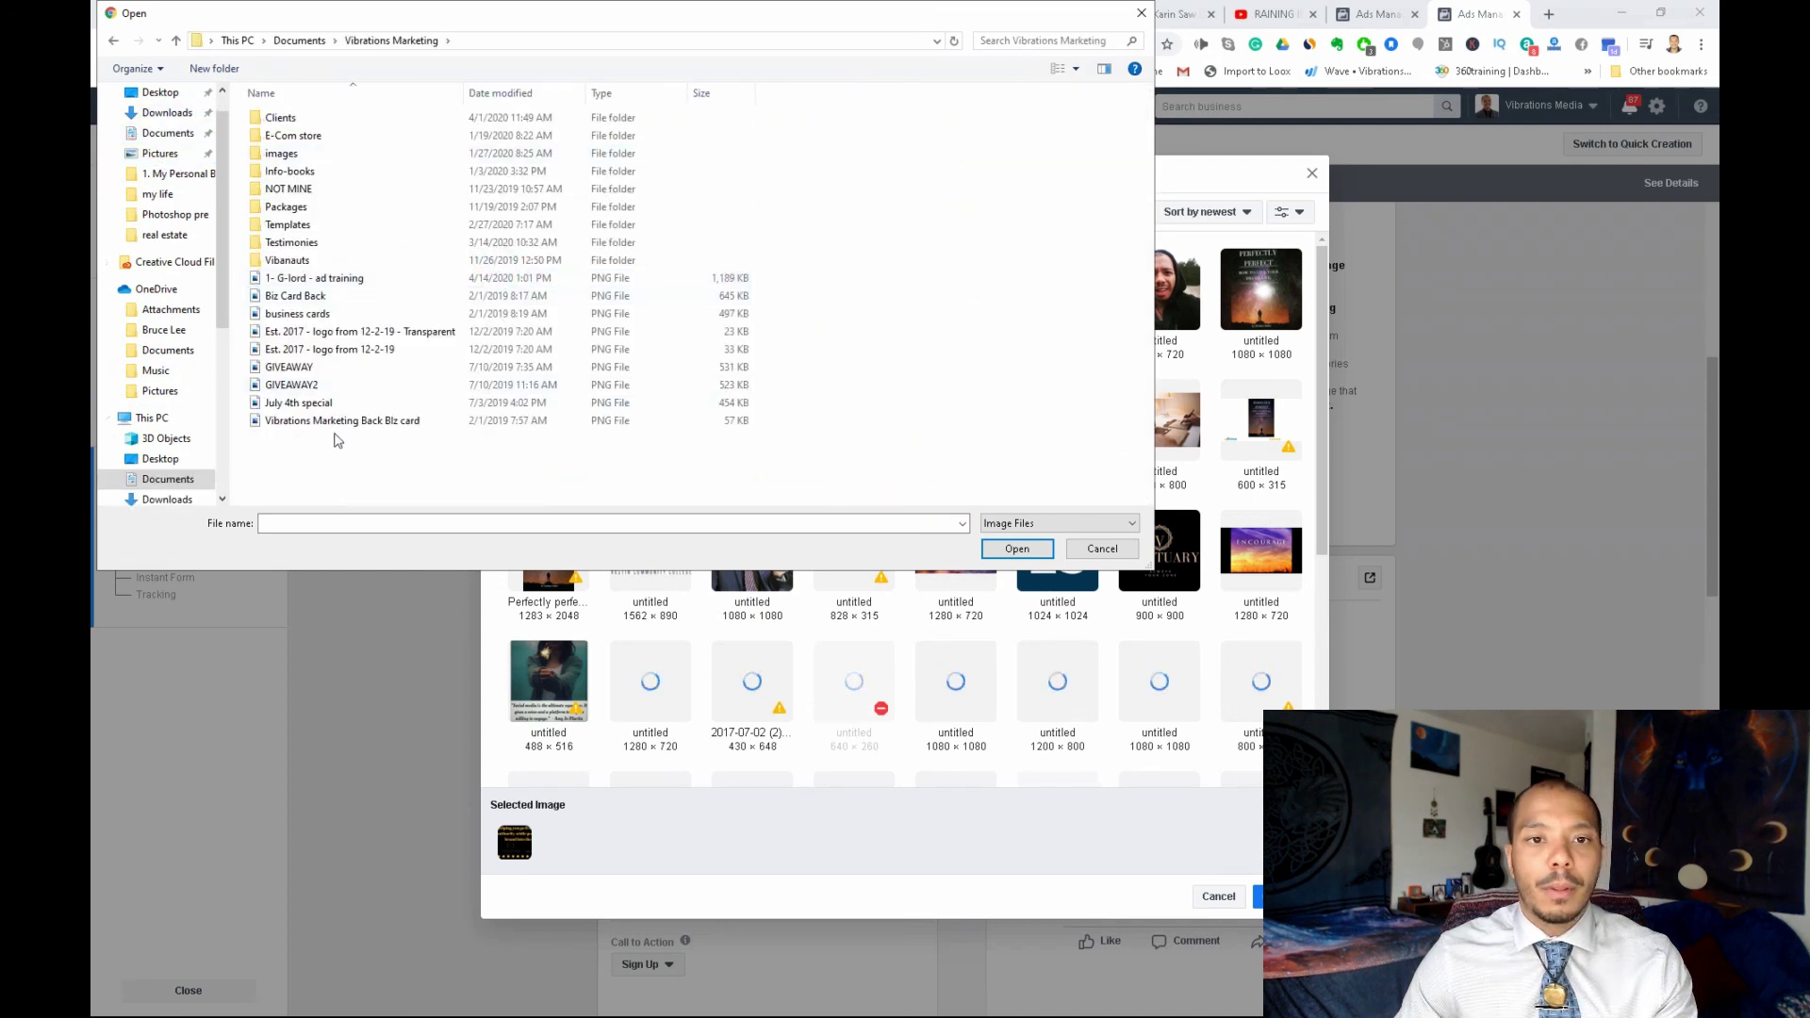
pyautogui.doubleClick(315, 276)
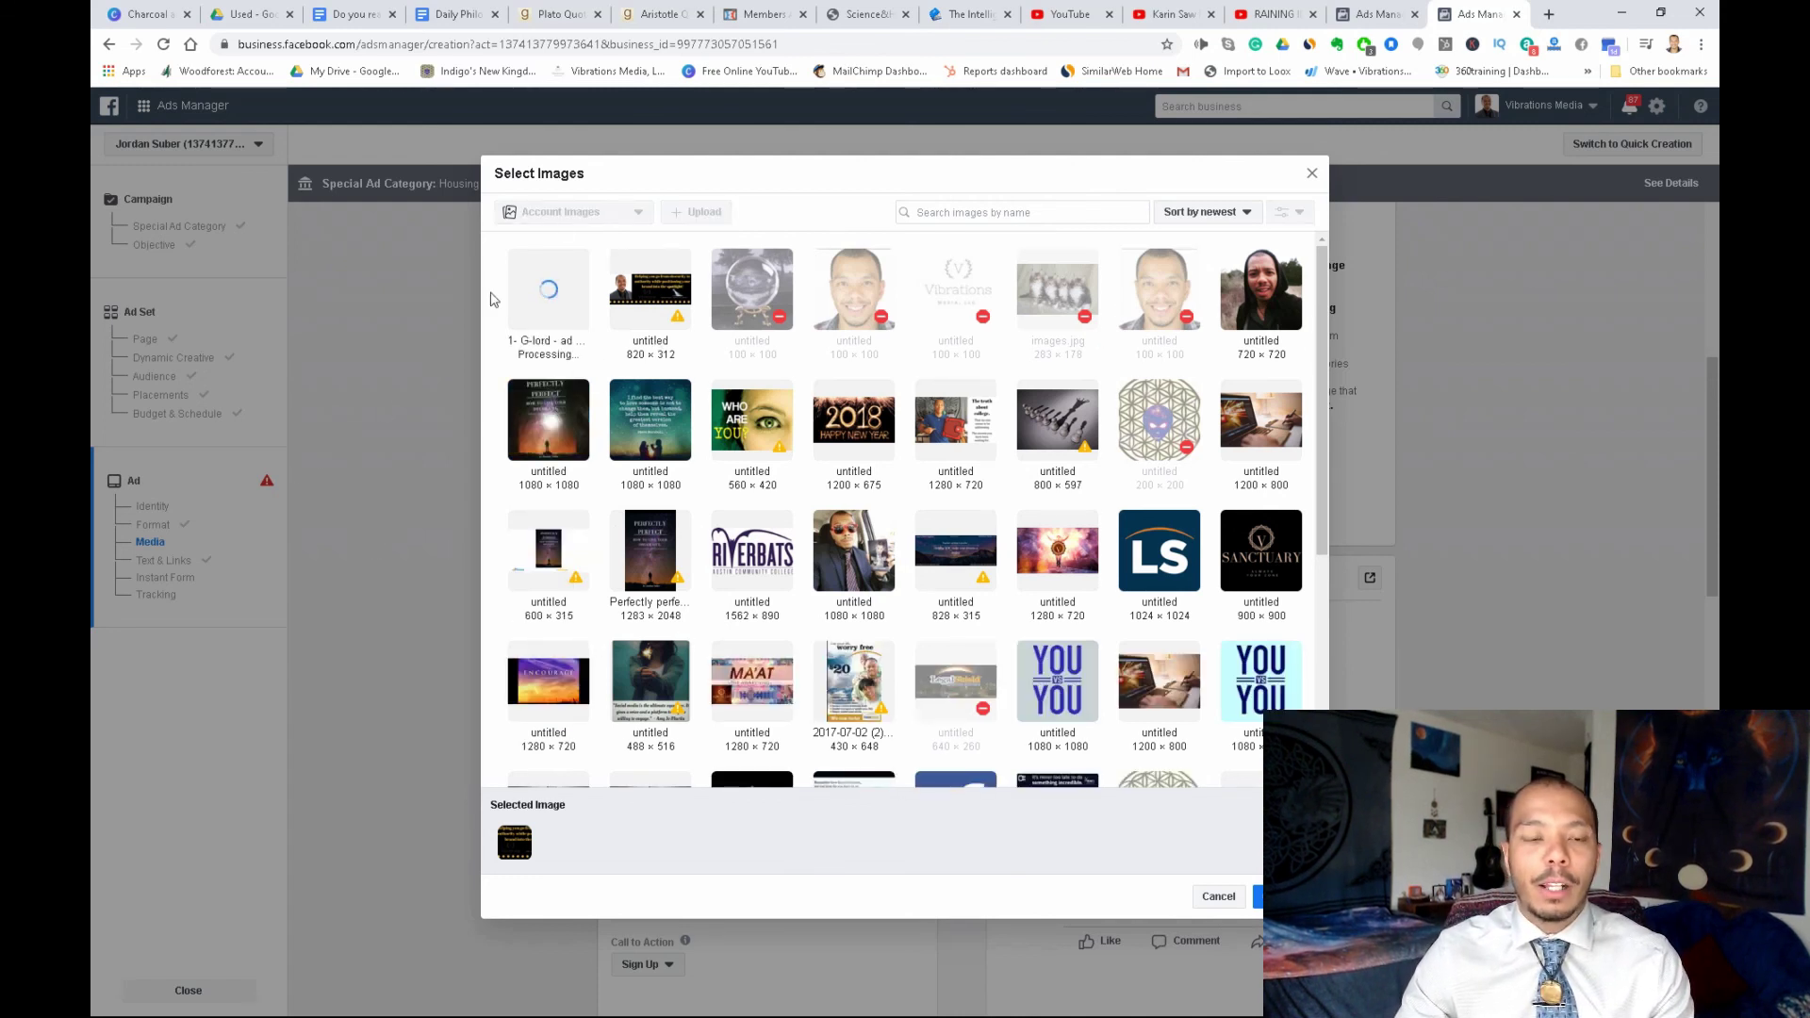
pyautogui.click(547, 290)
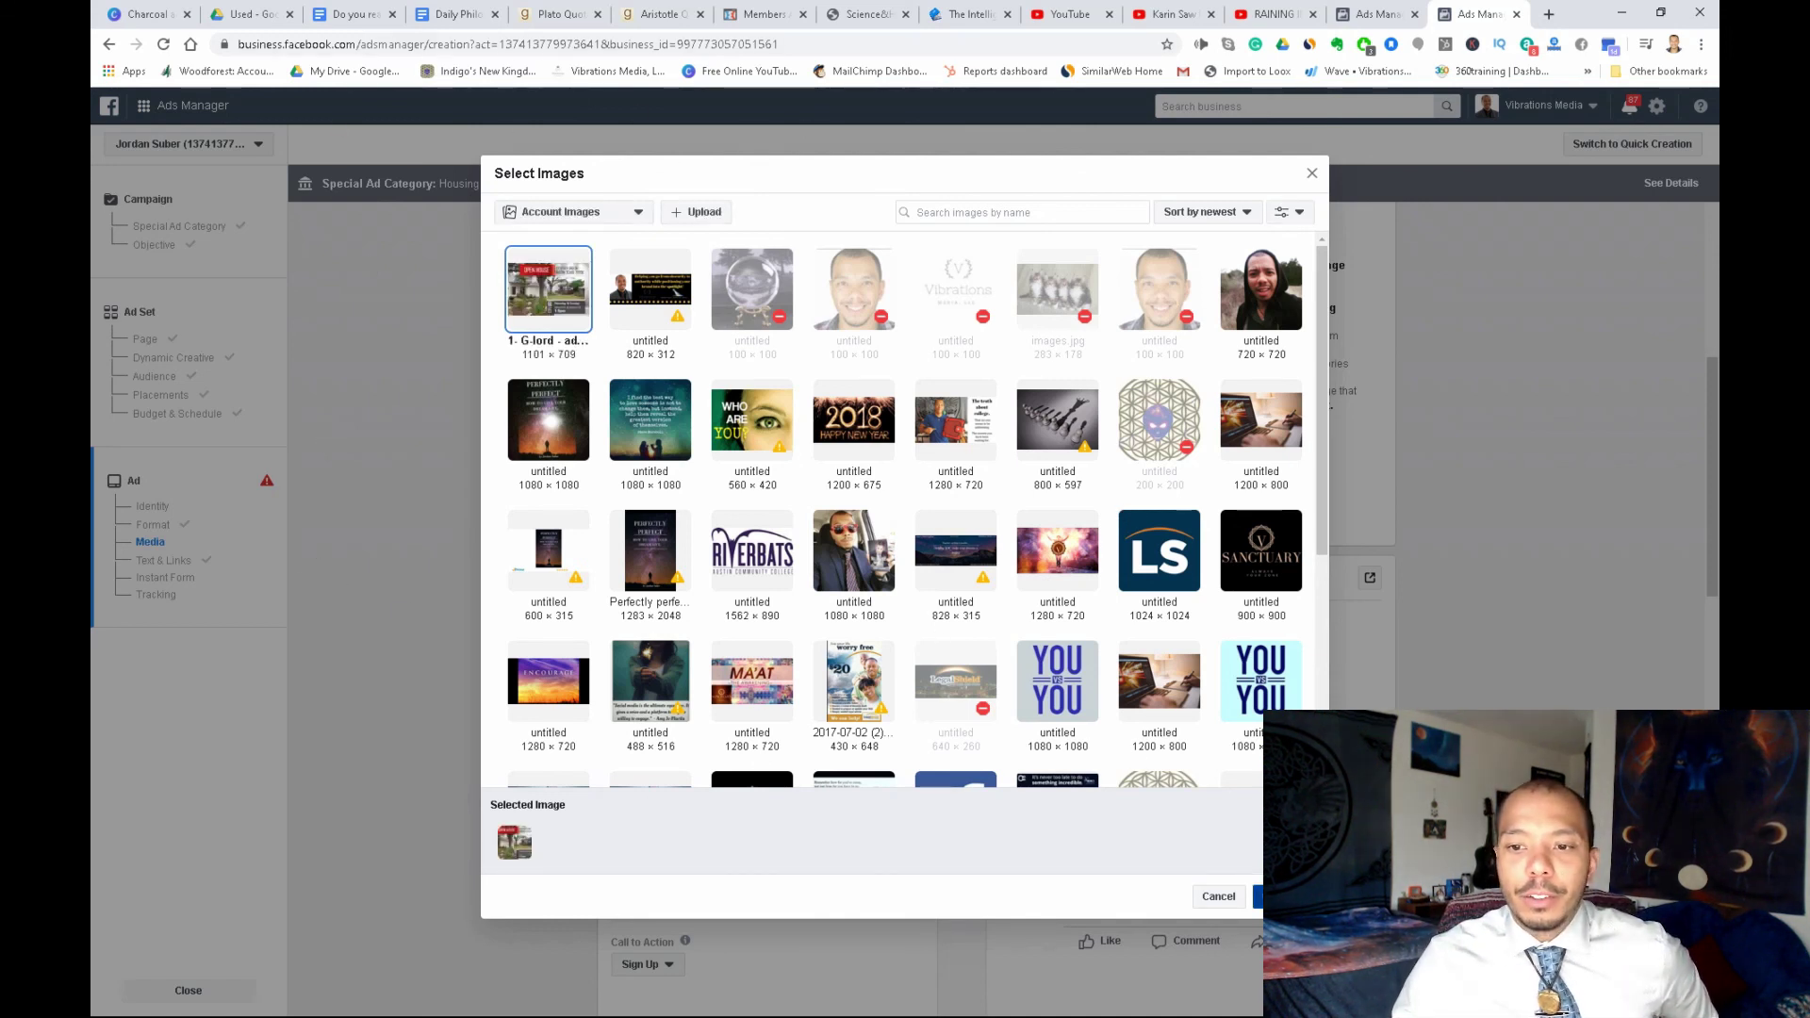
pyautogui.click(1284, 896)
# Enter "Newly improved kitchen. Master bedroom on floor level, XXX-XXX-XXXX or email.com" as the ad's description
pyautogui.scroll(-1, 653, 610)
pyautogui.scroll(-1, 653, 611)
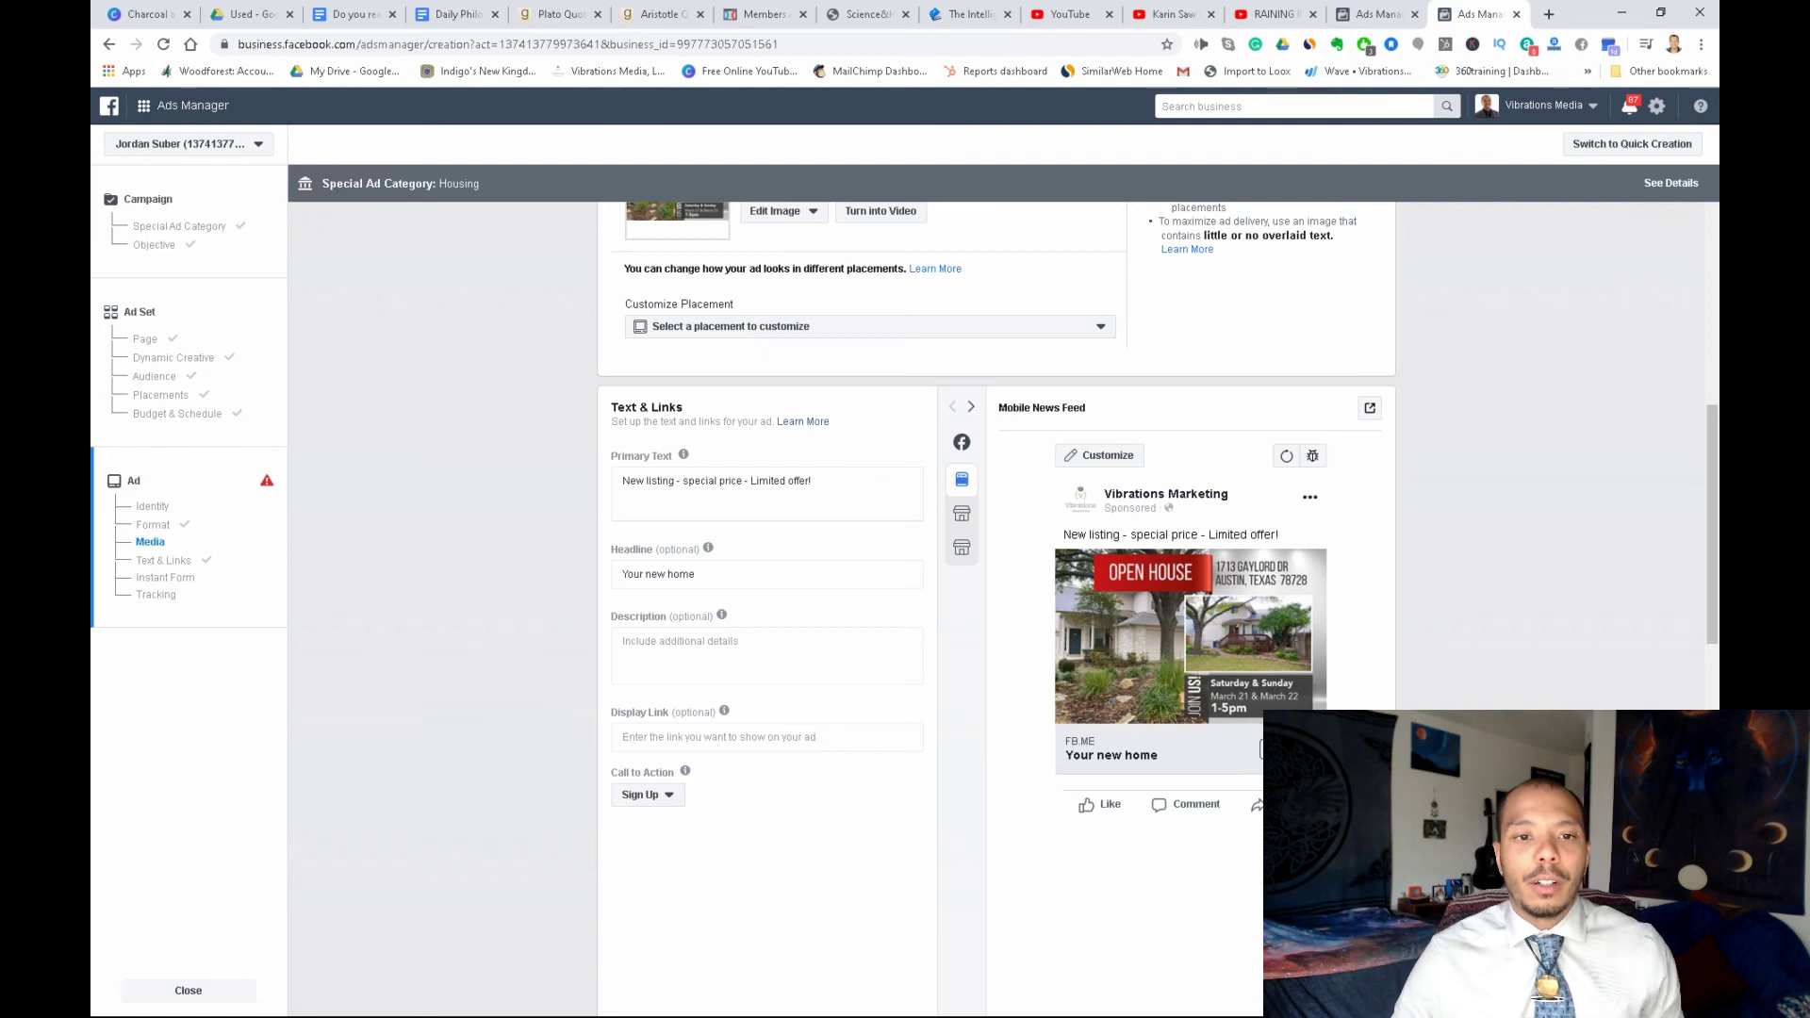
pyautogui.scroll(-2, 724, 614)
pyautogui.click(708, 478)
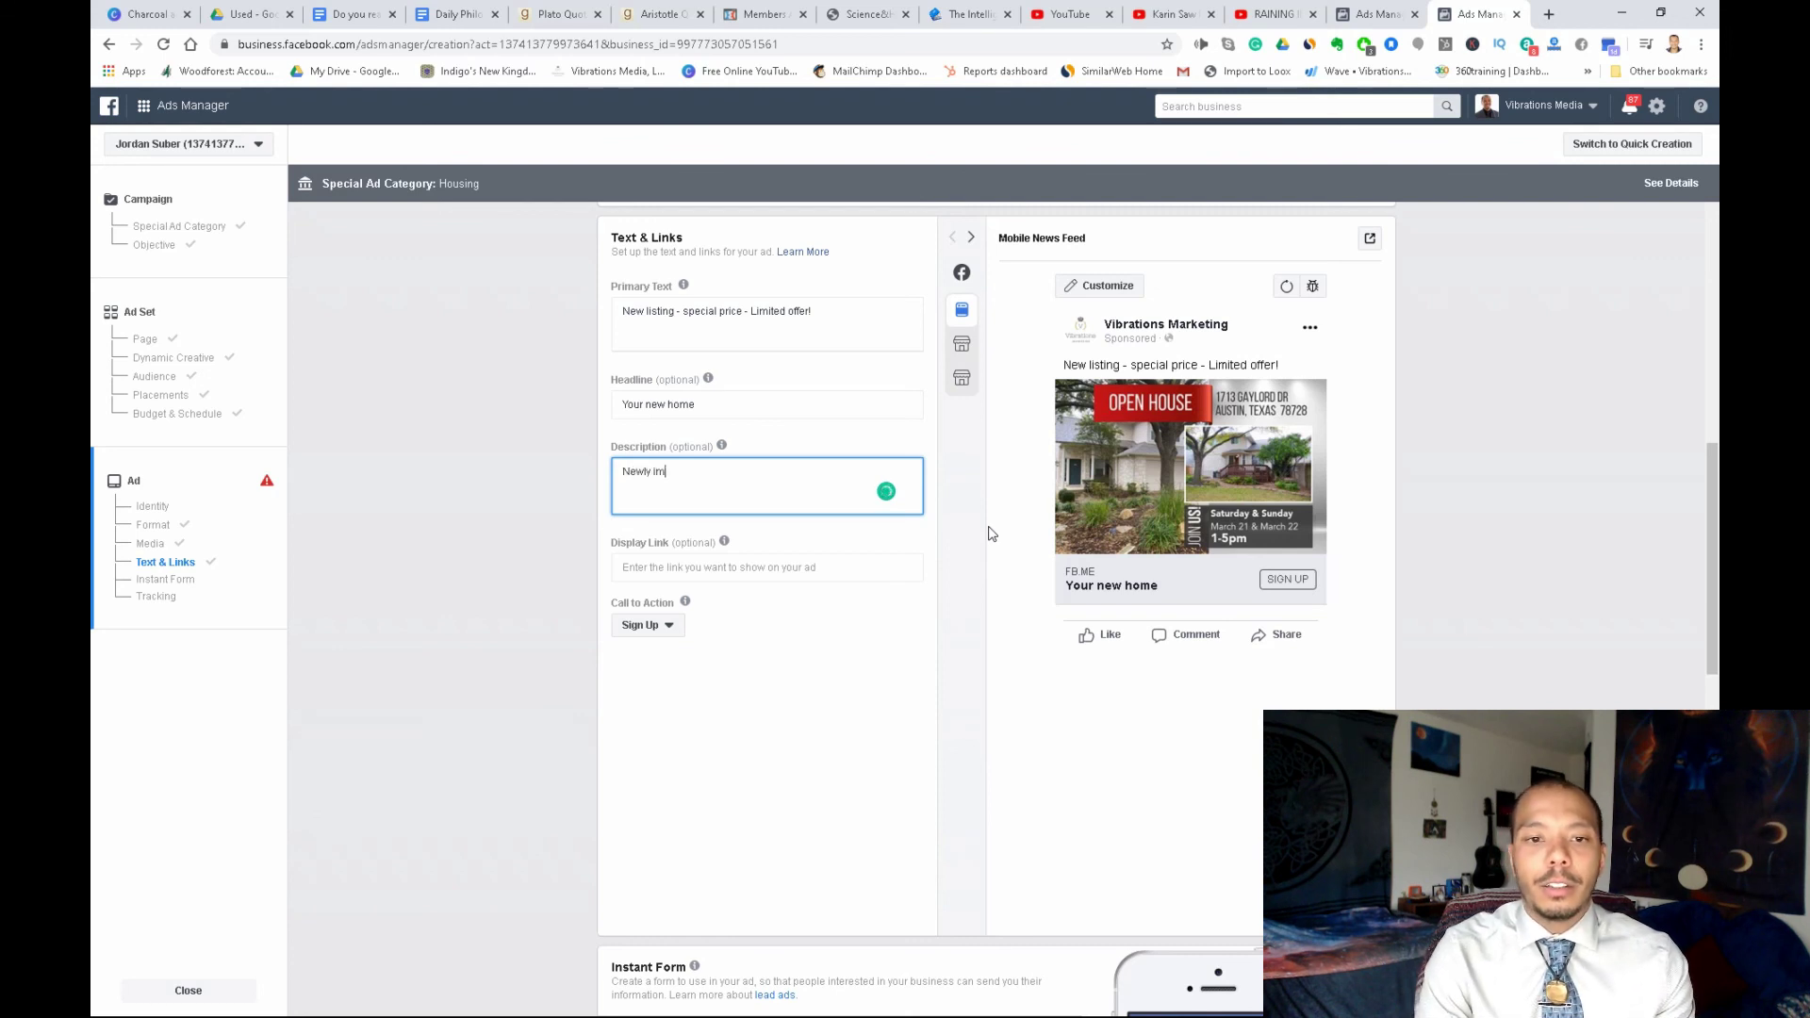
pyautogui.write('kitchenM')
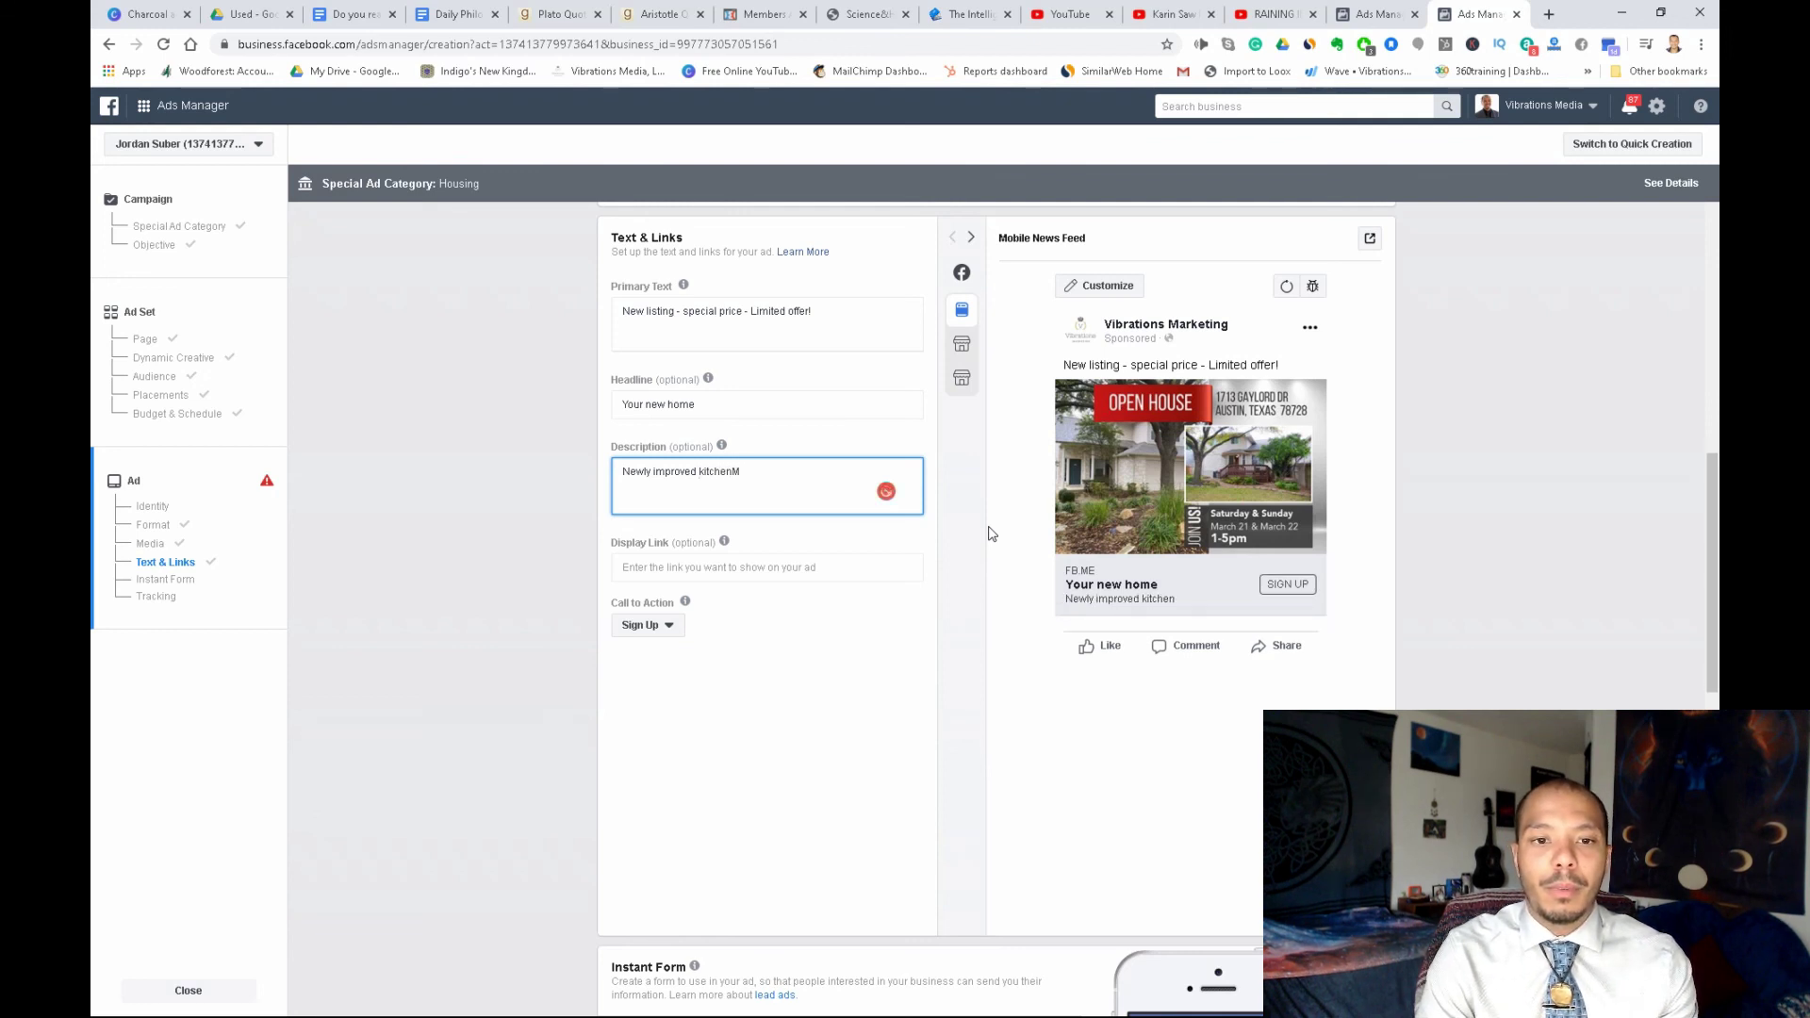
pyautogui.press('BackSpace')
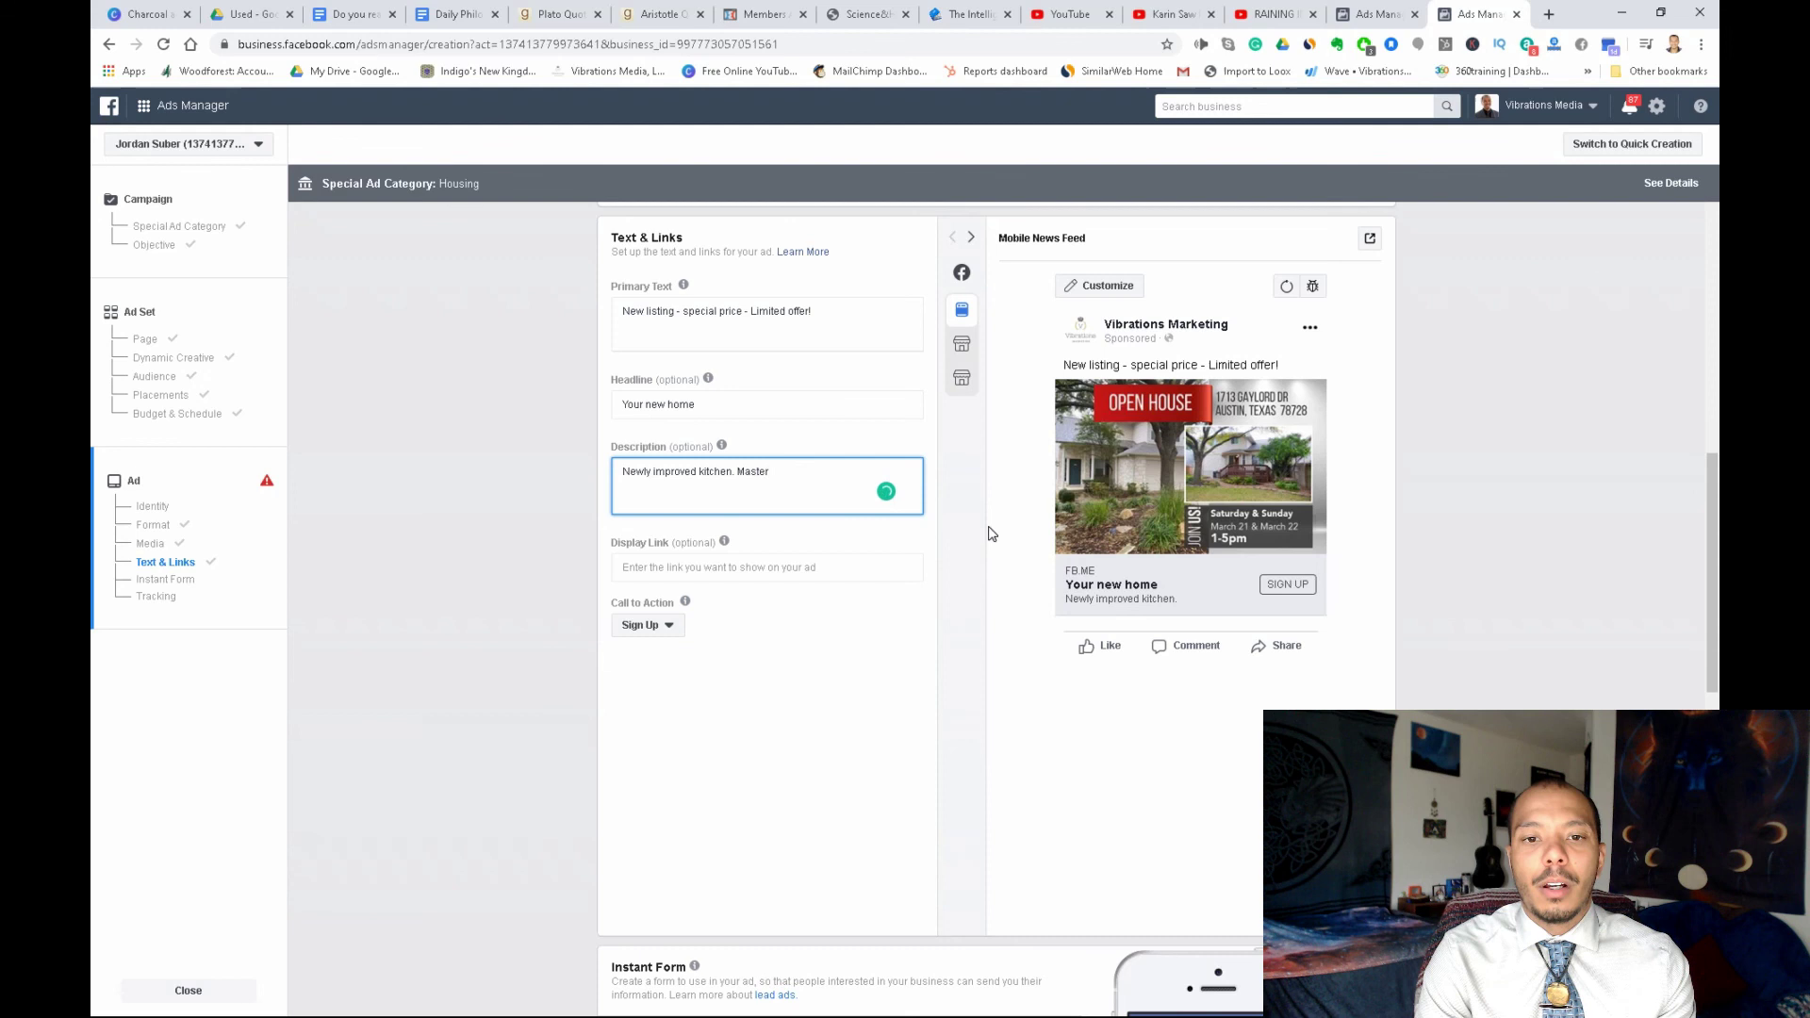
pyautogui.write('bedro')
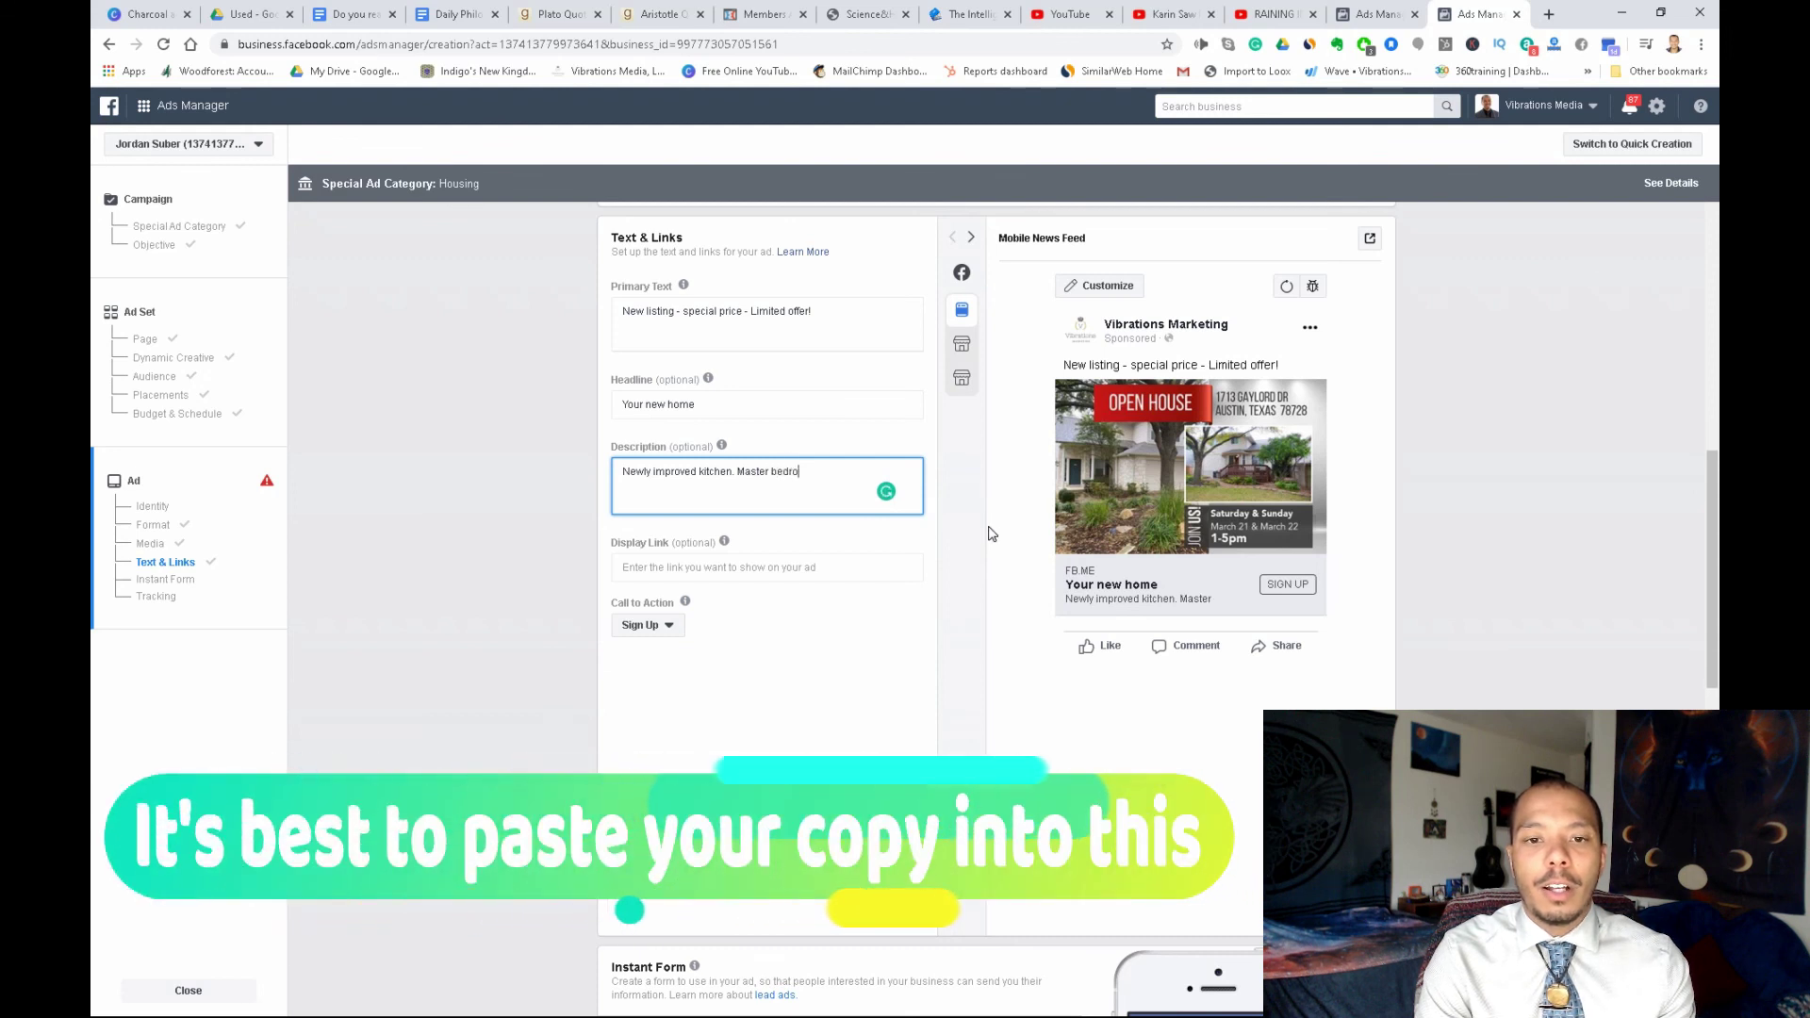
pyautogui.write('om on flo')
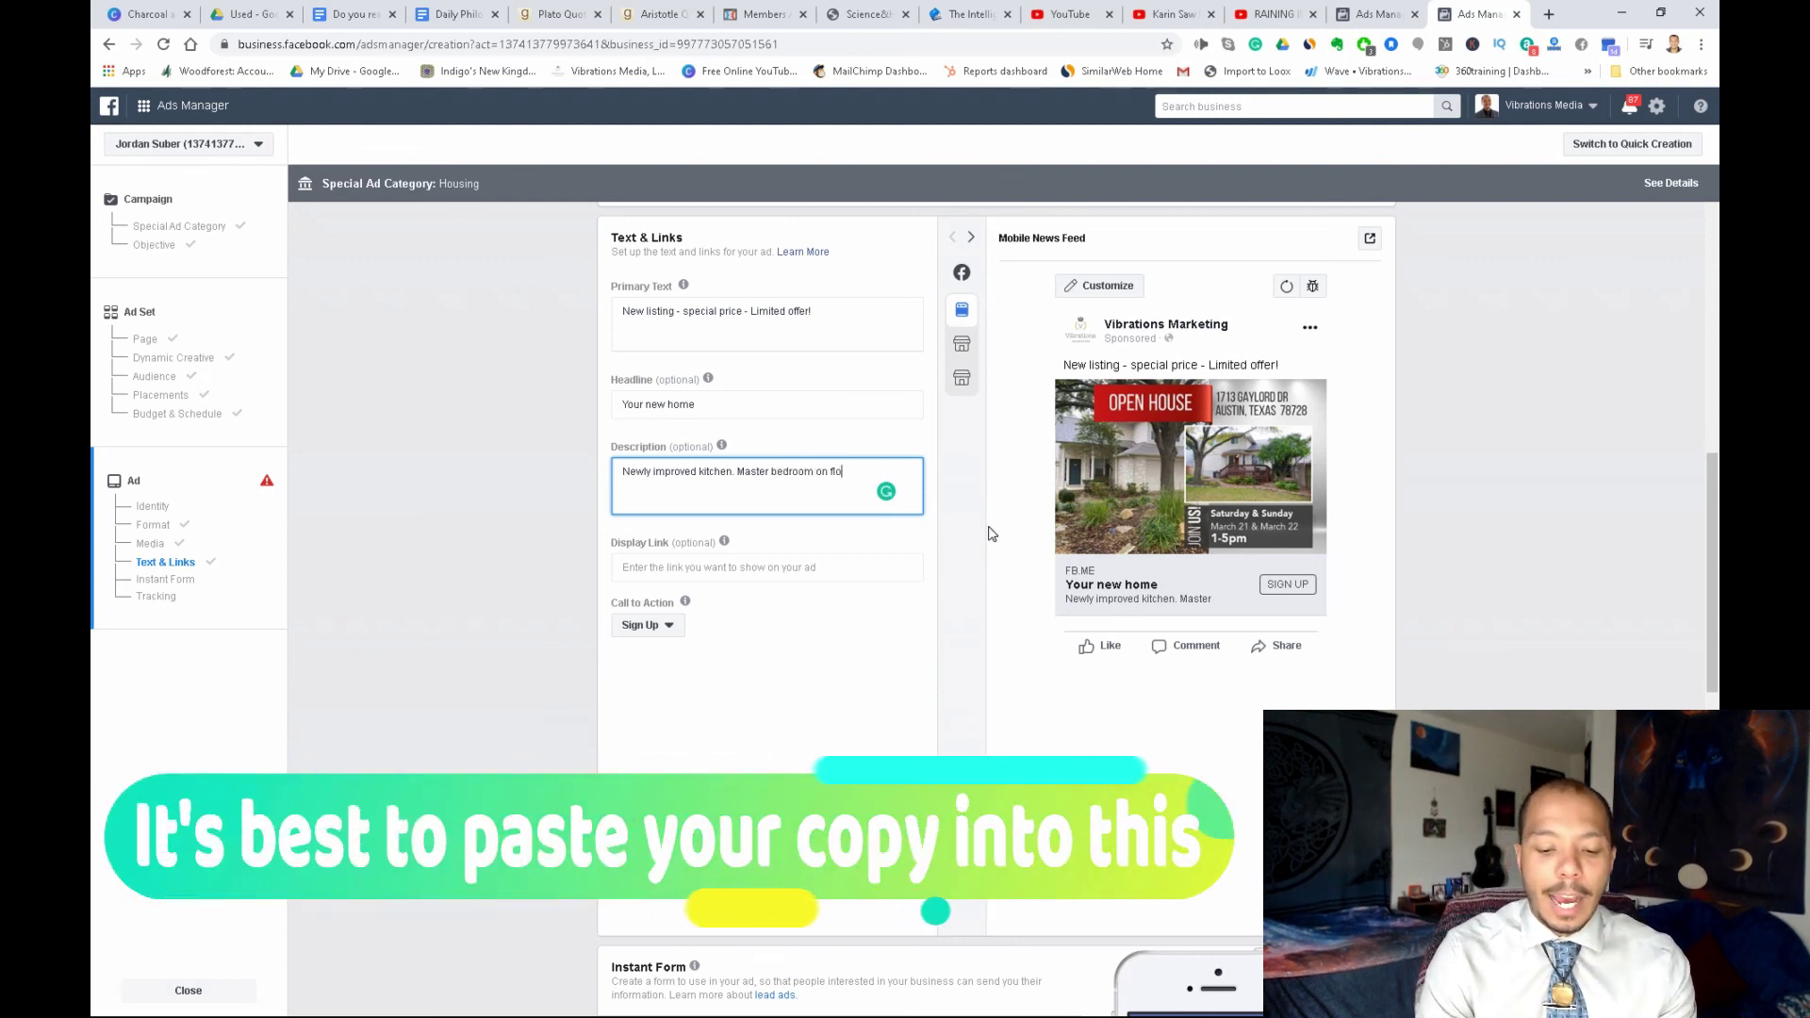
pyautogui.write('or level,')
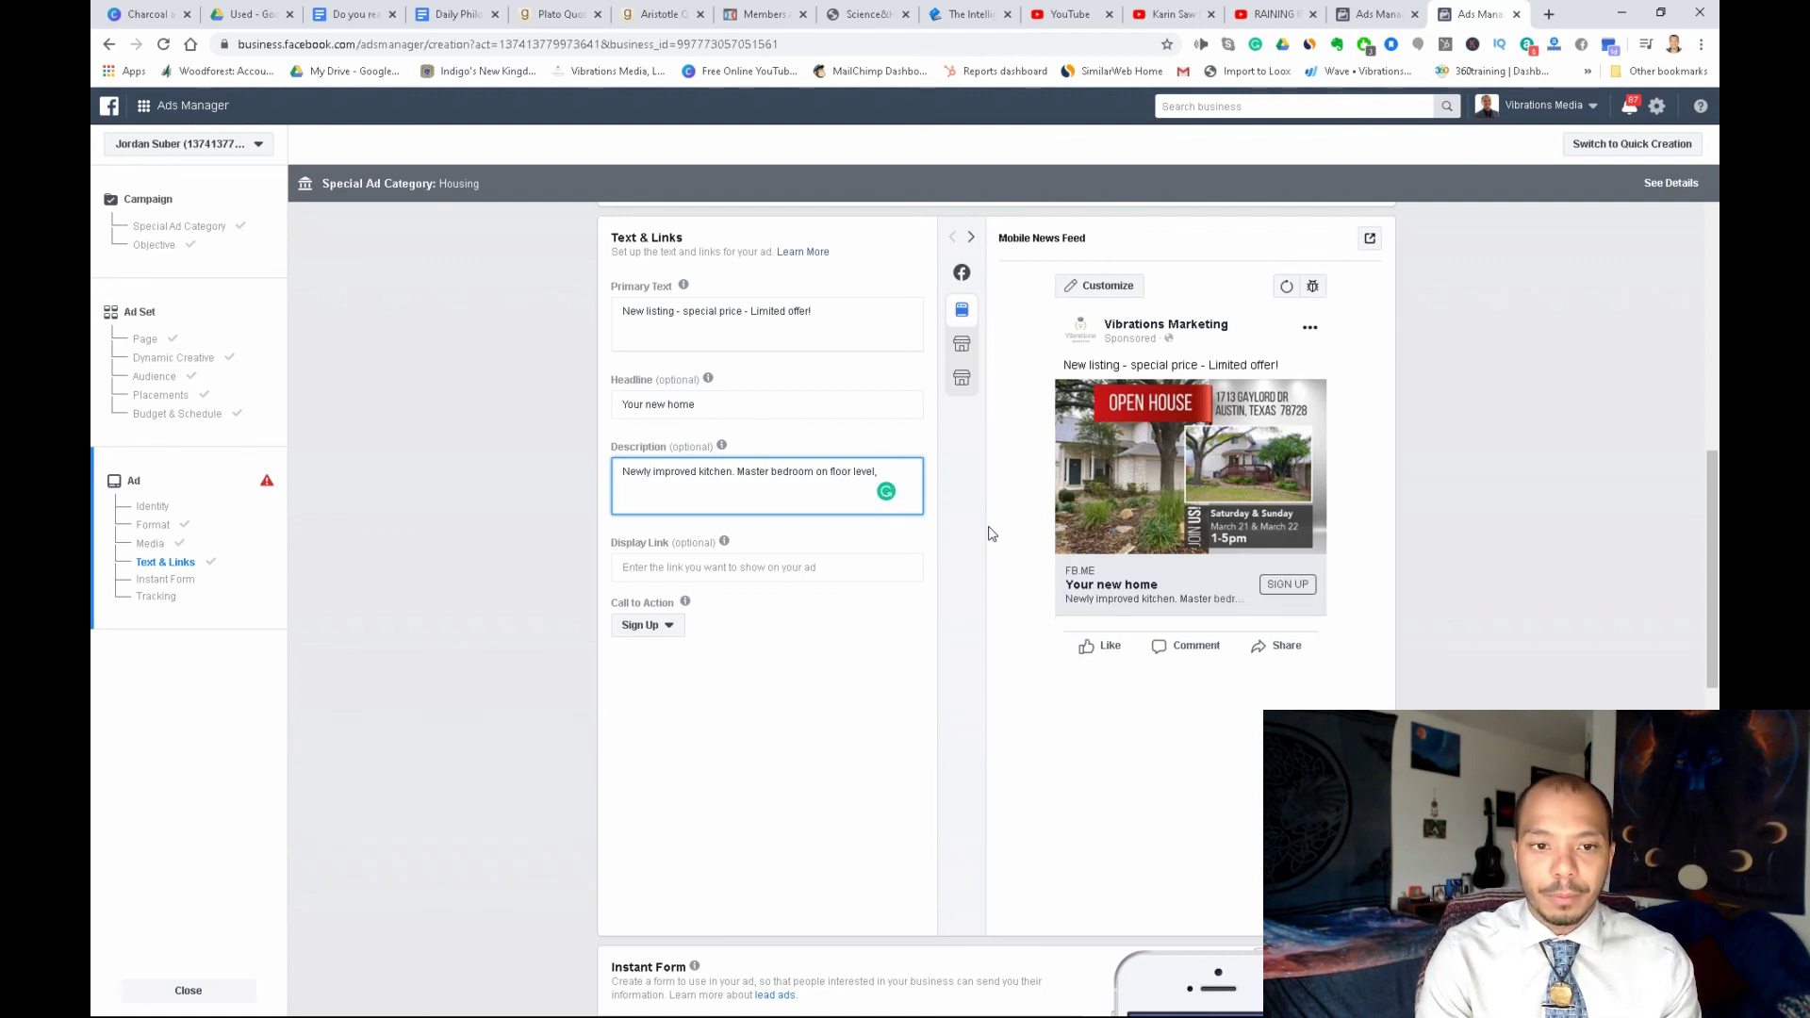
pyautogui.write('XXX')
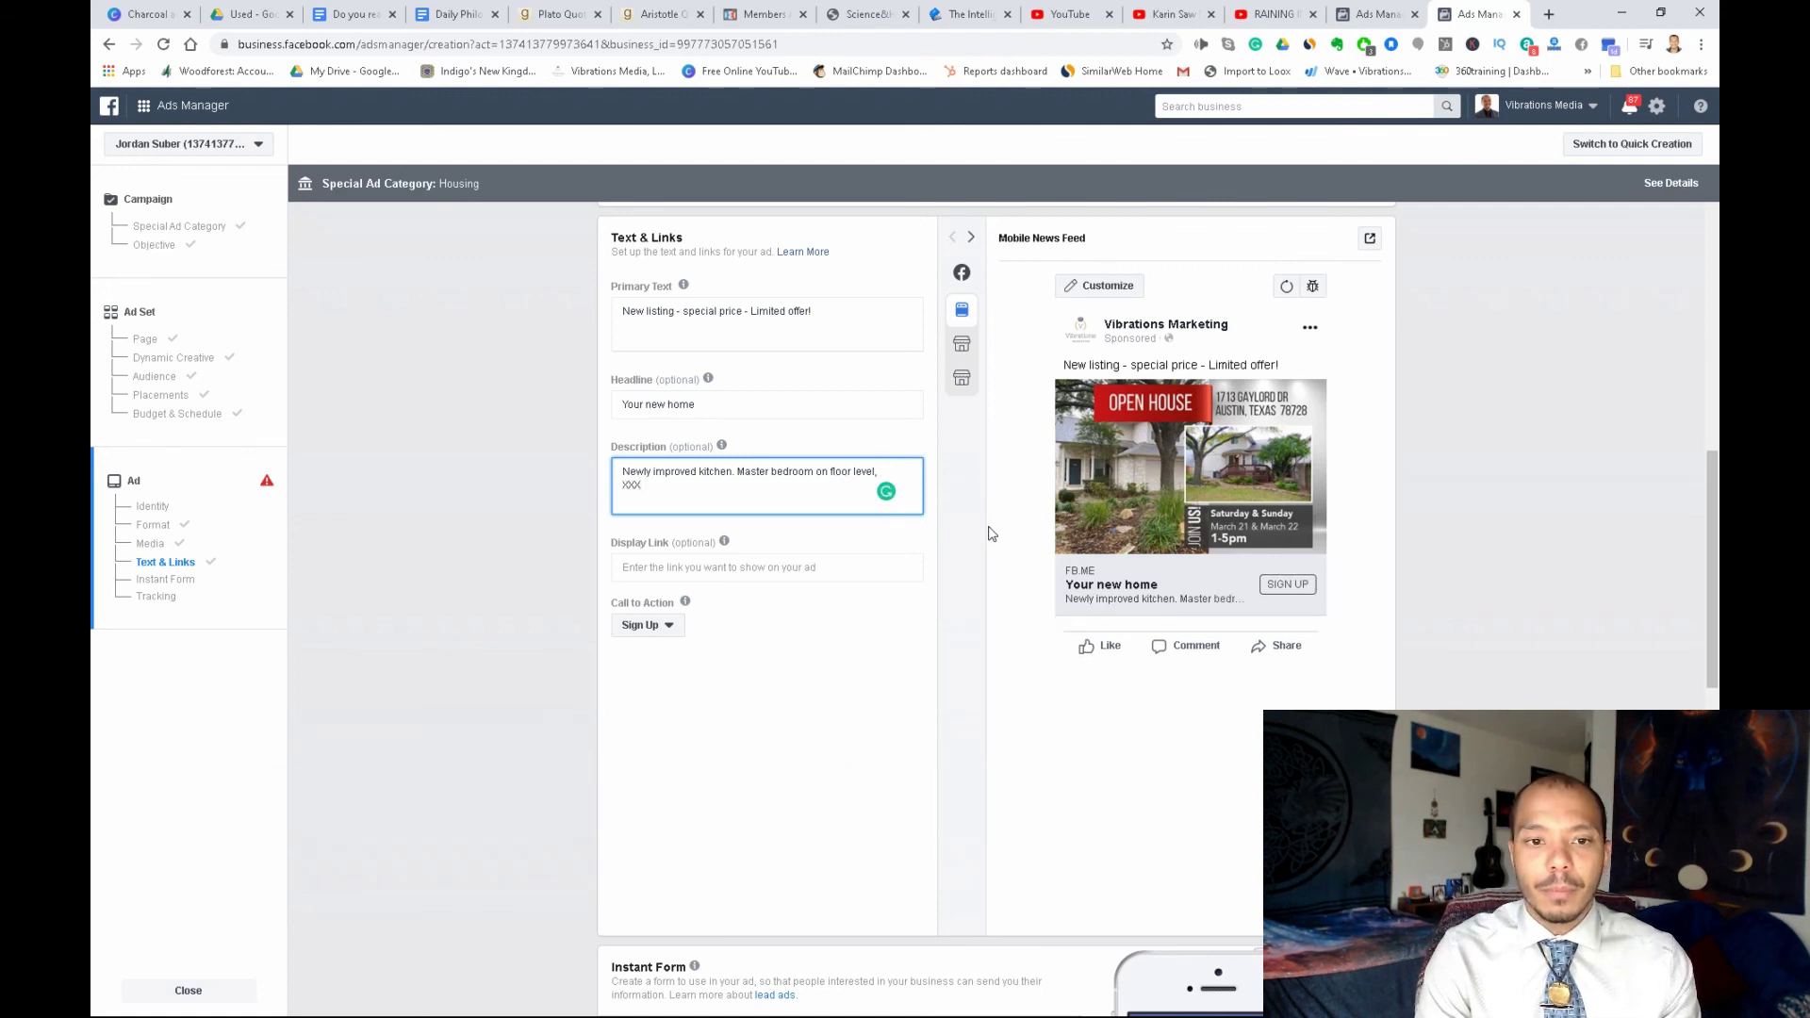
pyautogui.write('-XXX-')
pyautogui.write('XXXX')
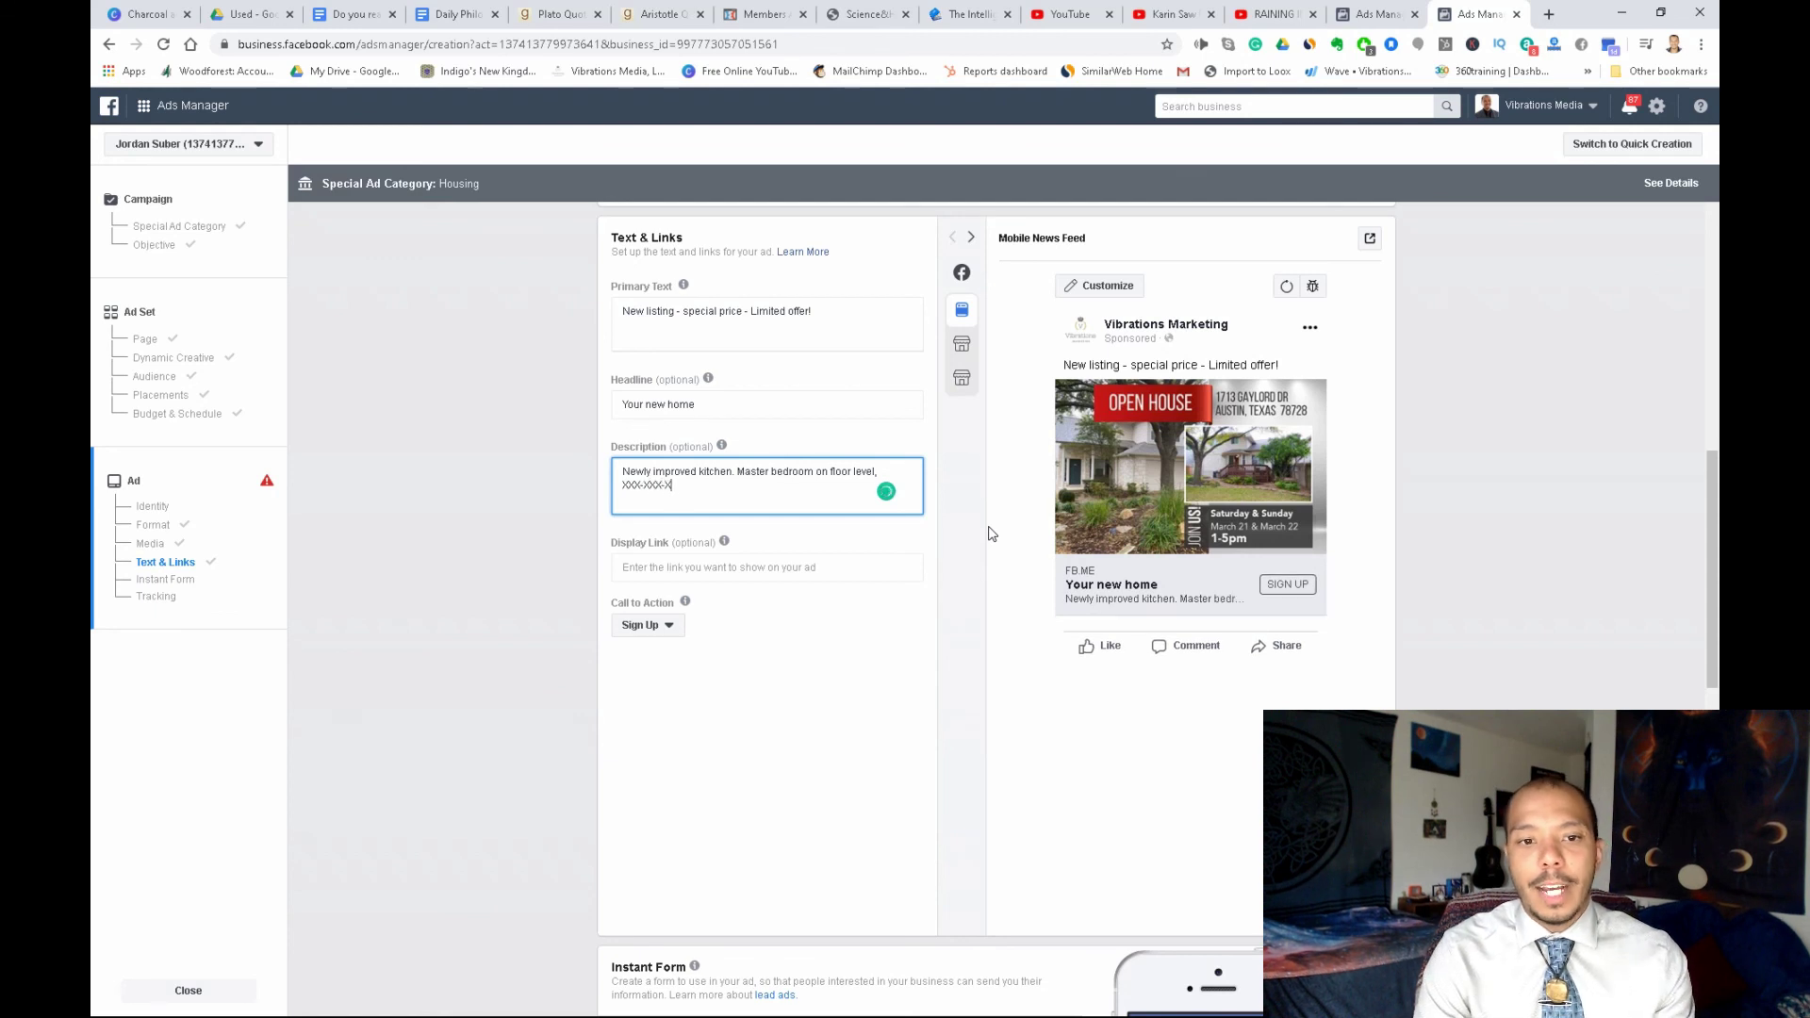
pyautogui.write(' or t')
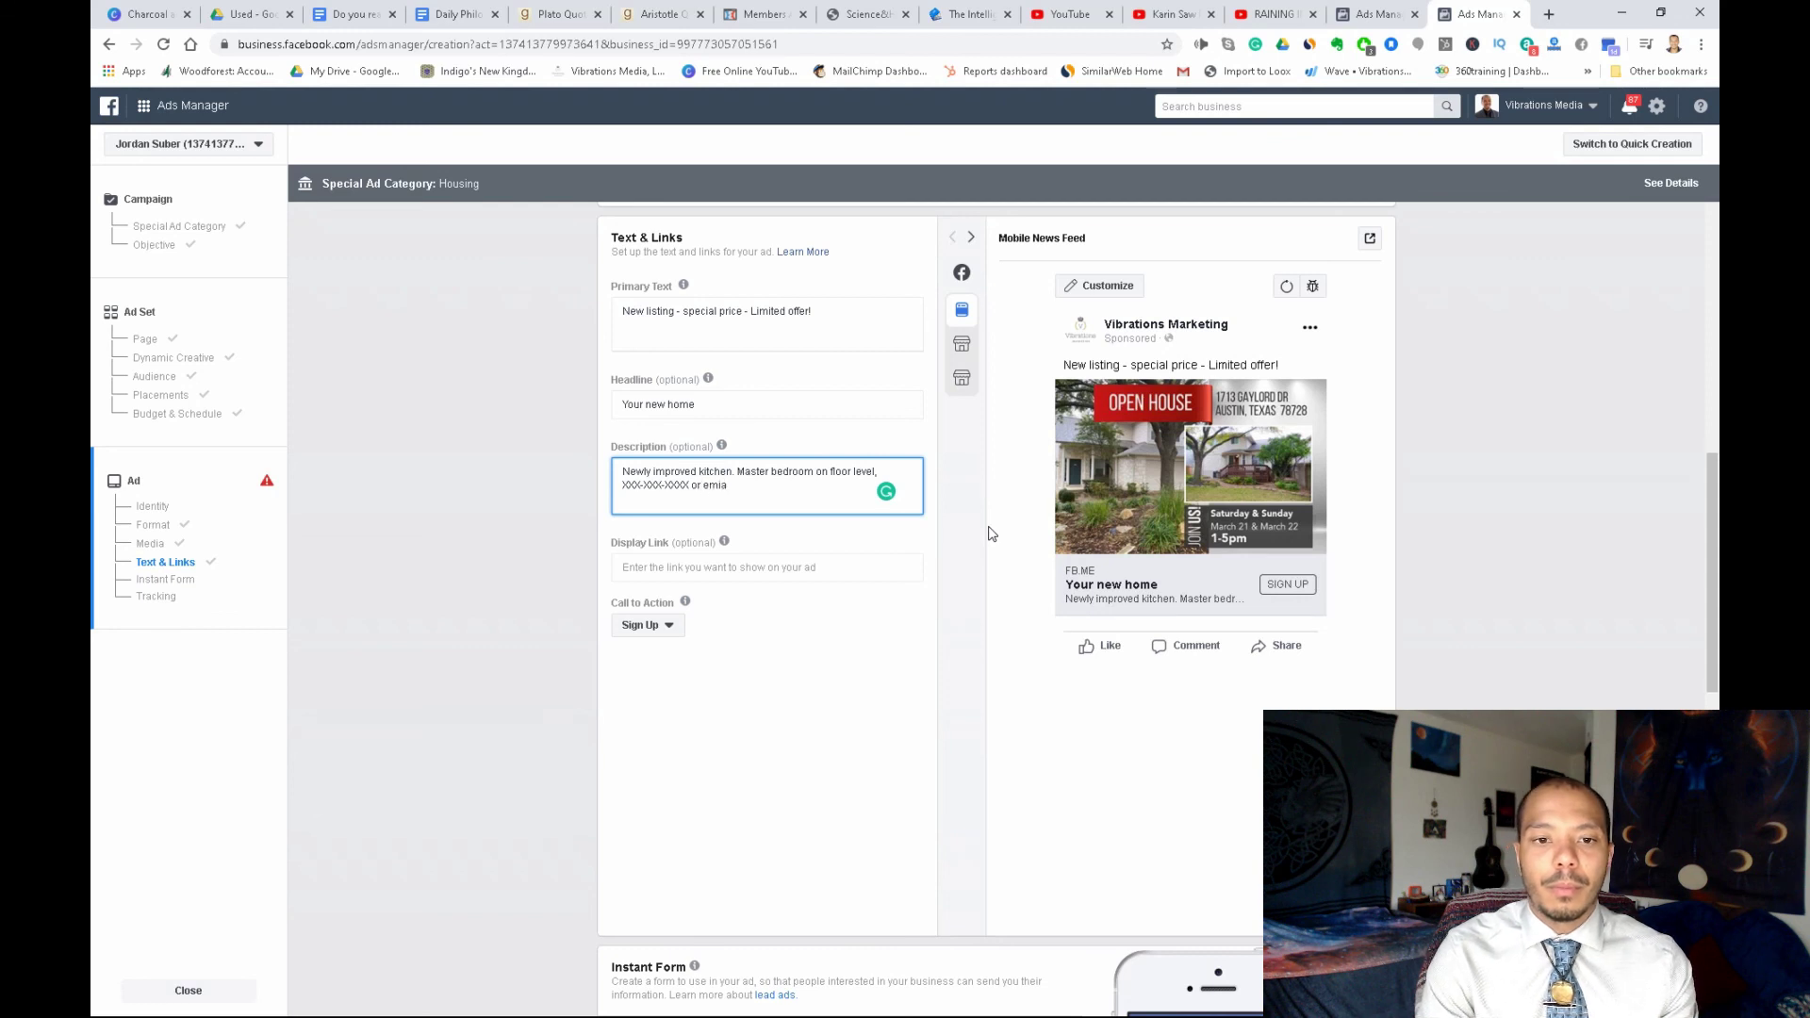
pyautogui.write('mail.com')
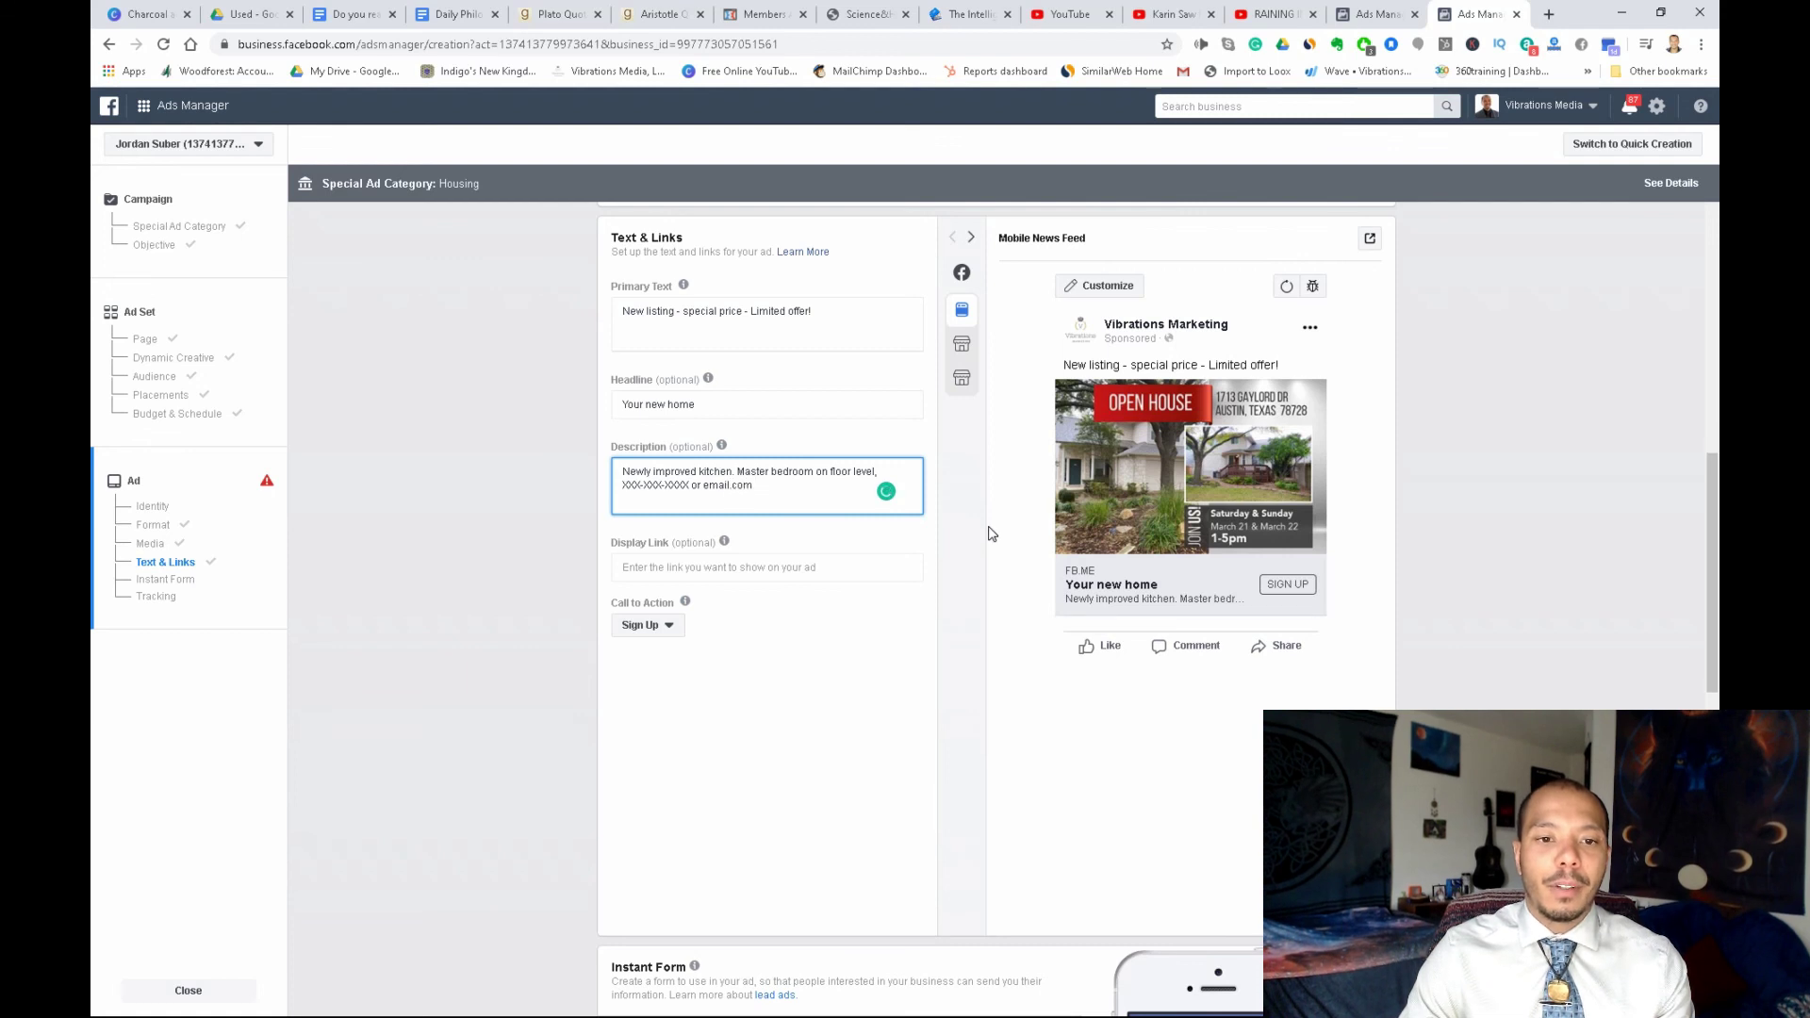
pyautogui.click(699, 571)
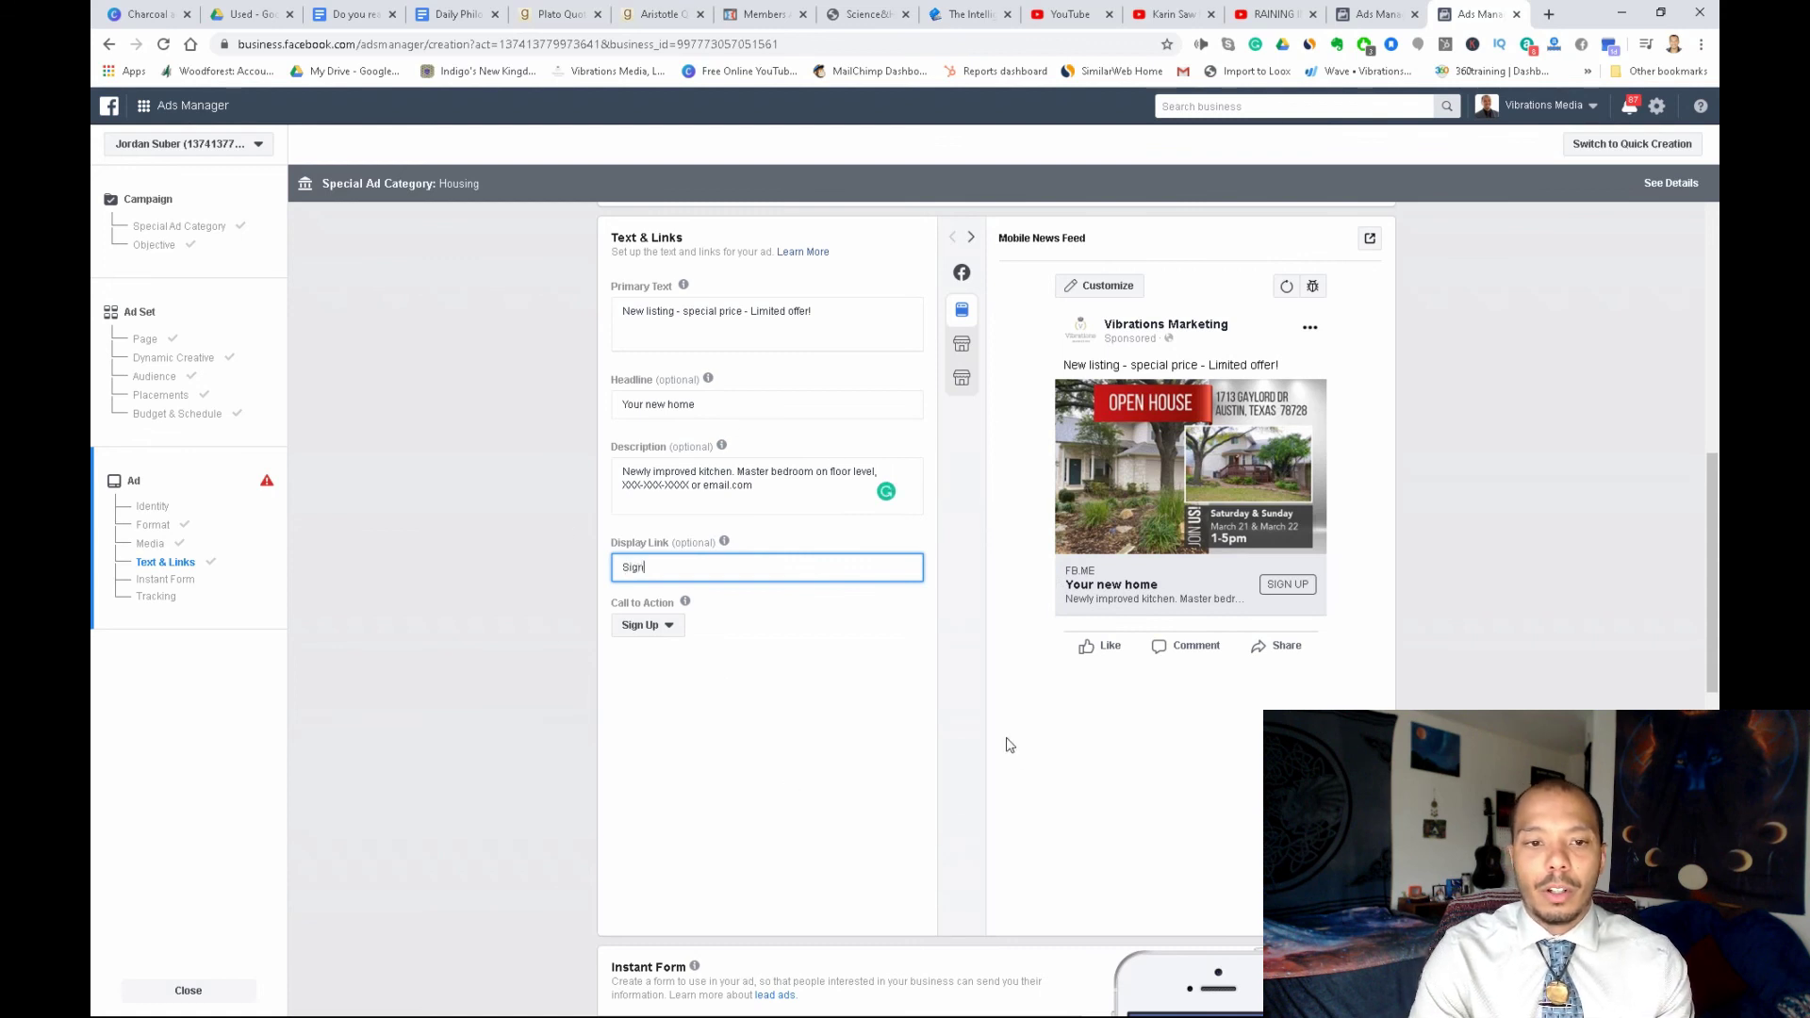
pyautogui.press('BackSpace')
pyautogui.press('BackSpace')
pyautogui.press('BackSpace')
pyautogui.press('BackSpace')
pyautogui.press('BackSpace')
pyautogui.press('BackSpace')
pyautogui.press('BackSpace')
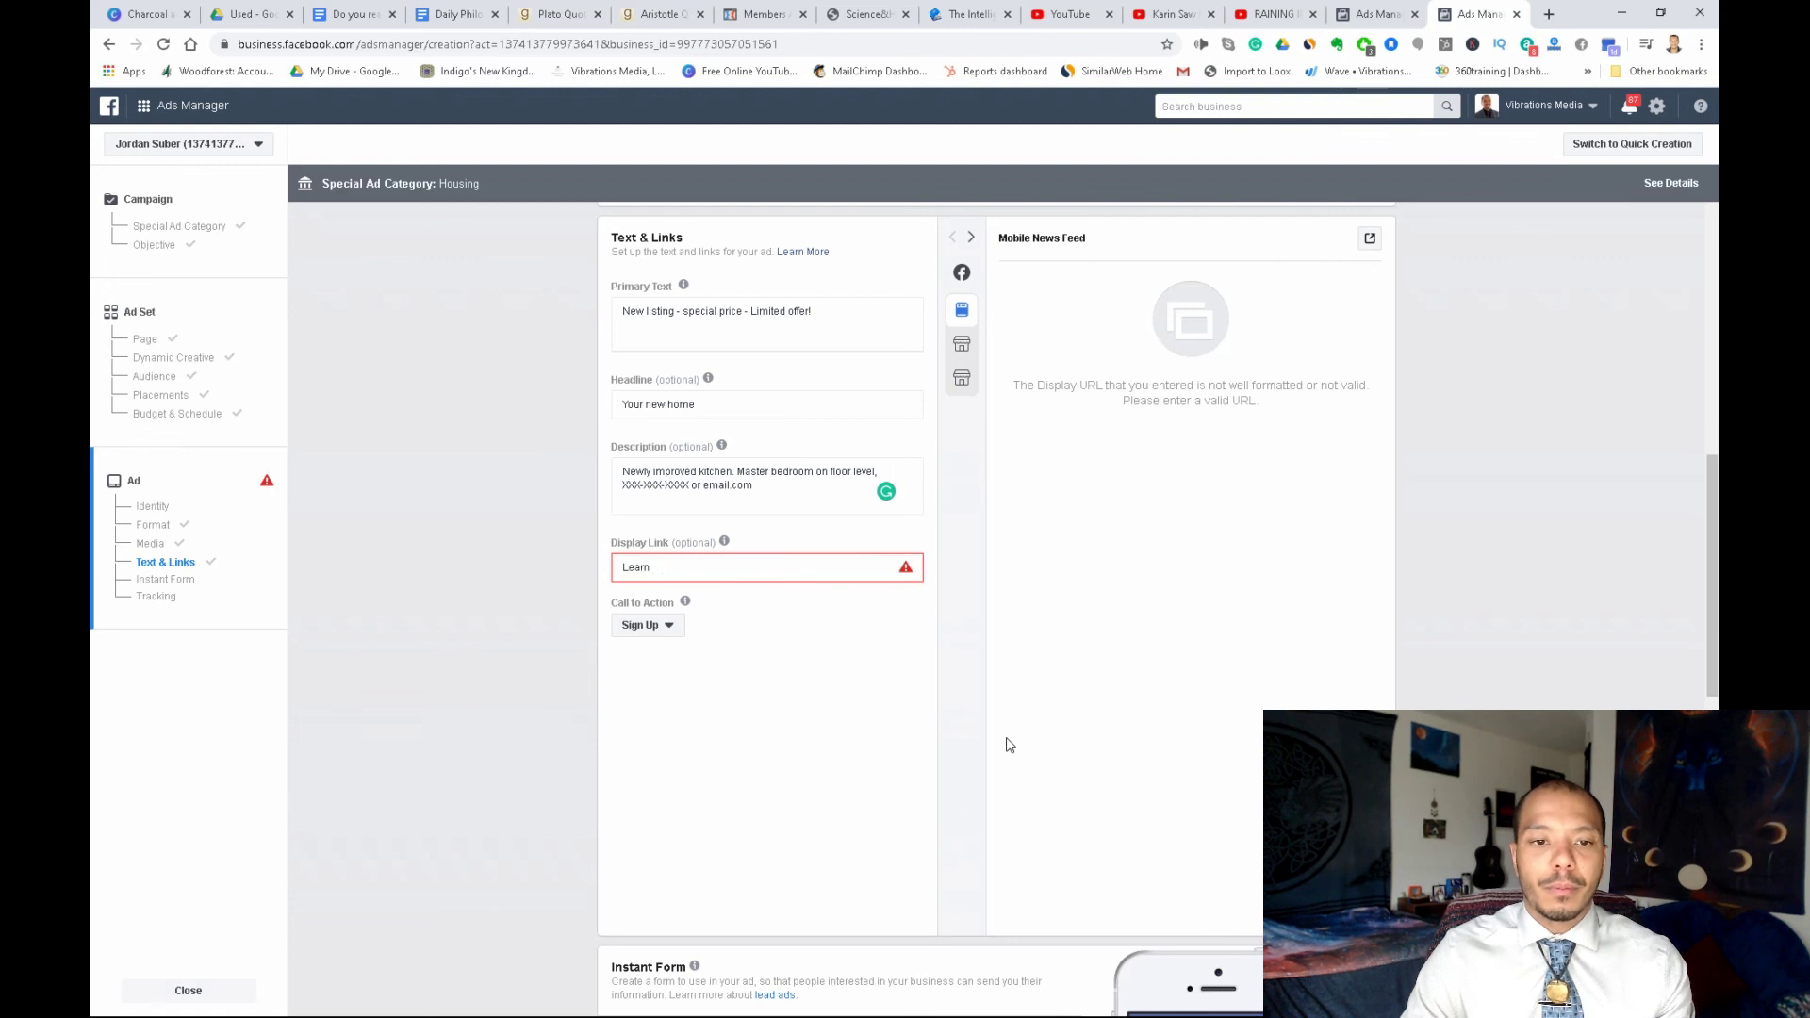
pyautogui.click(768, 663)
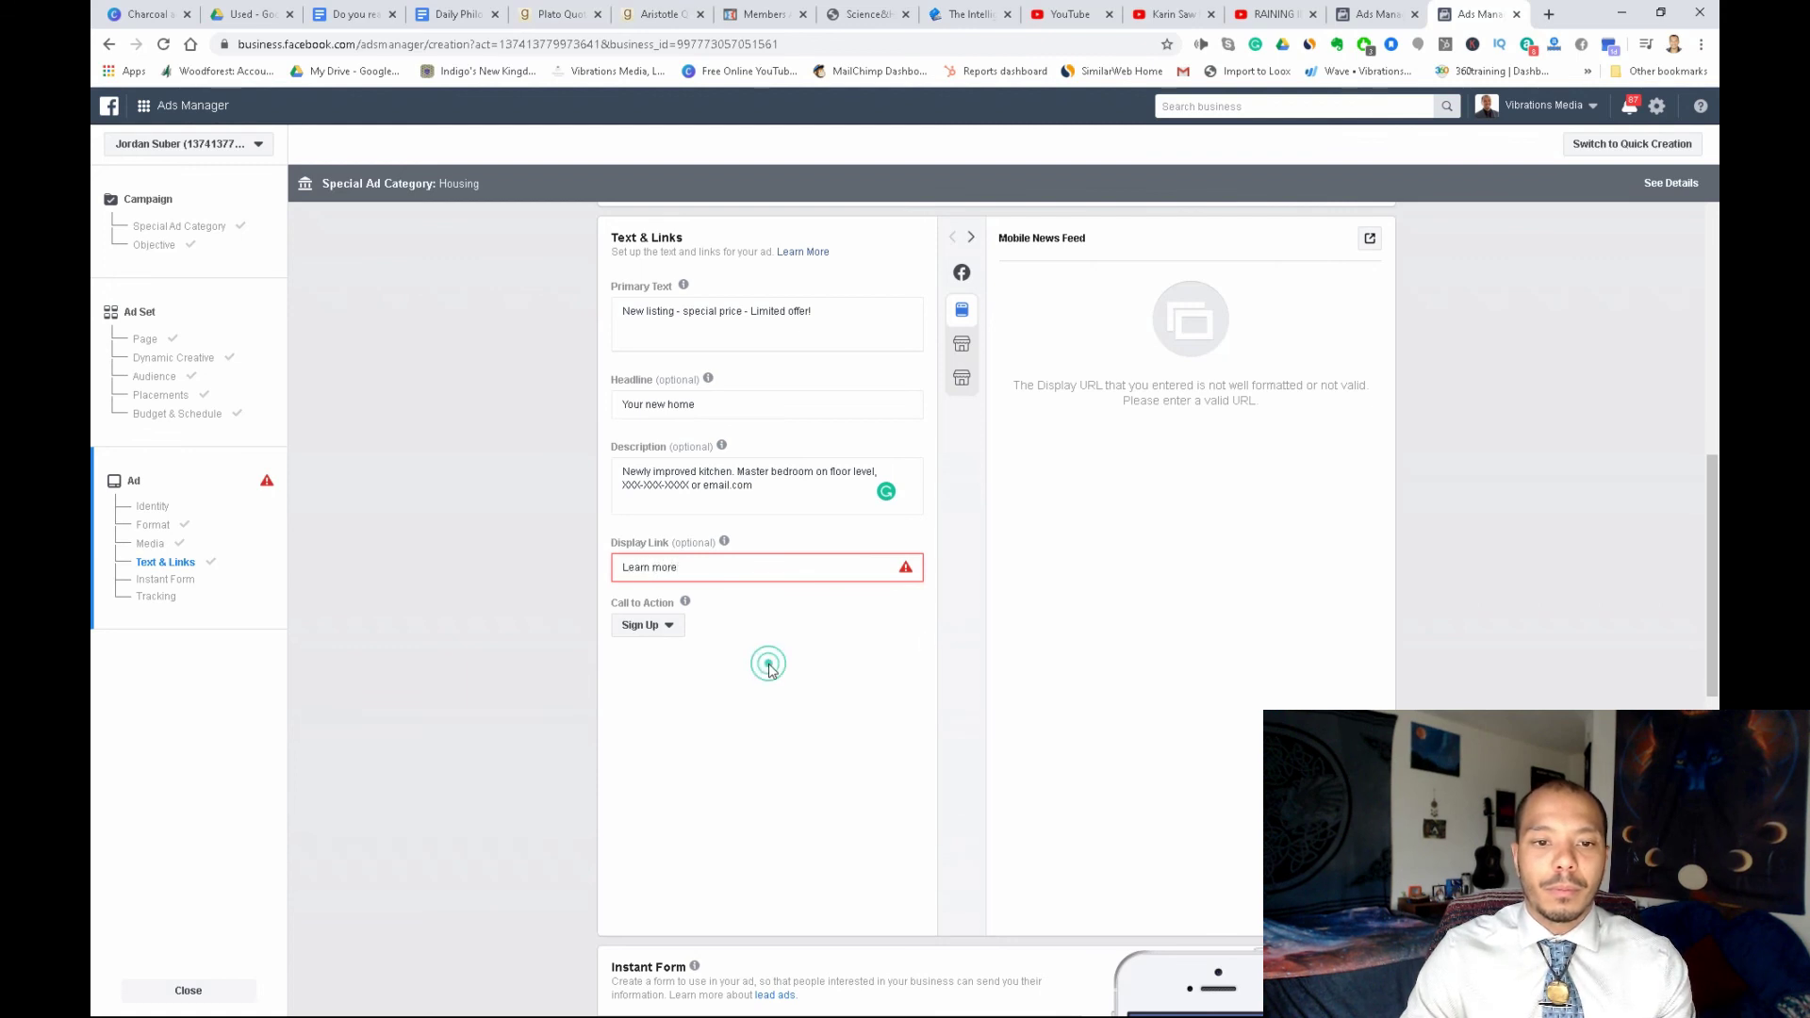
pyautogui.click(731, 572)
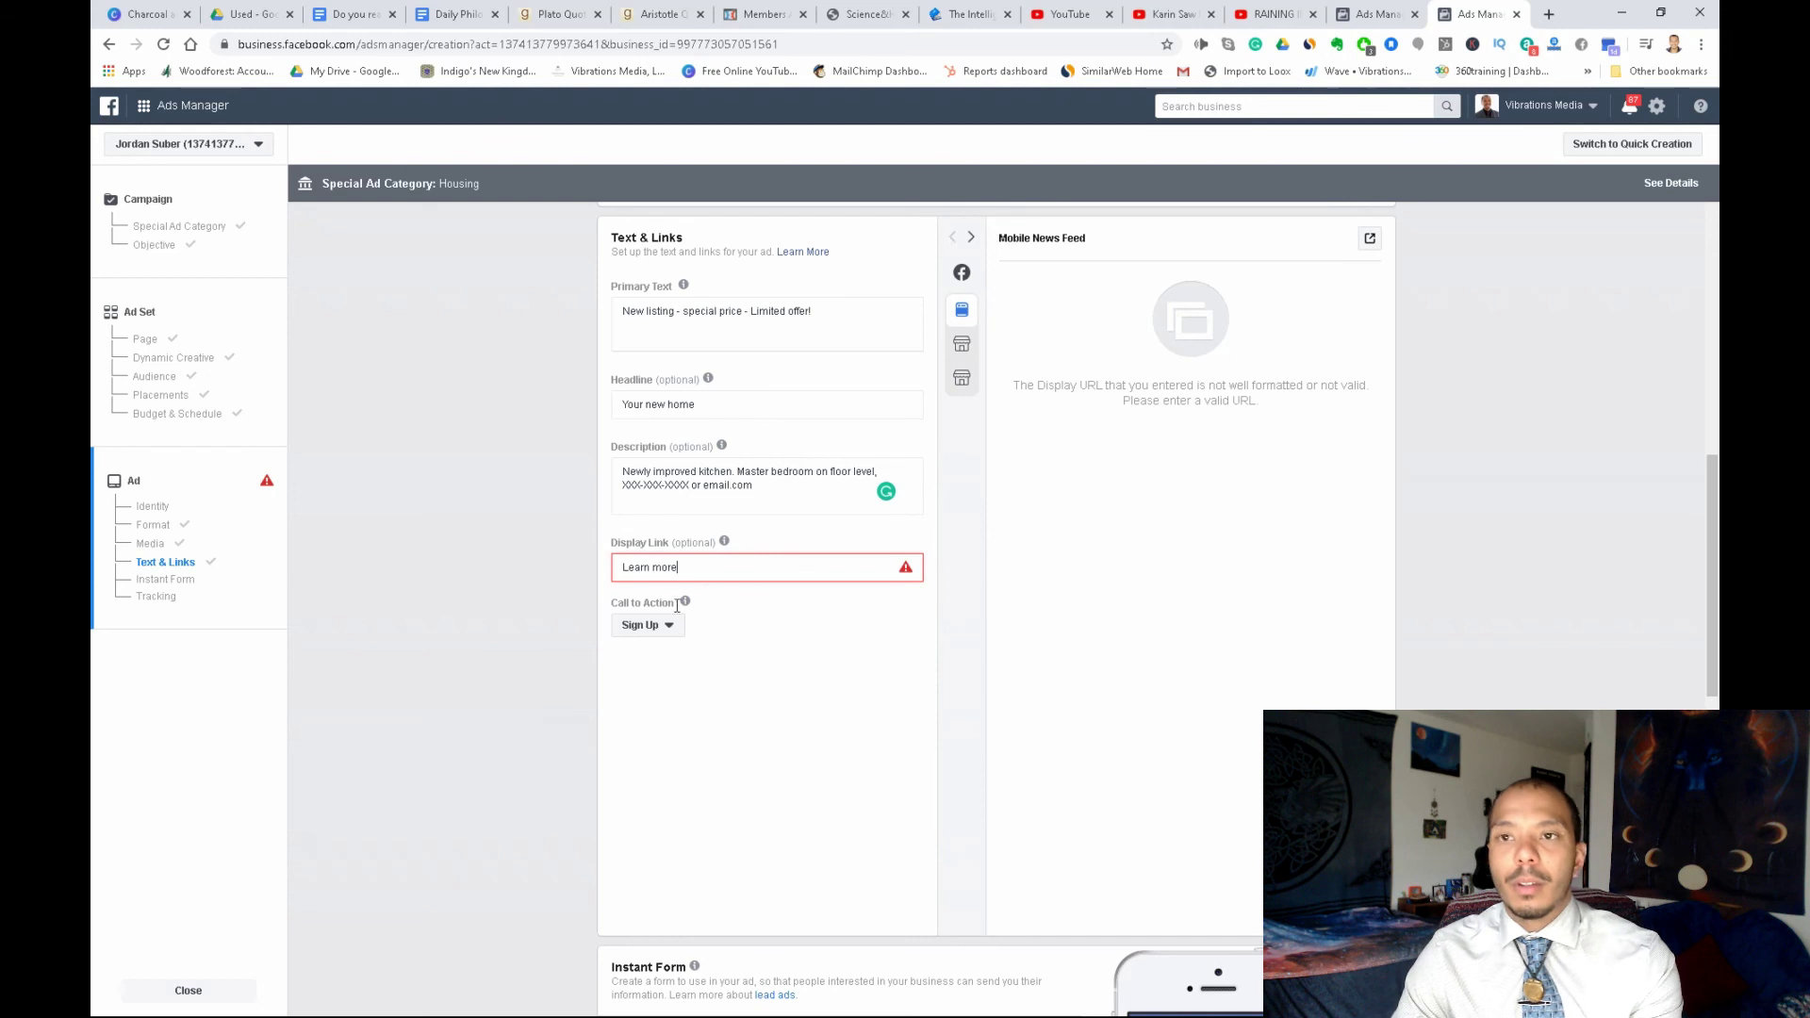
pyautogui.tripleClick(712, 566)
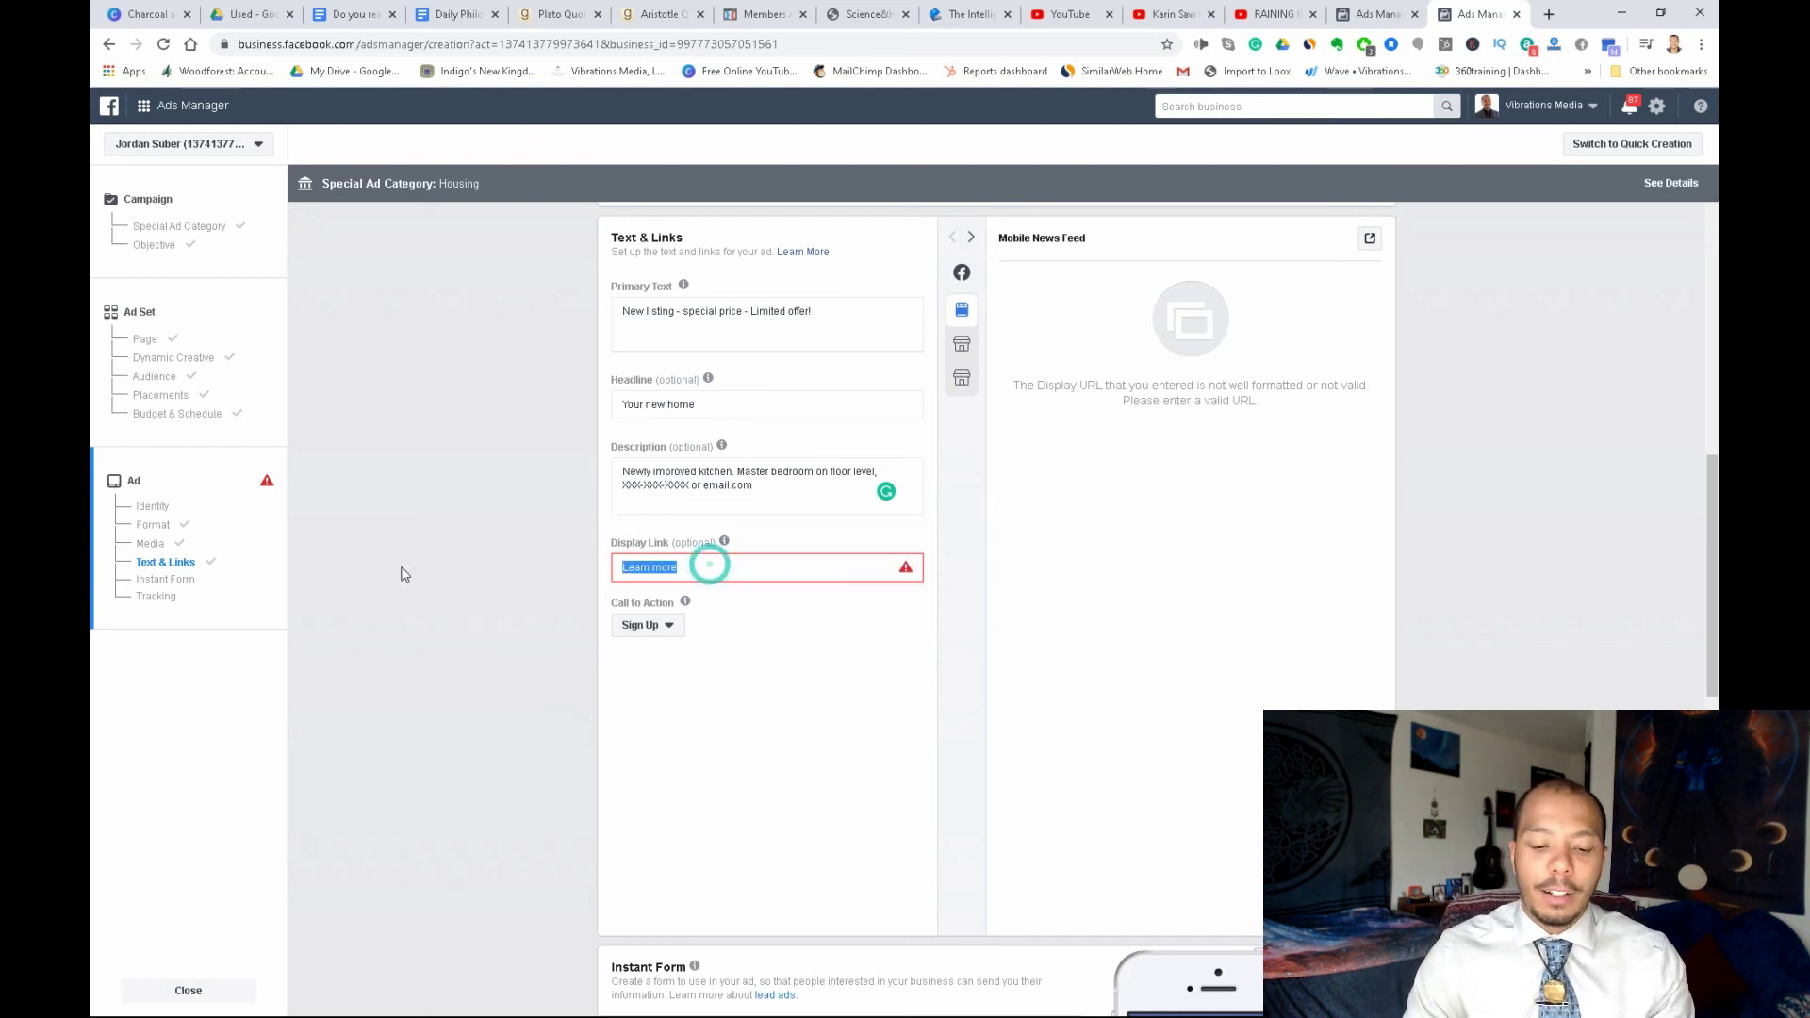
pyautogui.press('BackSpace')
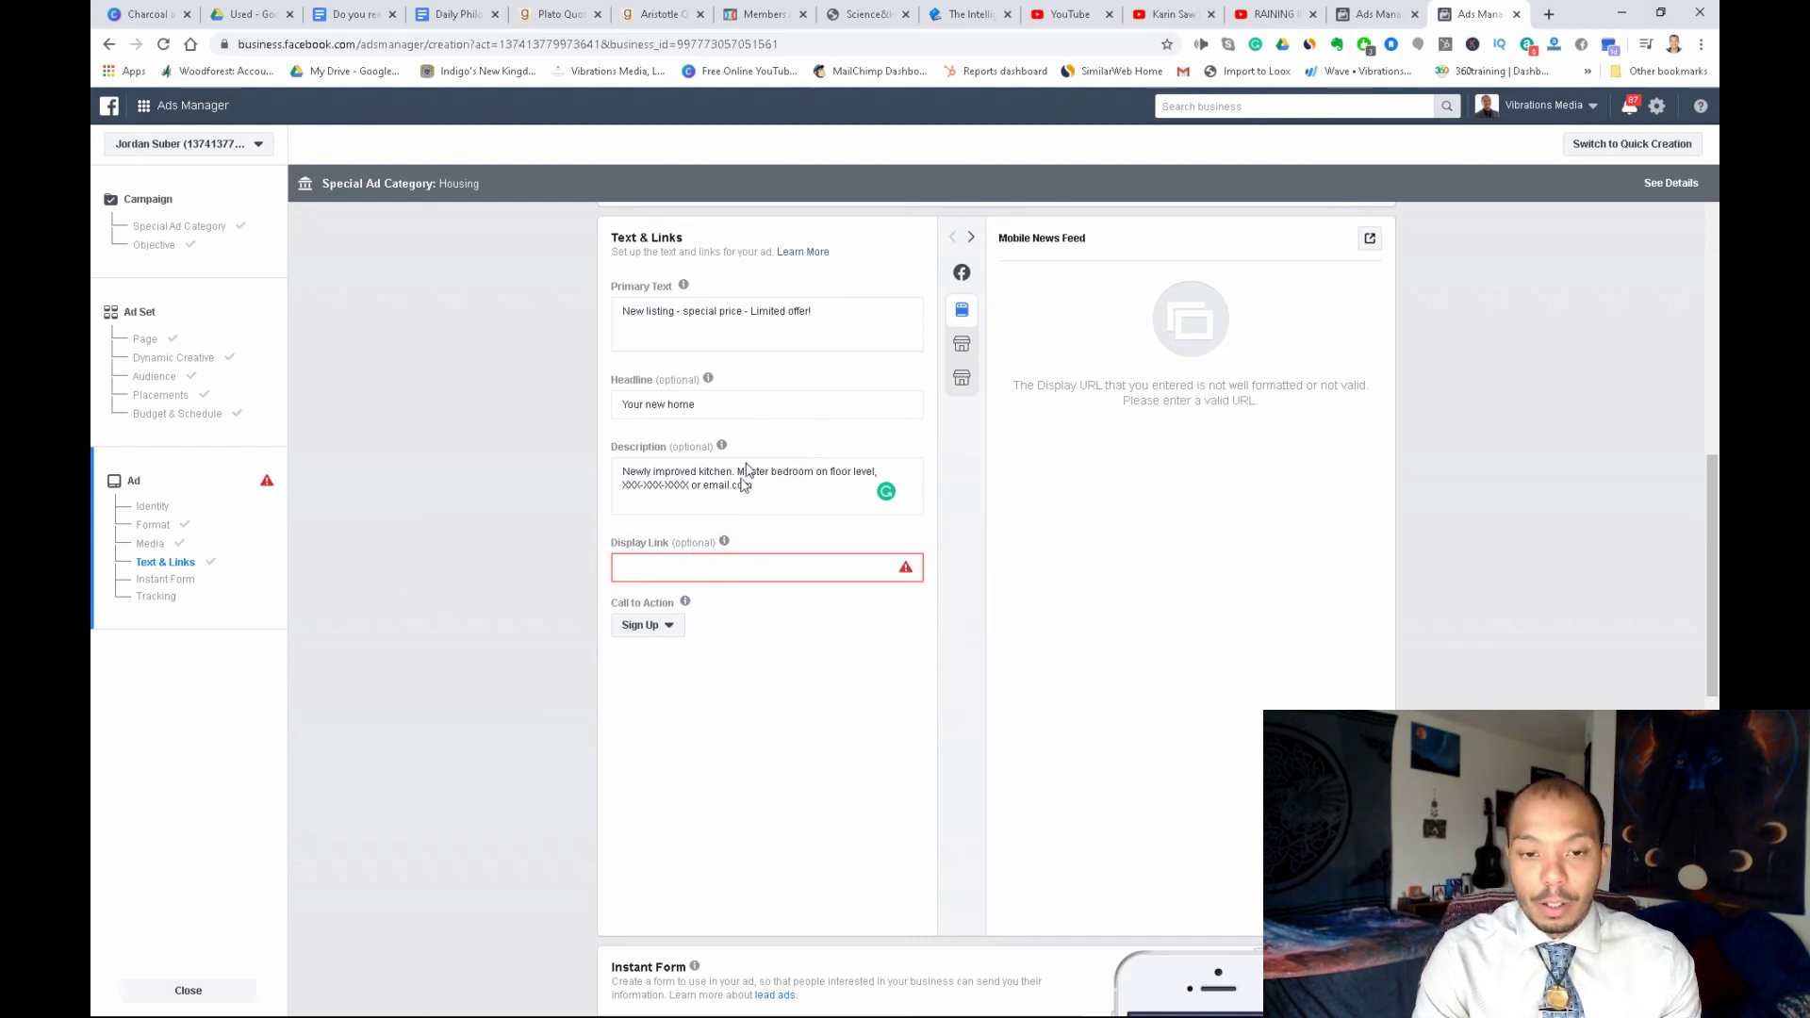
# Set the ad's display link to yourhouse.com and its call to action to Learn More
pyautogui.click(713, 570)
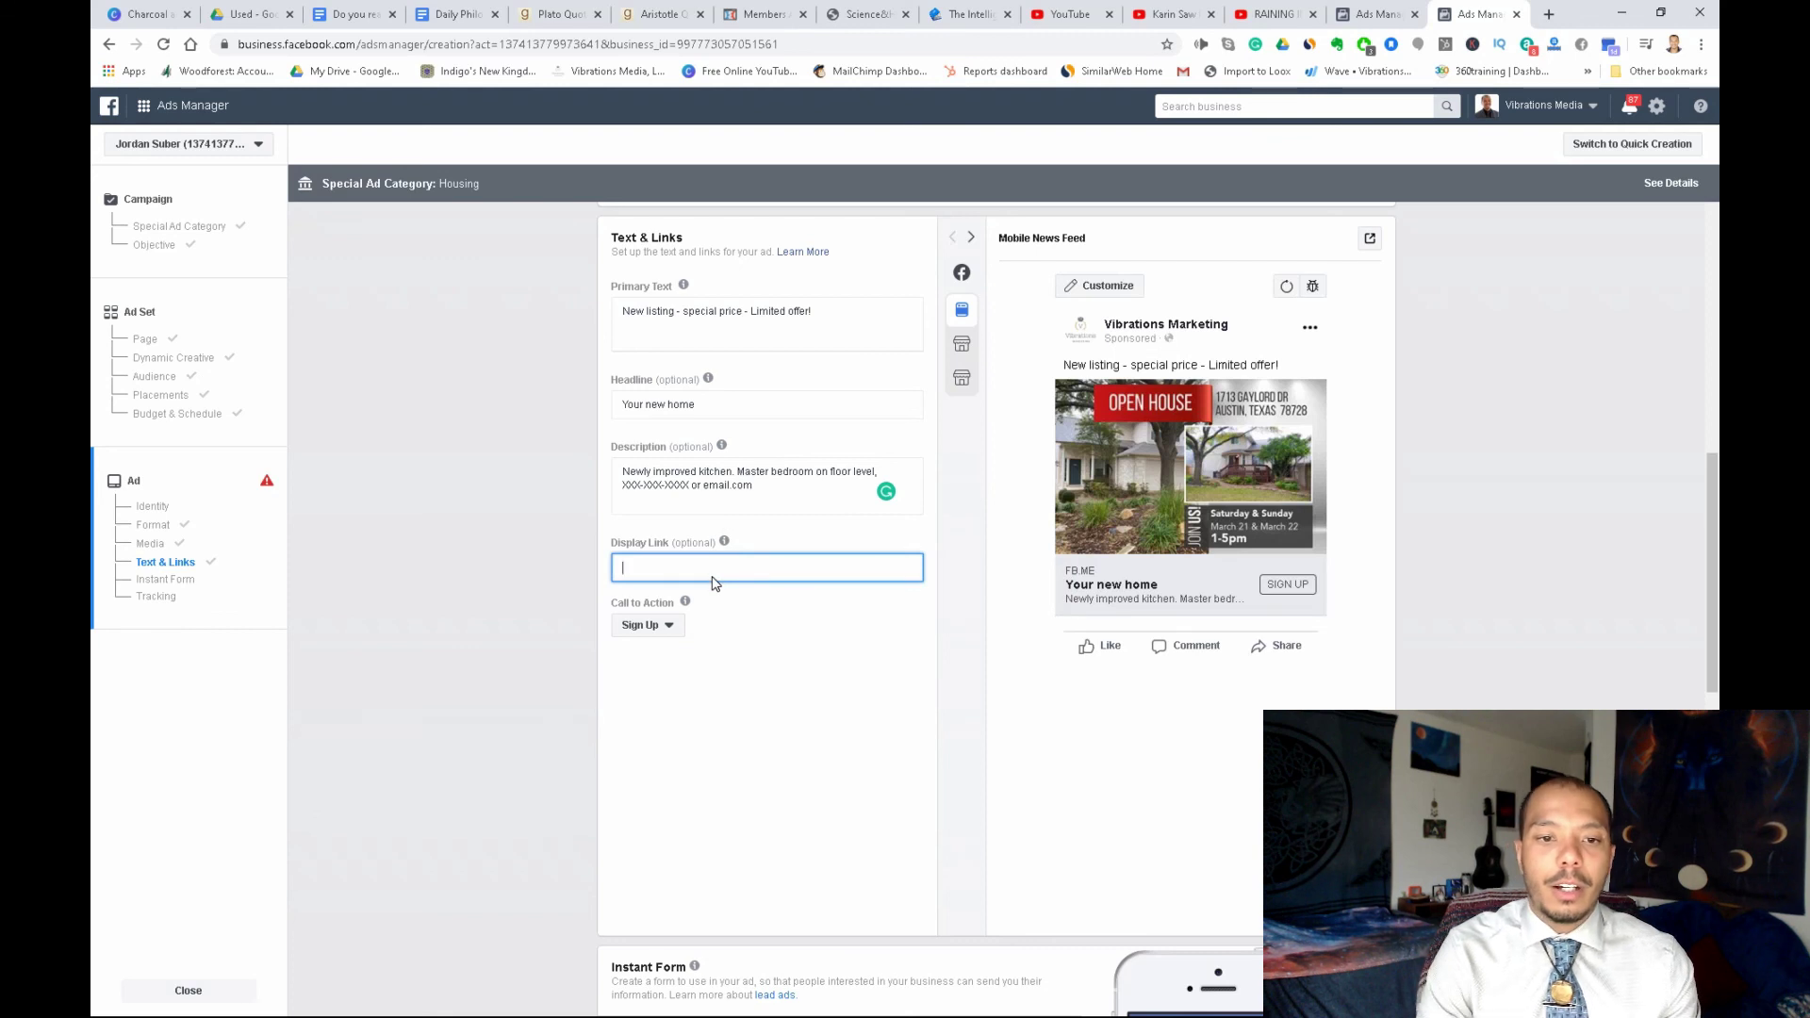
pyautogui.write('yourhous')
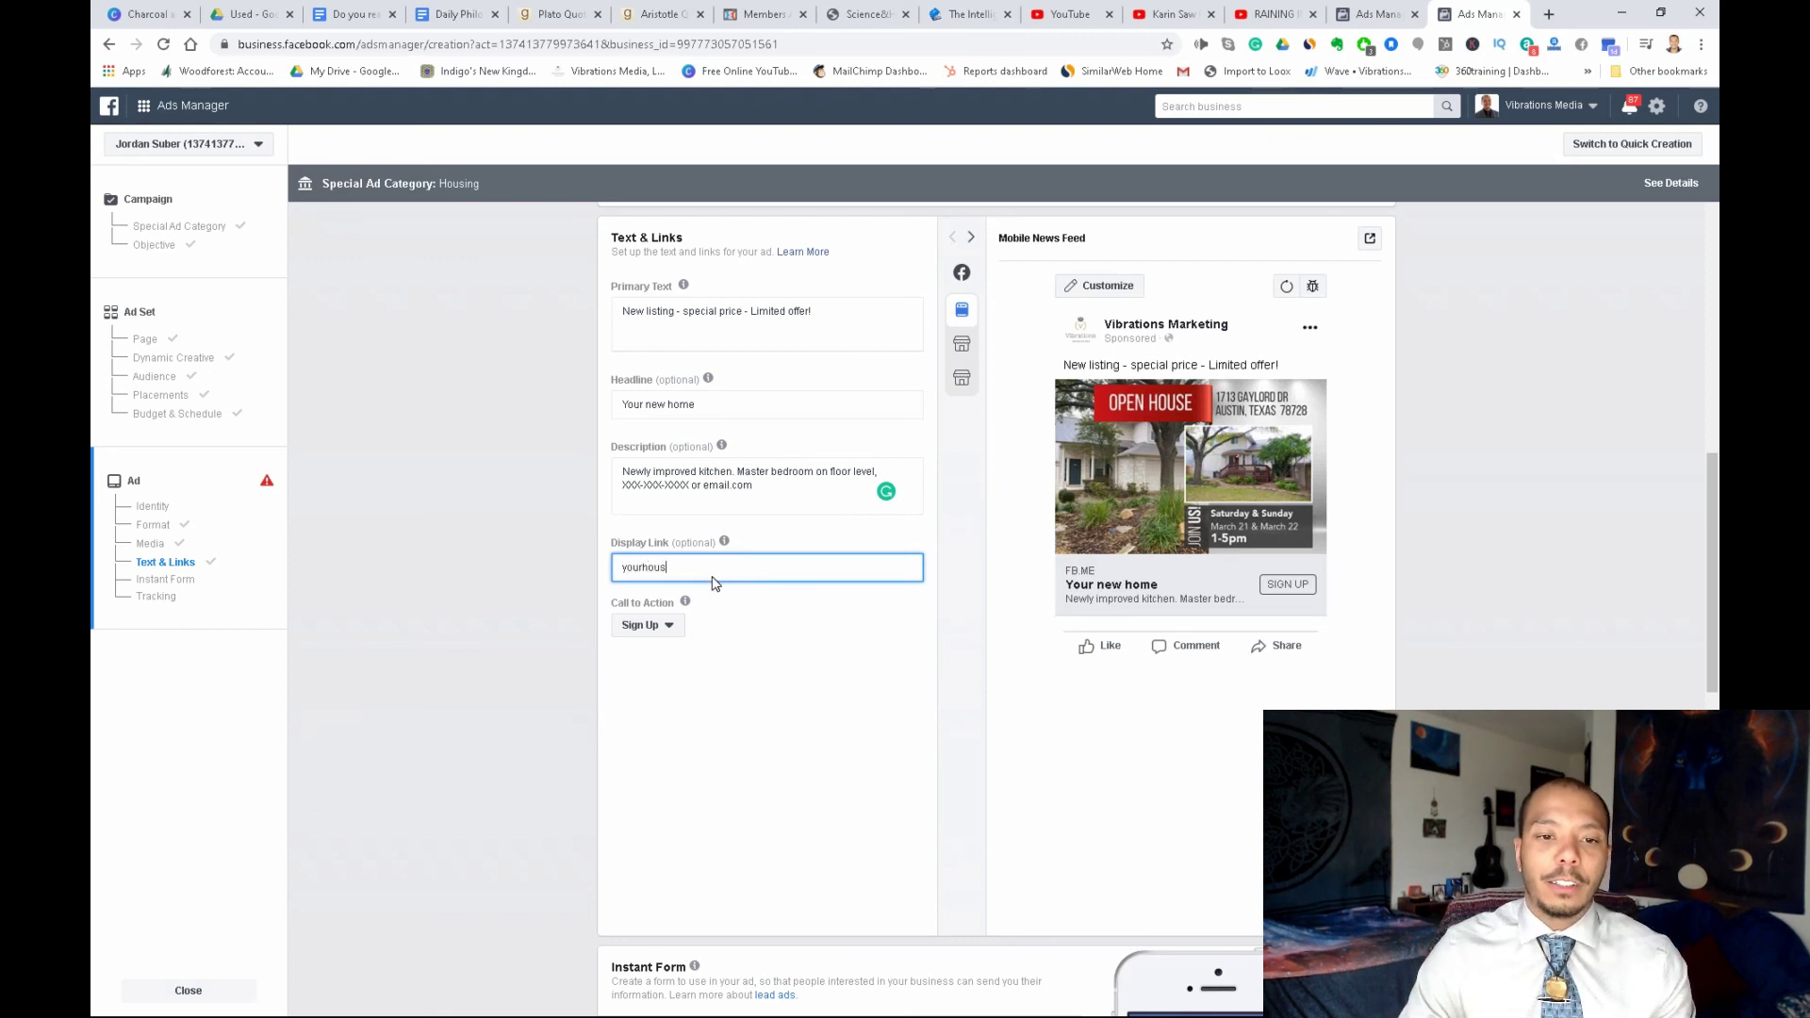
pyautogui.write('e.com')
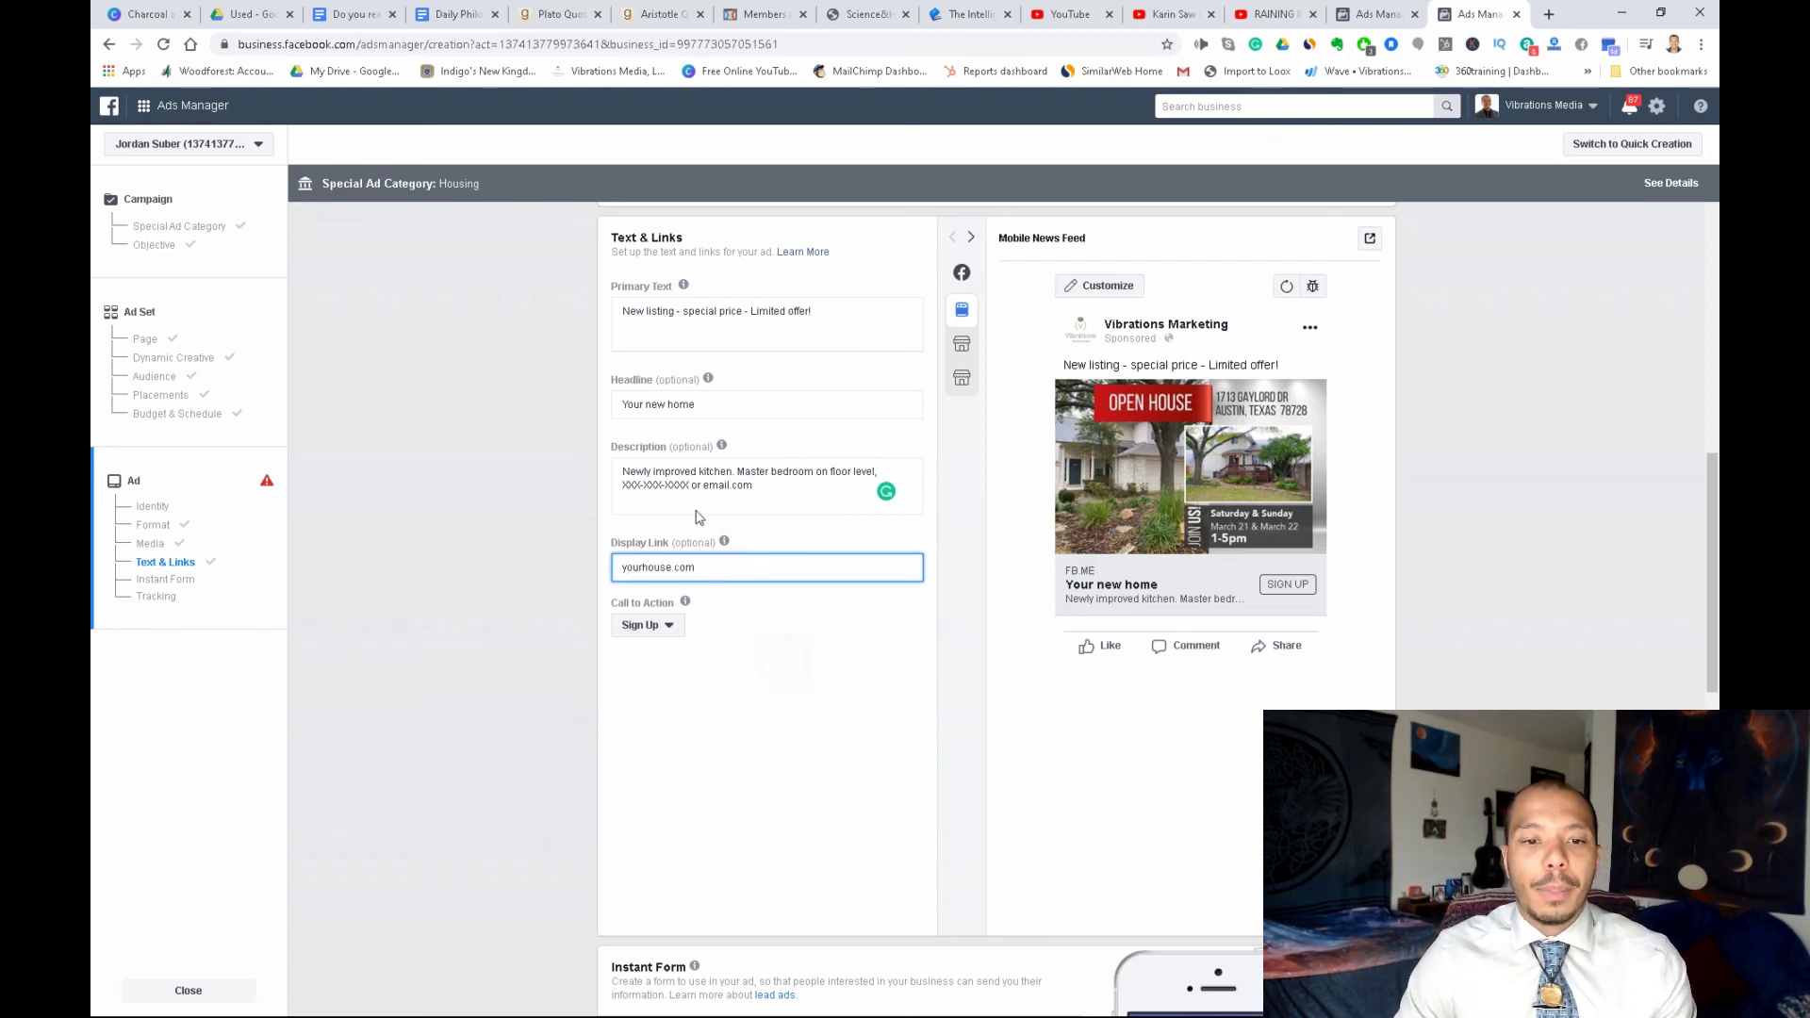
pyautogui.click(698, 517)
pyautogui.click(660, 627)
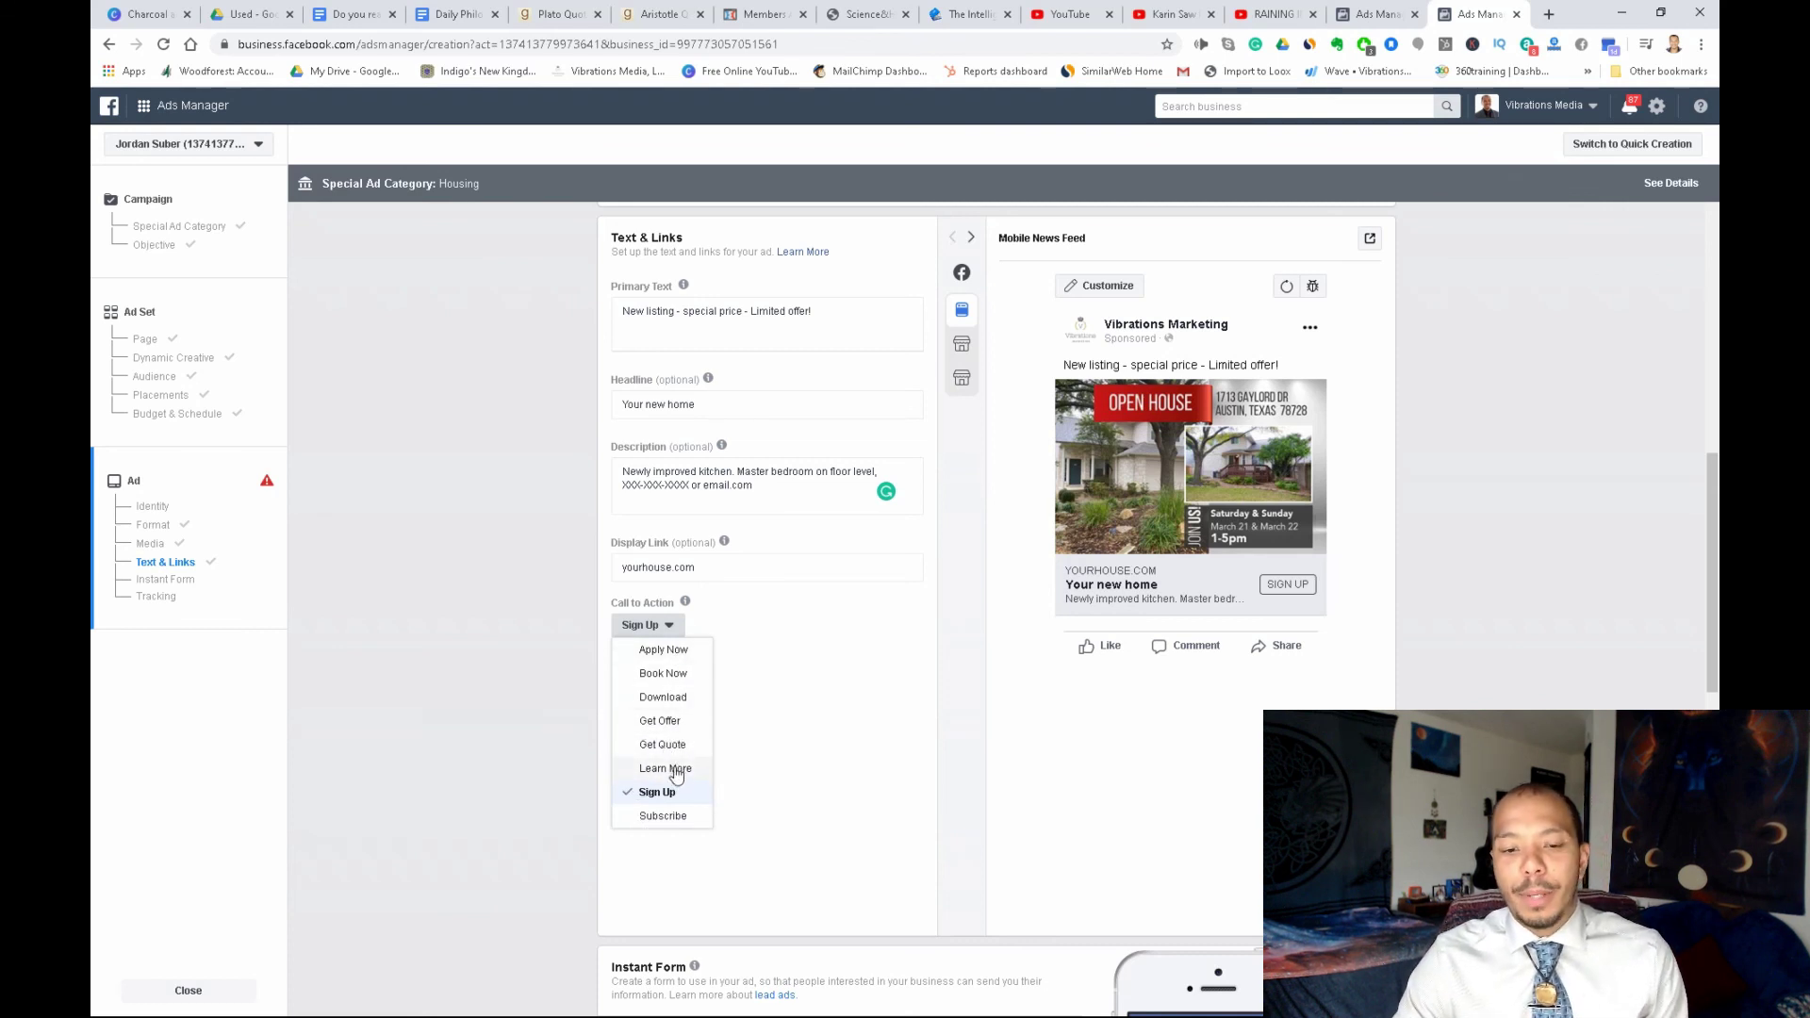
pyautogui.click(671, 769)
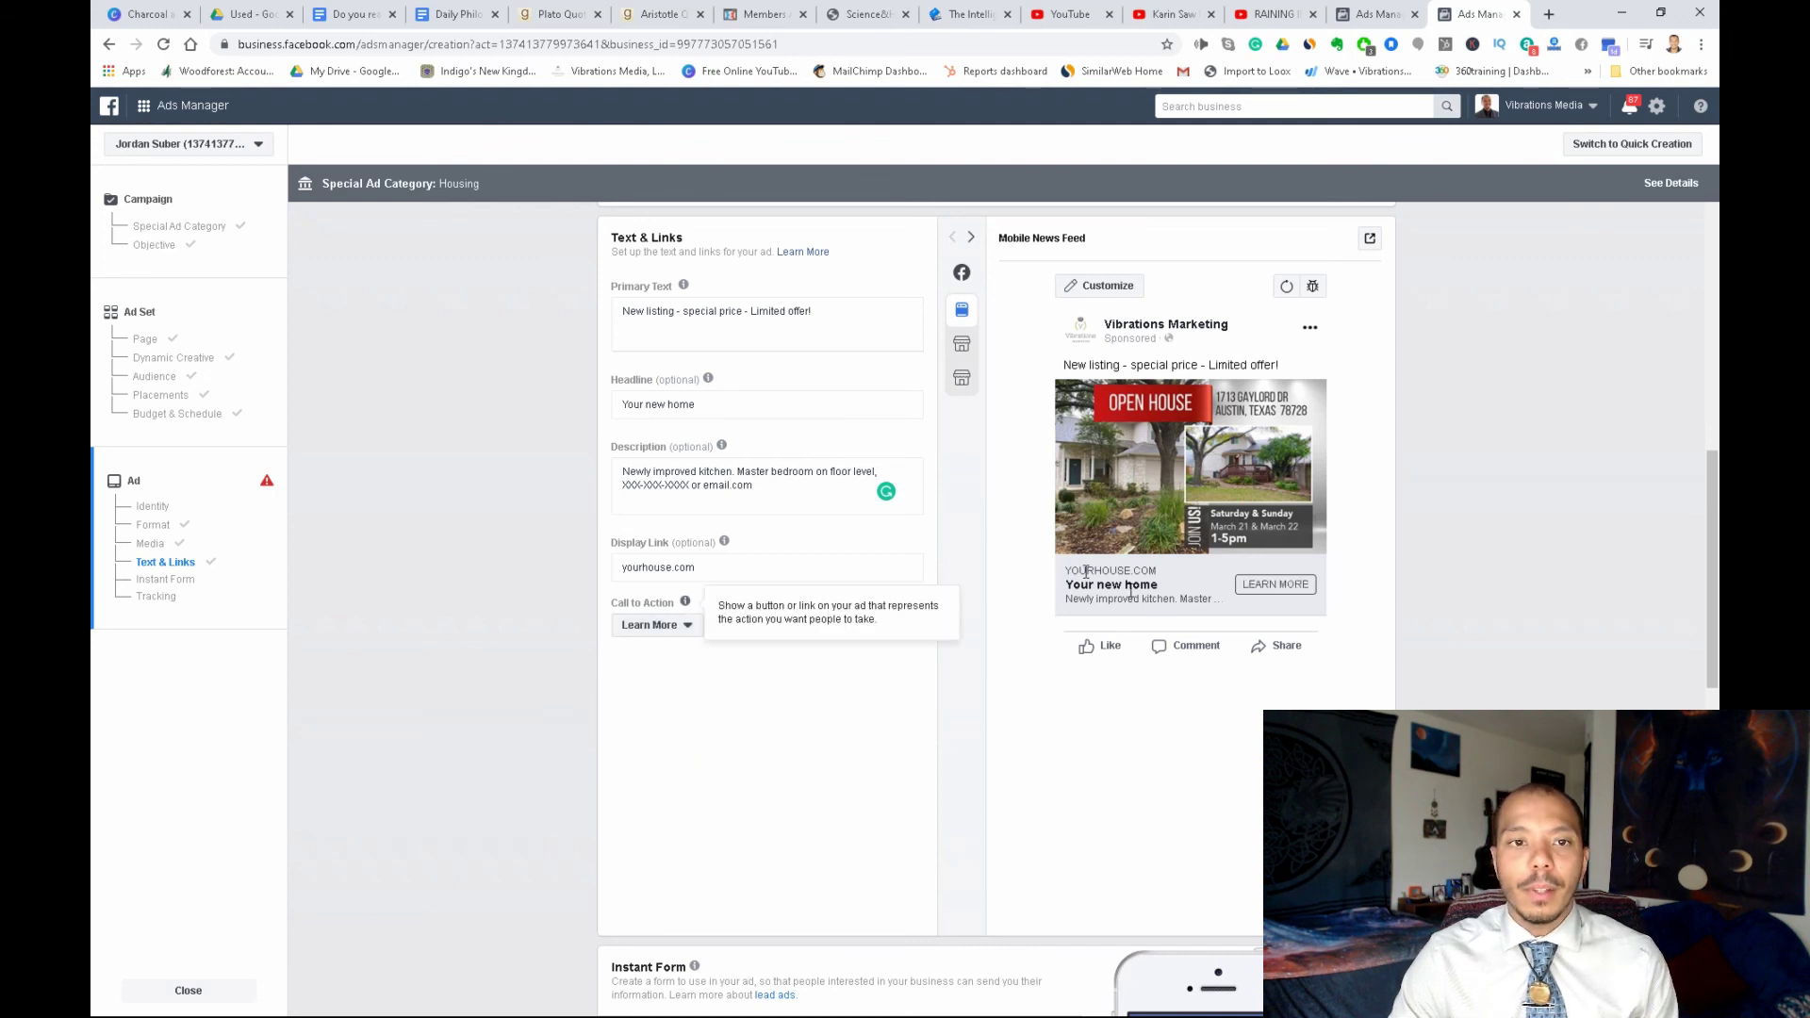
# Open a new instant form, examine the question types that can be added, including demographic questions, and close it without saving
pyautogui.scroll(-8, 1027, 556)
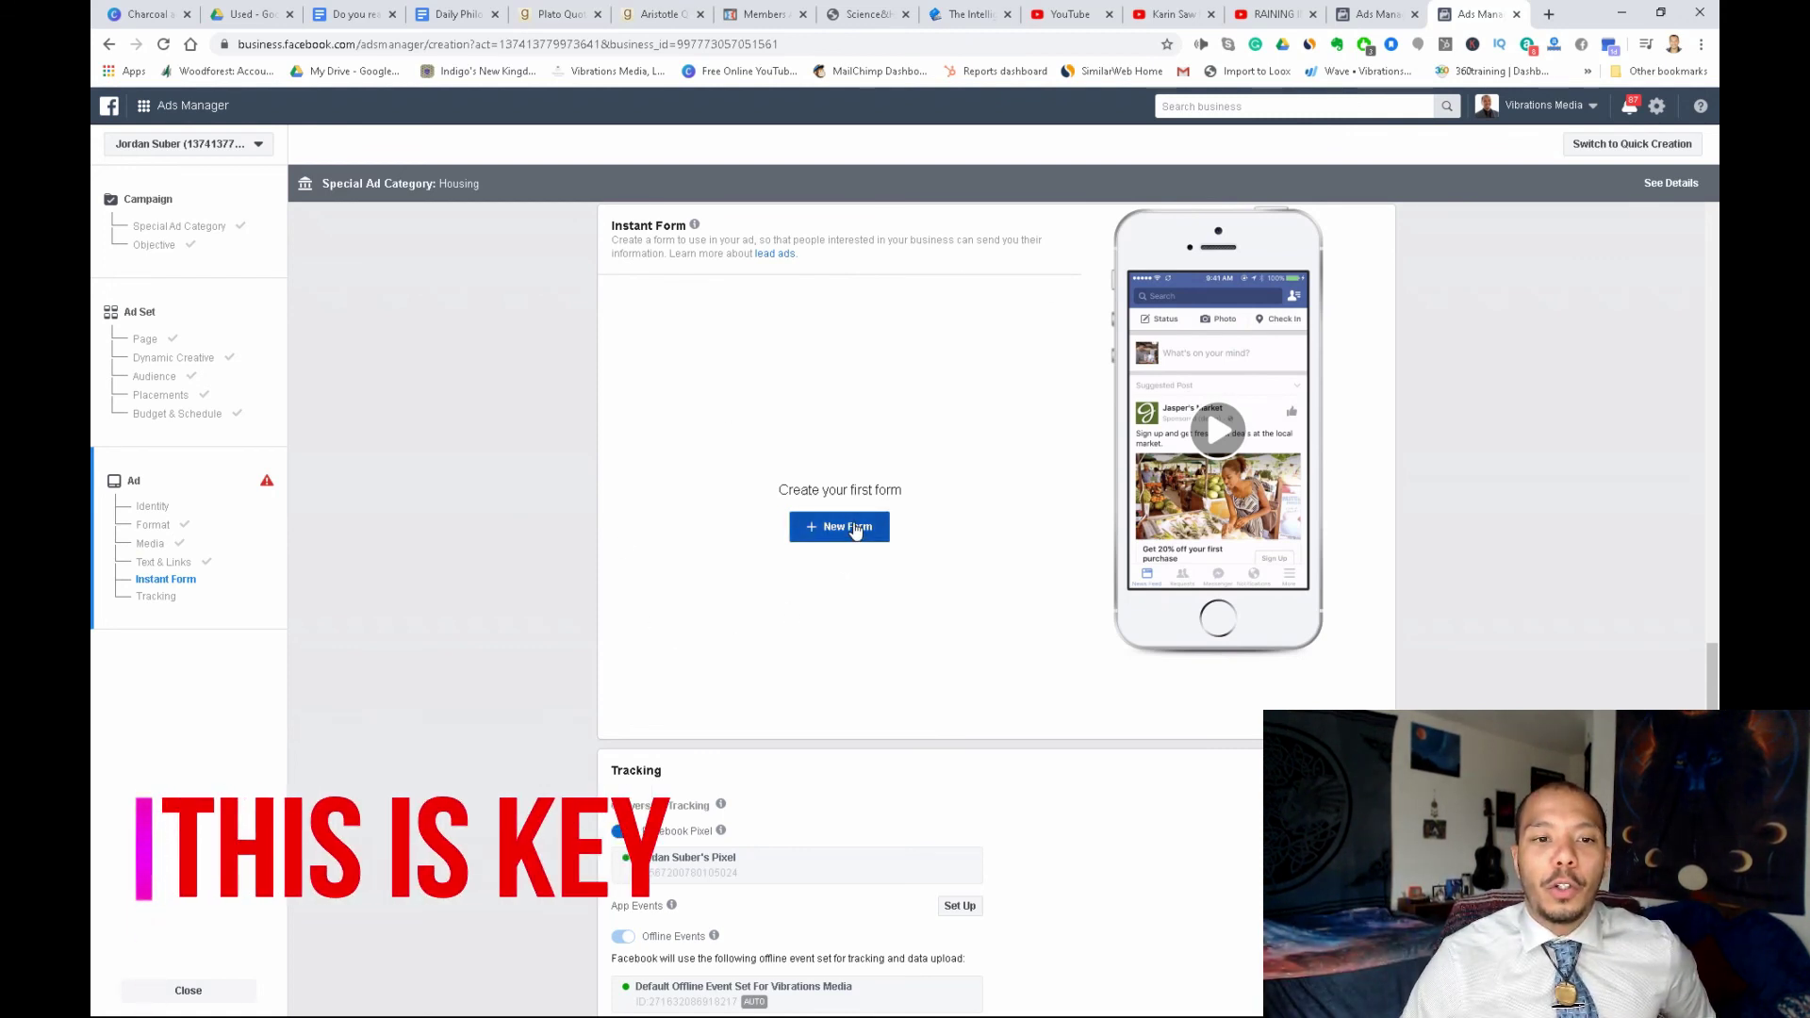
pyautogui.click(855, 529)
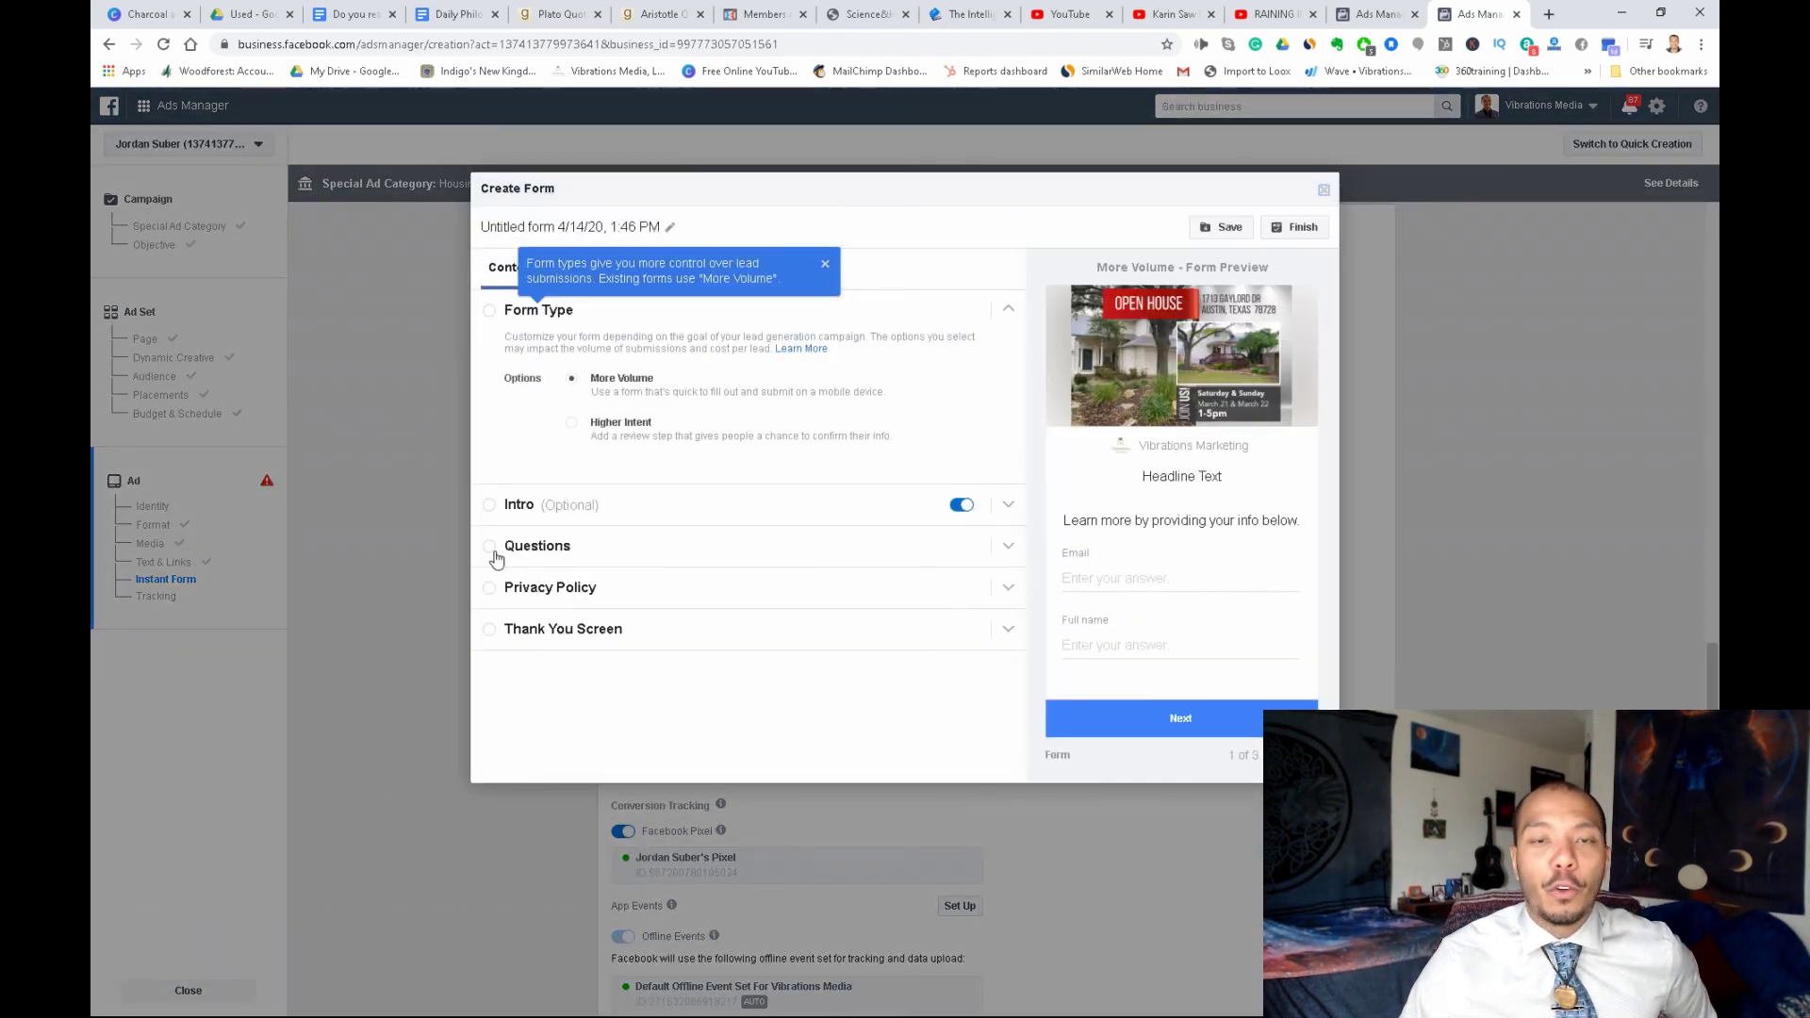
pyautogui.click(492, 552)
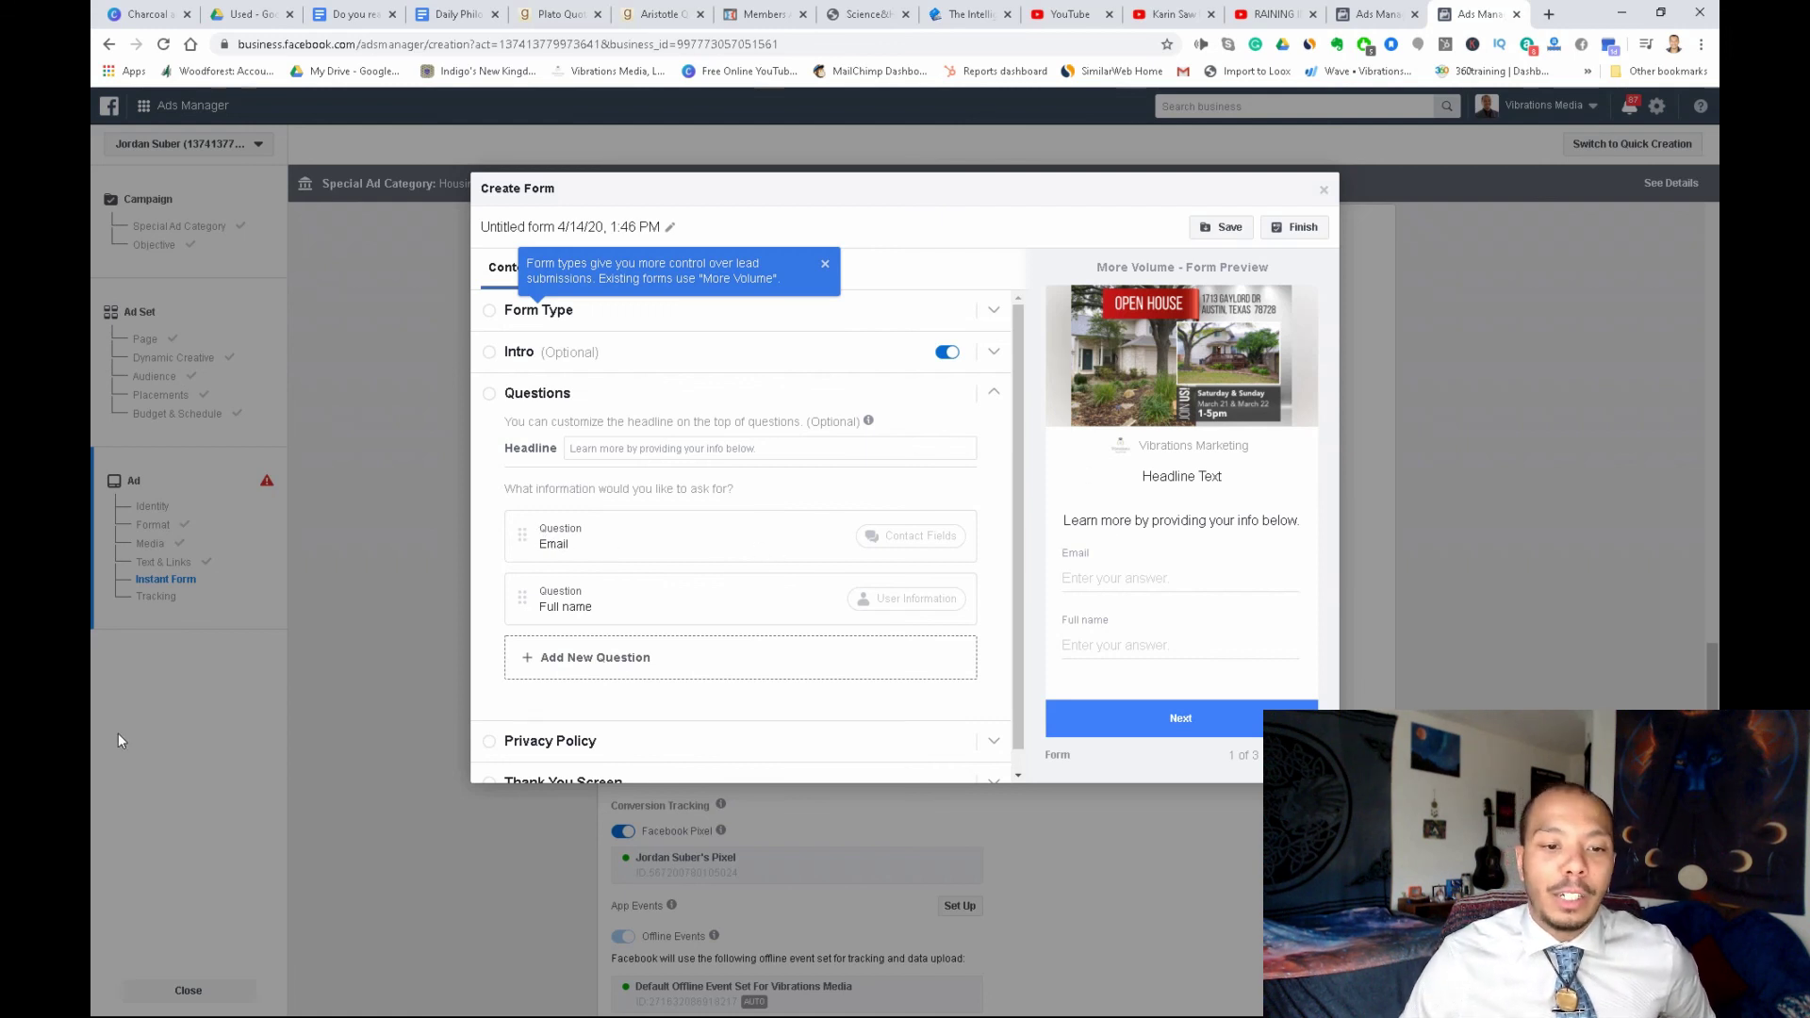
pyautogui.click(601, 659)
pyautogui.moveTo(641, 777)
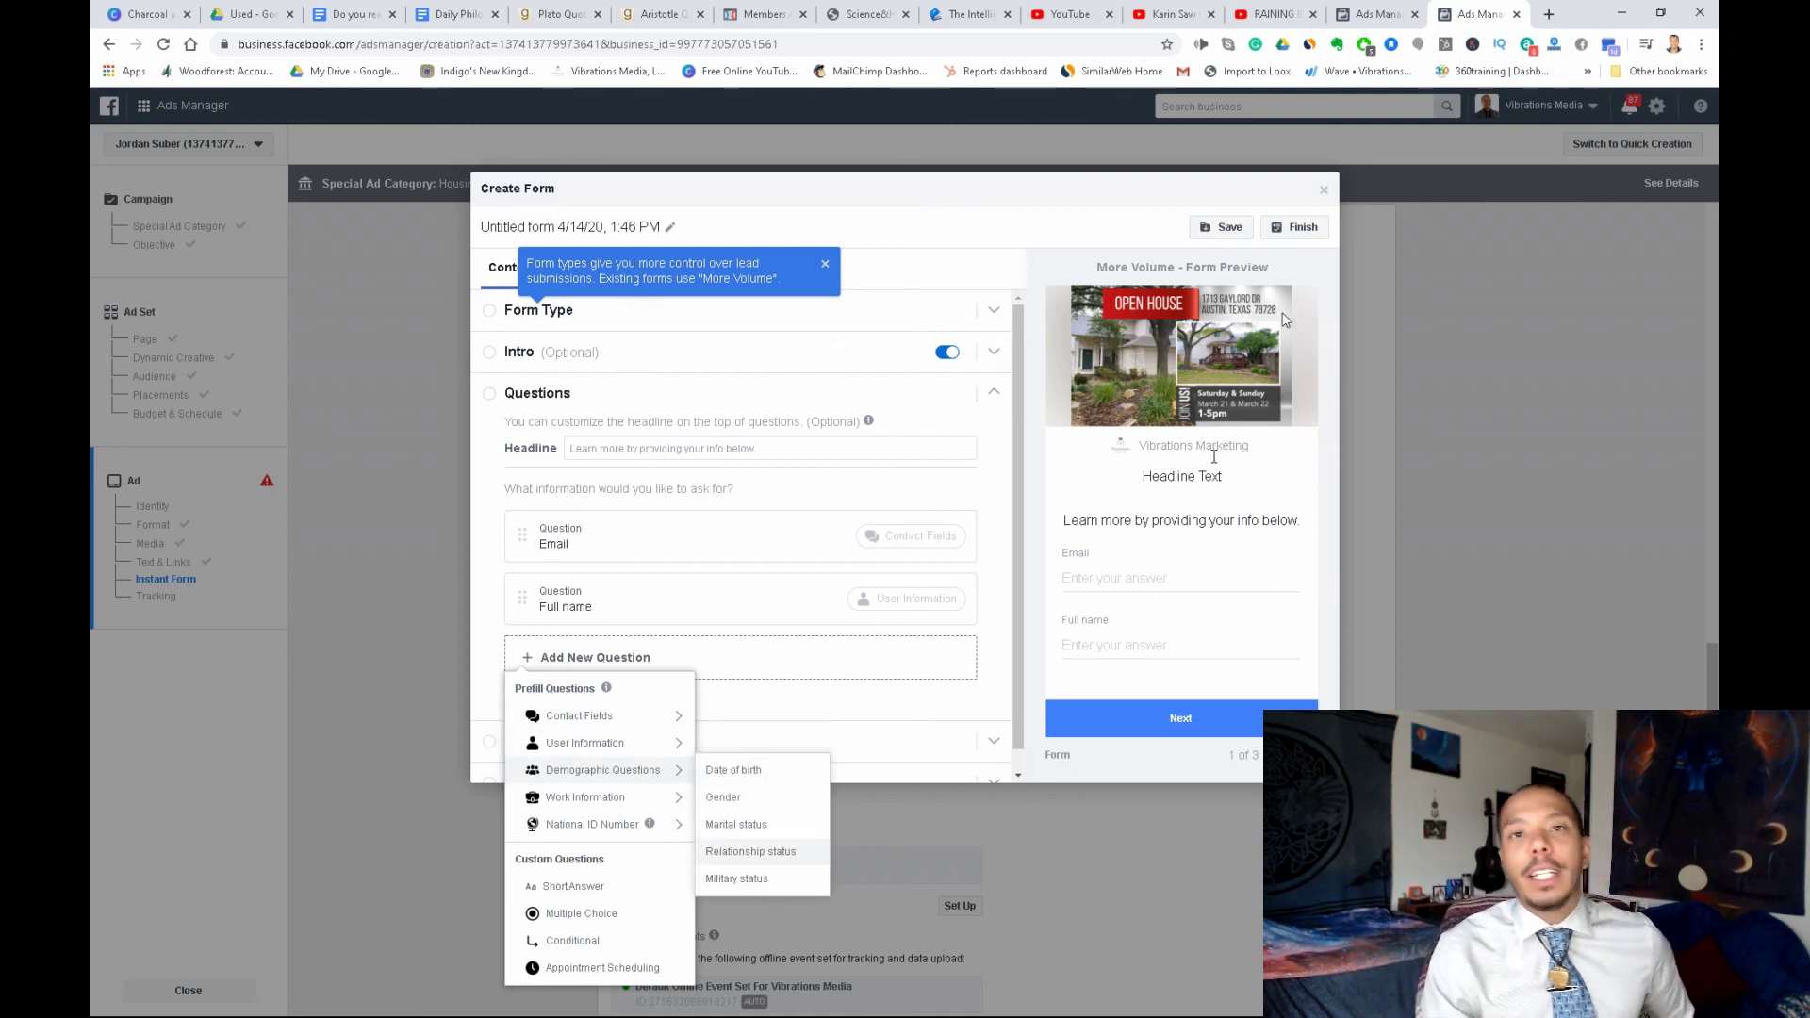
pyautogui.click(1324, 196)
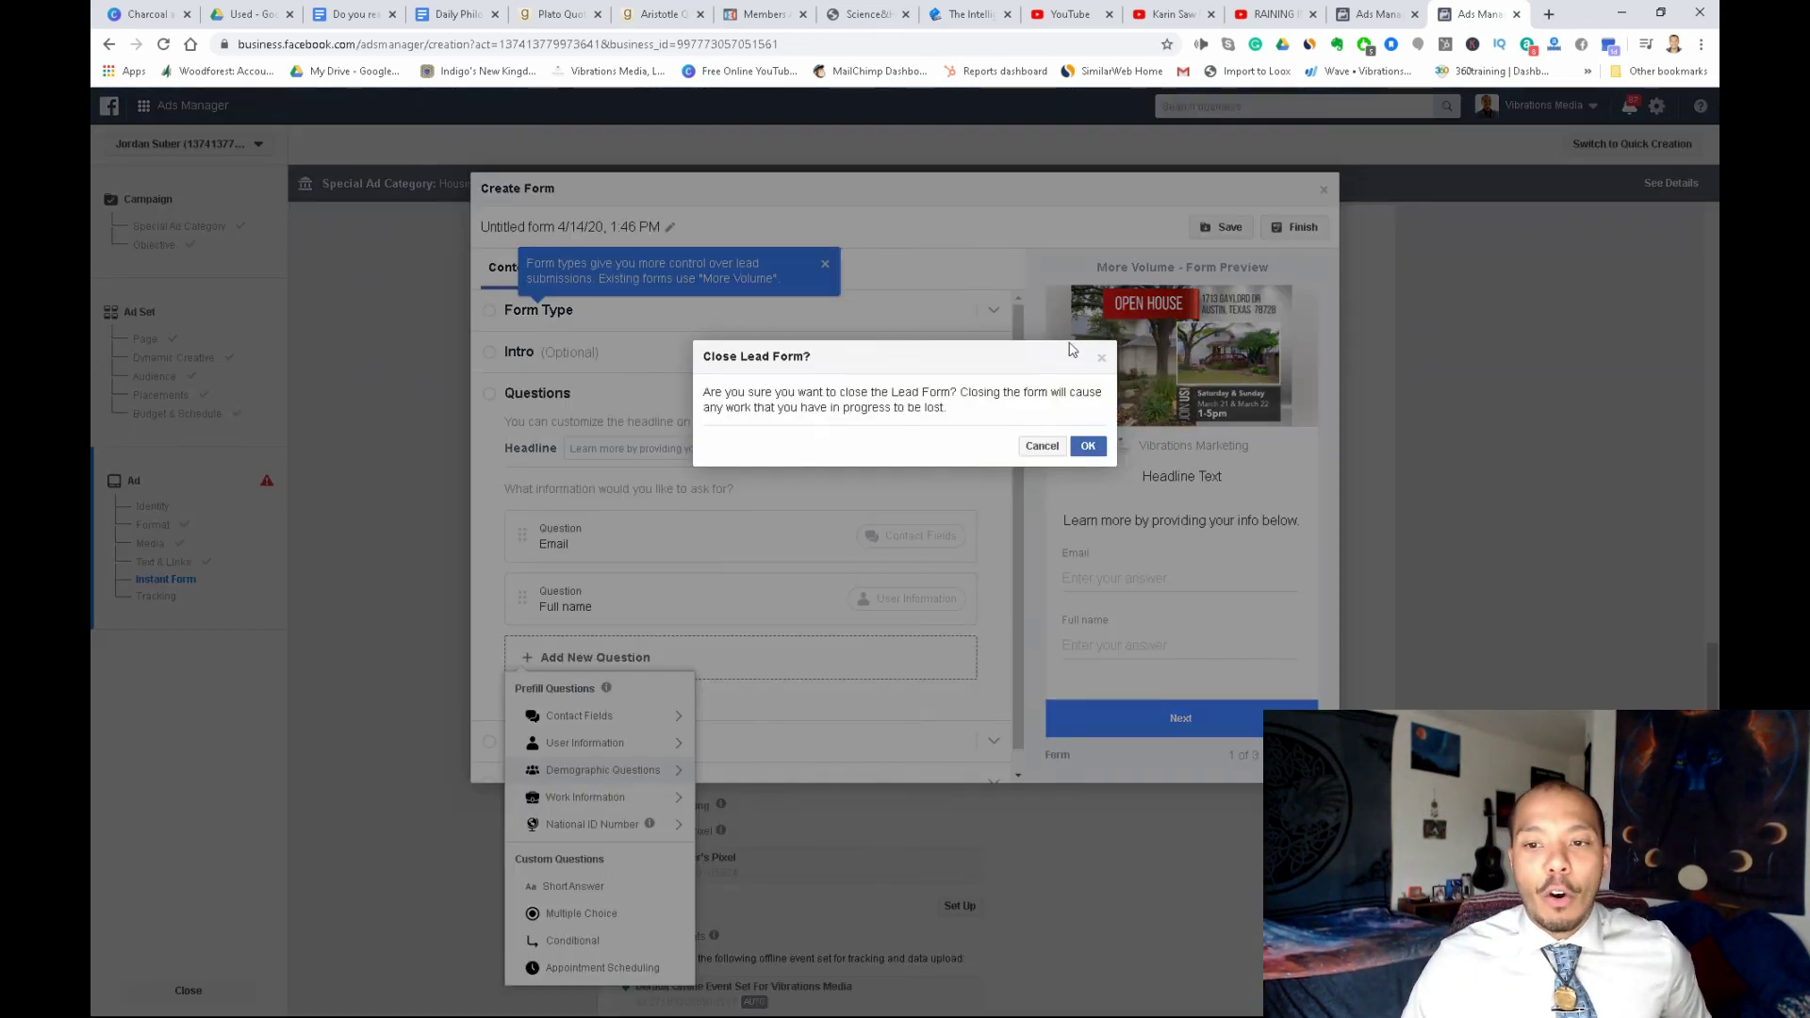
pyautogui.click(1088, 445)
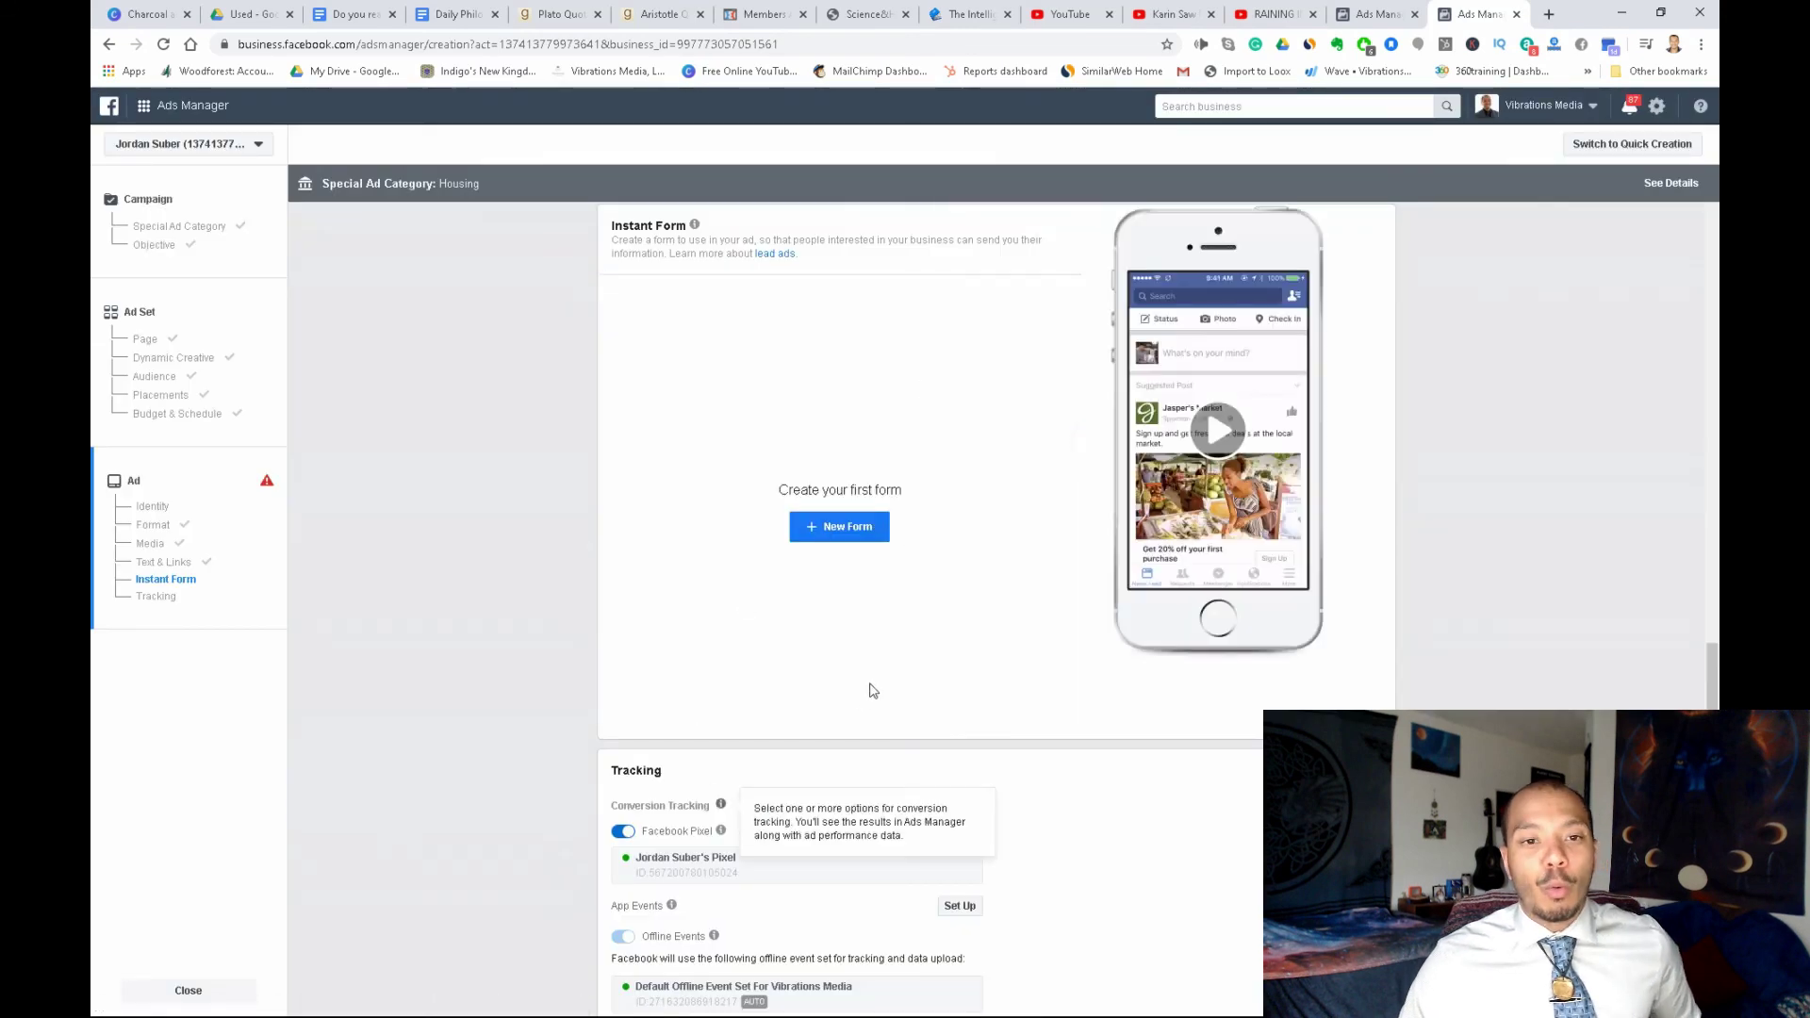
# Review the ad's text and preview, its tracking settings and the error notice at the end of the ad setup
pyautogui.scroll(2, 1470, 447)
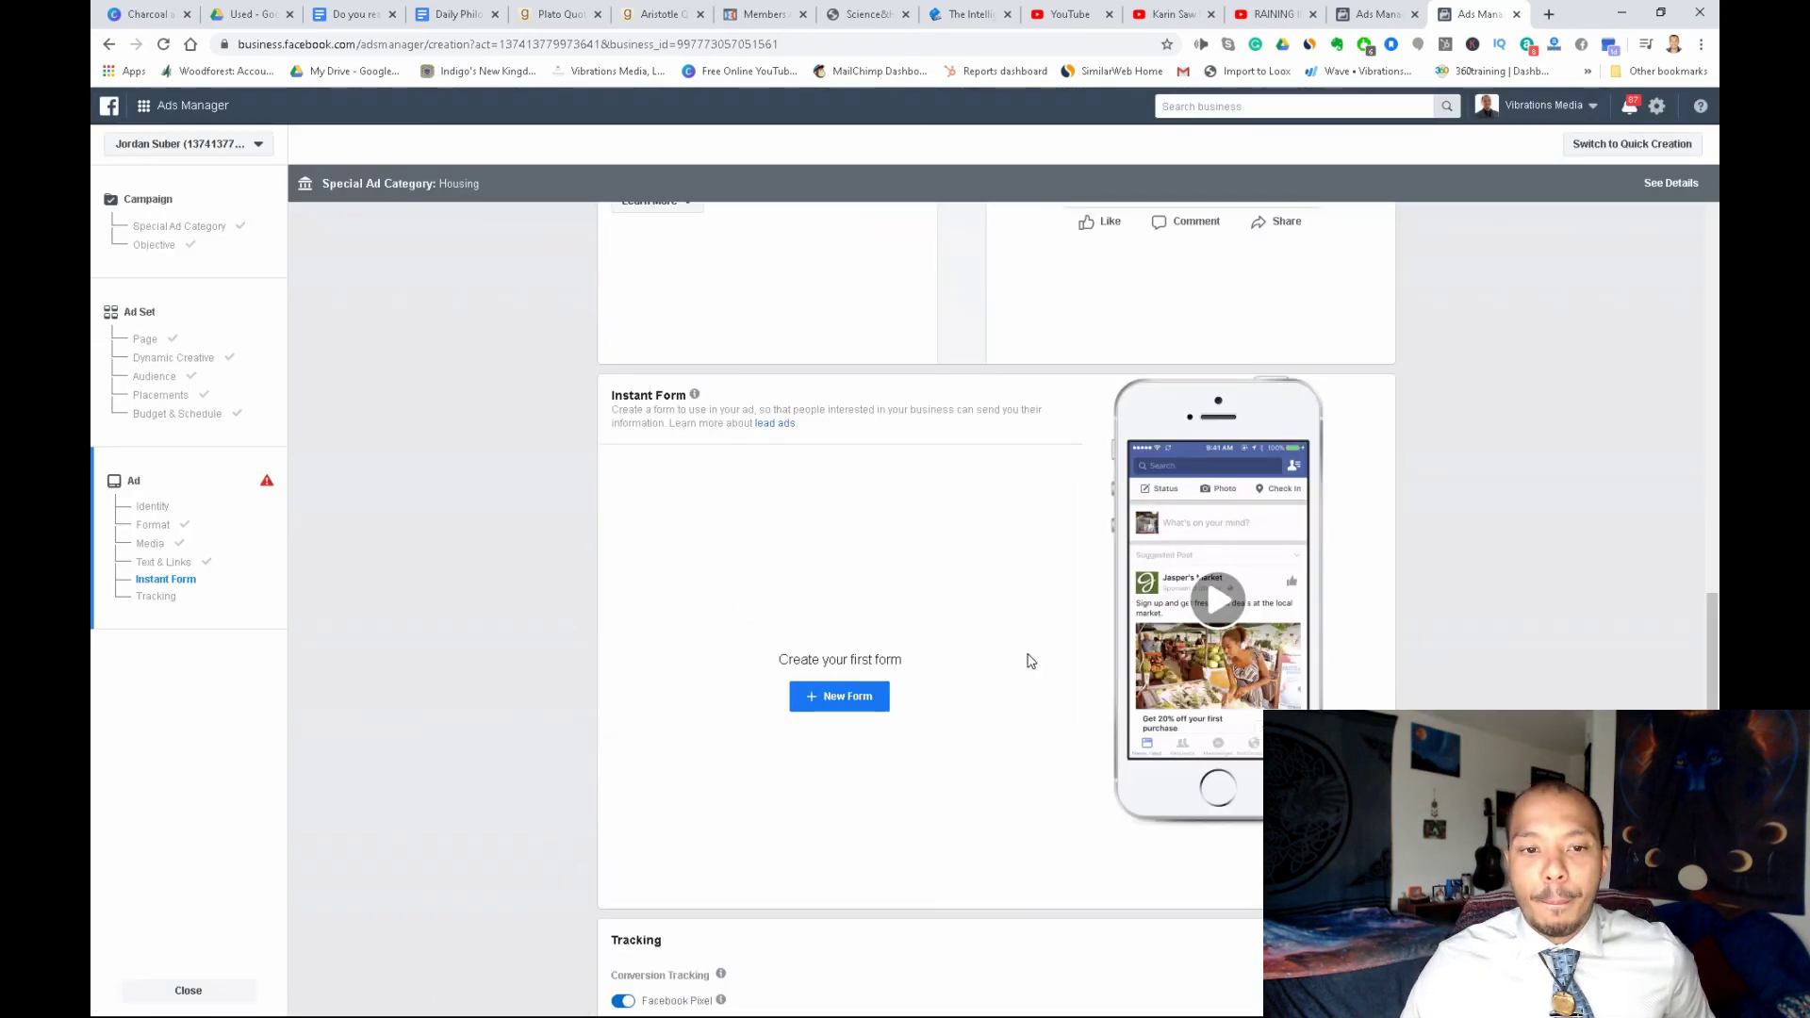
pyautogui.scroll(3, 1200, 738)
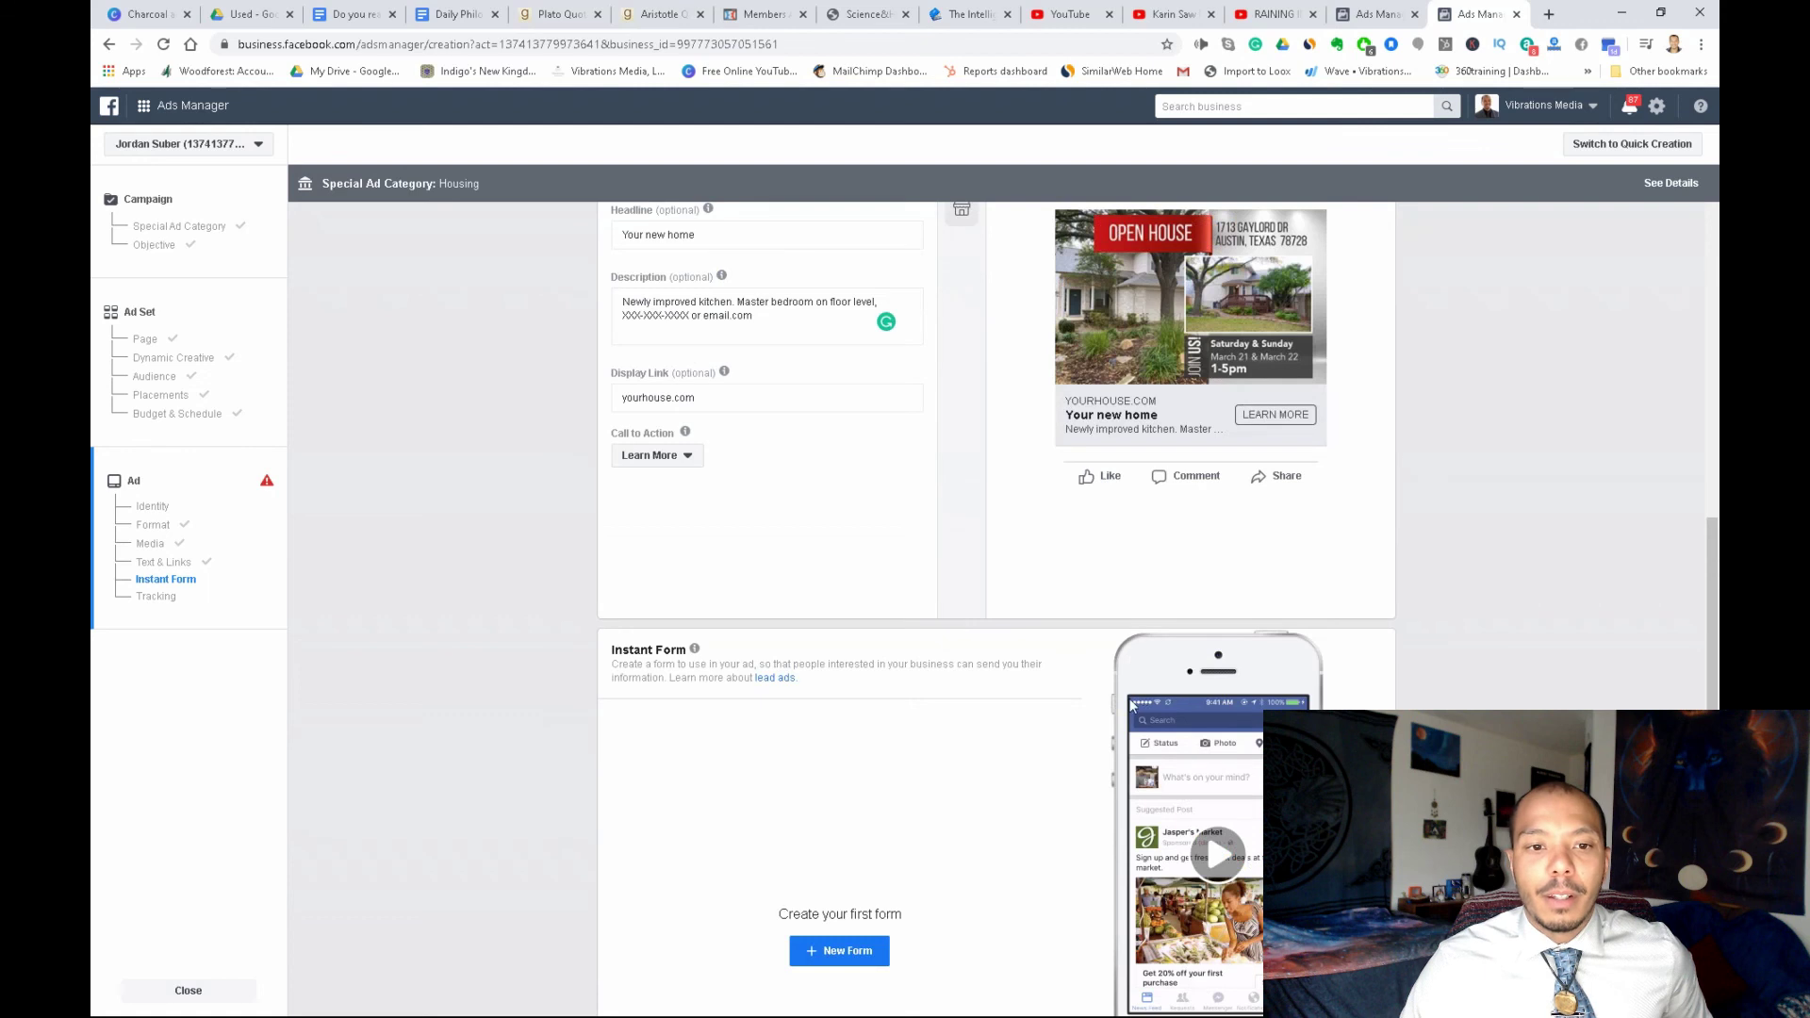
pyautogui.scroll(2, 1132, 706)
pyautogui.scroll(-10, 1106, 723)
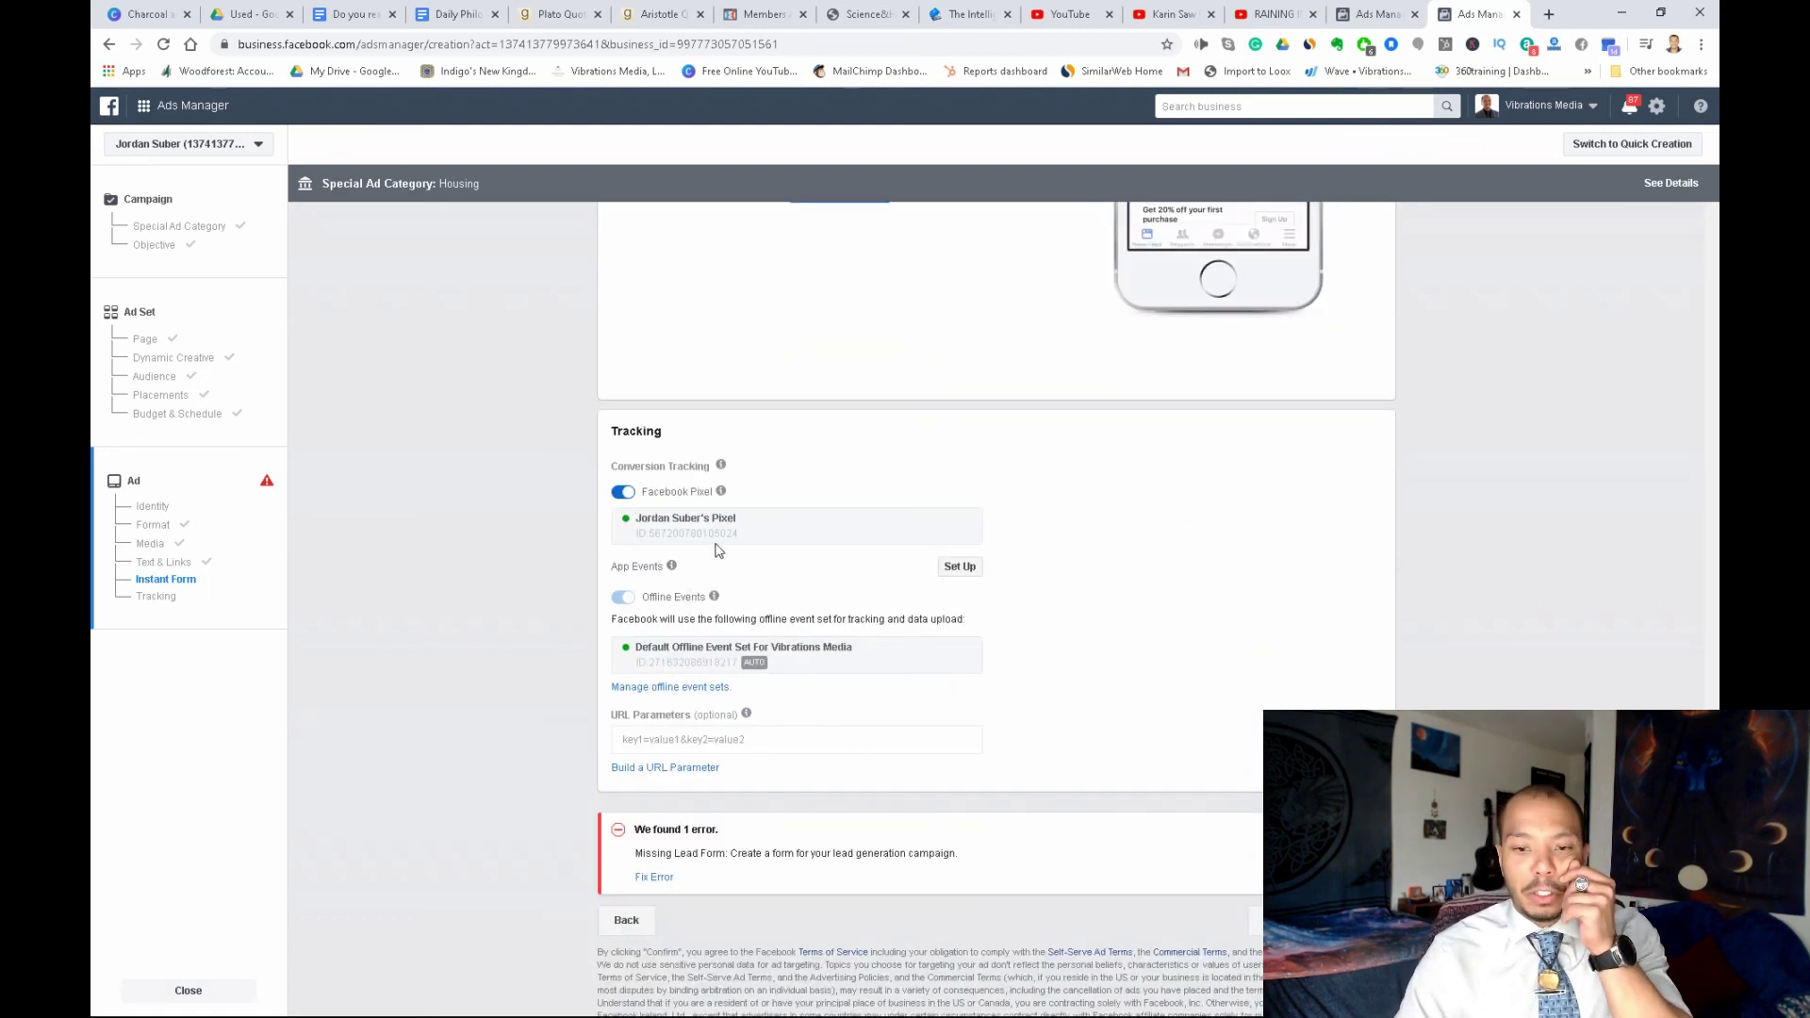
pyautogui.scroll(-1, 825, 655)
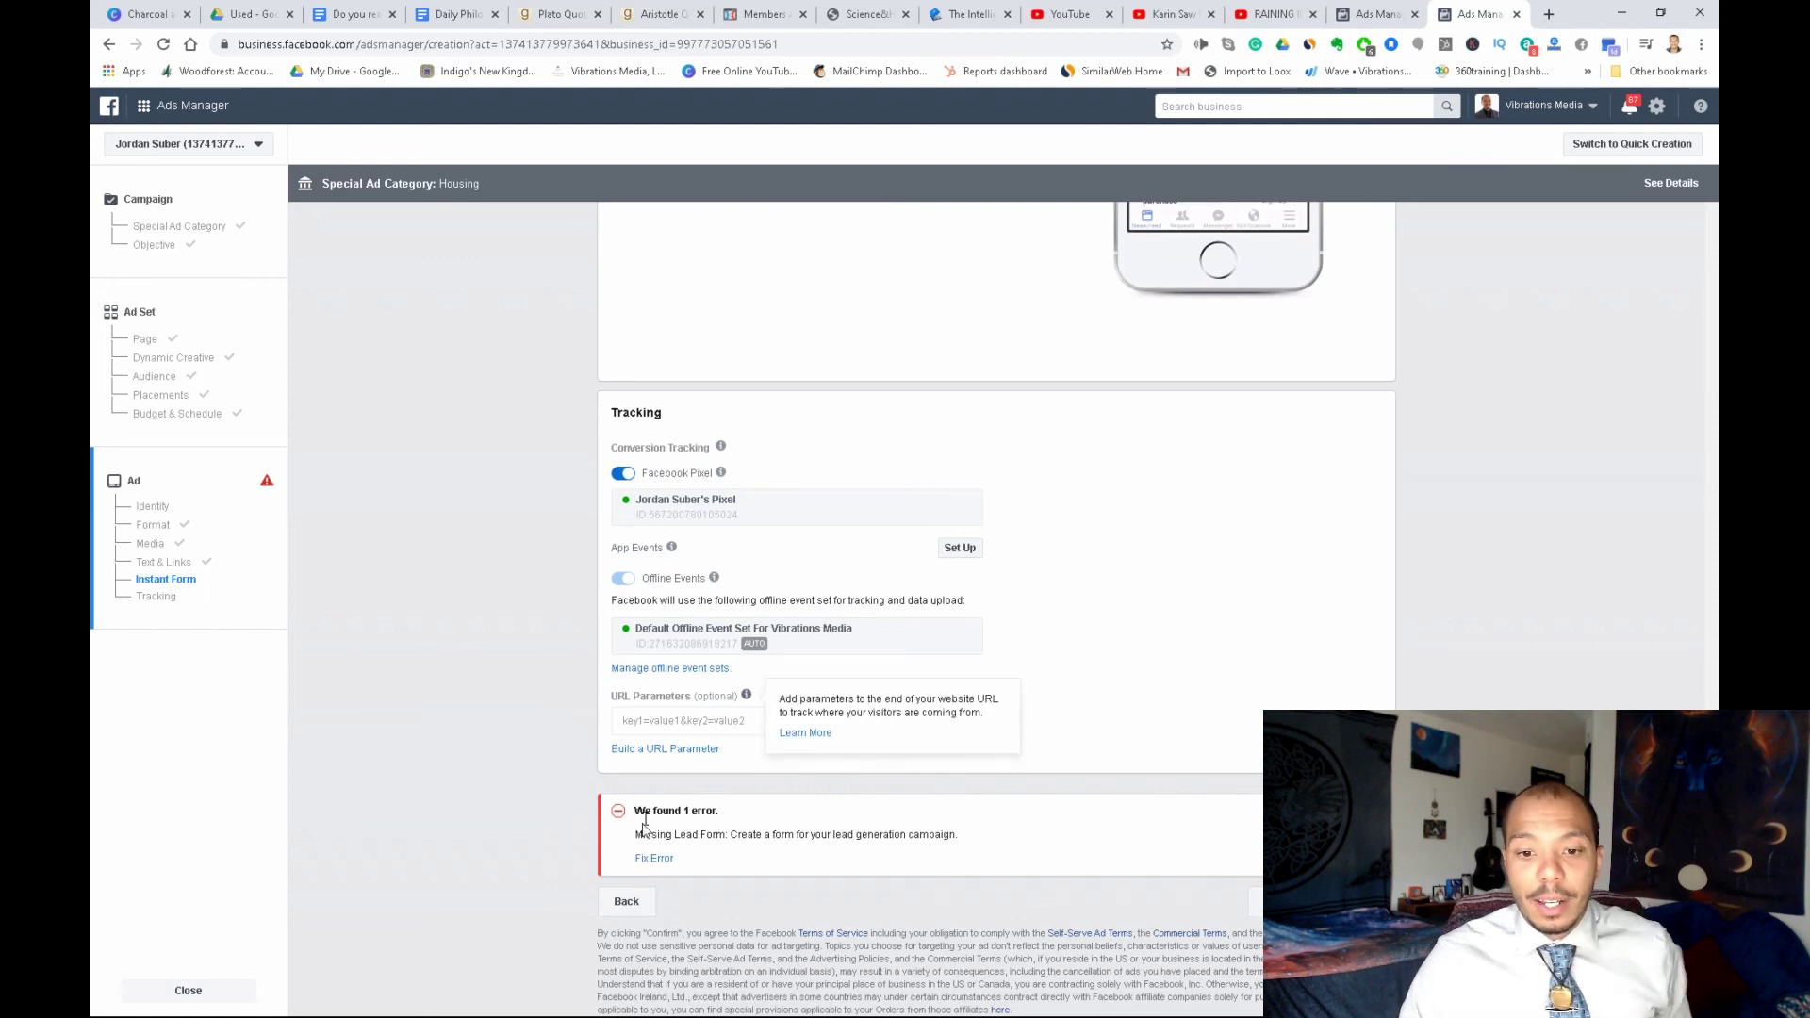